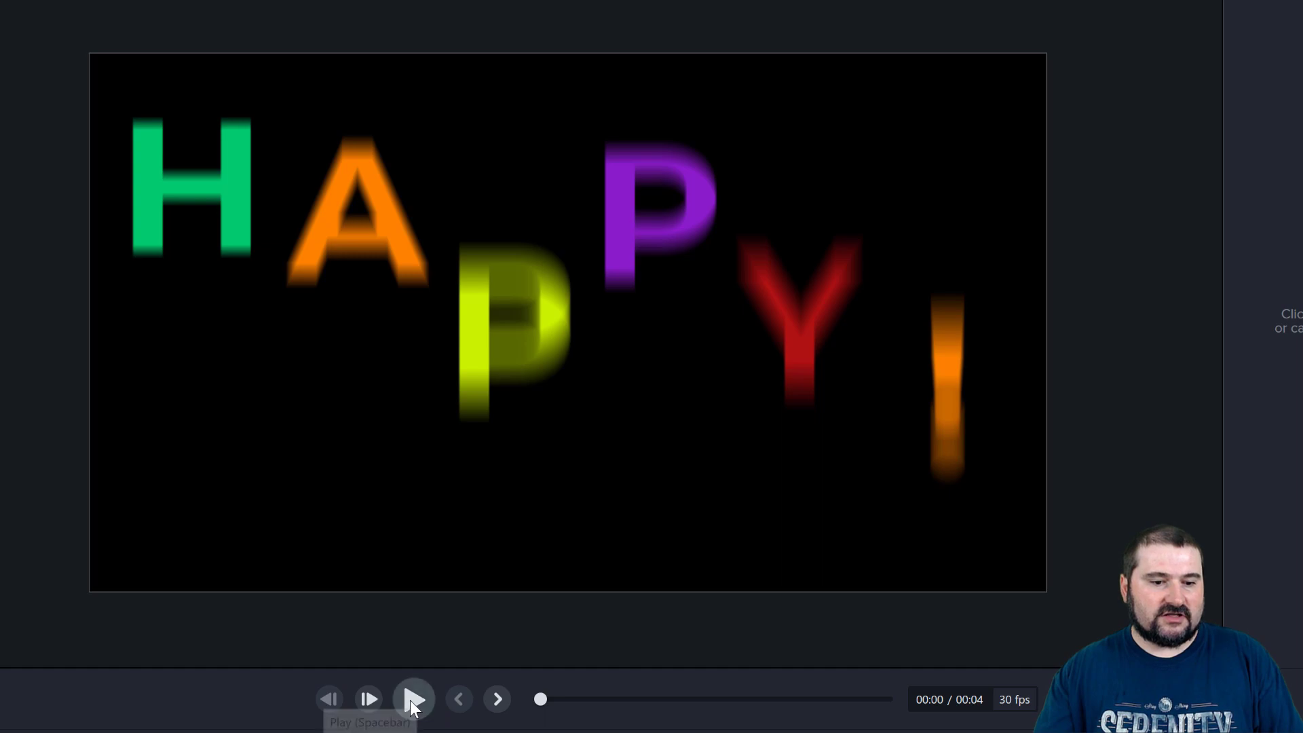
- Play the finished HAPPY! sample animation to review the motion of its letters
left_click(412, 699)
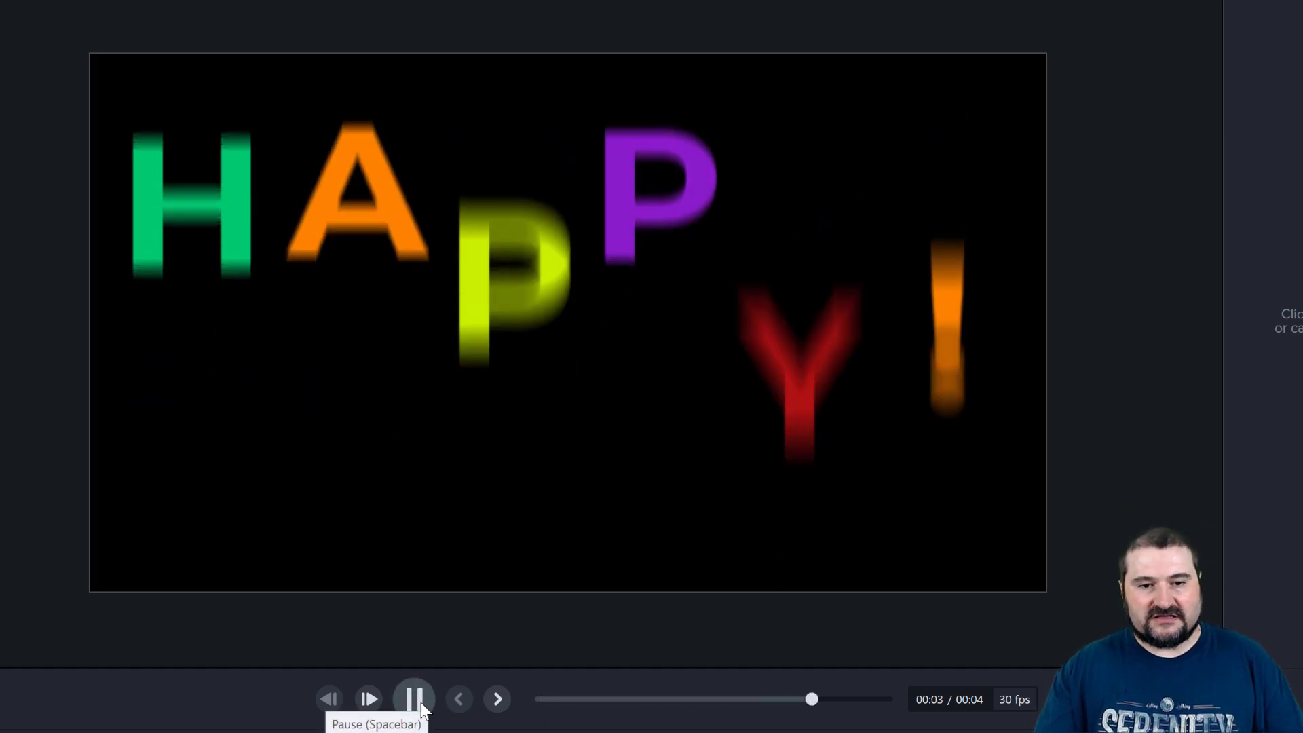
left_click(421, 705)
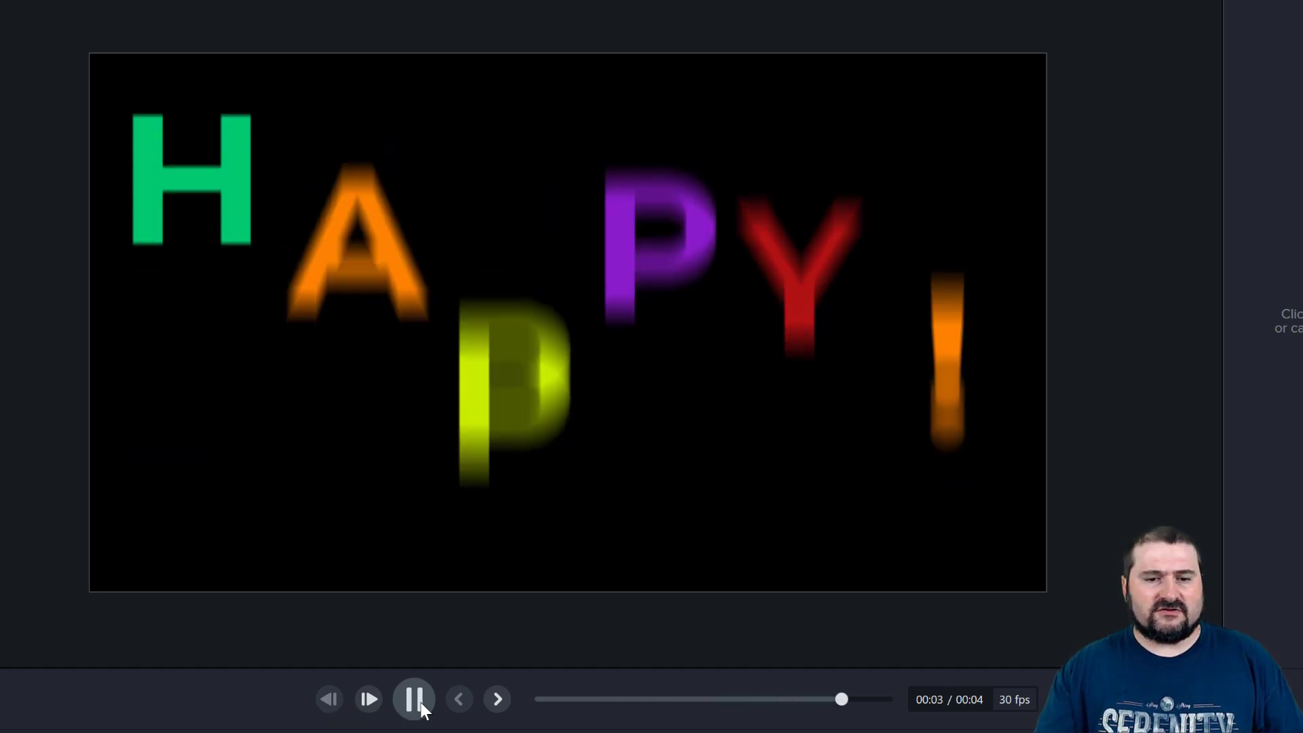
left_click(433, 703)
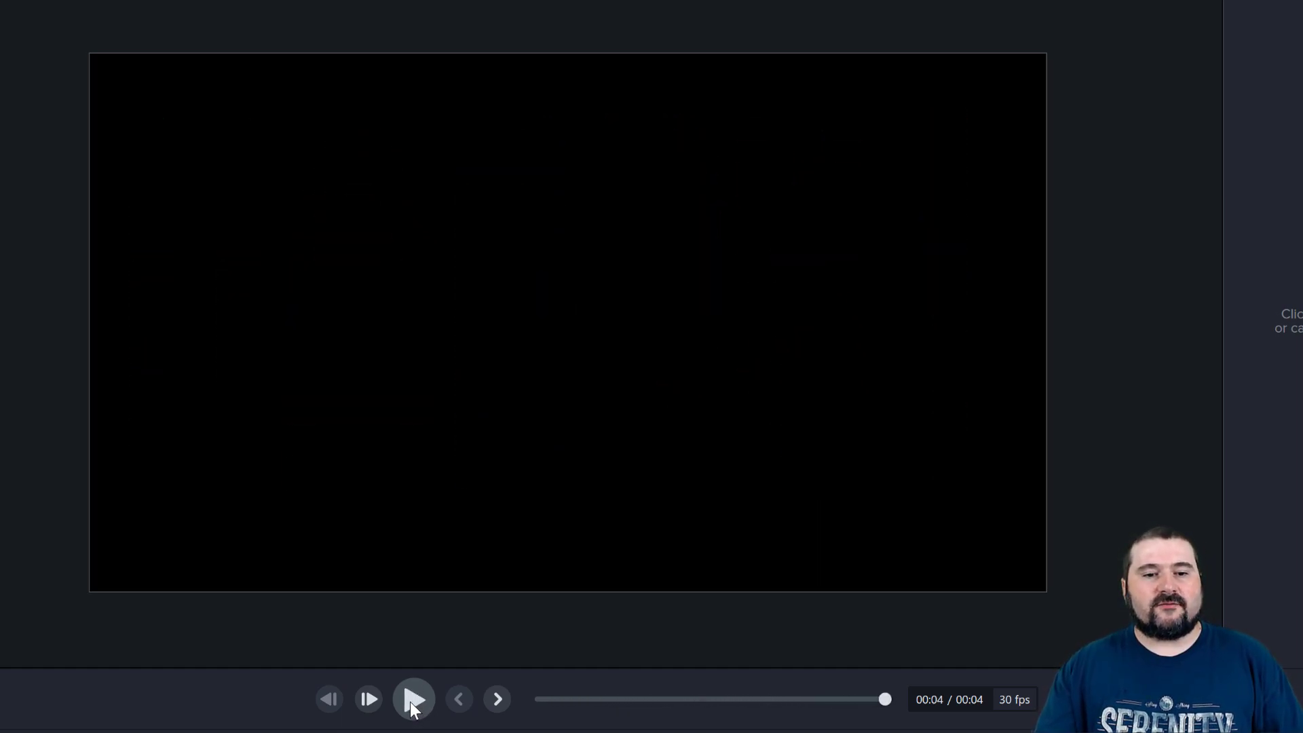
left_click(410, 702)
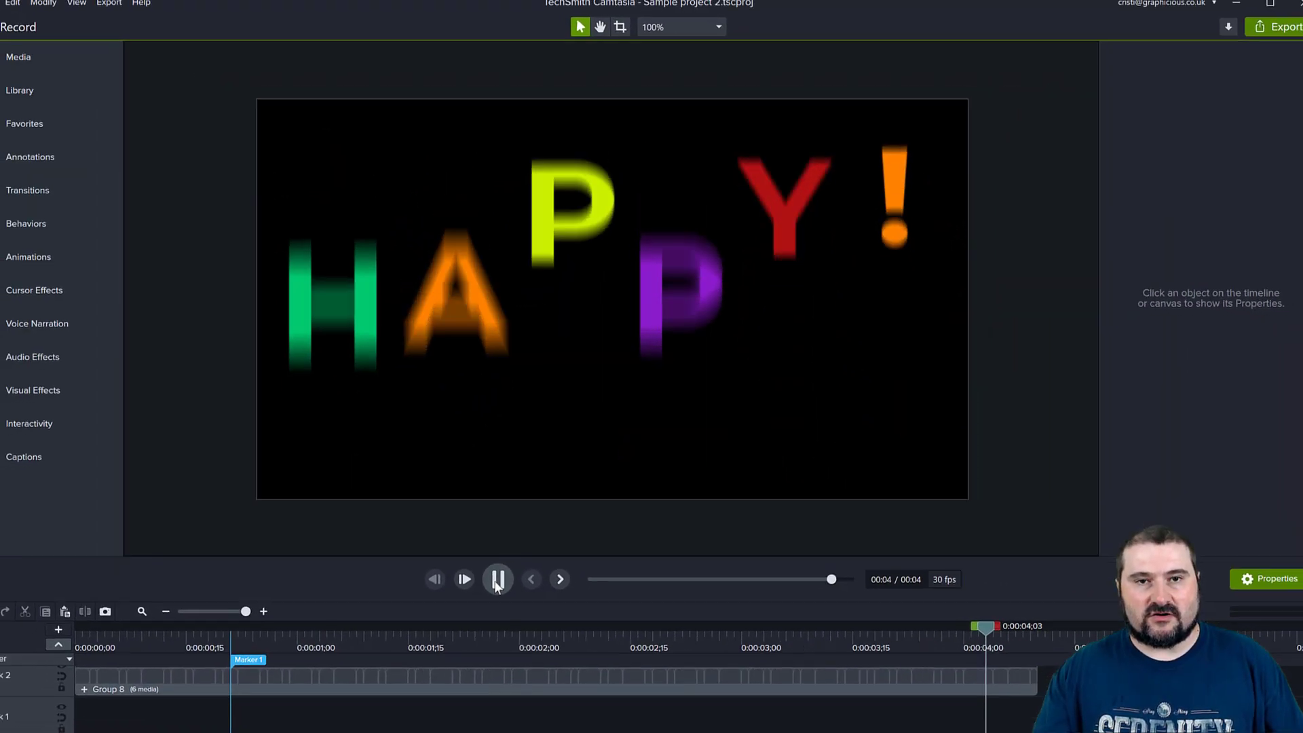
- Create a new project and apply project settings of 1080p HD (1920x1080) canvas, black color and 30 fps
left_click(10, 8)
left_click(20, 27)
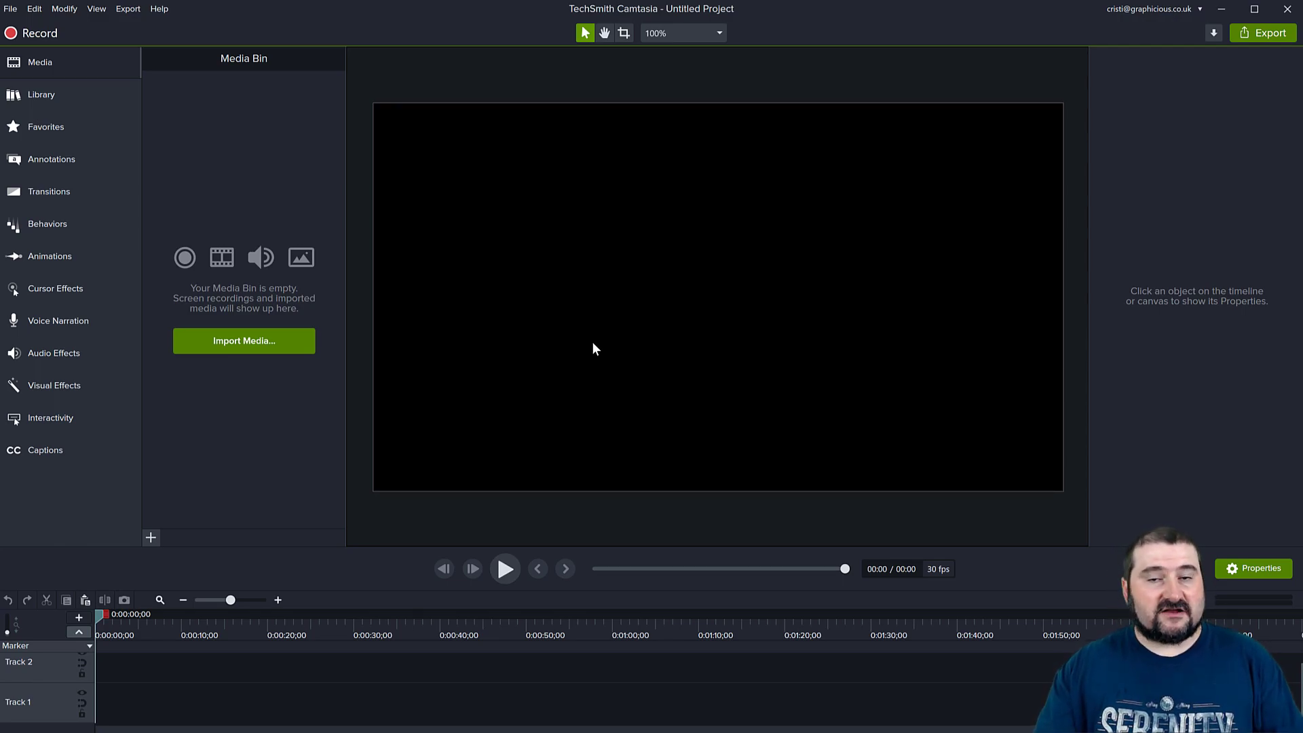
left_click(682, 31)
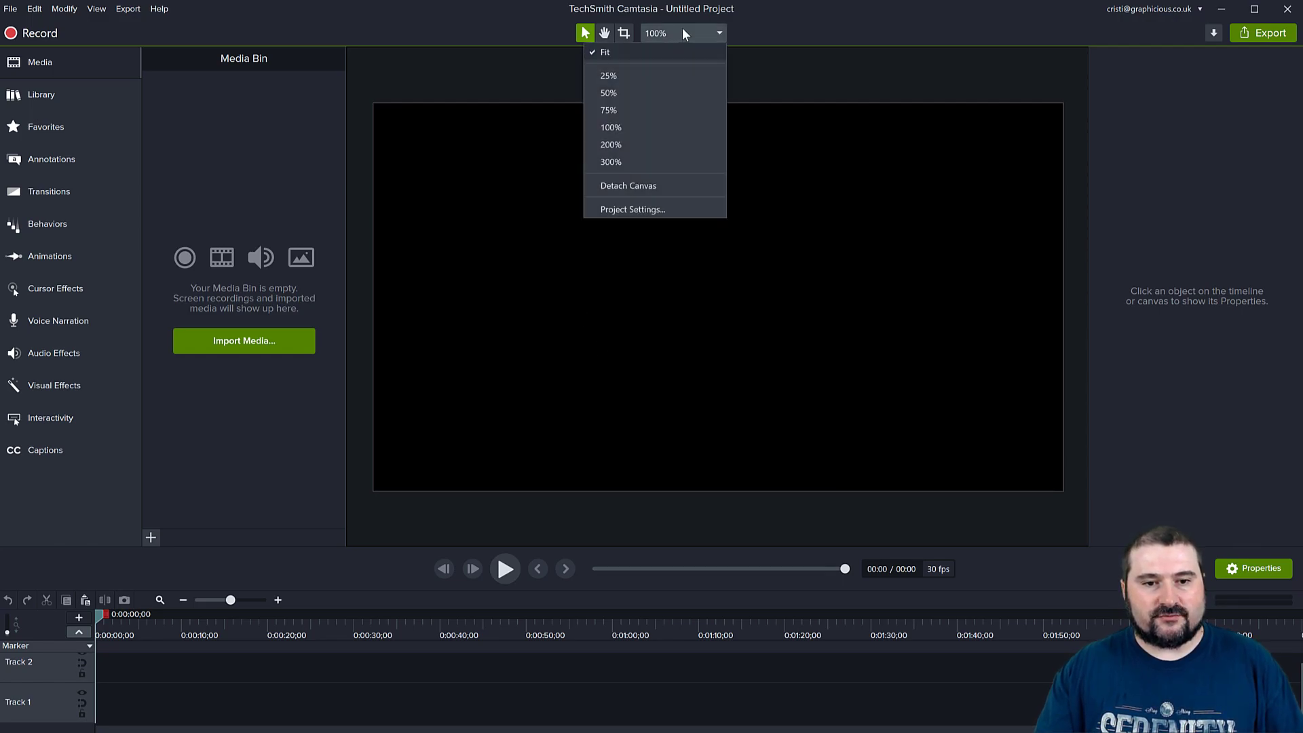
left_click(641, 211)
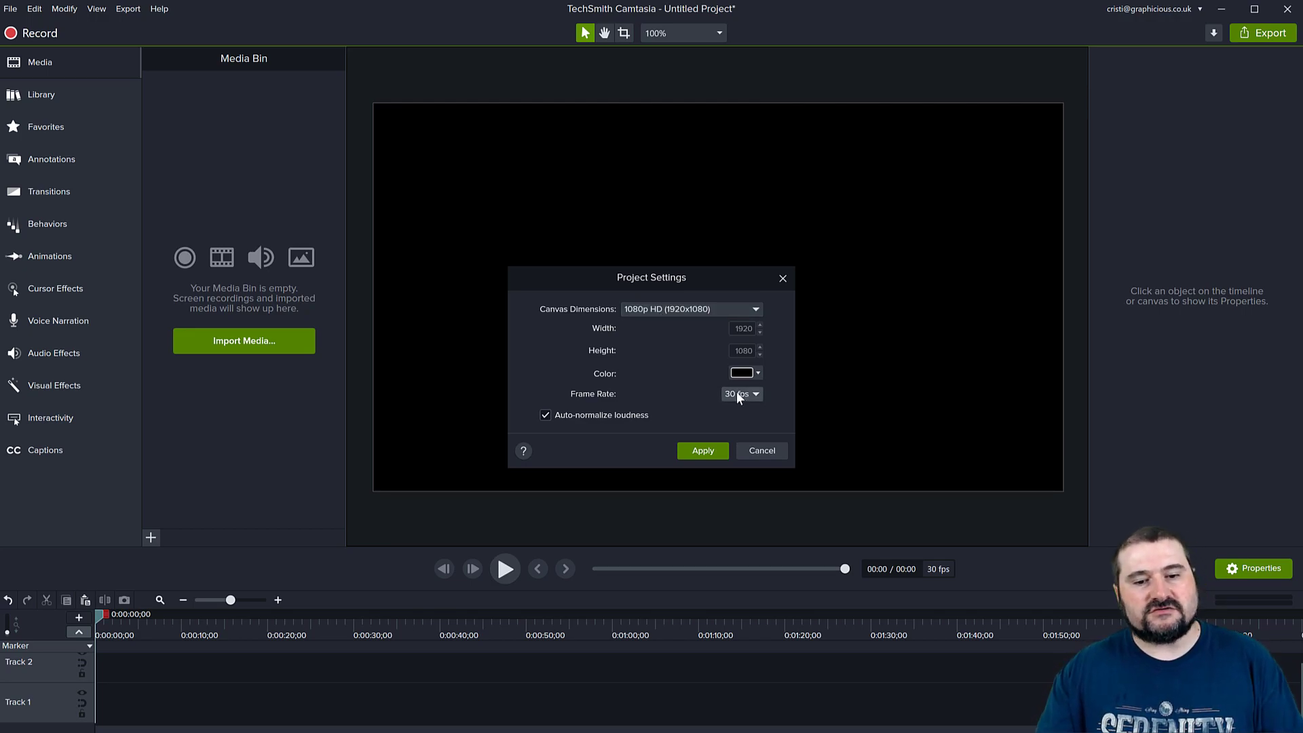
left_click(703, 452)
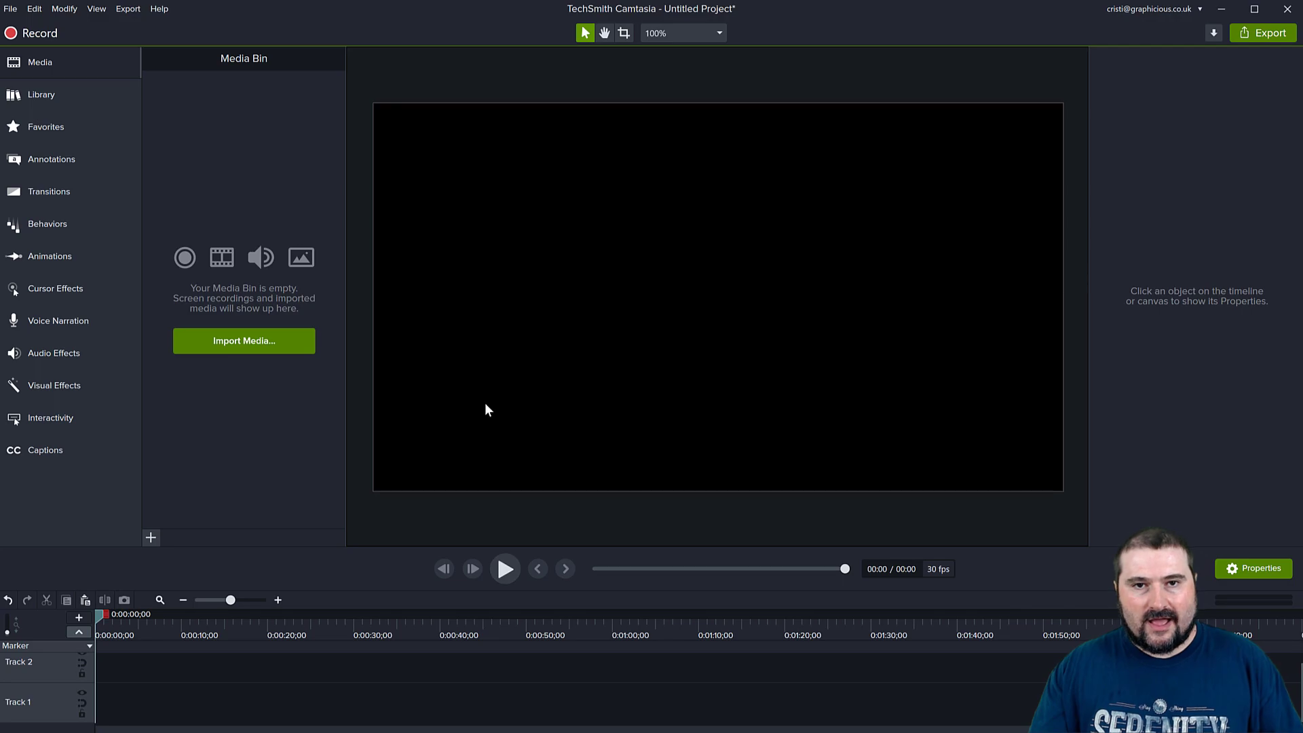
- Add a plain text callout to the upper part of the canvas and replace its text with "H"
left_click(44, 160)
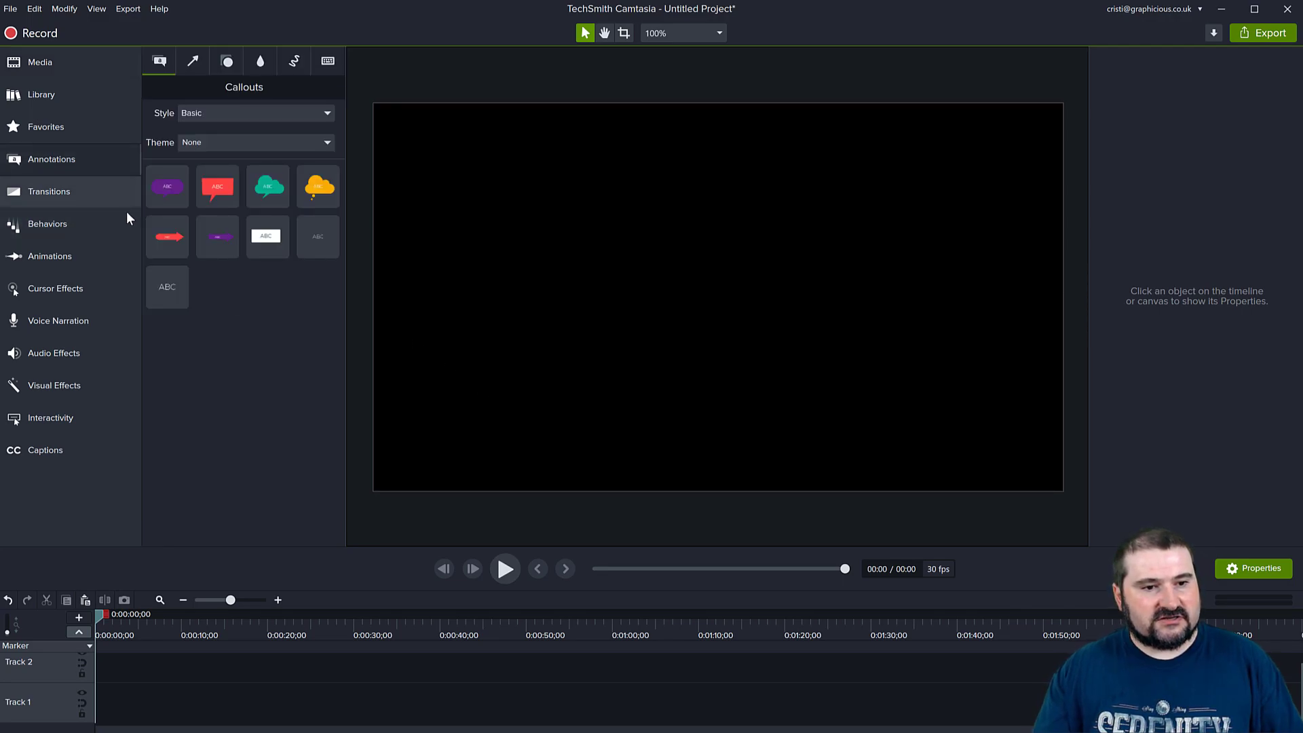
left_click_drag(166, 288, 586, 251)
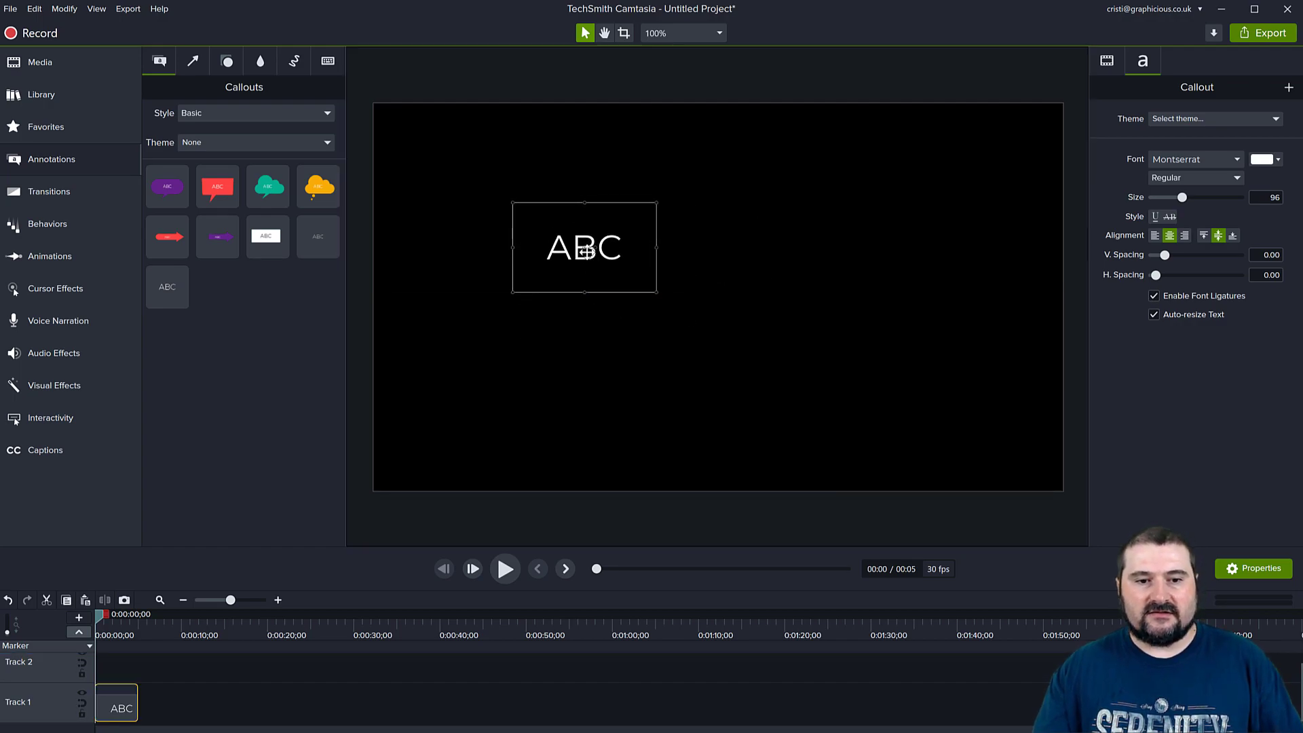
double_click(585, 251)
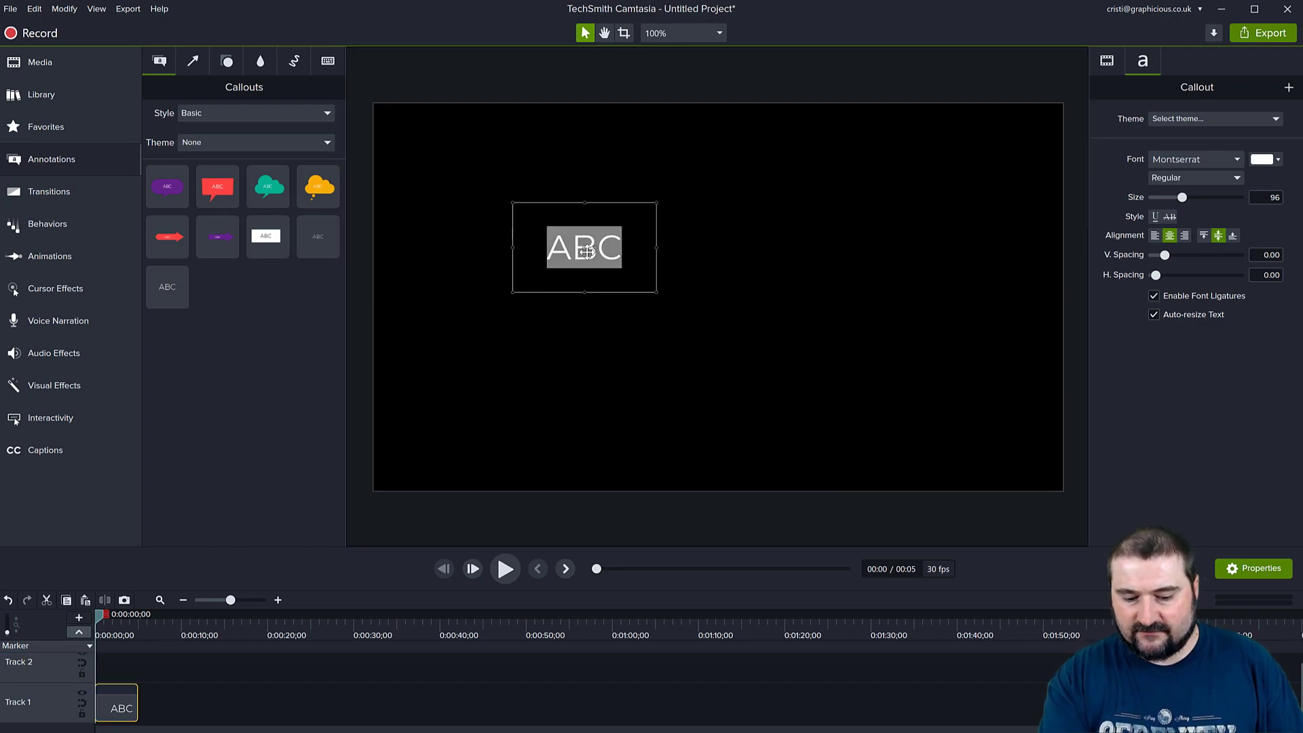
type("H")
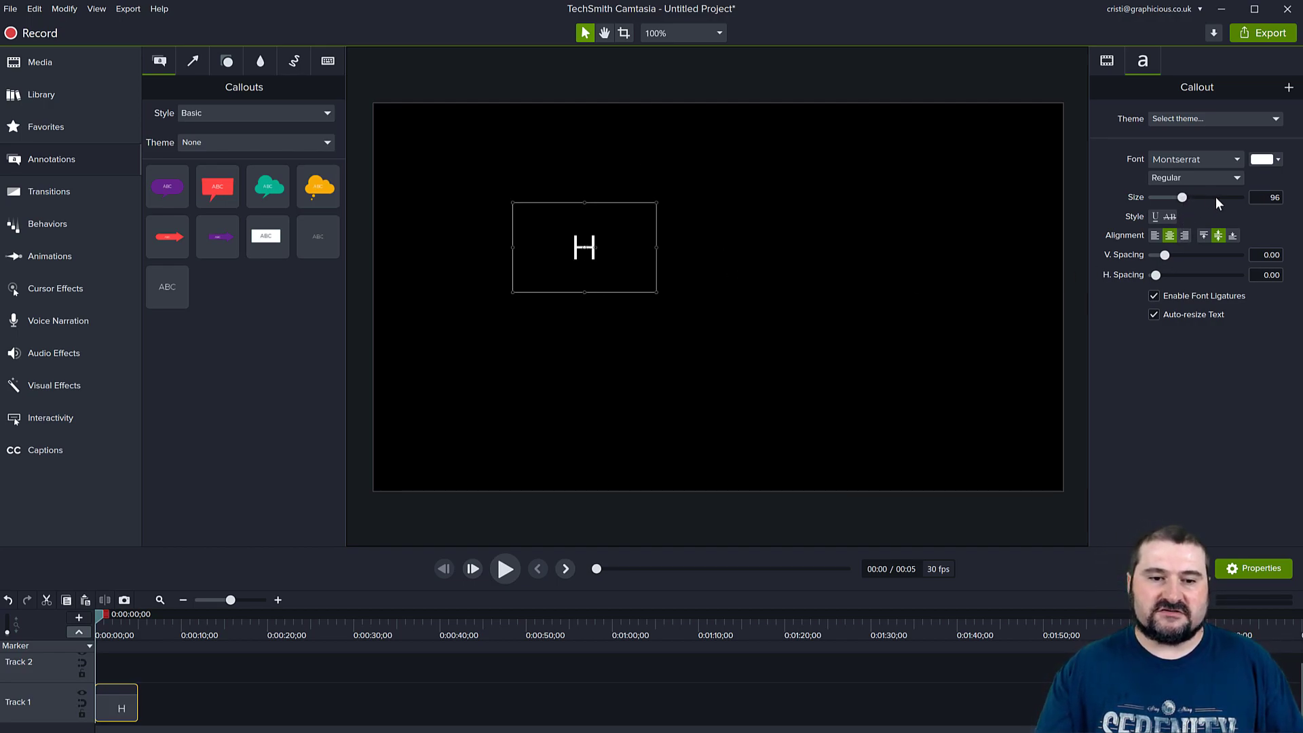
left_click(577, 256)
key("Escape")
left_click(577, 255)
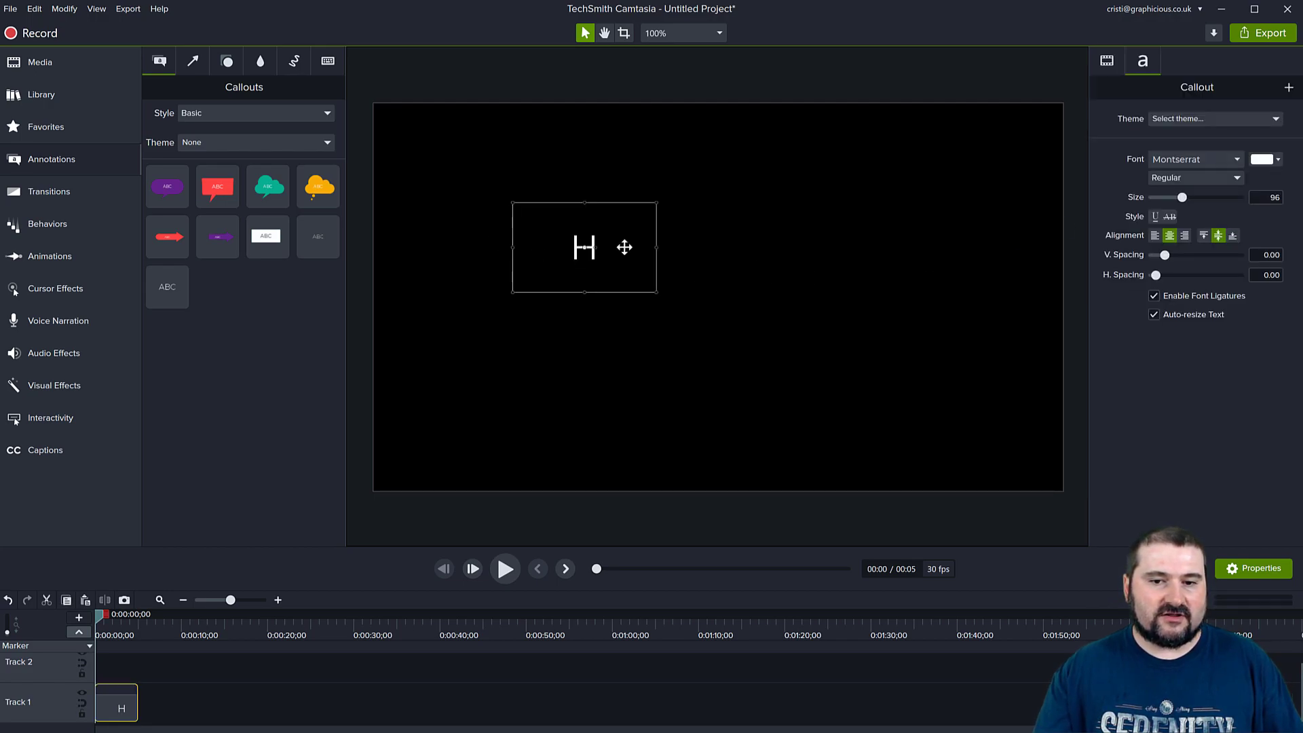
- Set the H text to size 256 and Bold, and narrow its text box to fit closely around the letter
left_click_drag(1175, 198, 1268, 197)
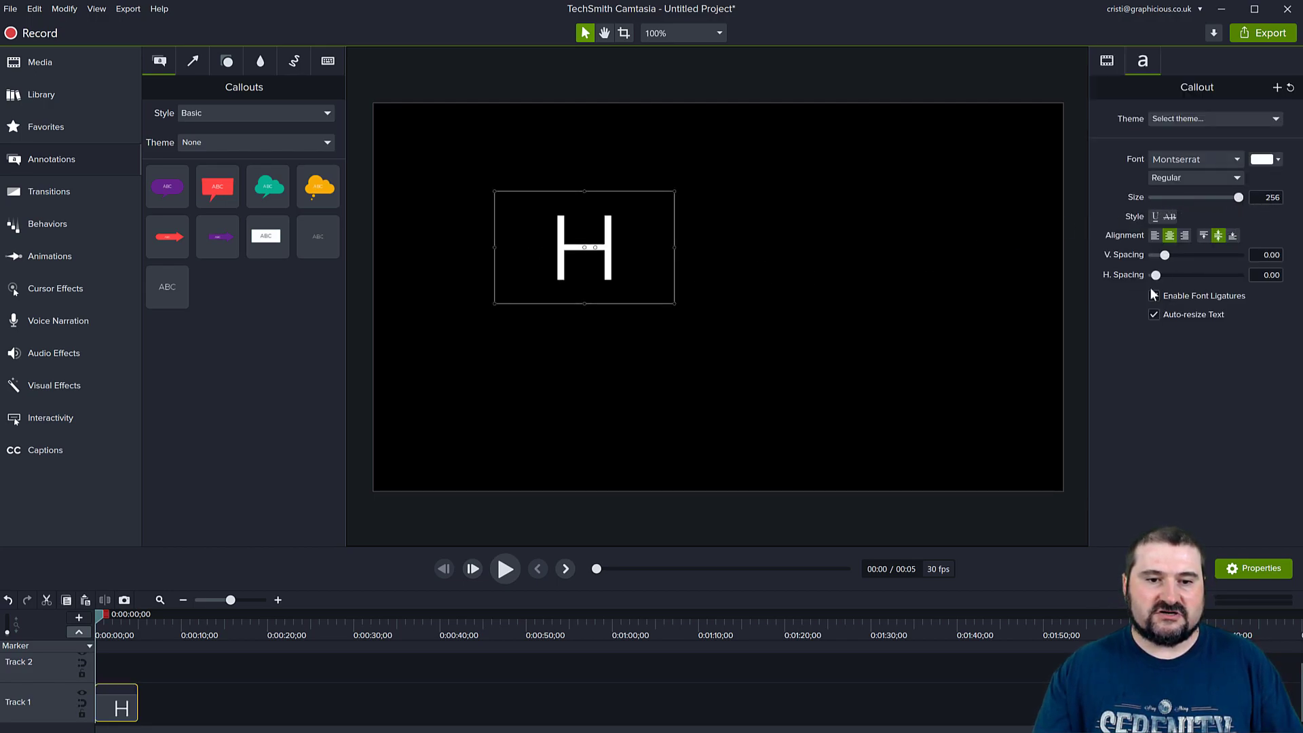
left_click(1224, 178)
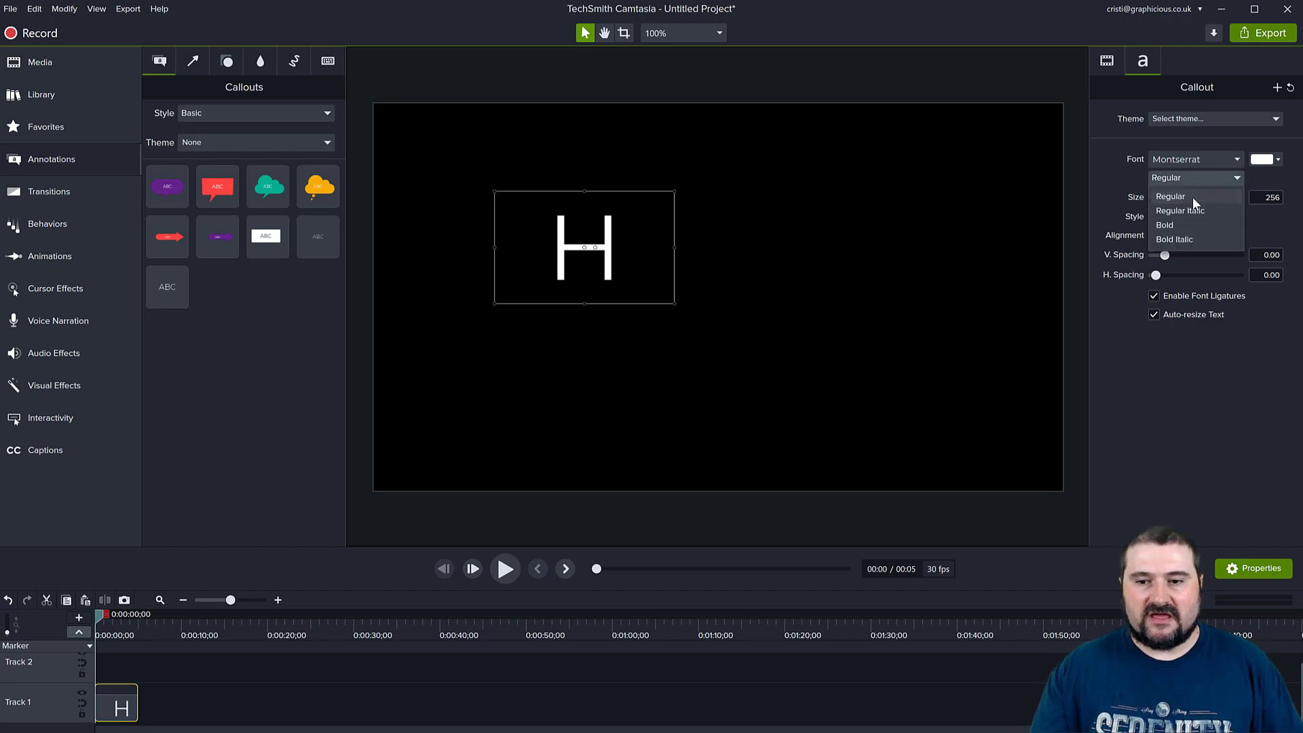
left_click(1175, 223)
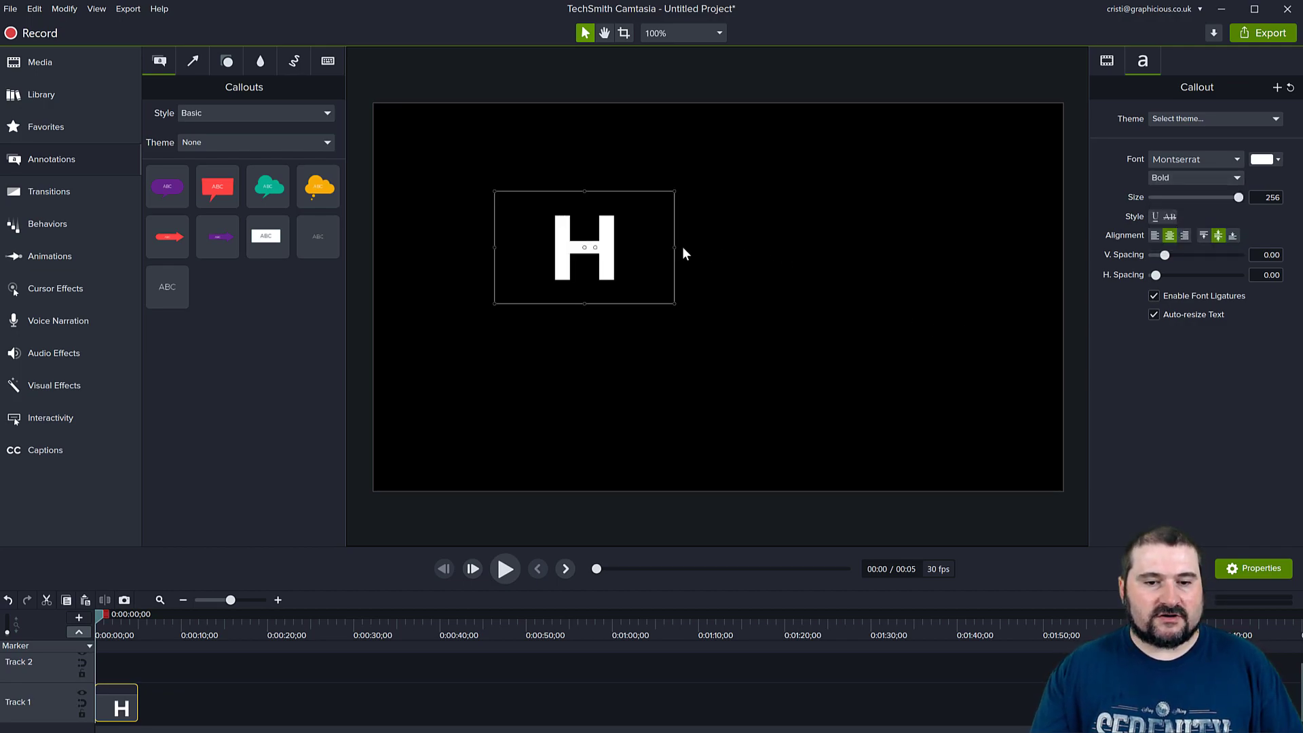
left_click_drag(674, 248, 585, 281)
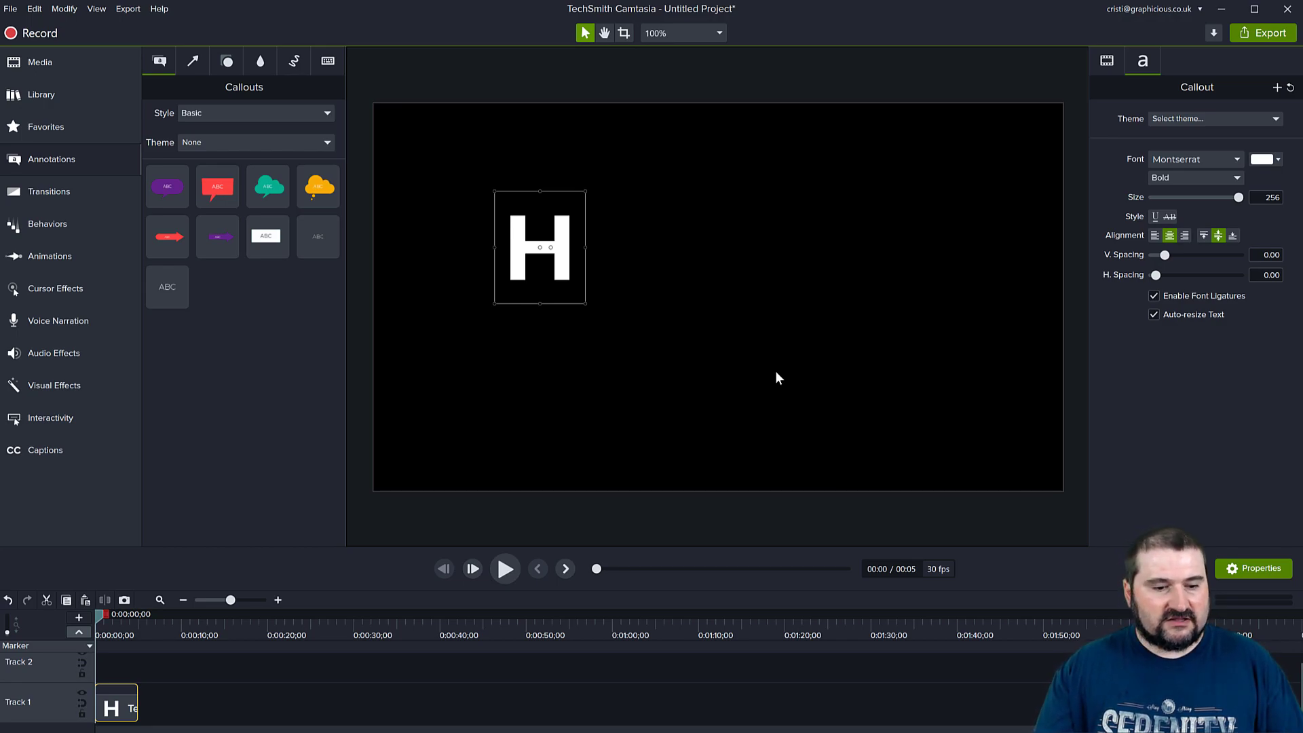
- Enlarge the timeline area and shorten the H clip on Track 1 to 3 seconds
left_click_drag(500, 547, 514, 460)
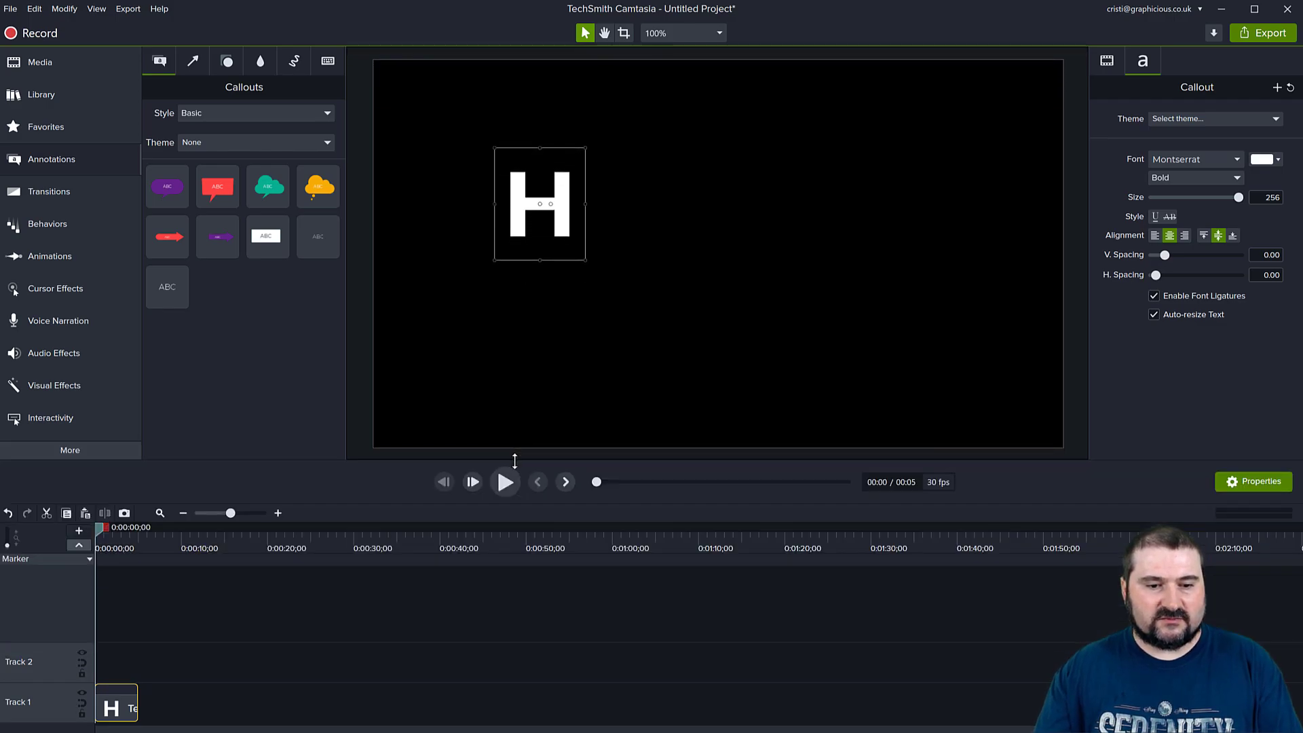
scroll(340, 678, "up", 8)
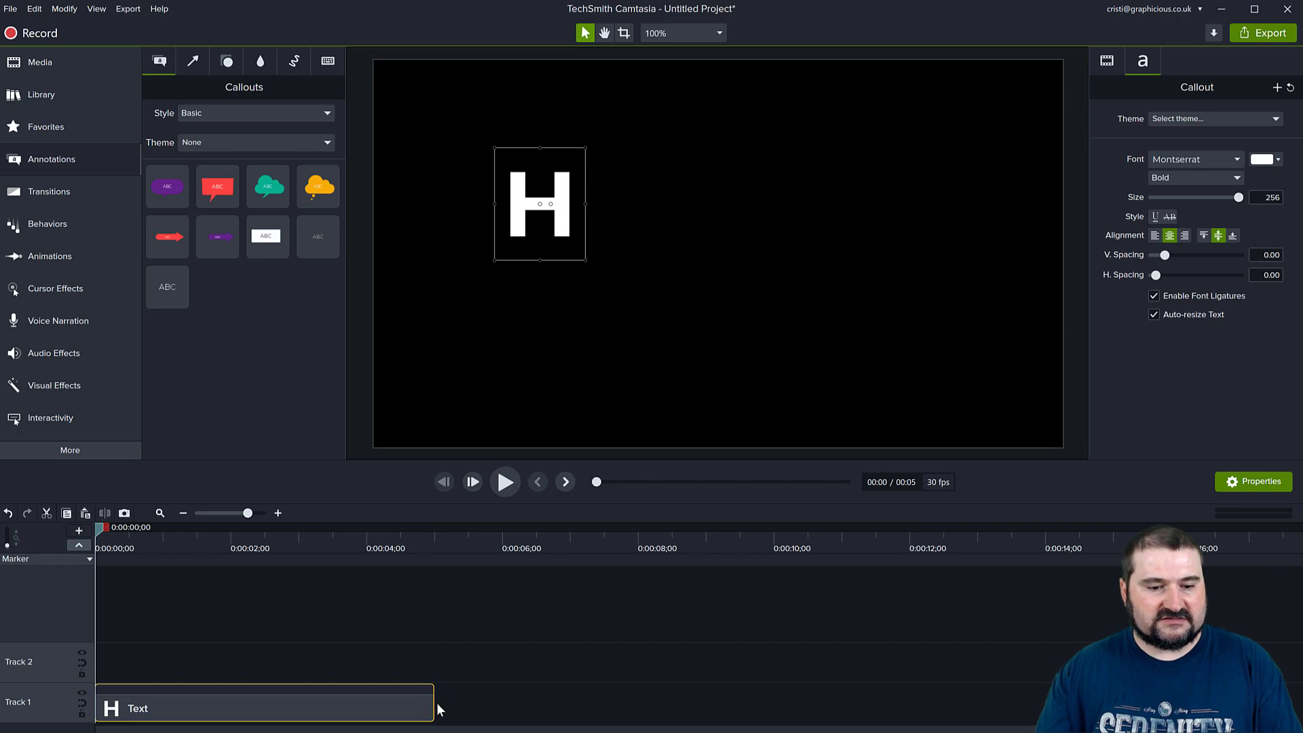
left_click_drag(432, 703, 299, 686)
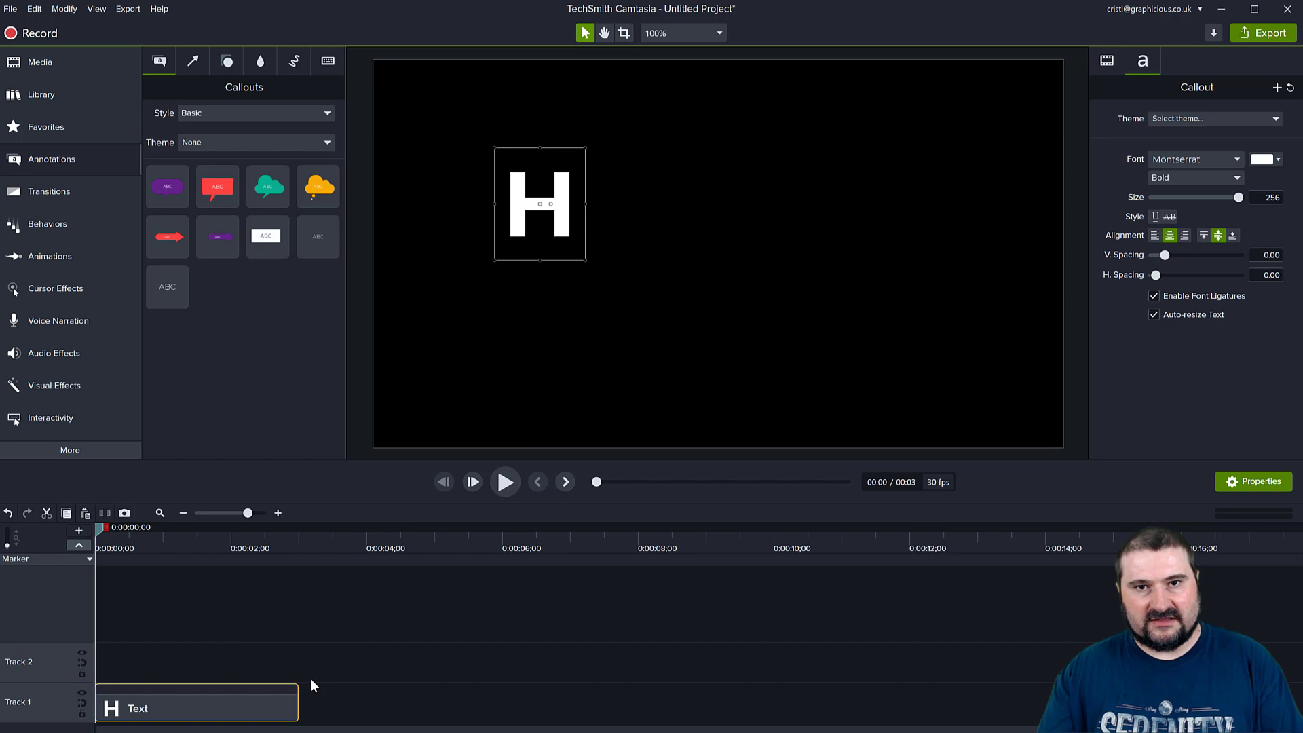
- Move the H close to the canvas's upper edge and add a Custom animation spanning nearly the whole clip
left_click_drag(564, 212, 551, 162)
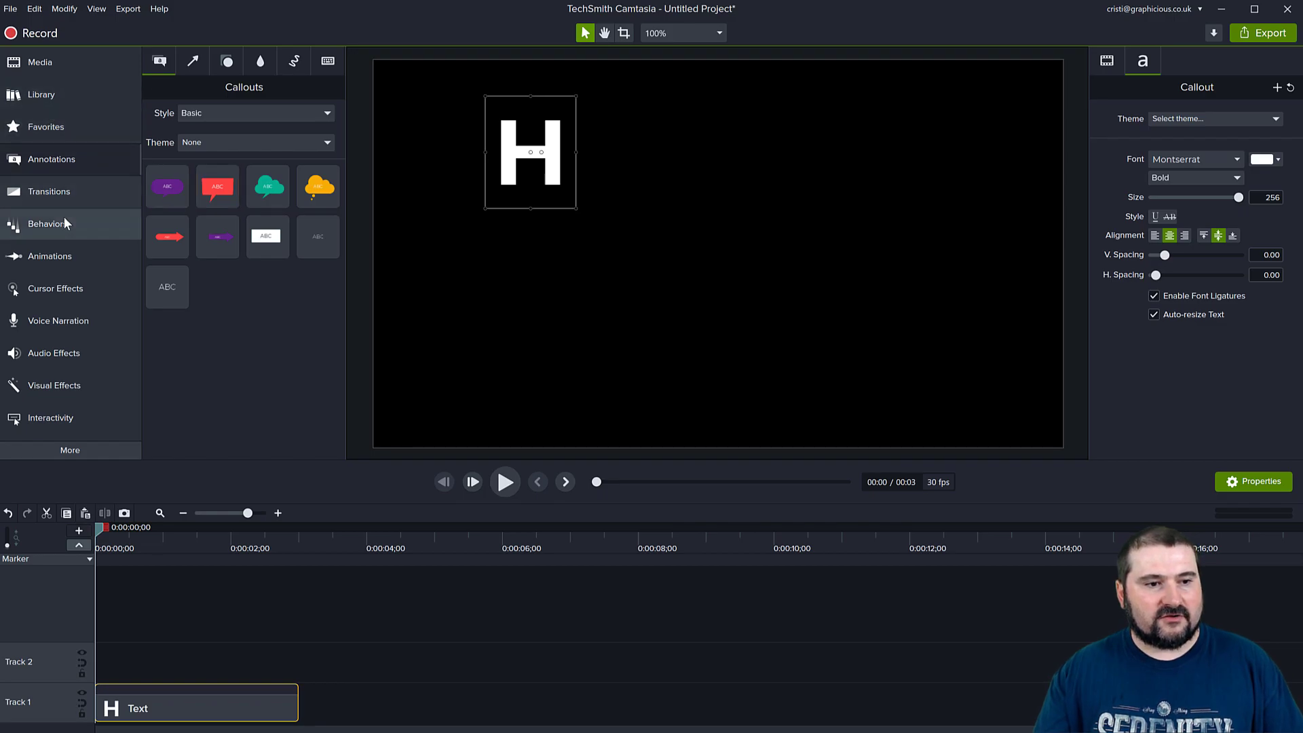
left_click(60, 253)
left_click(283, 60)
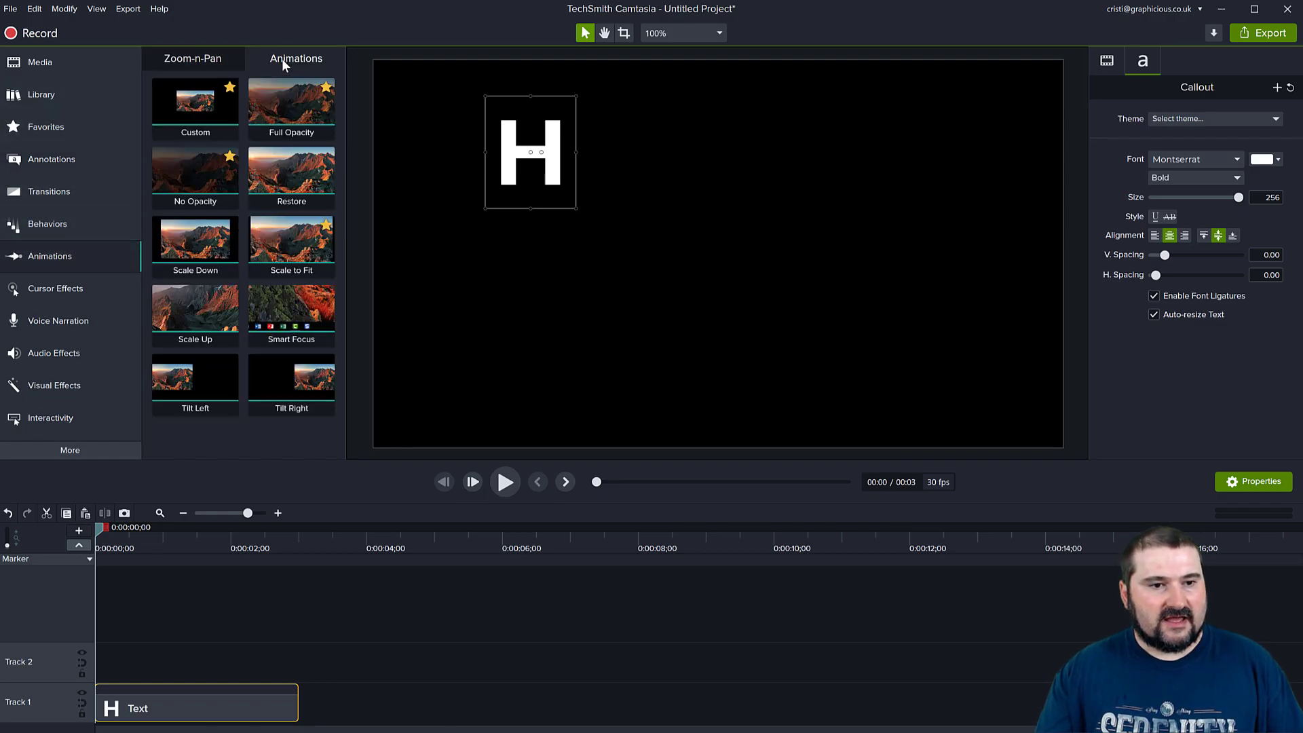
left_click_drag(195, 101, 292, 710)
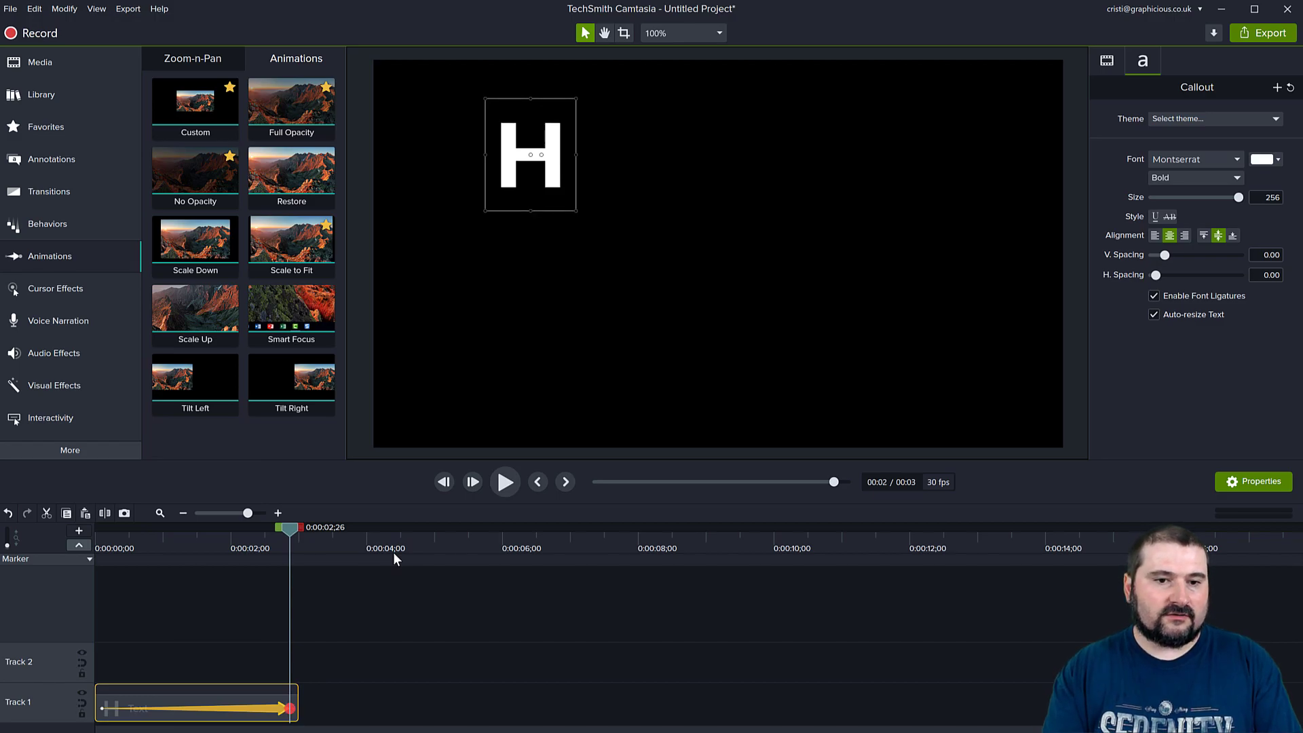
- Move the H straight down to near the canvas's lower edge at the animation's end point
key("shift+Down")
key("shift+Down")
key("shift+Down")
key("shift+Down")
key("shift+Down")
key("shift+Down")
key("shift+Down")
key("shift+Down")
key("shift+Down")
key("shift+Down")
key("shift+Down")
key("shift+Down")
key("shift+Down")
key("shift+Down")
key("shift+Down")
key("shift+Down")
key("shift+Down")
key("shift+Down")
key("shift+Down")
key("shift+Down")
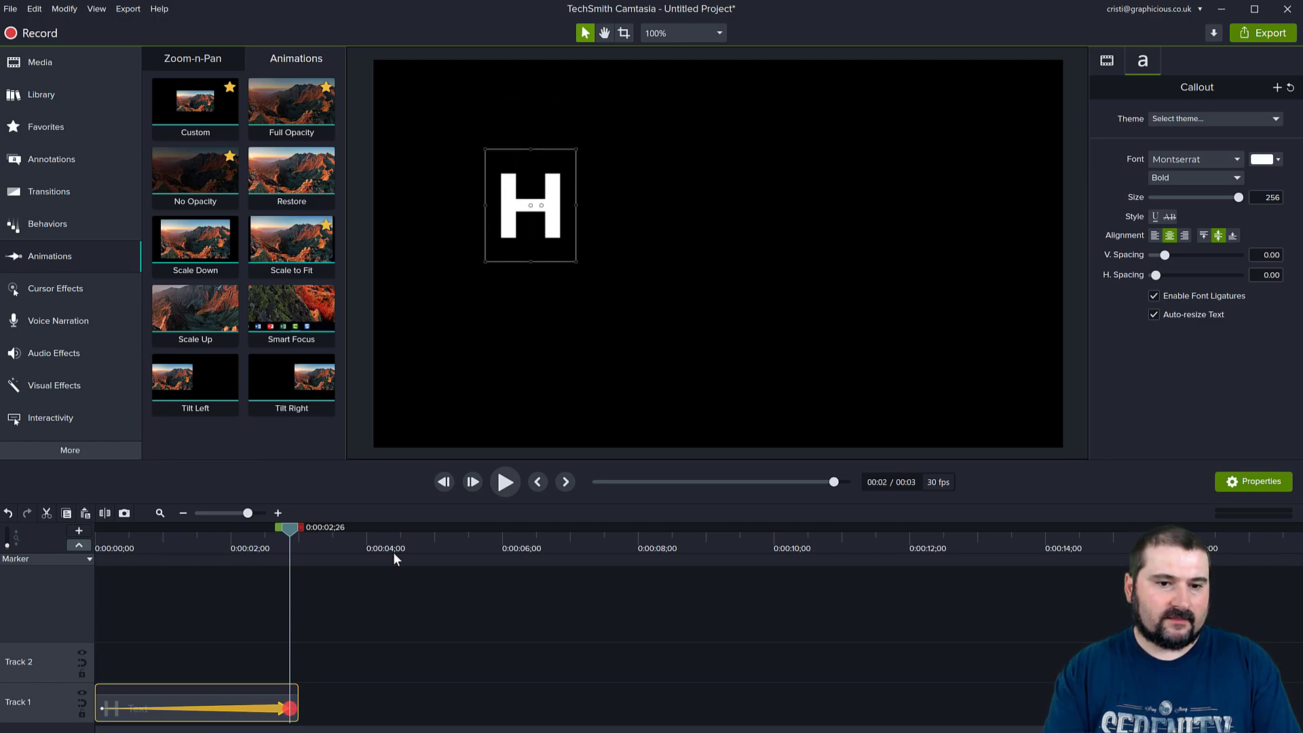
key("shift+Down")
key("shift+Down")
key("shift+Down")
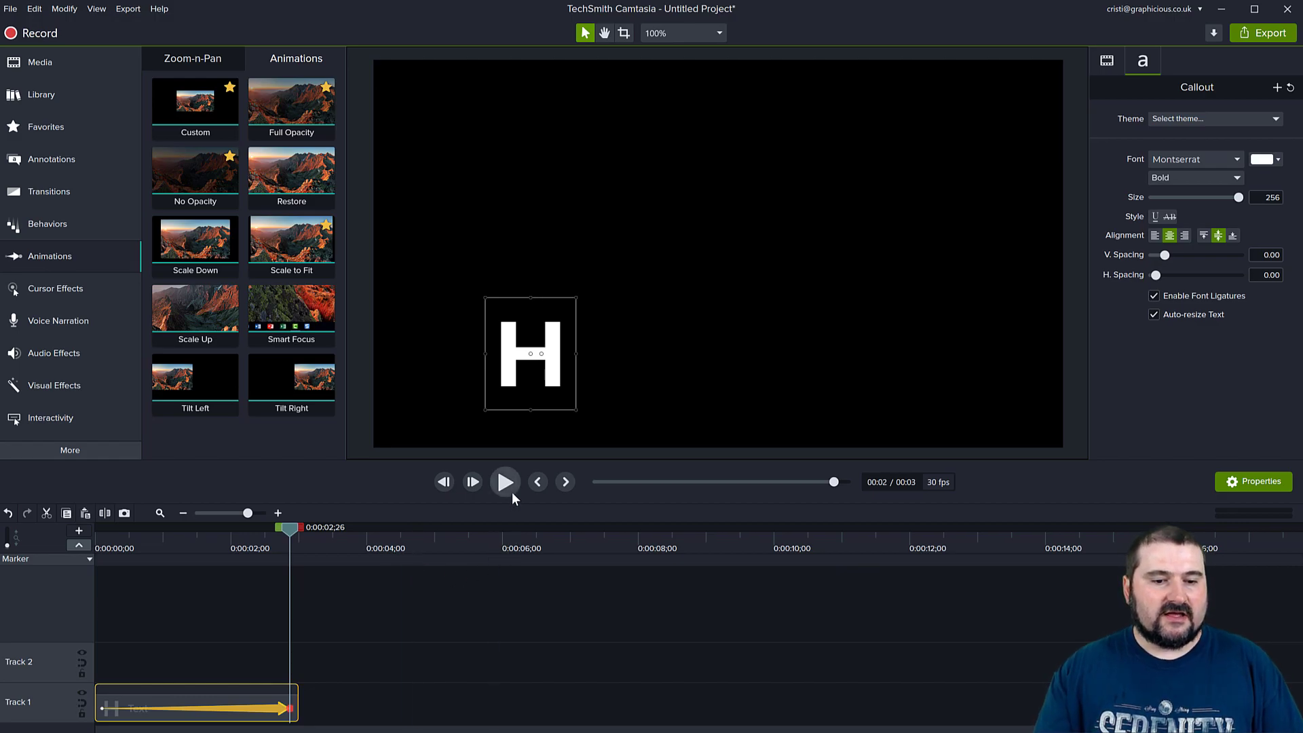
- Play the H clip from the start to check its downward movement
left_click_drag(281, 535, 94, 531)
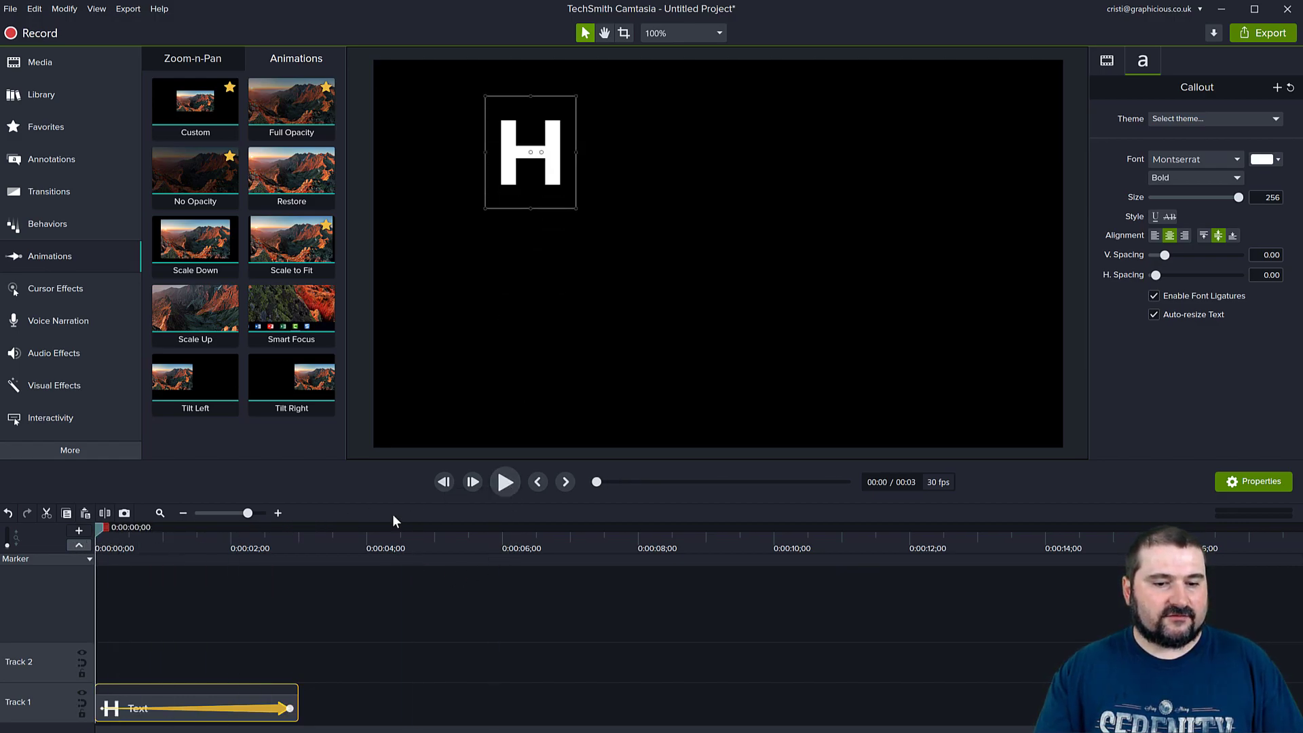
left_click(505, 483)
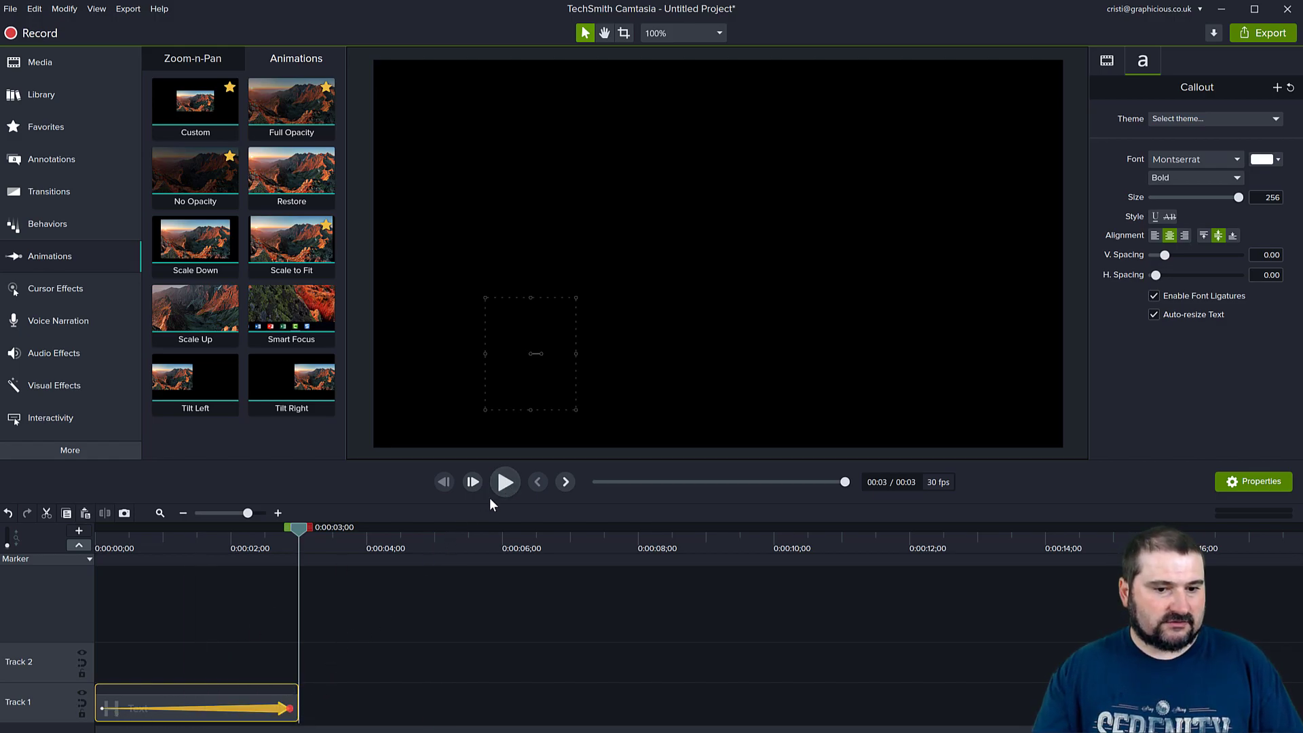
left_click(506, 482)
left_click(505, 482)
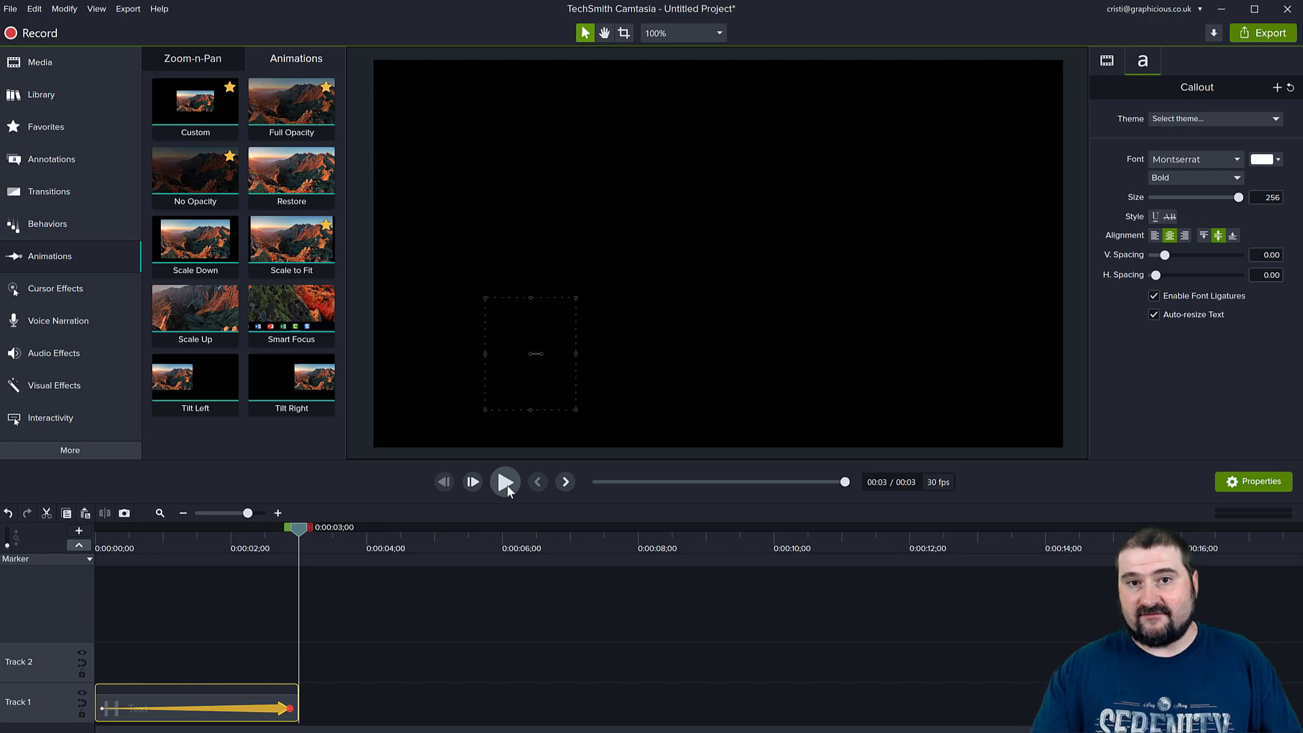
- Set the H animation's easing to Linear and play the clip from the start
right_click(276, 712)
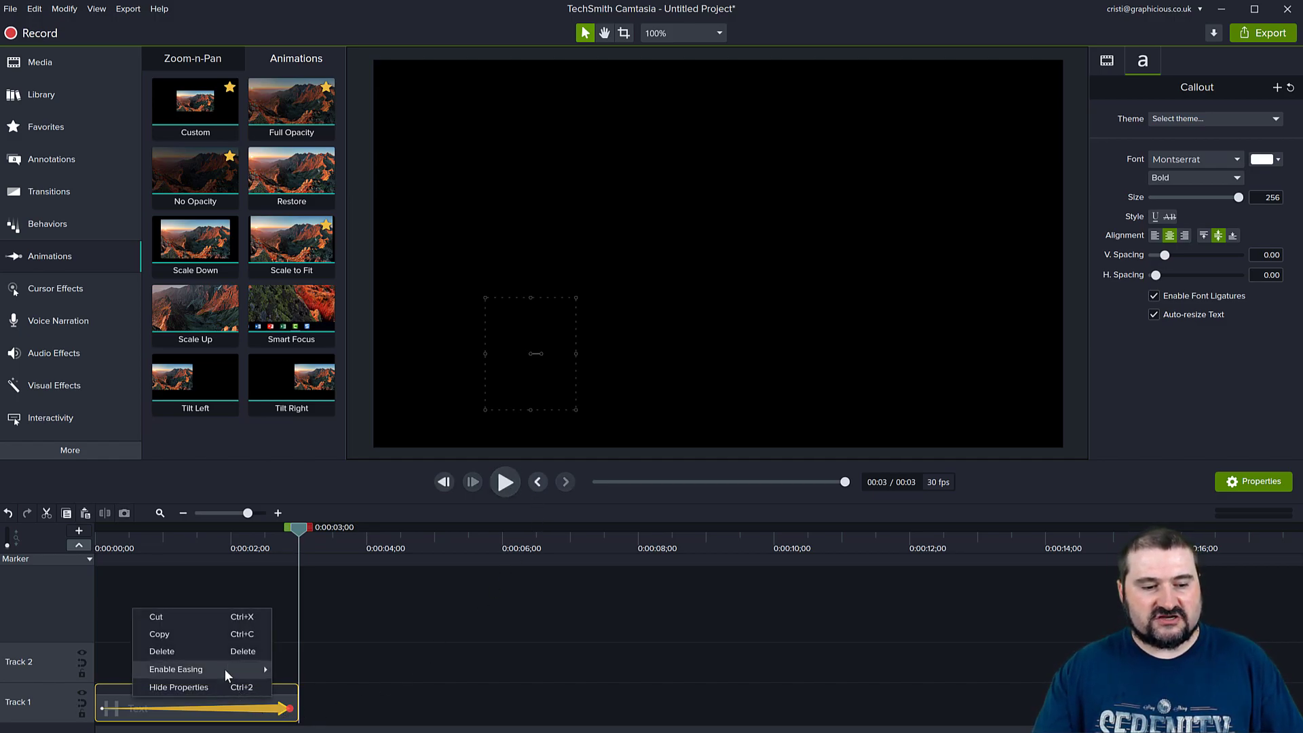
mouse_move(225, 669)
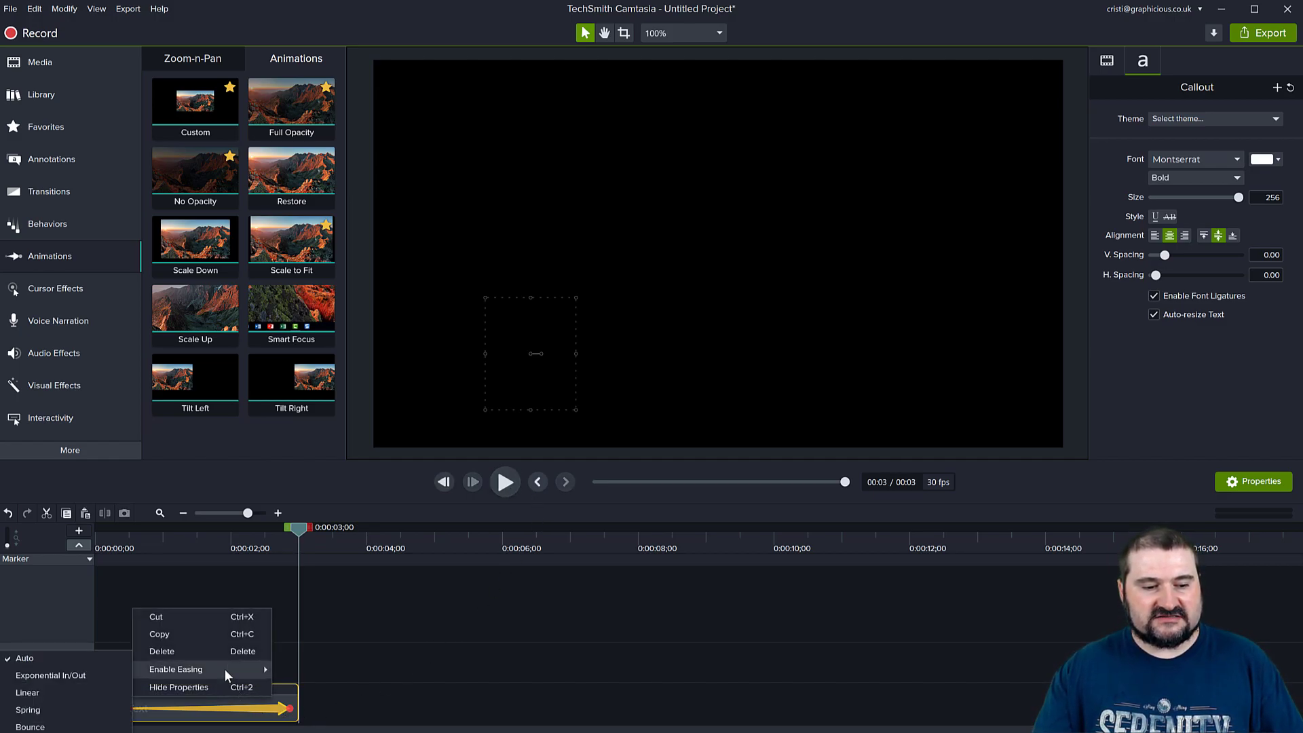
left_click(58, 692)
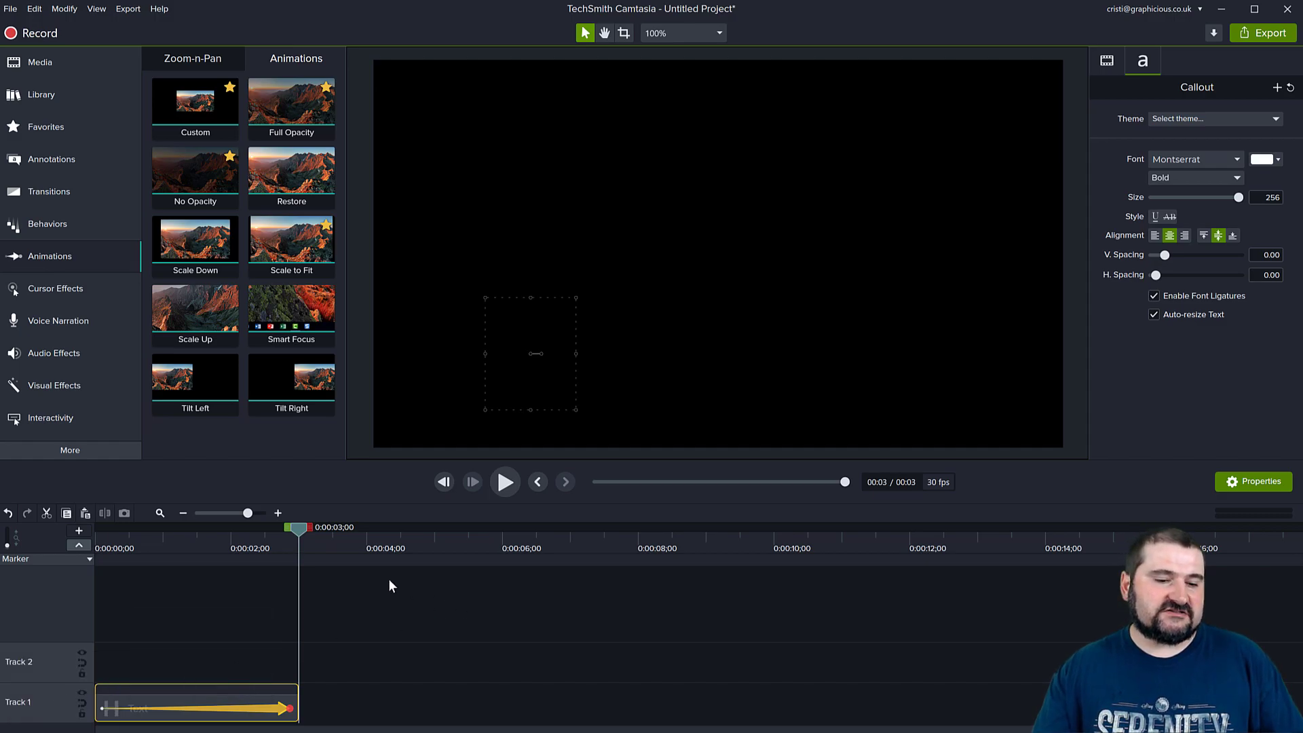
left_click_drag(299, 530, 82, 554)
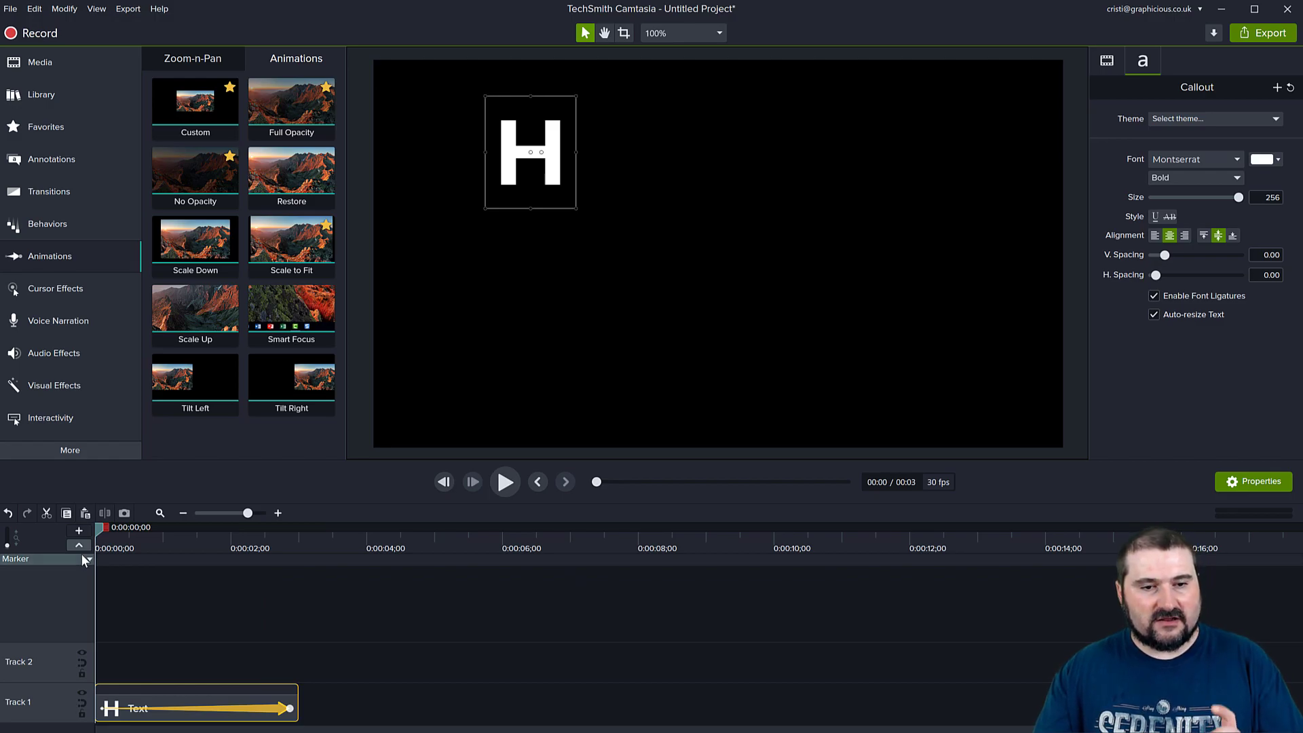
left_click(504, 484)
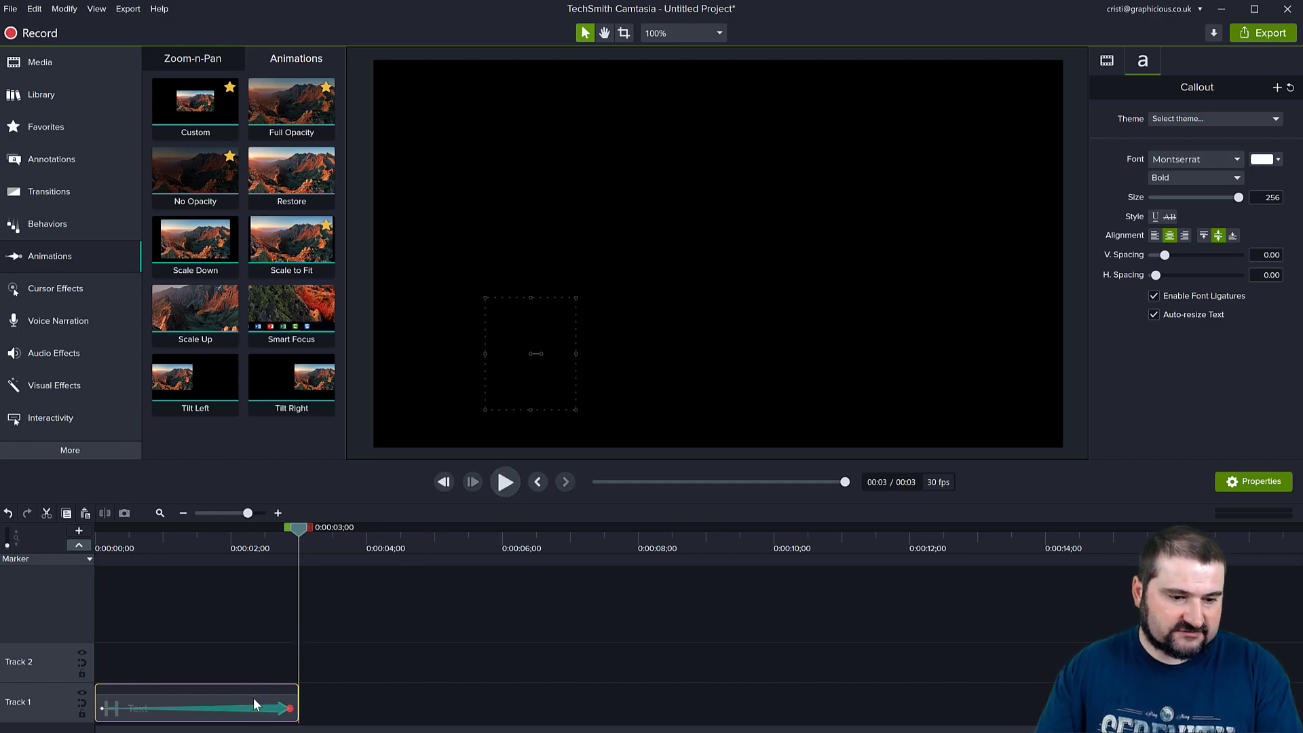
- Paste a copy of the animated H clip and place it on Track 2, starting at 0:00:00;00
key("ctrl+v")
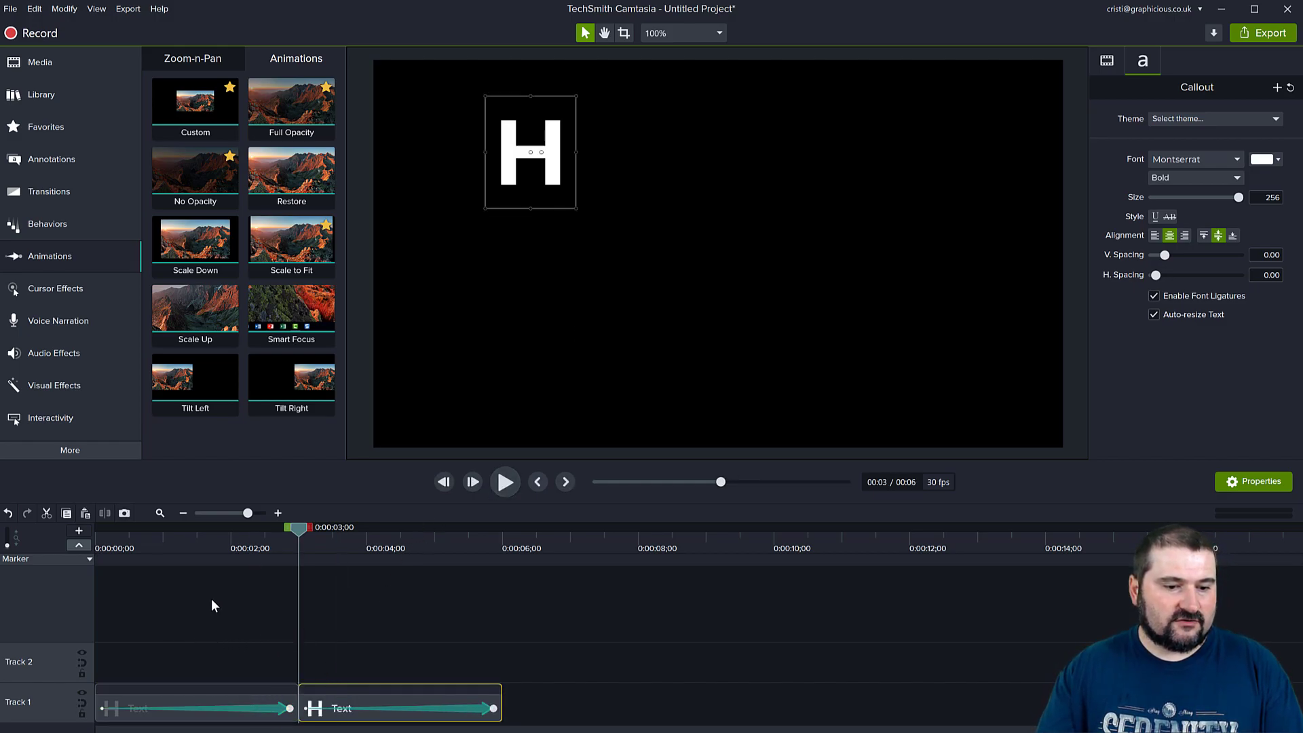
left_click_drag(321, 693, 108, 683)
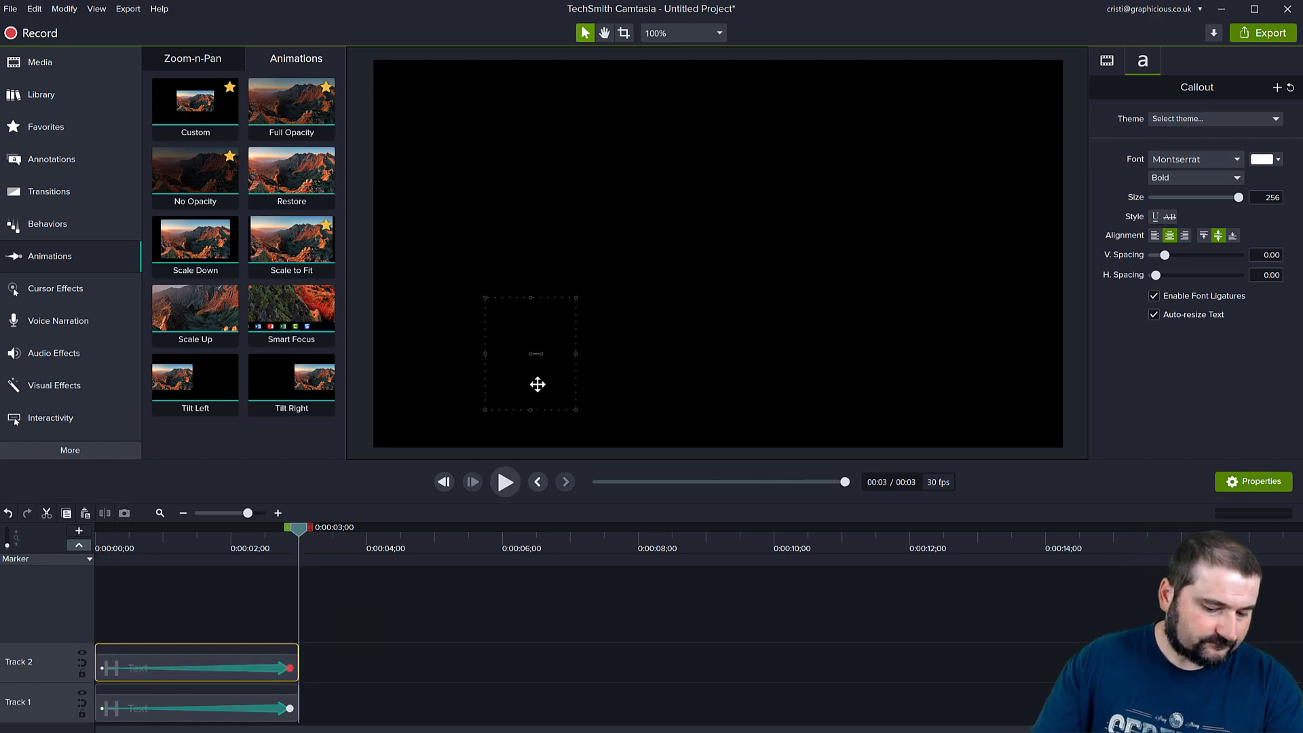
- Group the Track 2 H clip, move it directly to the right of the original H, and ungroup it
key("ctrl+g")
left_click_drag(535, 372, 631, 339)
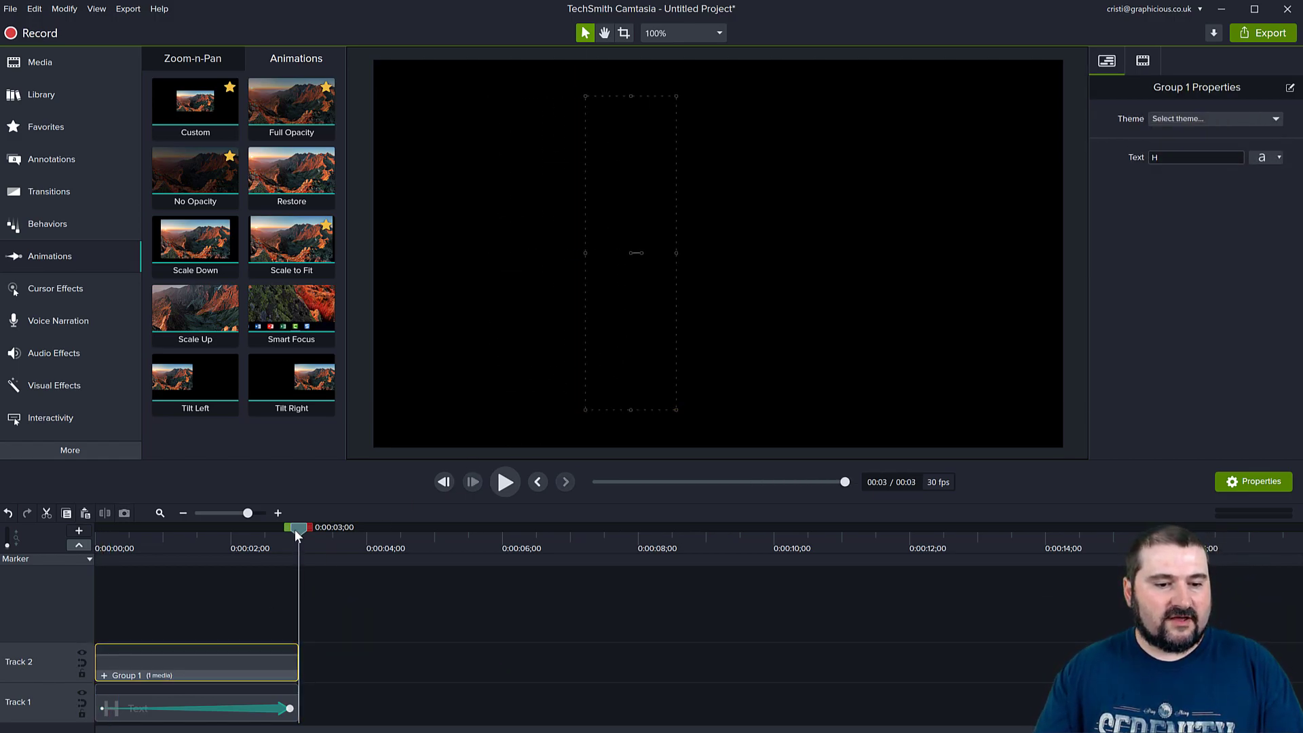
left_click_drag(294, 530, 98, 534)
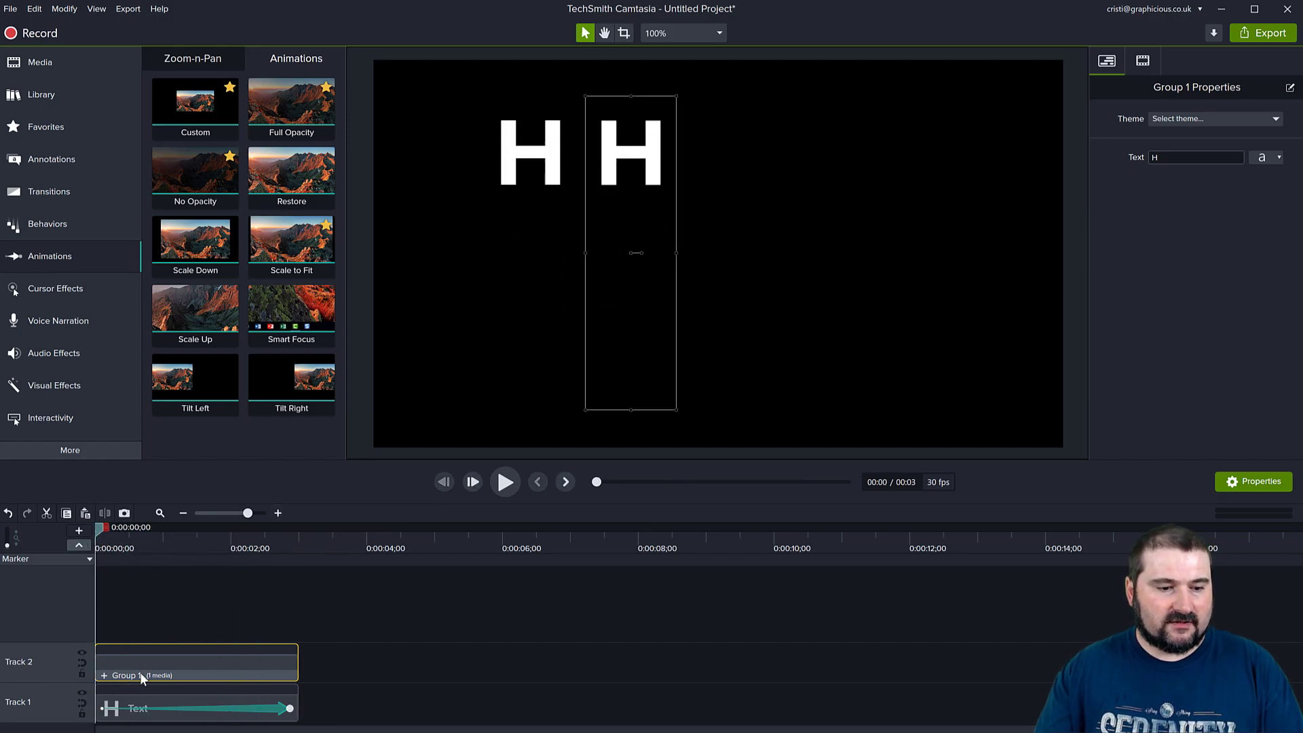
key("ctrl+u")
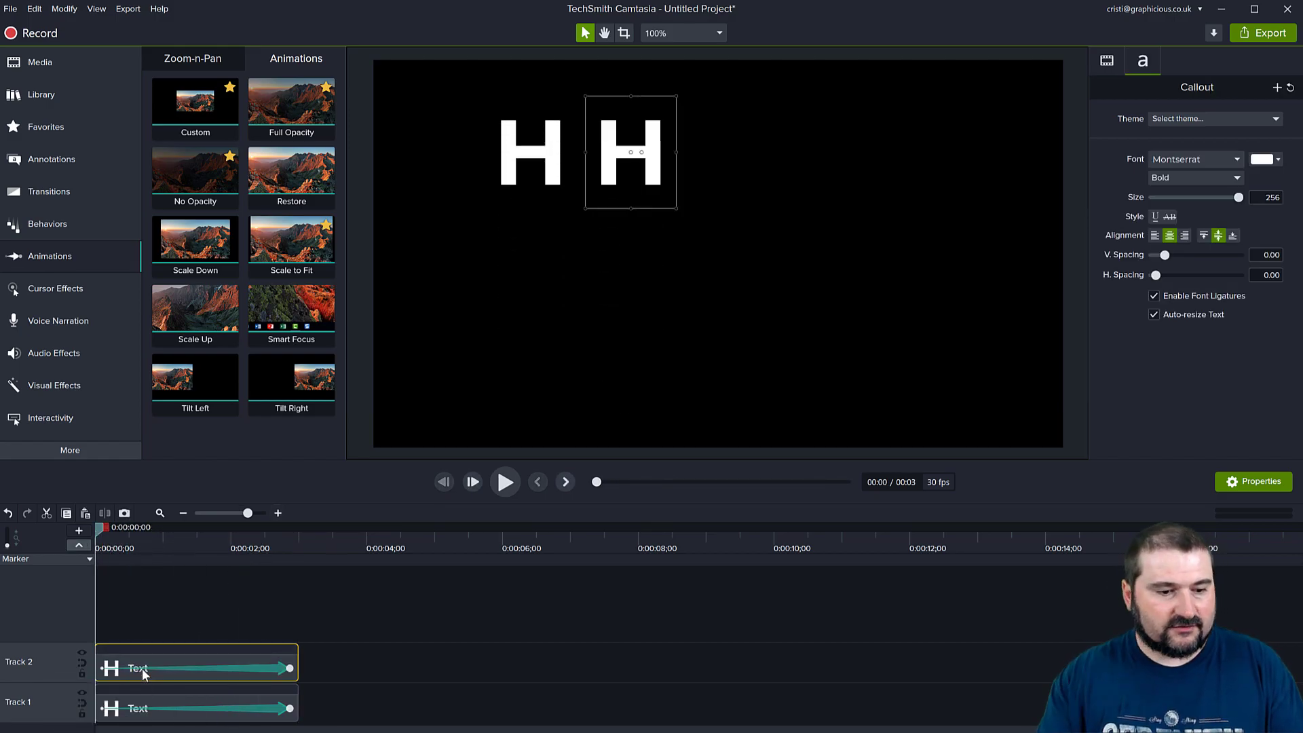
left_click(176, 622)
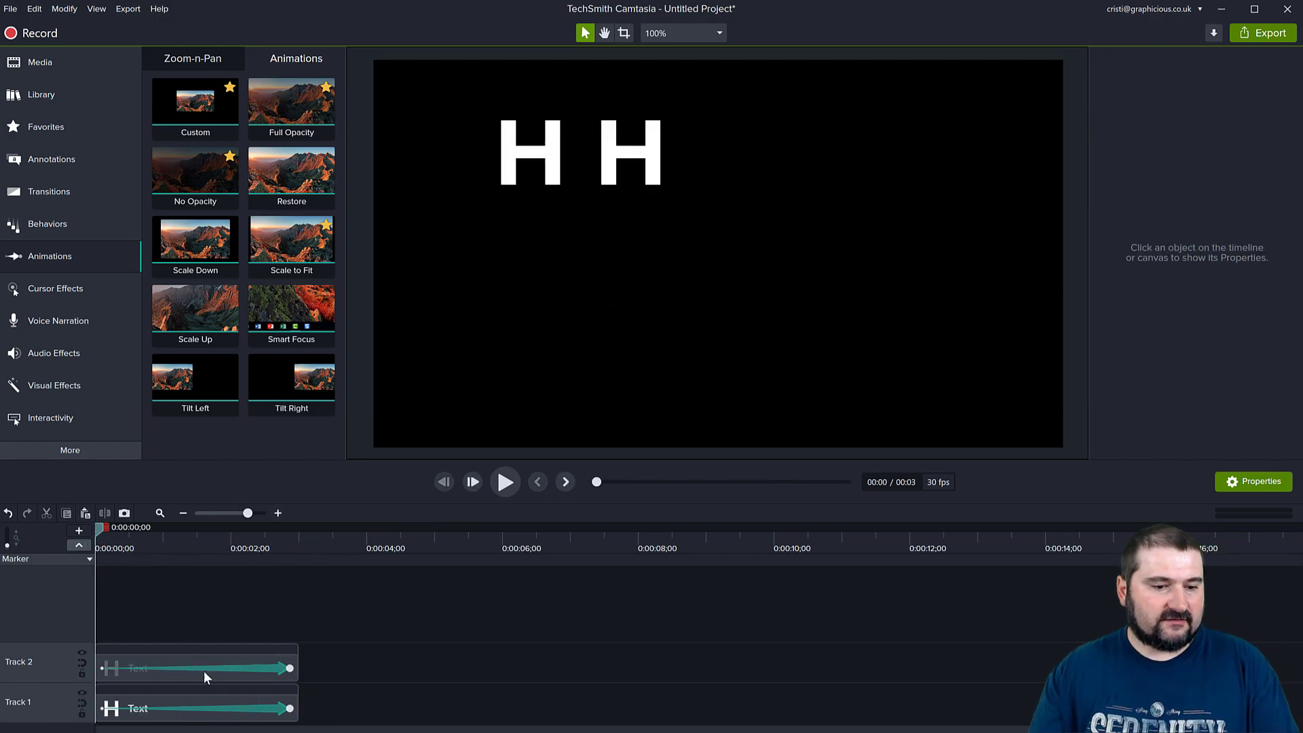
- Change the easing of the Track 1 H animation and play both clips to compare their movement
left_click(260, 670)
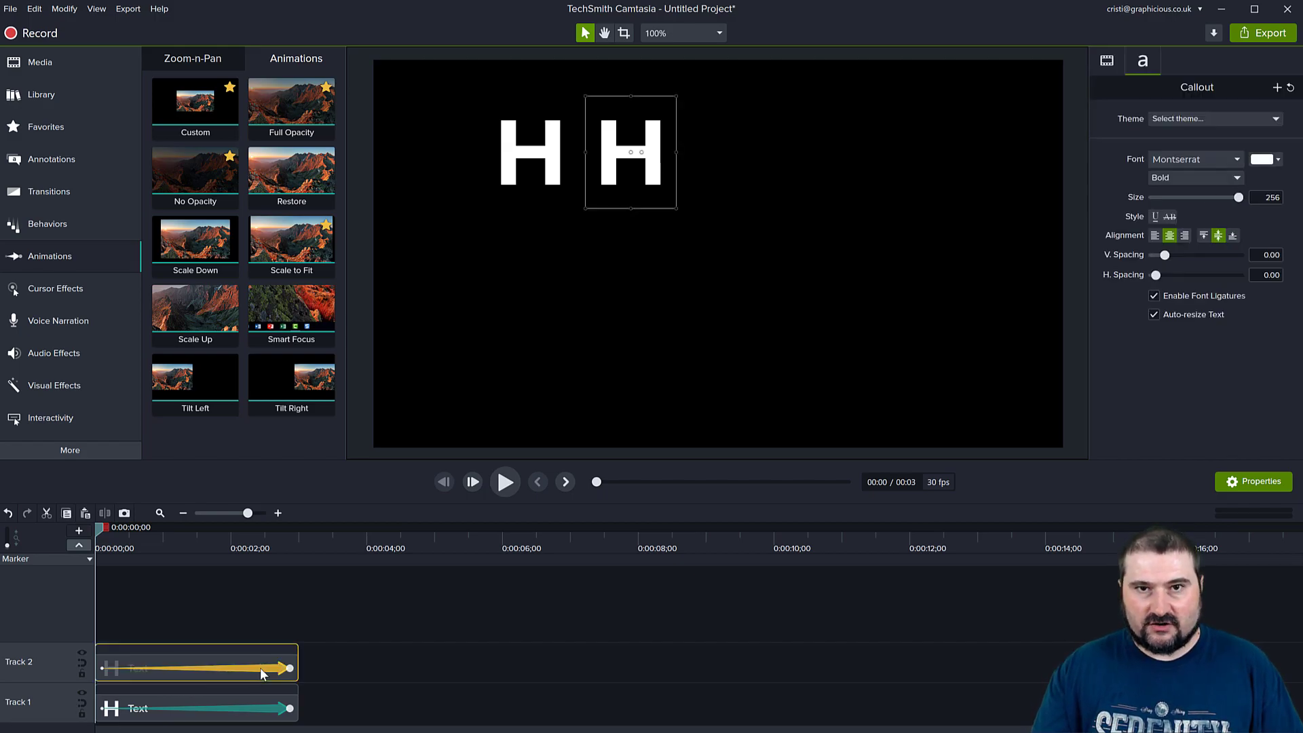
right_click(262, 710)
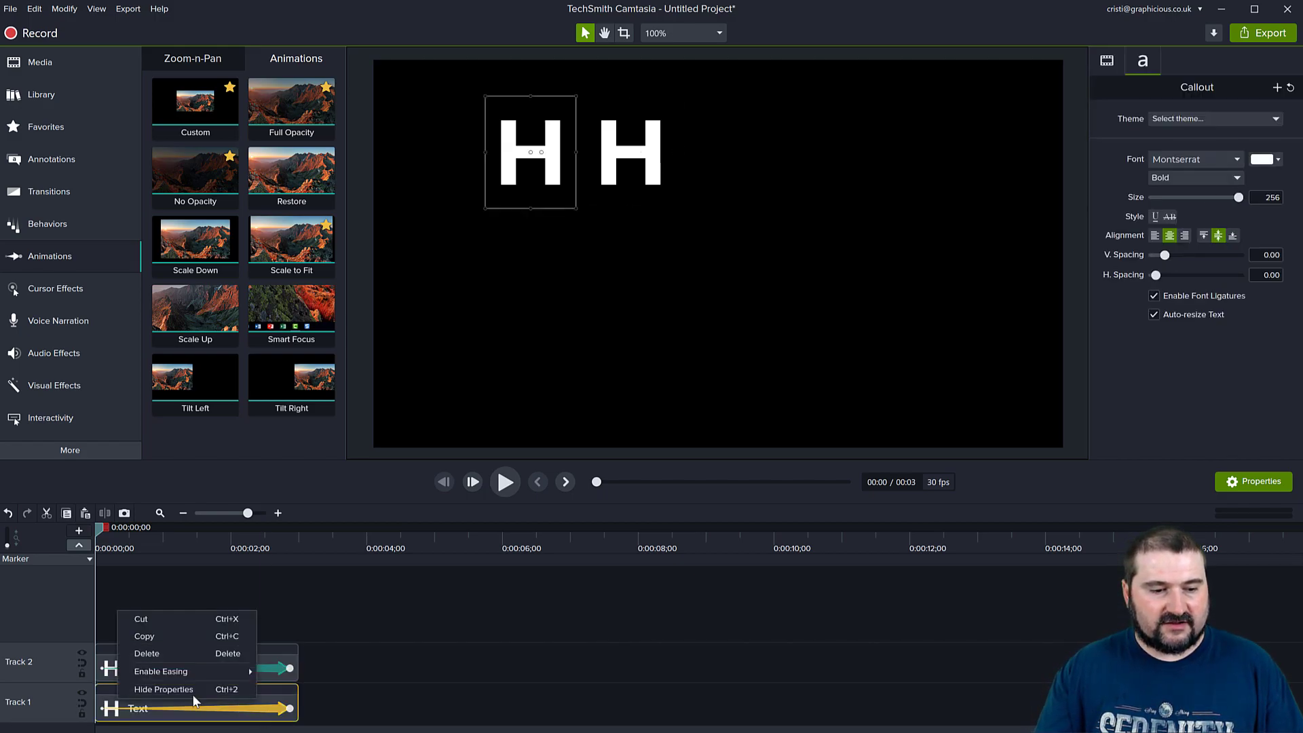
mouse_move(185, 671)
left_click(26, 623)
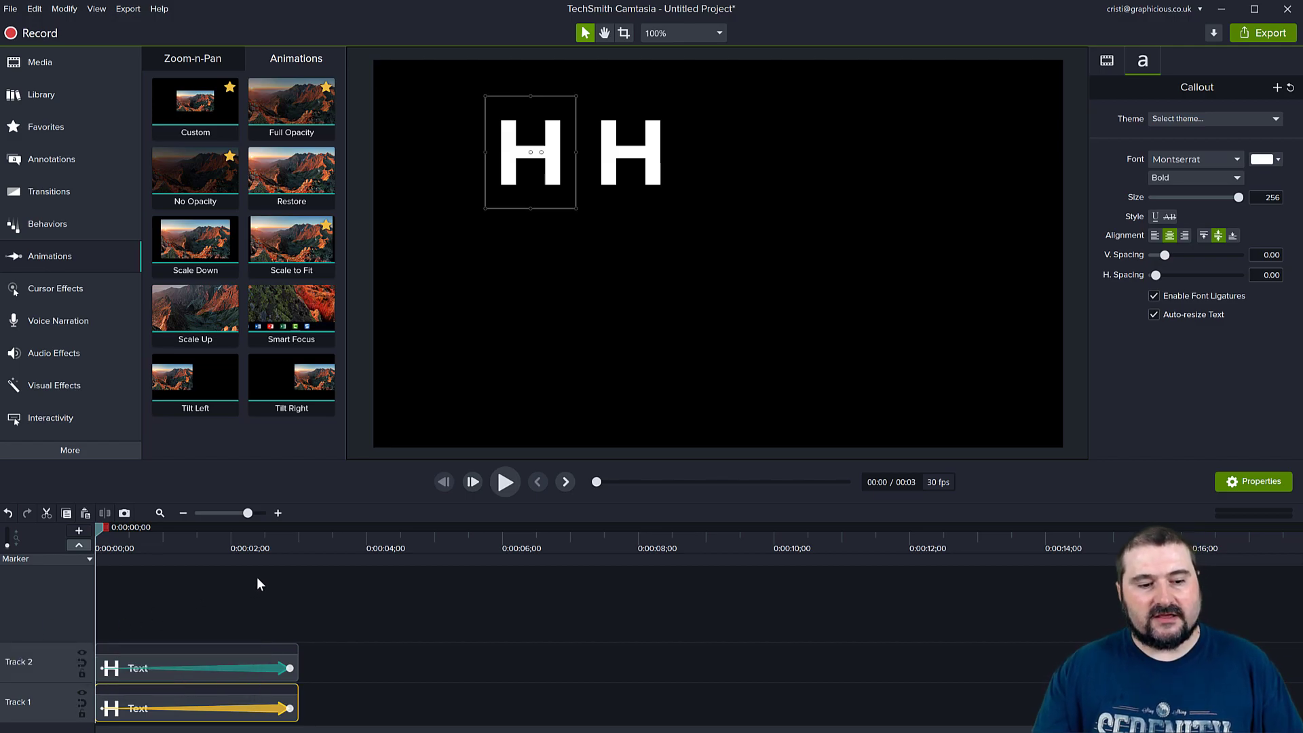
left_click(504, 482)
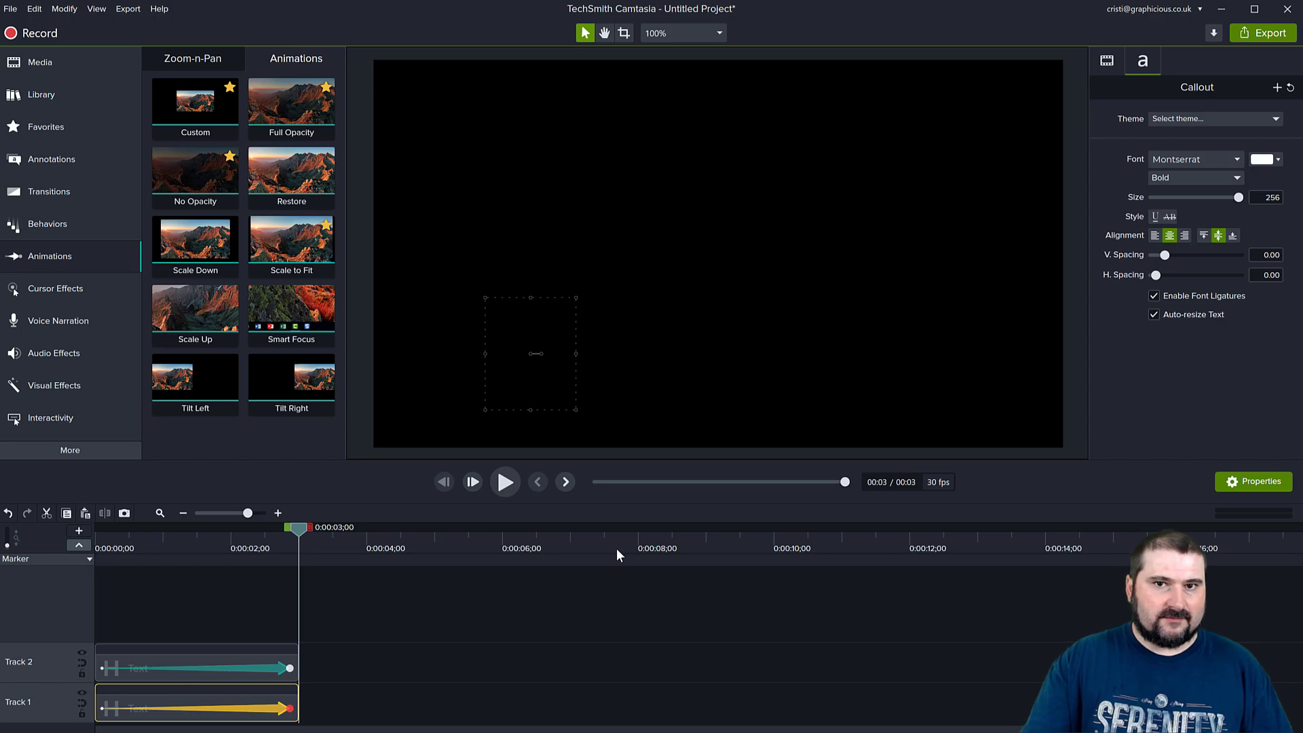
- Scrub back through the comparison and delete the duplicate H clip from Track 2
left_click_drag(299, 528, 172, 528)
left_click(266, 656)
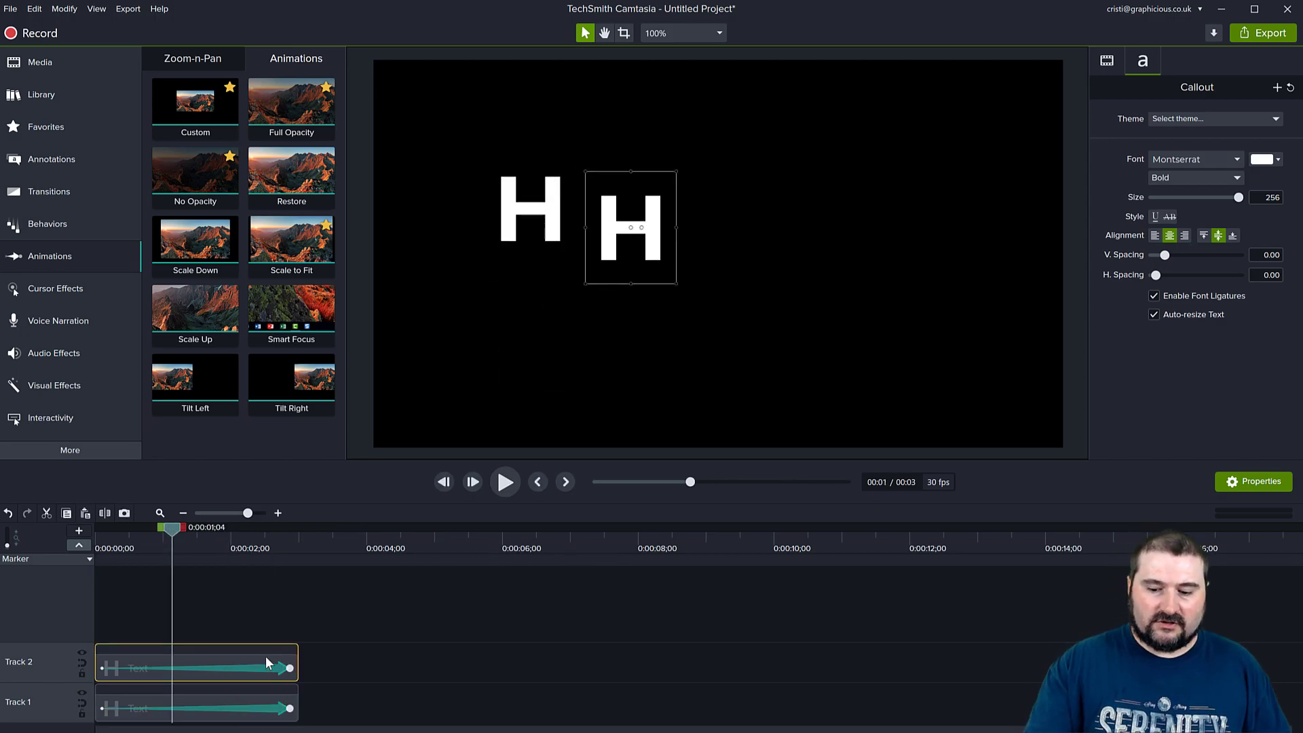
key("Delete")
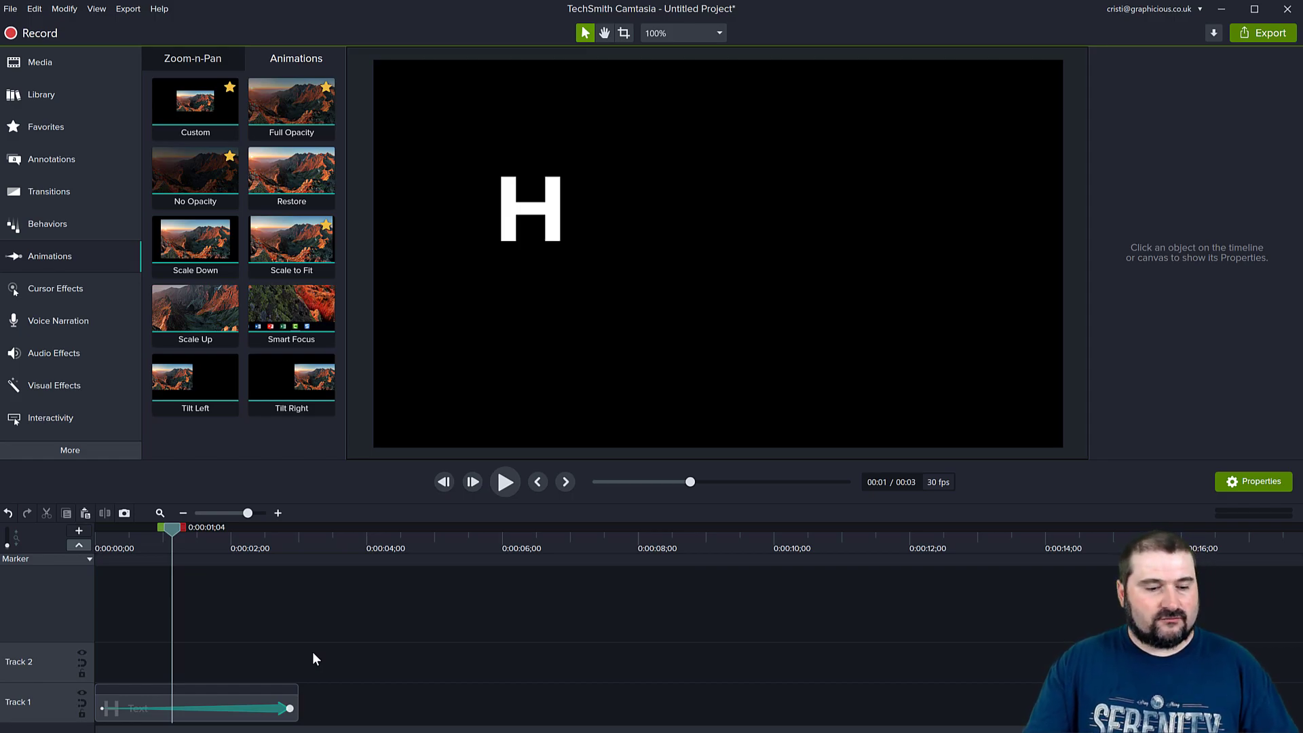
- Add a plain basic line at 0:00:00;03 on Track 2, stretched horizontally across the full canvas width
left_click_drag(170, 528, 105, 568)
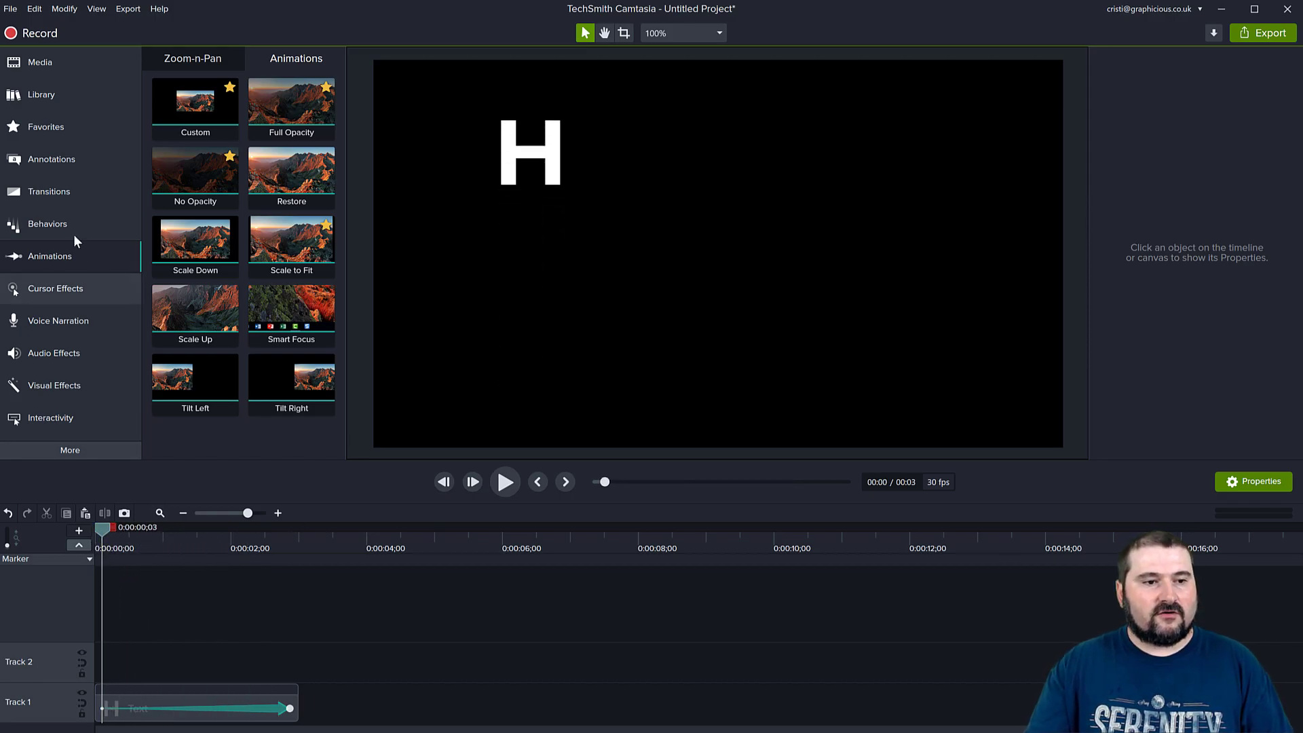
left_click(37, 162)
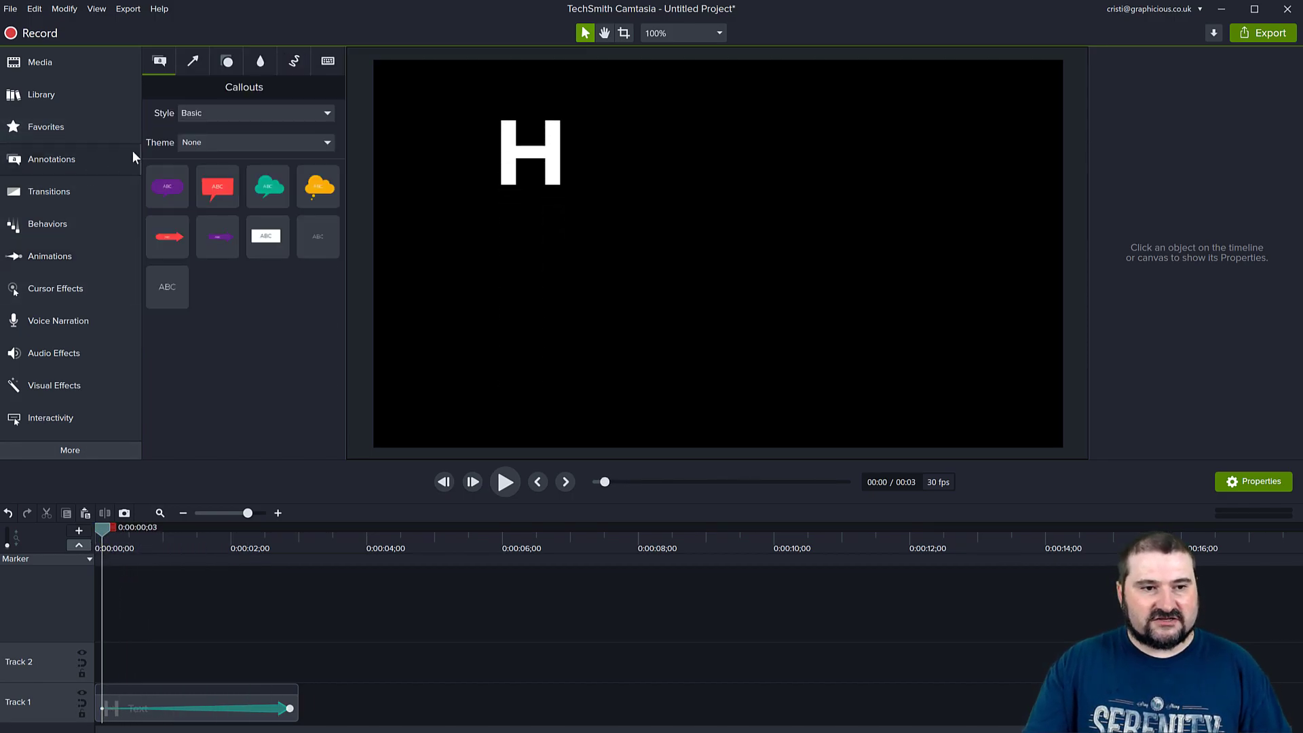
left_click(195, 63)
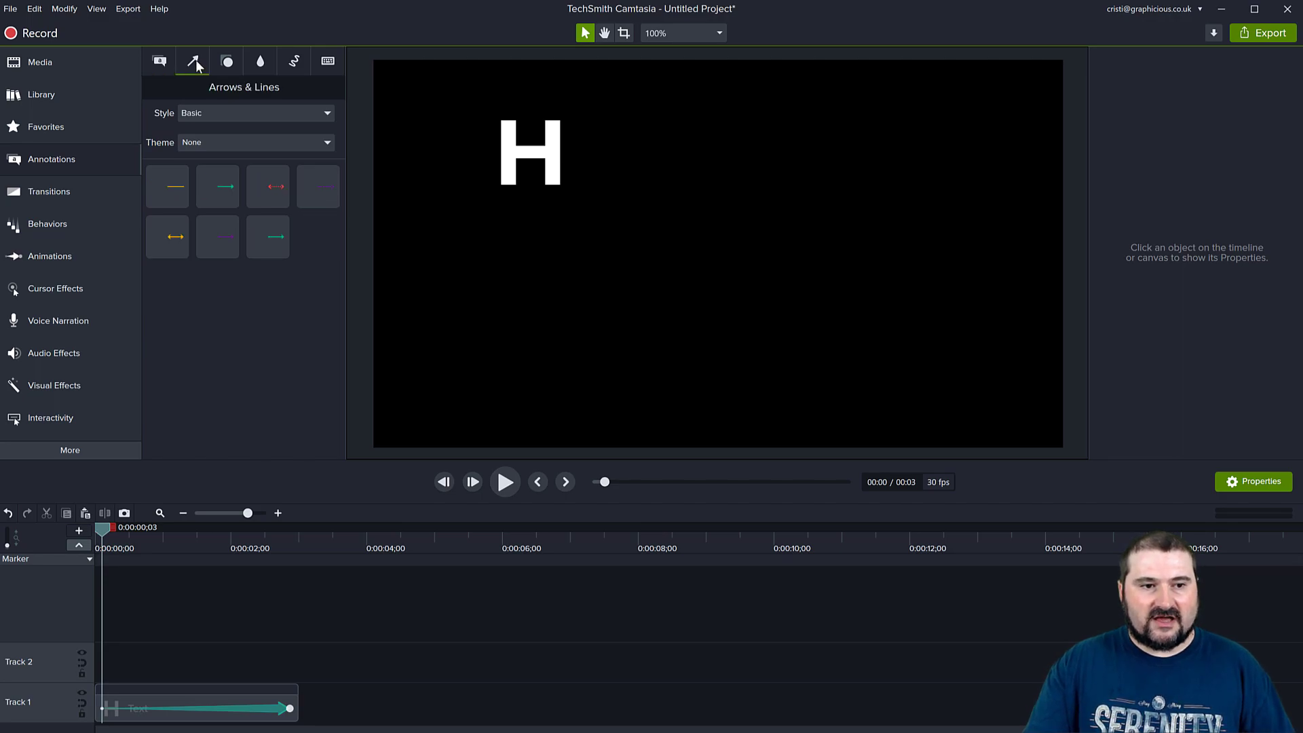
left_click_drag(187, 209, 1068, 293)
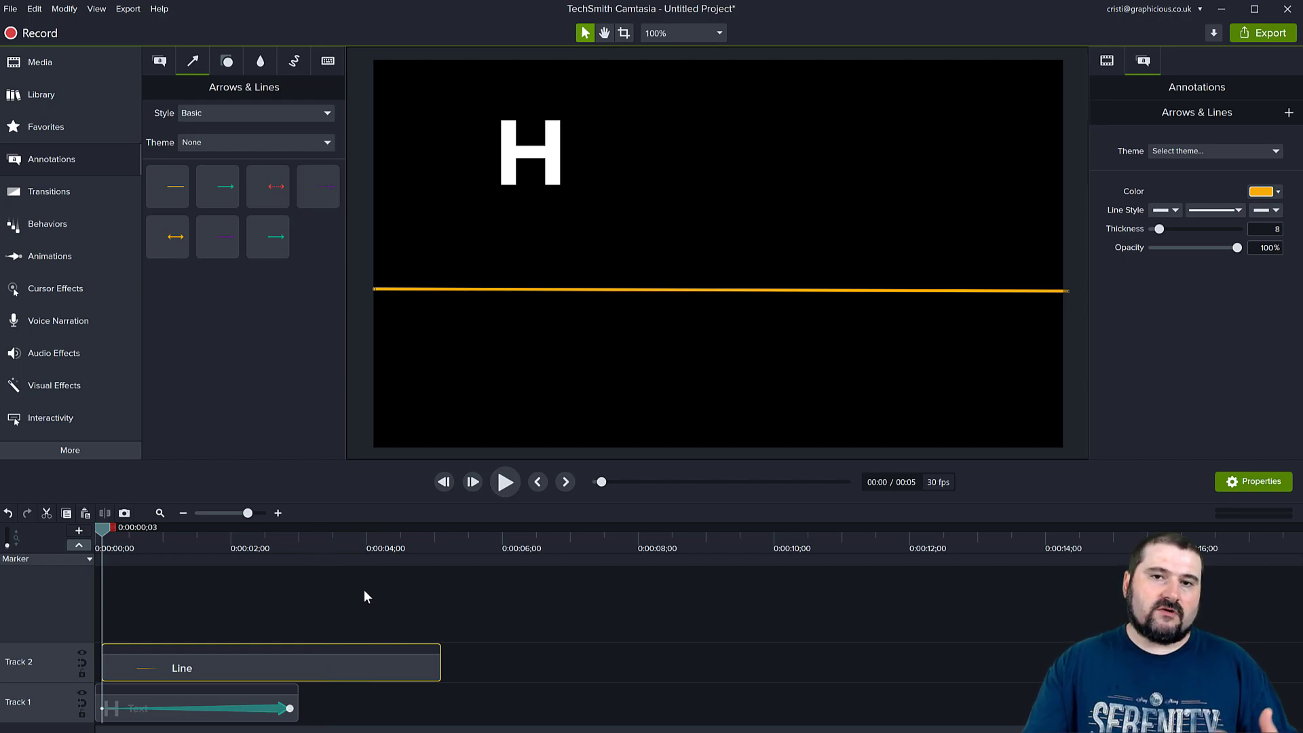
- Extend the line past both canvas edges, place it slightly below mid-canvas, and scrub the H's movement past it
left_click_drag(726, 291, 725, 262)
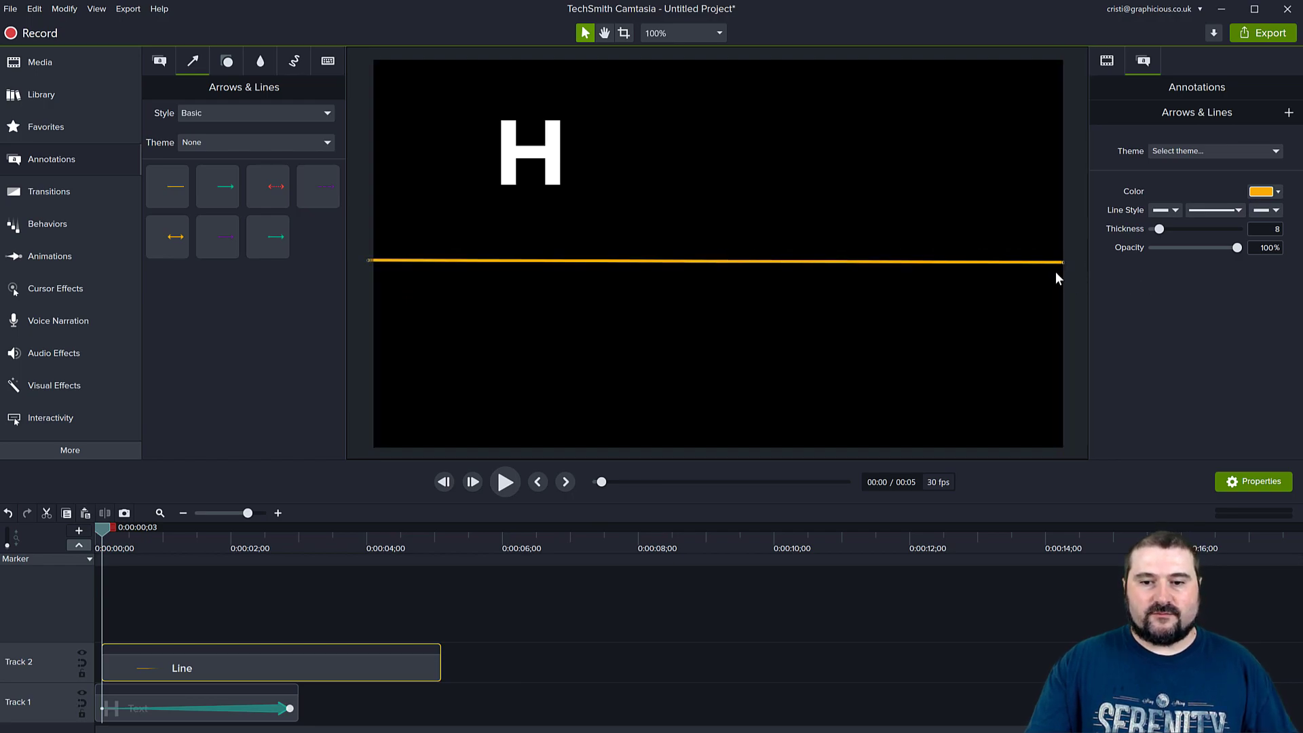
left_click_drag(1065, 261, 1079, 265)
left_click_drag(998, 267, 993, 306)
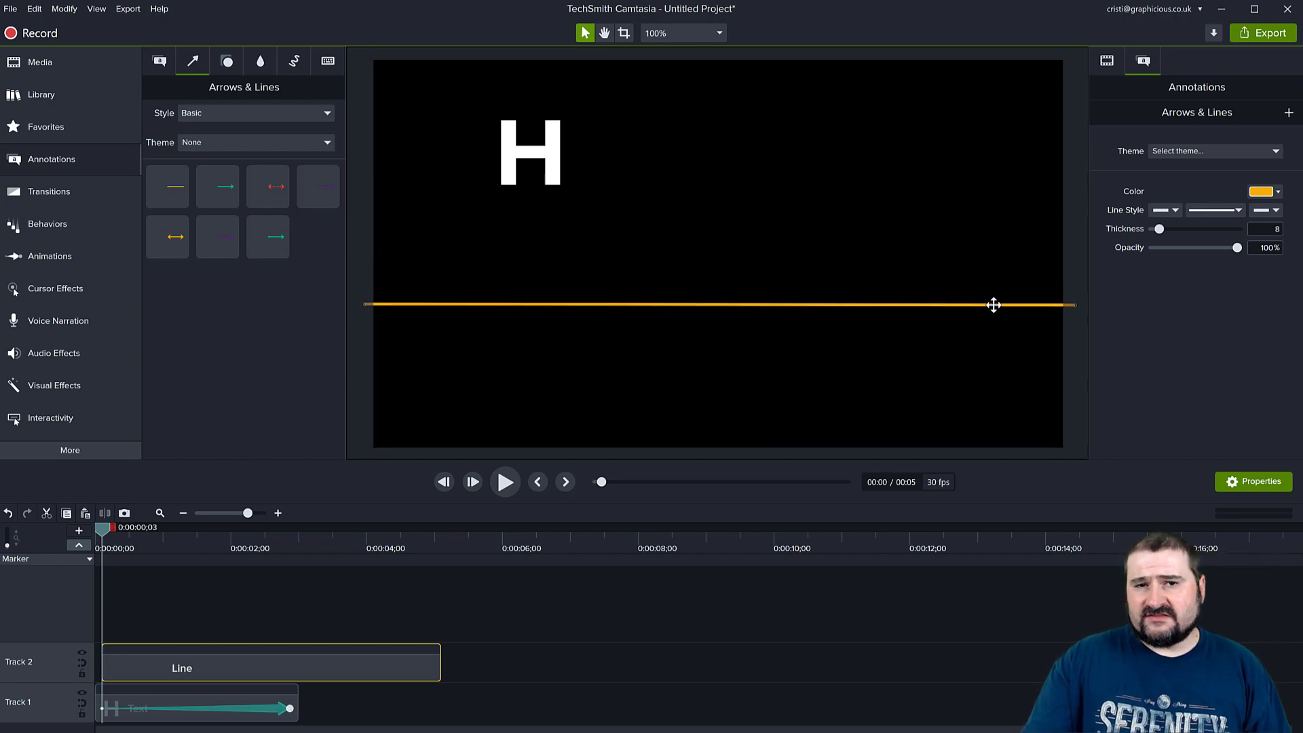
left_click_drag(112, 531, 314, 568)
left_click_drag(270, 564, 108, 578)
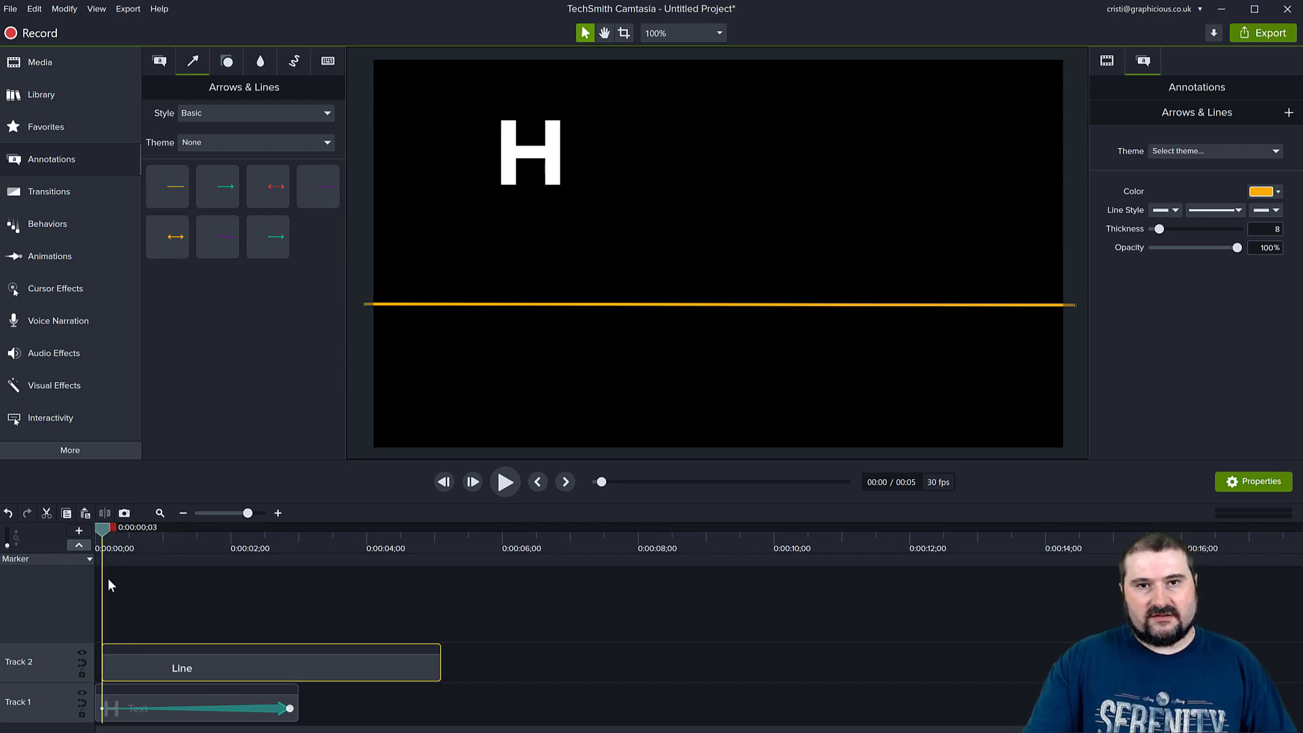
- Extend the H clip to 0:00:04;00 and delete its existing animation
left_click_drag(300, 705, 362, 708)
left_click(98, 708)
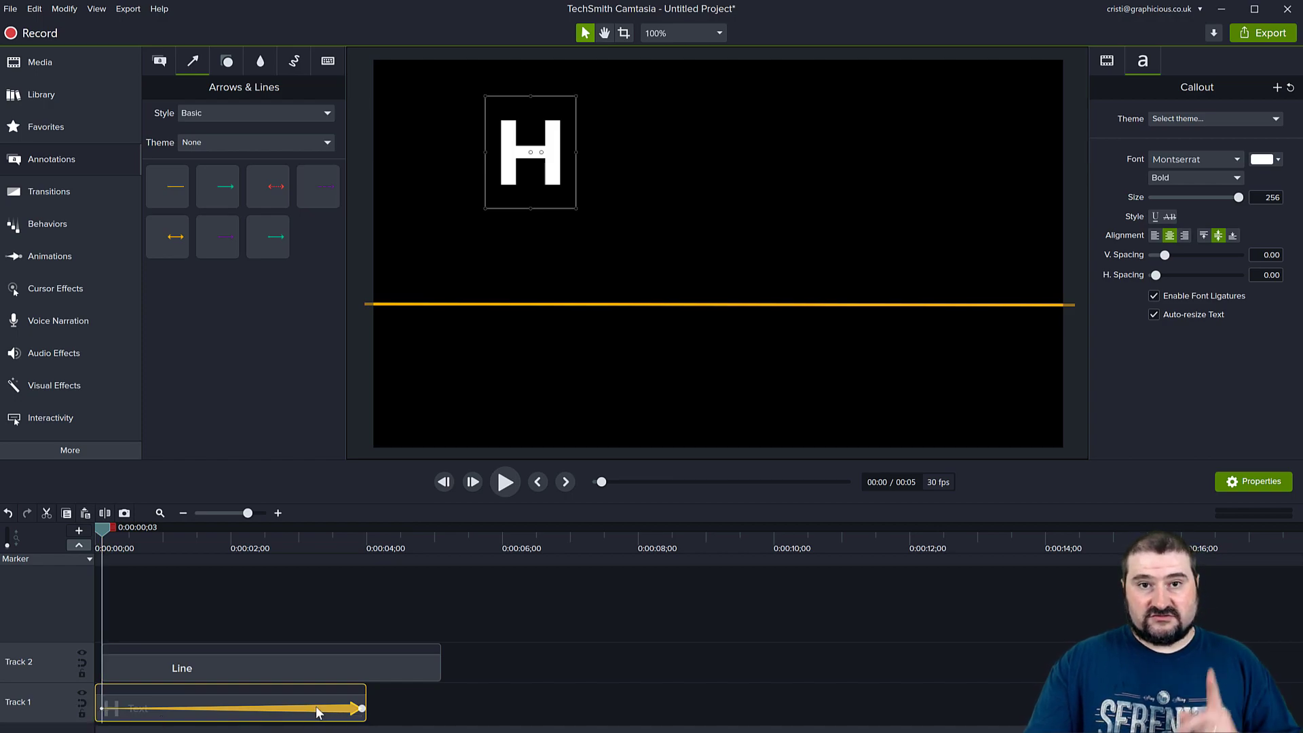
key("Delete")
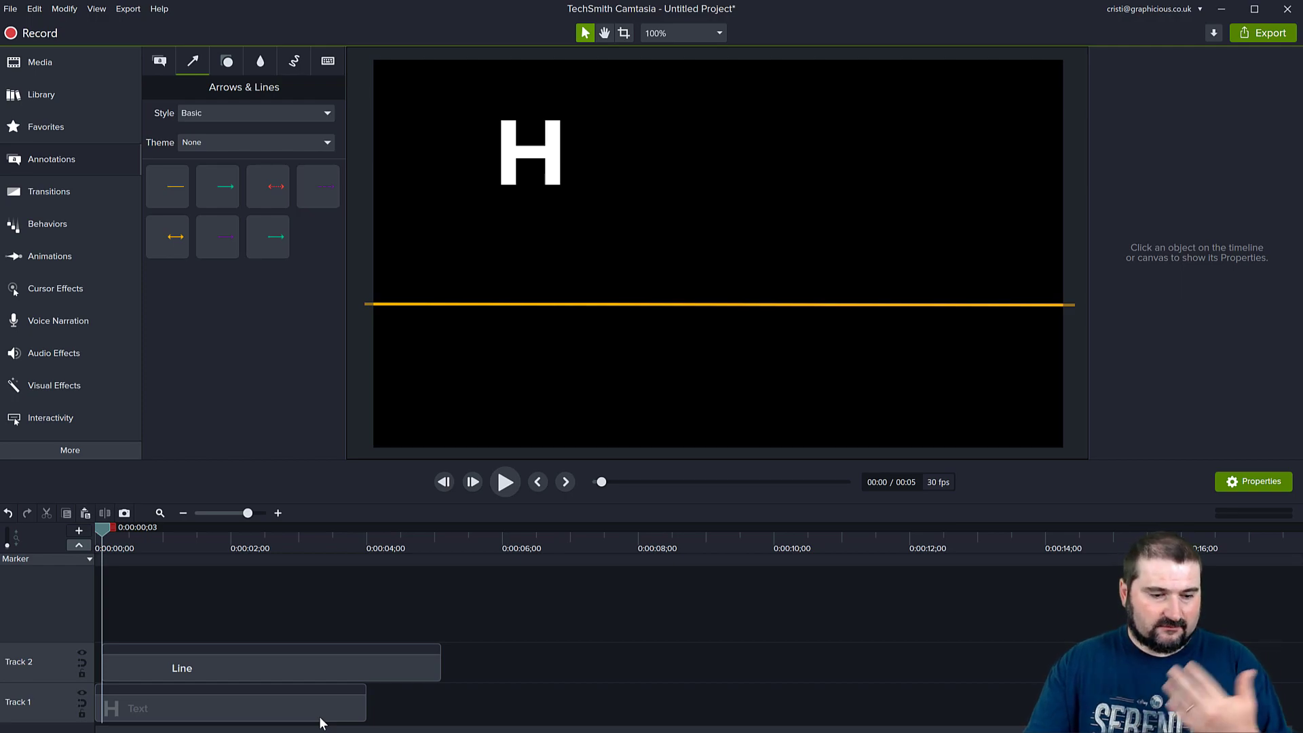
- Add a Custom animation to the H clip and stretch it over the clip's full length
left_click(305, 718)
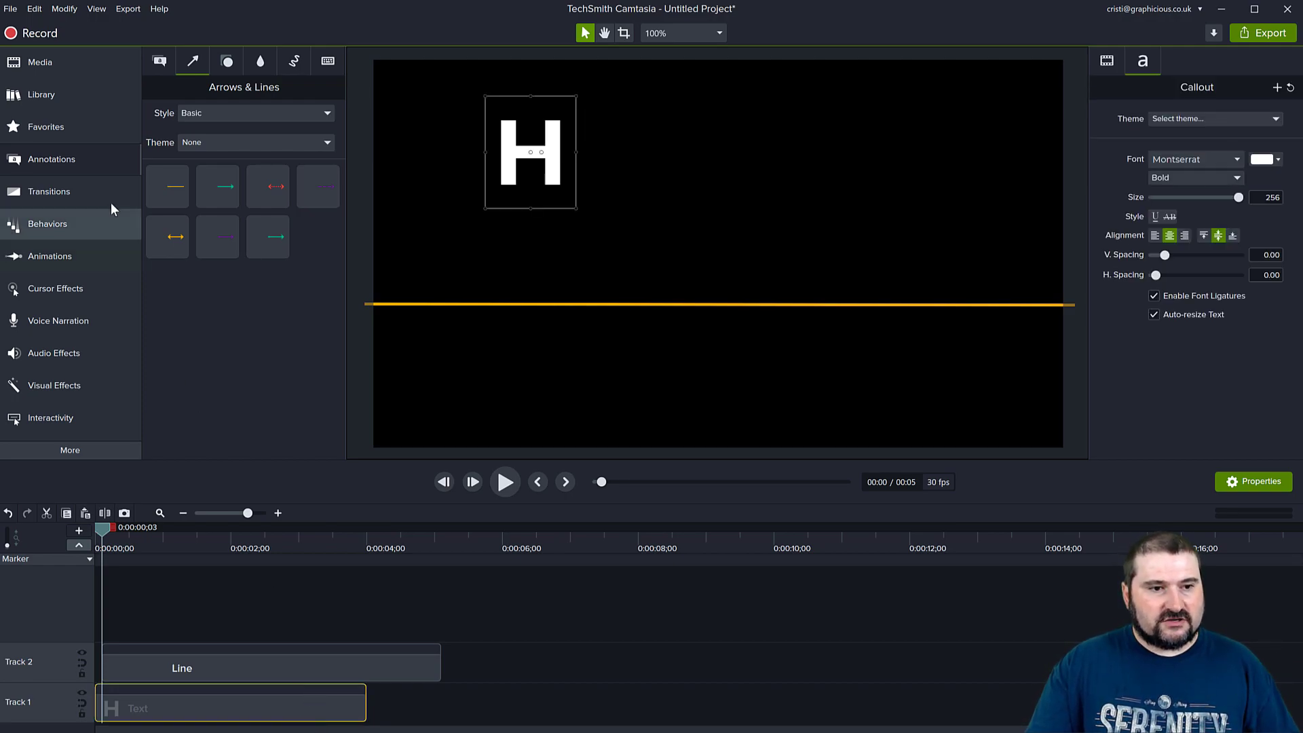
left_click(40, 262)
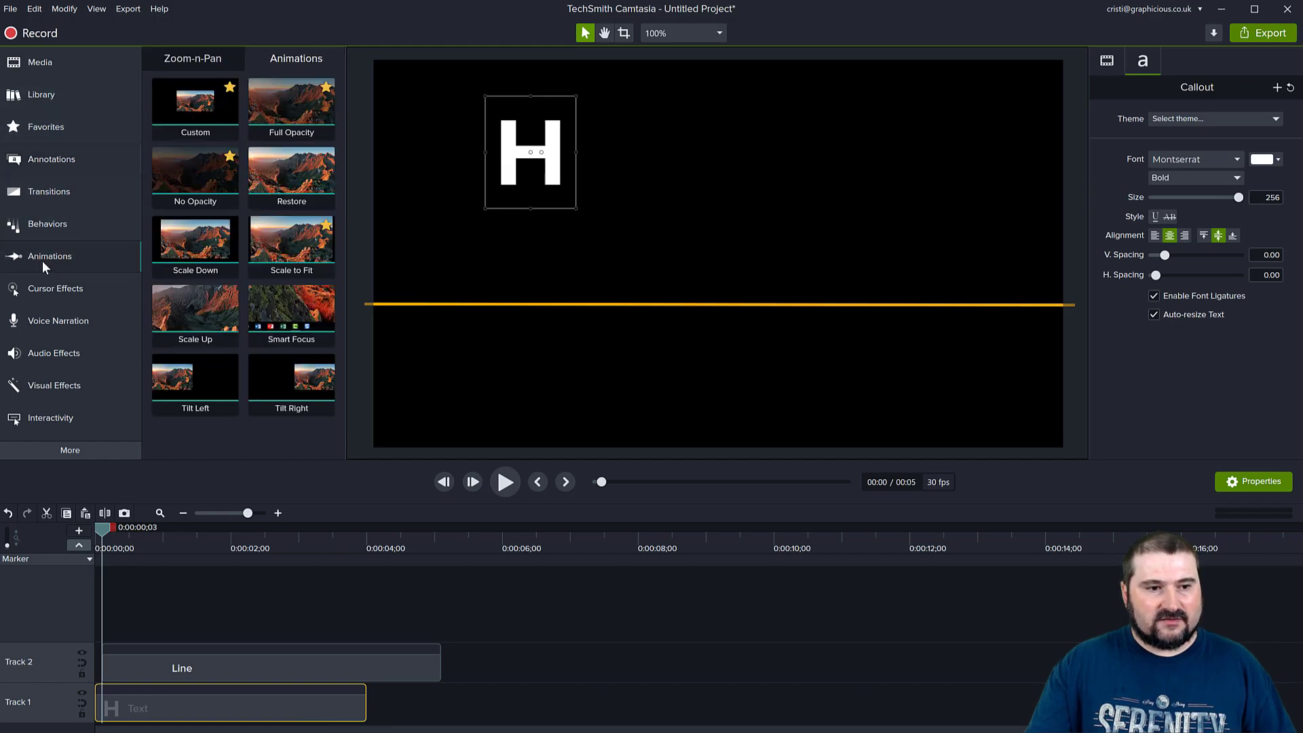
left_click_drag(196, 309, 368, 717)
left_click_drag(100, 708, 100, 714)
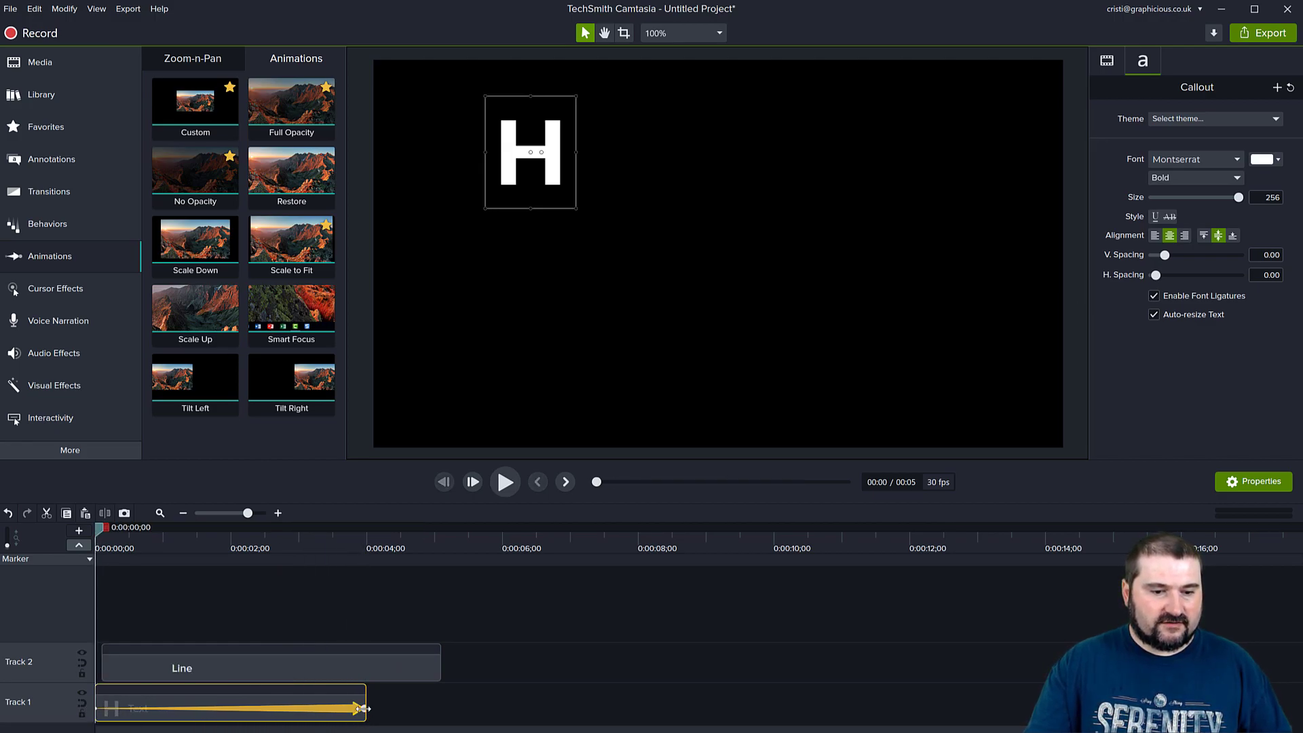
left_click(362, 710)
- At 0:00:02;00, move the H straight down until its base meets the canvas's lower edge
left_click_drag(366, 527, 173, 539)
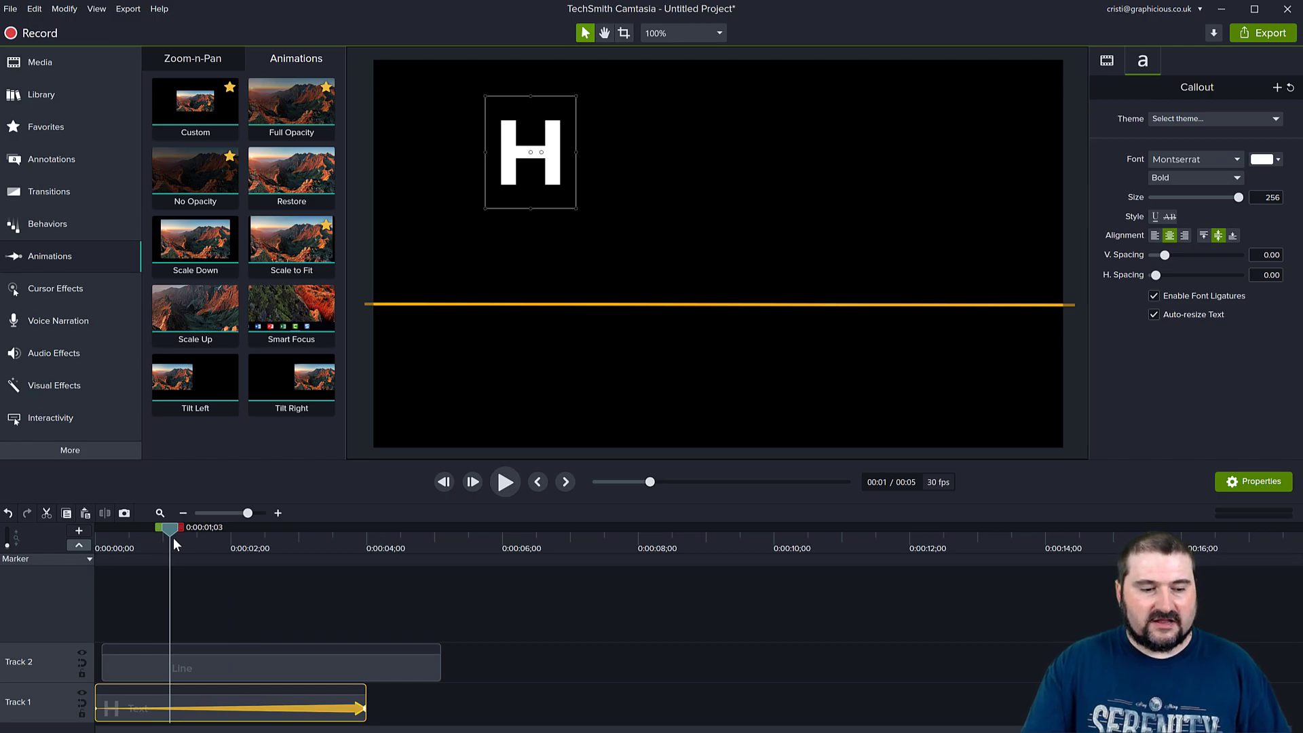
left_click_drag(173, 537, 231, 537)
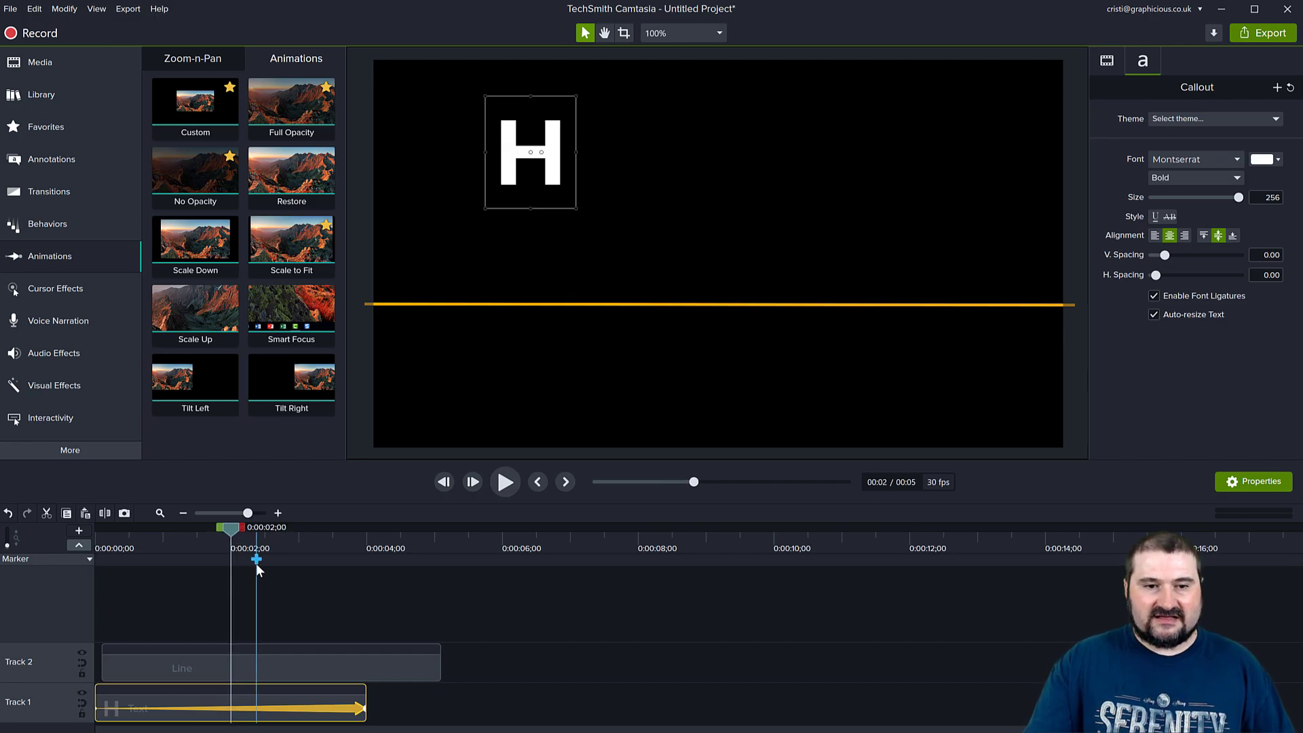
left_click(555, 151)
key("shift+Down")
key("shift+Down")
key("shift+Down")
key("shift+Down")
key("shift+Down")
key("shift+Down")
key("shift+Down")
key("shift+Down")
key("shift+Down")
key("shift+Down")
key("shift+Down")
key("shift+Down")
key("shift+Down")
key("shift+Down")
key("shift+Down")
key("shift+Down")
key("shift+Down")
key("shift+Down")
key("shift+Down")
key("shift+Down")
key("shift+Down")
key("shift+Down")
key("shift+Down")
key("shift+Down")
key("shift+Down")
key("shift+Down")
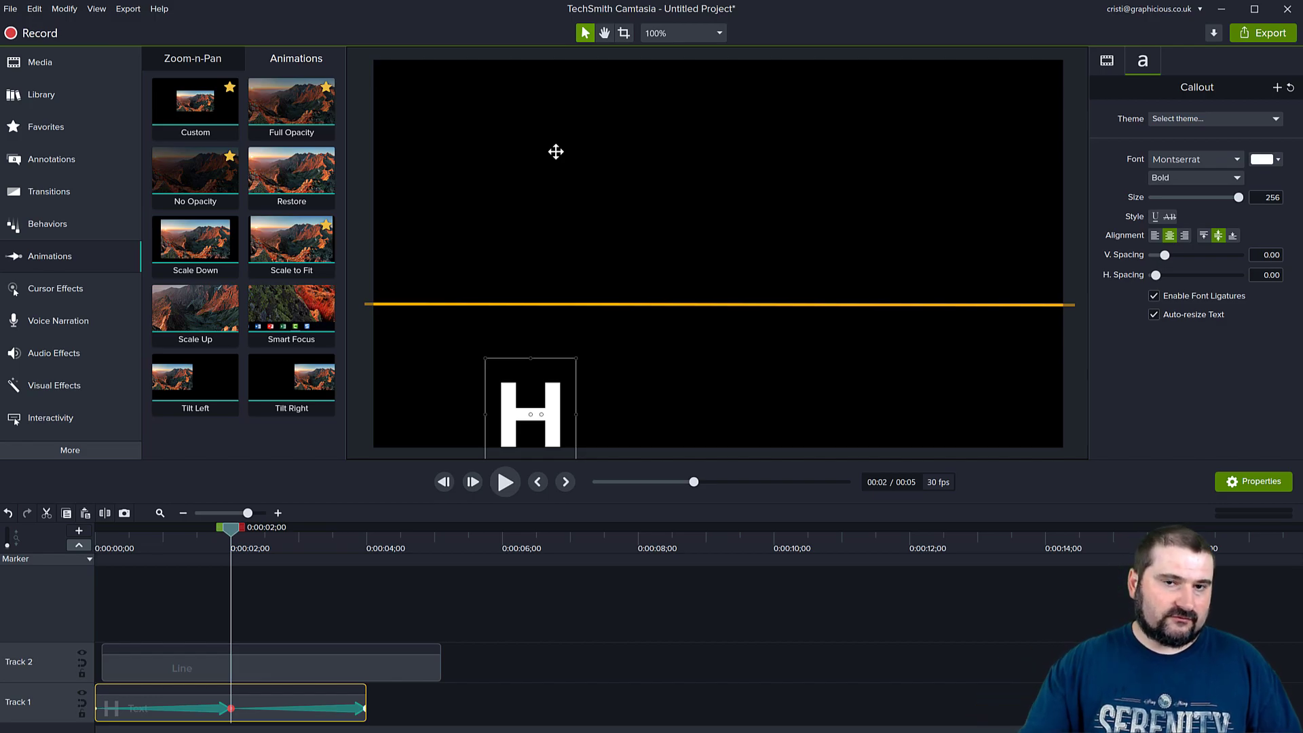
- Set the easing of both H animations to Exponential In/Out
right_click(341, 709)
mouse_move(304, 669)
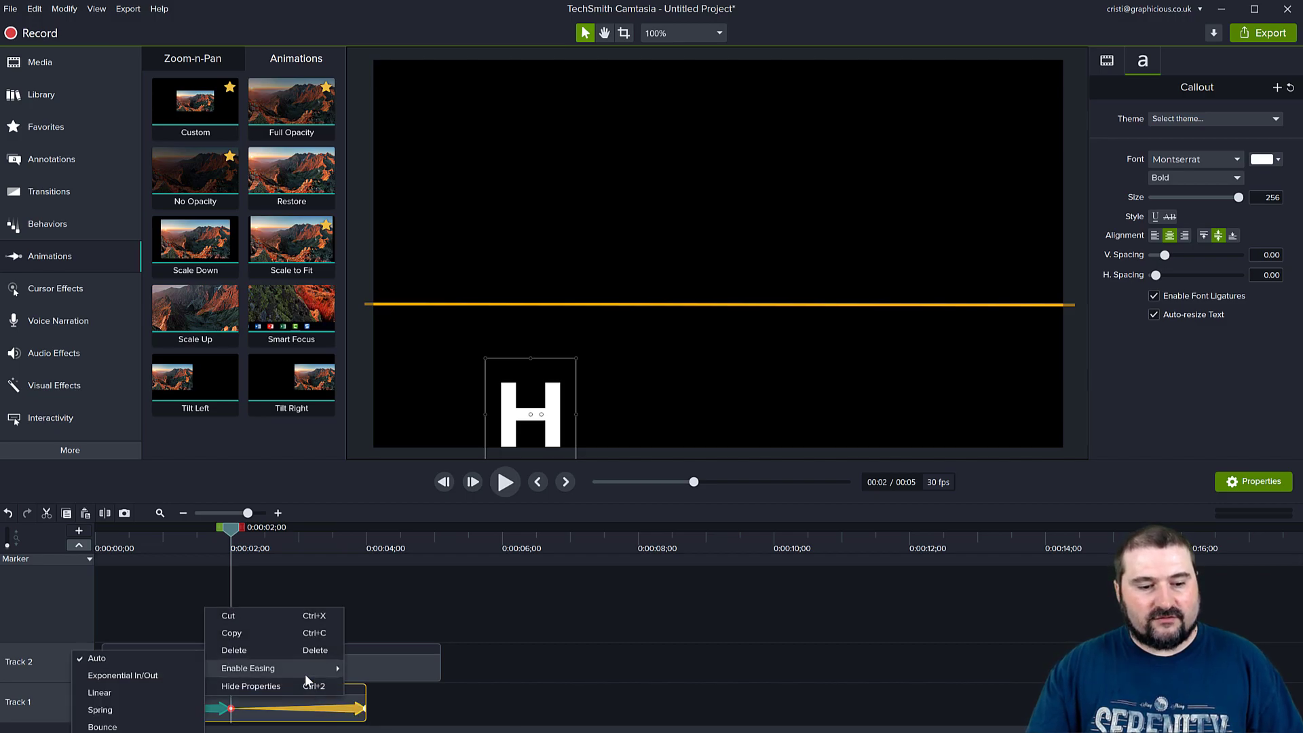
left_click(108, 678)
right_click(189, 711)
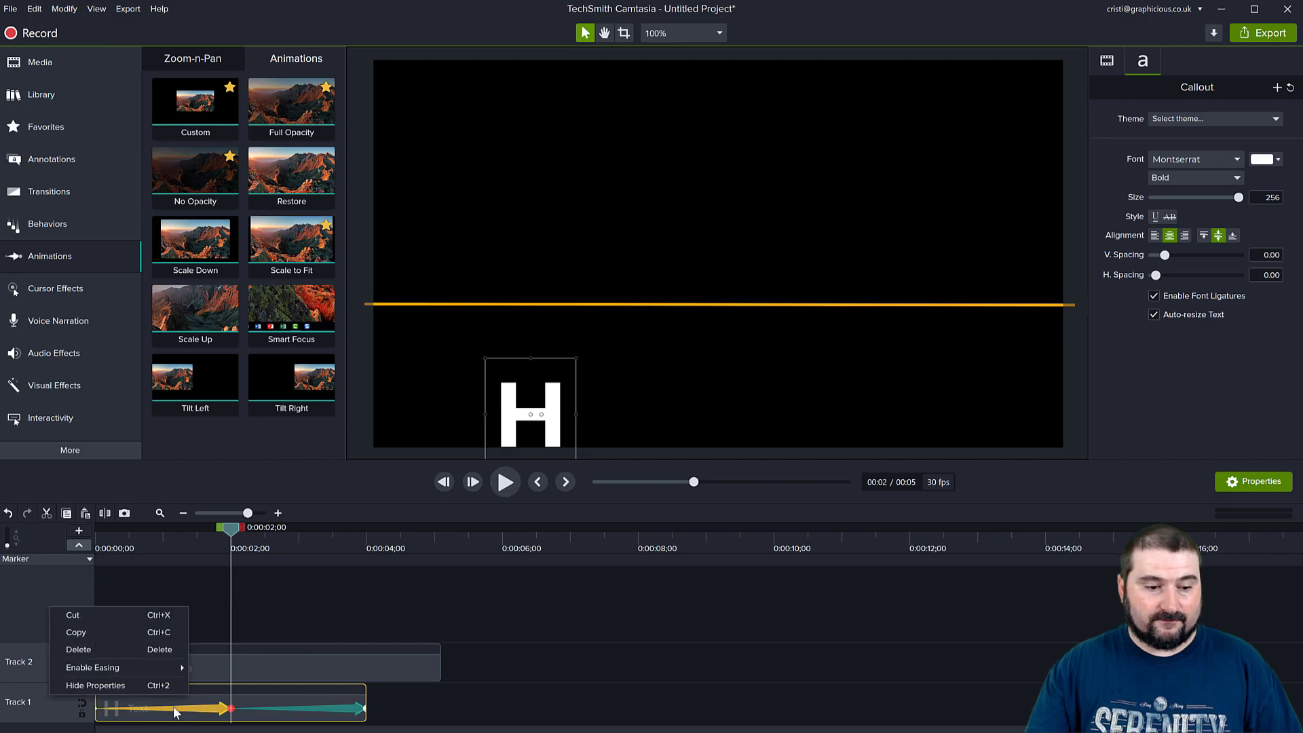
mouse_move(140, 669)
left_click(214, 675)
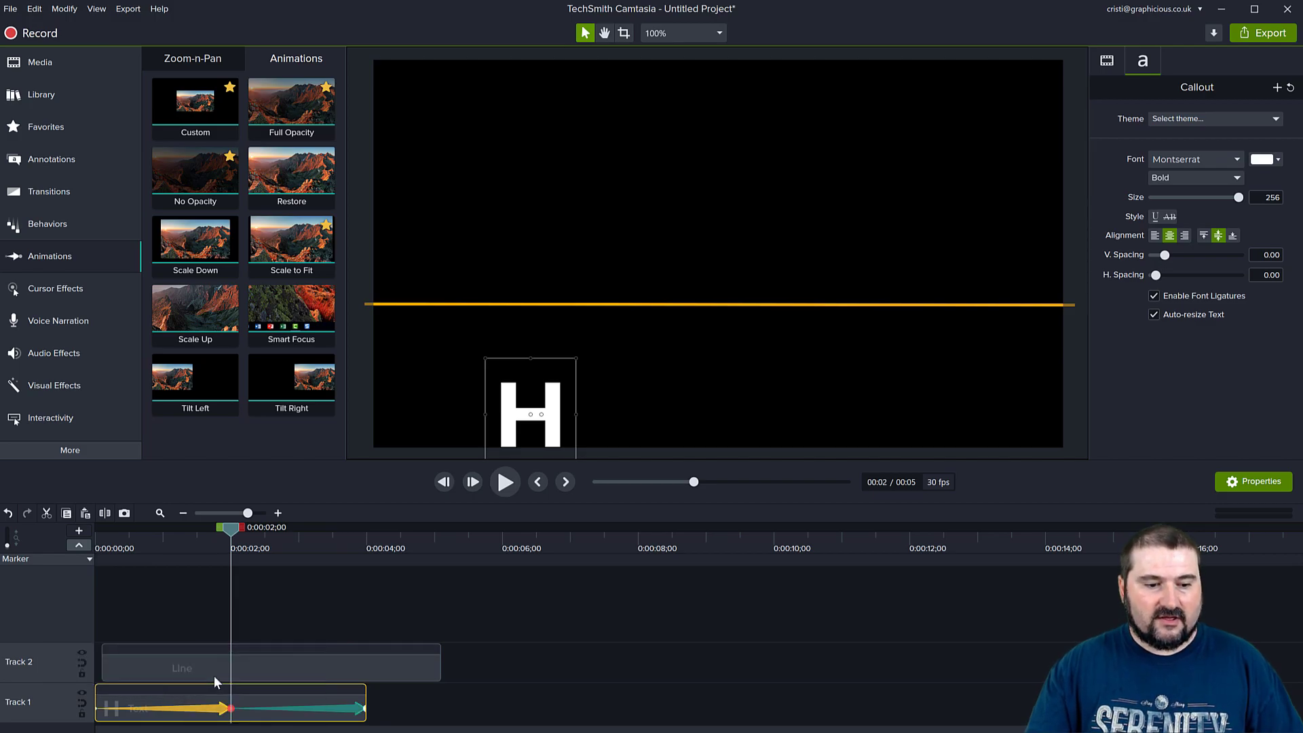
- Play the H animation from the start to check its down-and-up movement against the line
left_click_drag(251, 547, 79, 544)
left_click(506, 482)
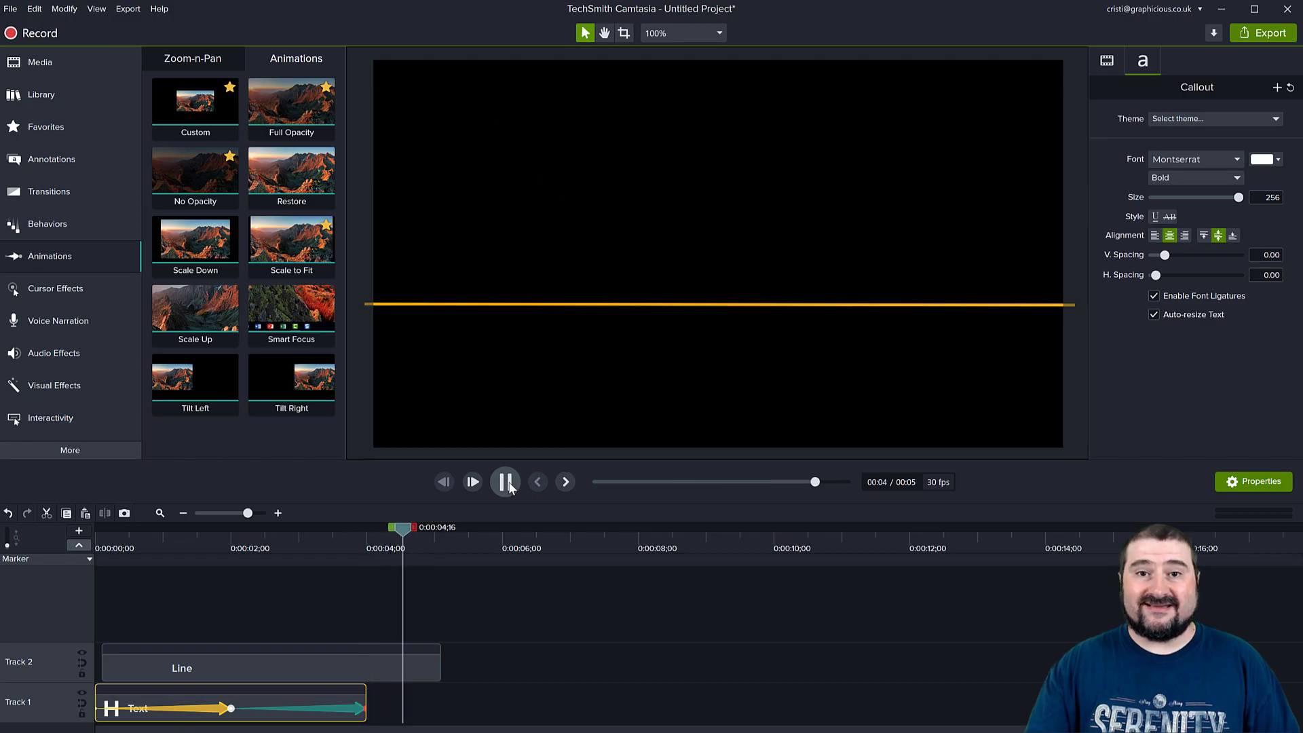
left_click(513, 482)
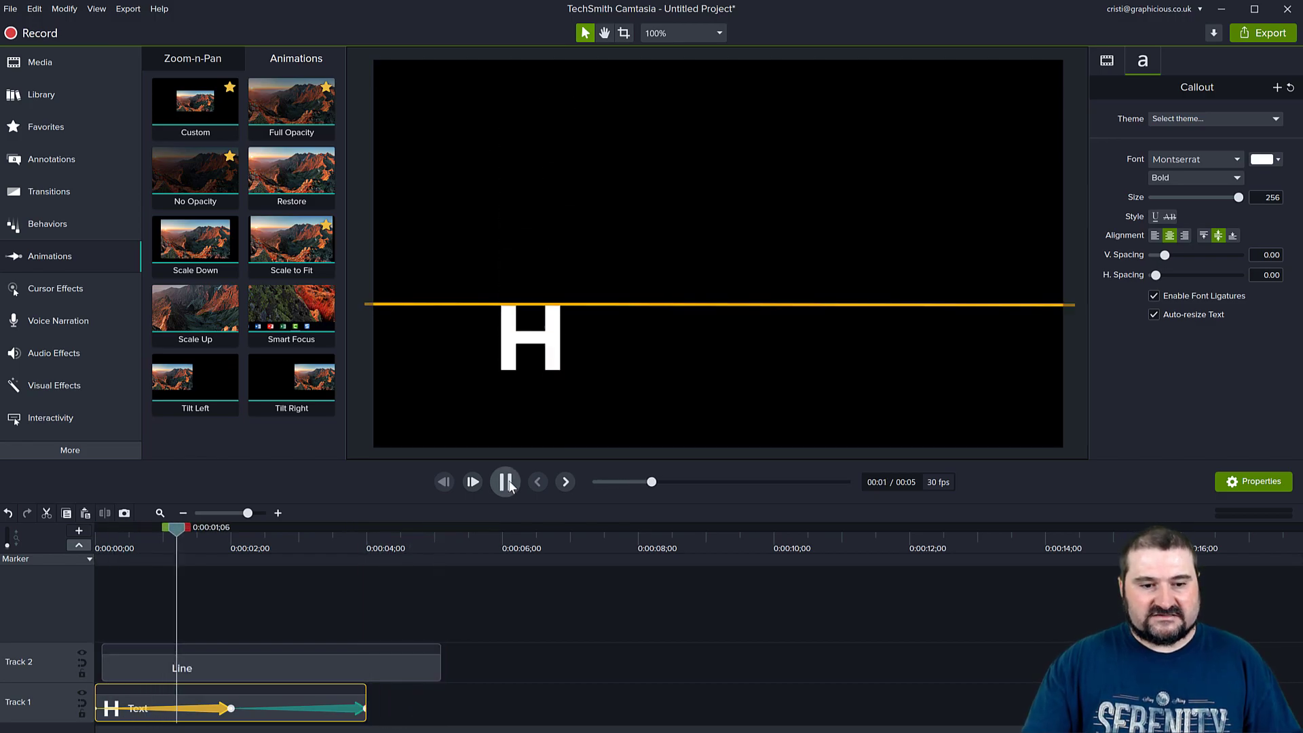
left_click(509, 483)
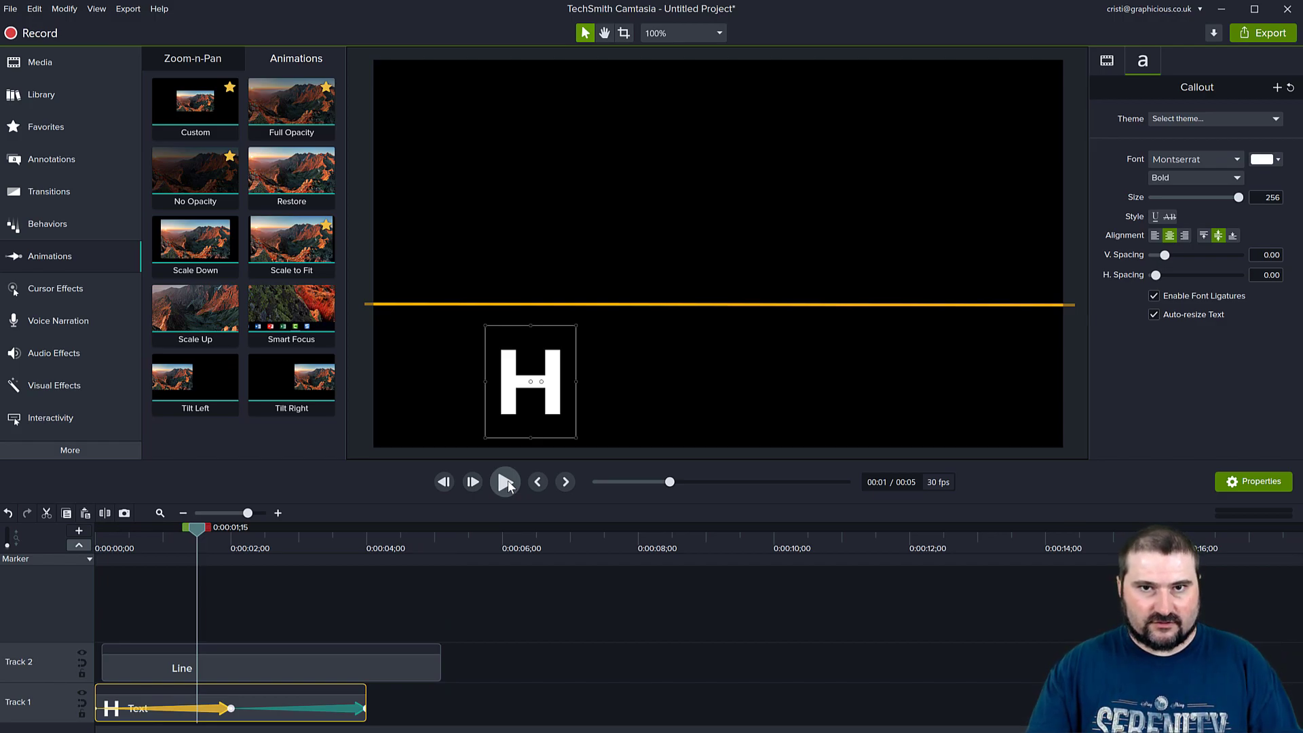
- At 0:00:00;28, nudge the line up until it touches the base of the H
left_click_drag(198, 528, 161, 538)
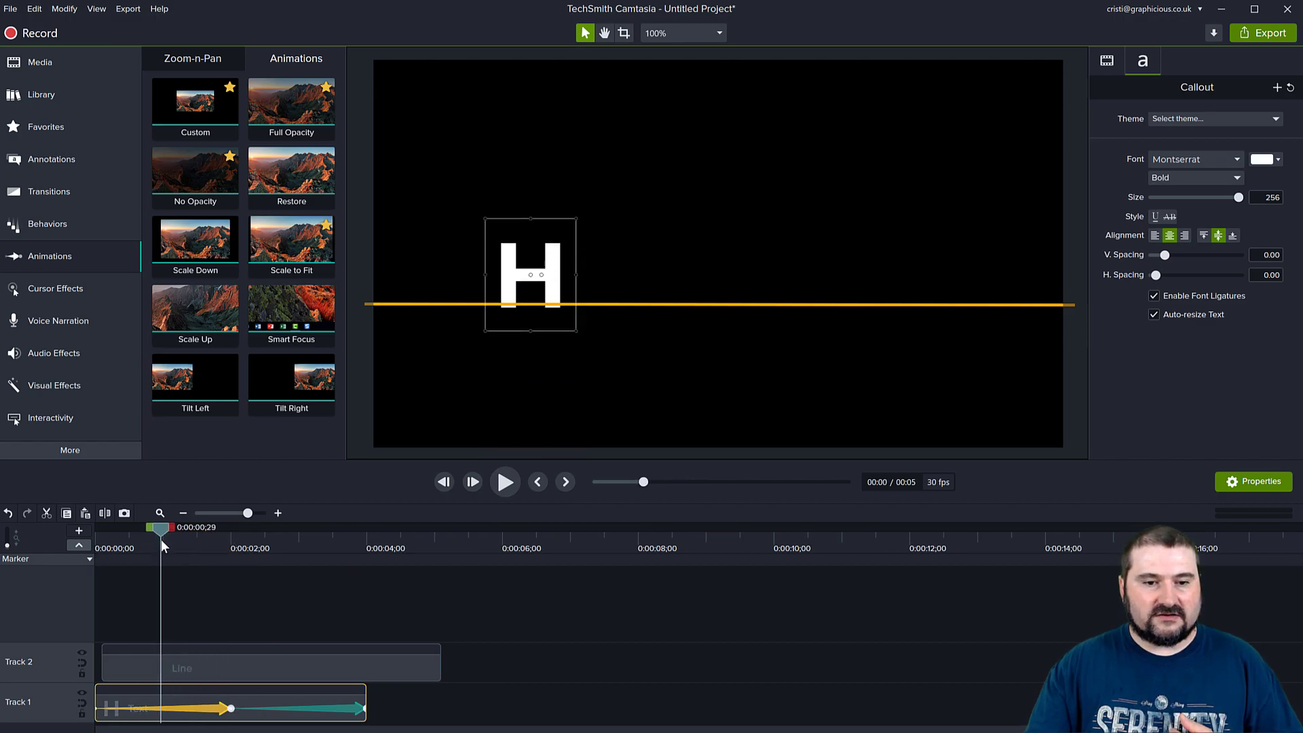
left_click(449, 482)
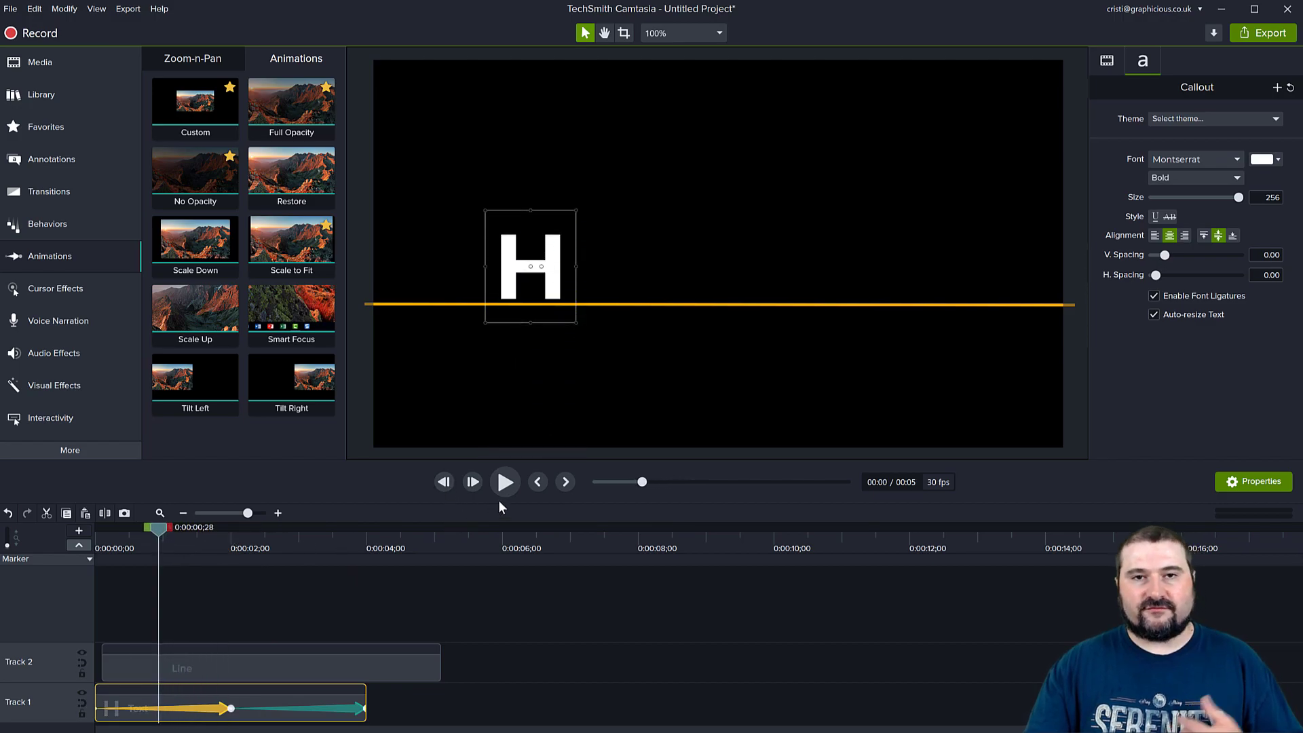
left_click(689, 303)
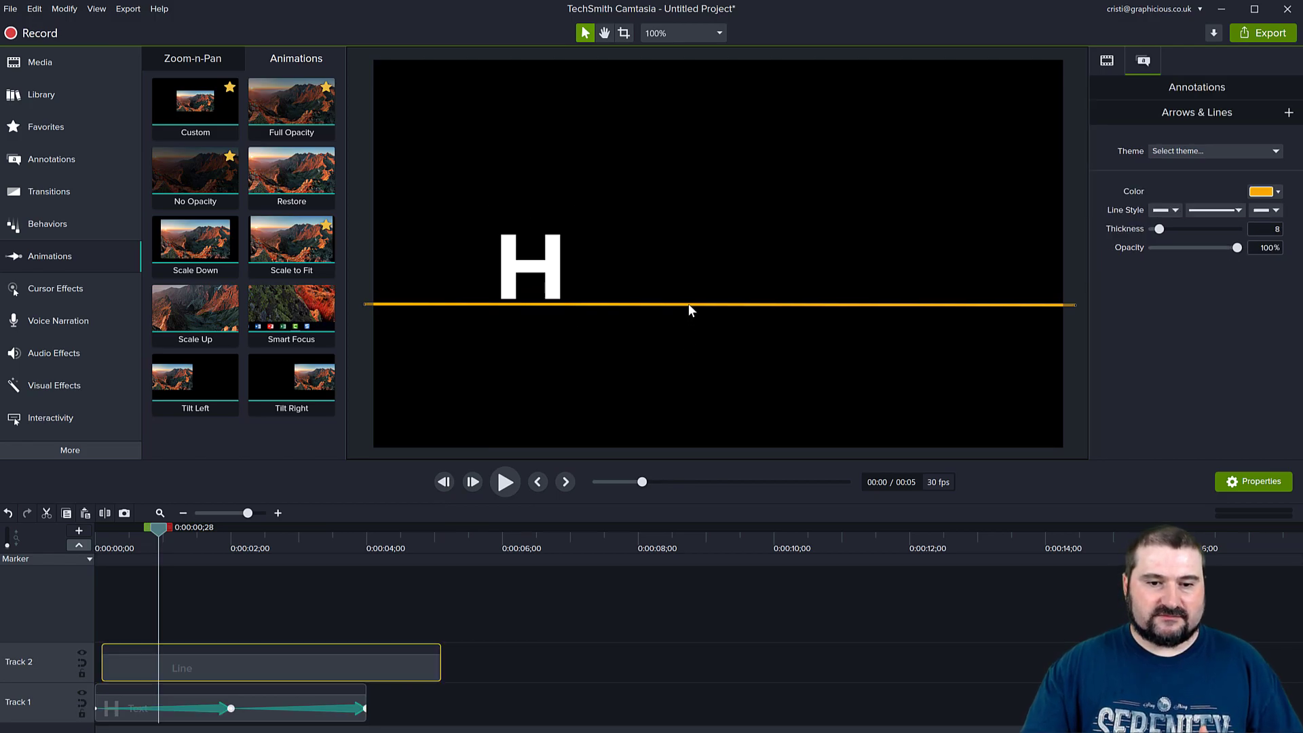
key("Up")
key("Up")
key("Up")
key("Up")
key("Up")
key("Up")
key("Up")
key("Up")
key("Up")
key("Up")
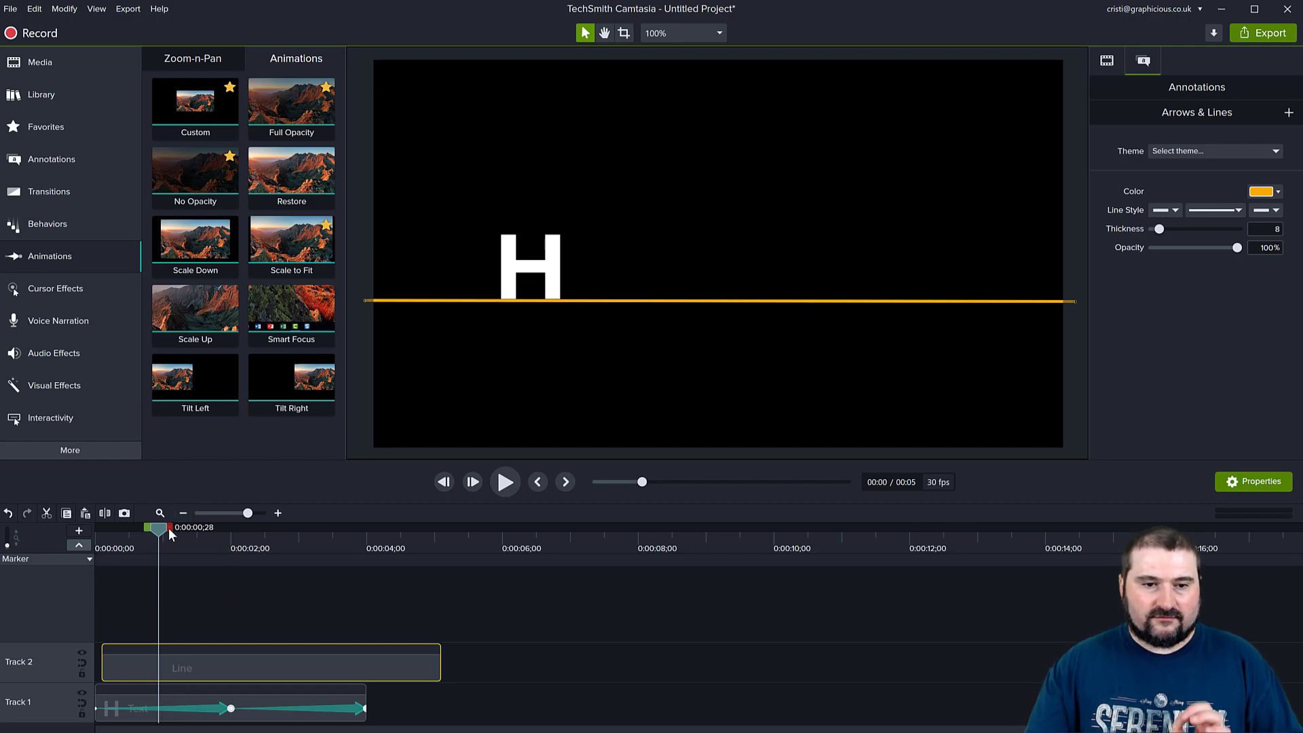
- Cut the stretch from 0:00:00;28 to 0:00:03;02 out of both tracks to shorten the H animation
left_click_drag(169, 530, 315, 549)
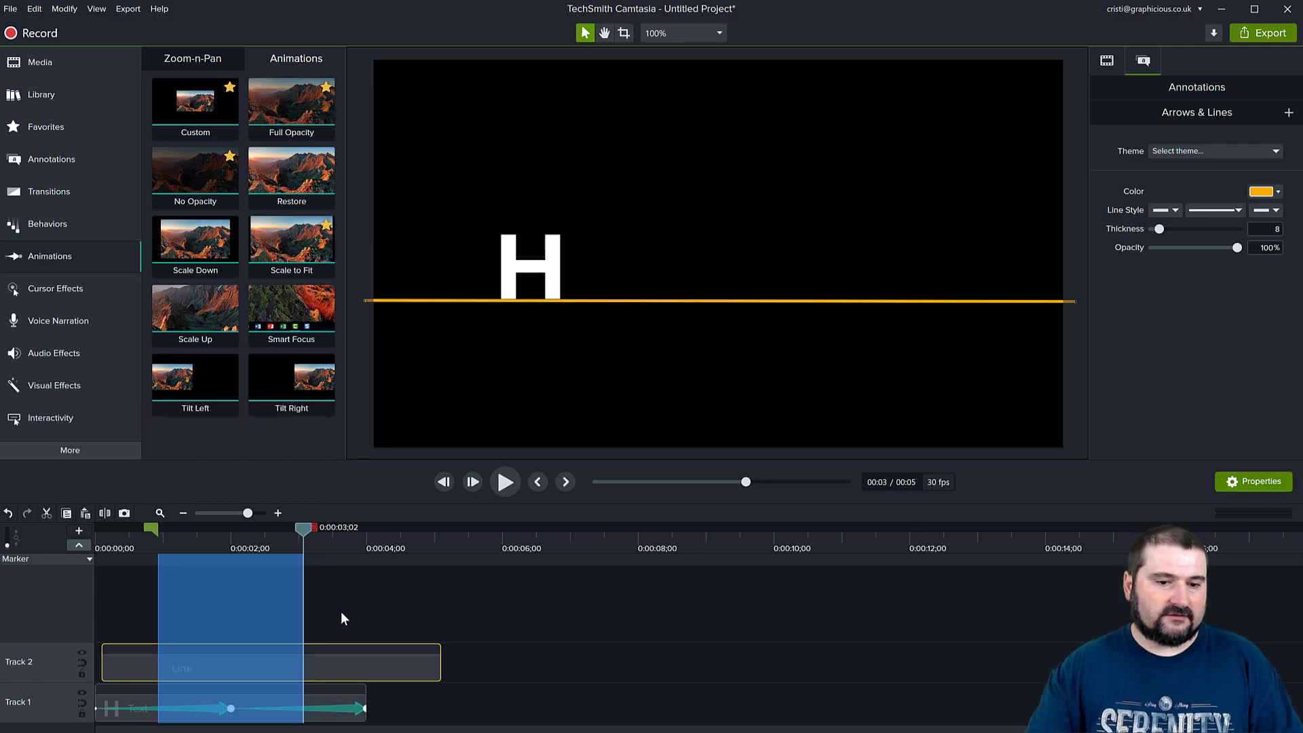
left_click(499, 485)
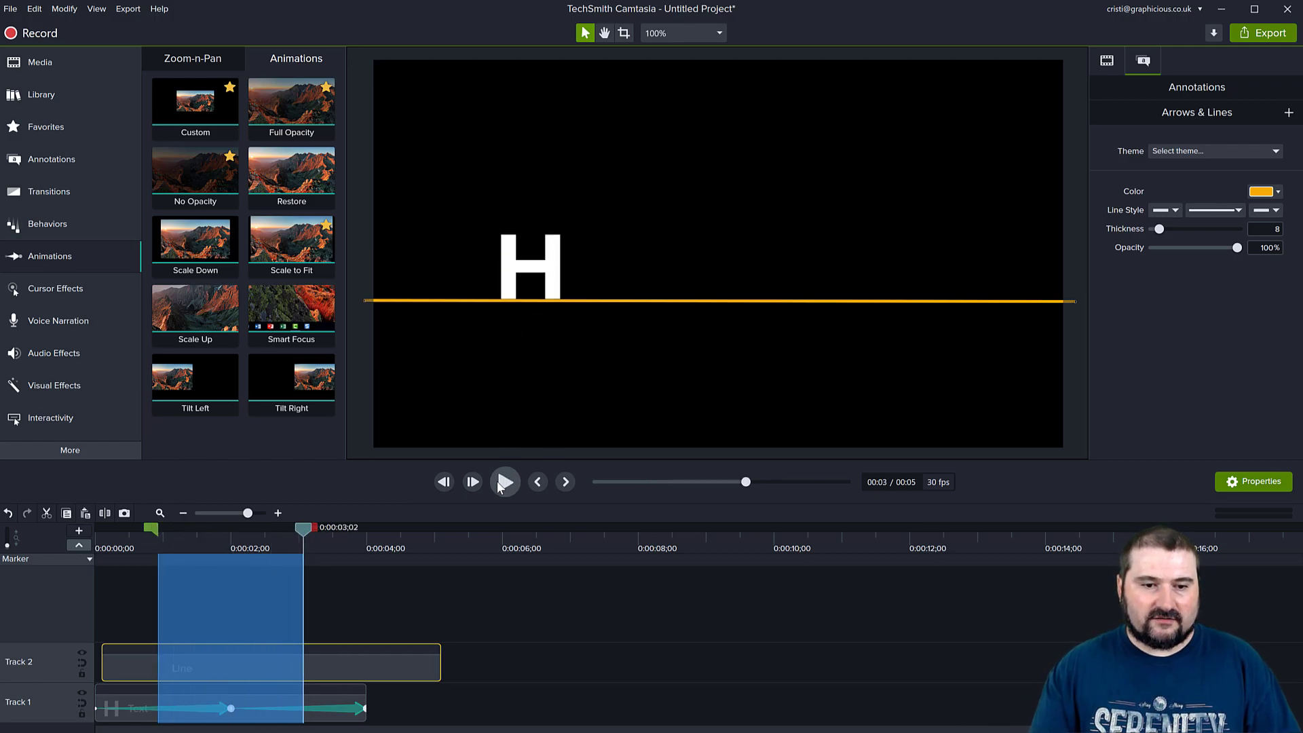
left_click(499, 484)
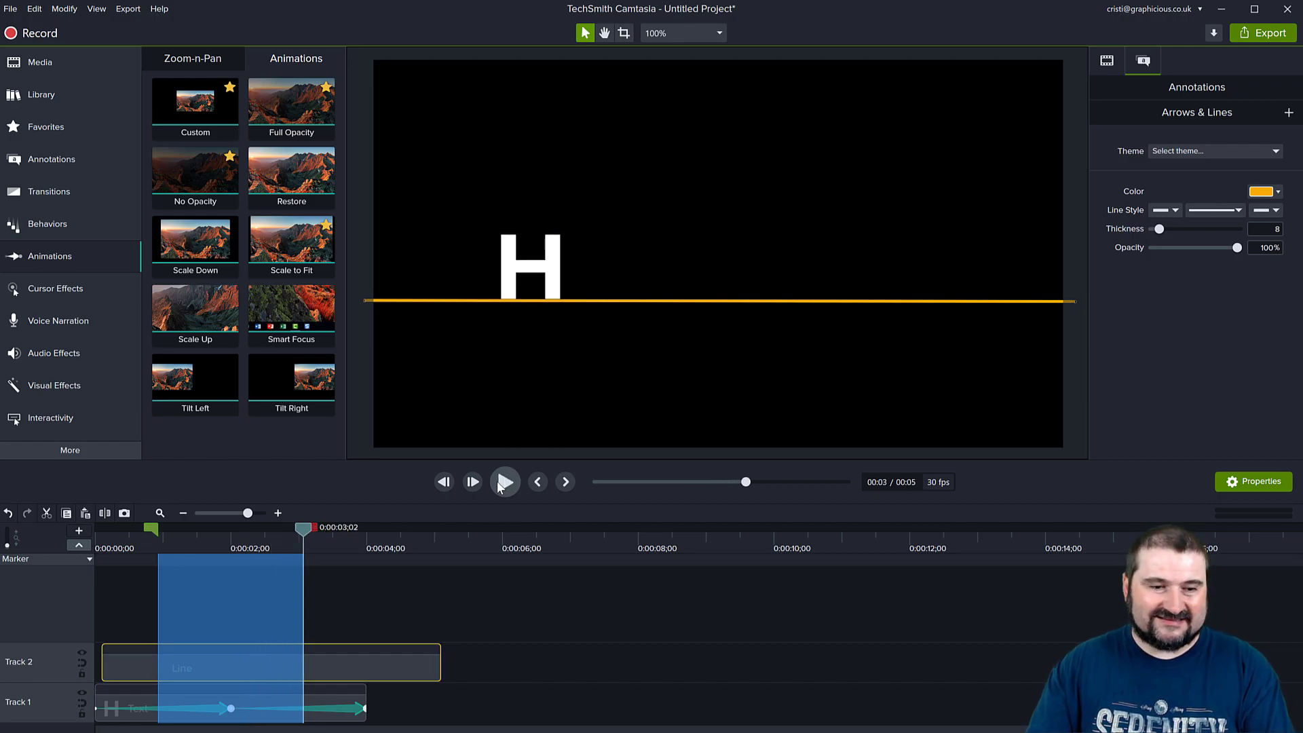
left_click(47, 515)
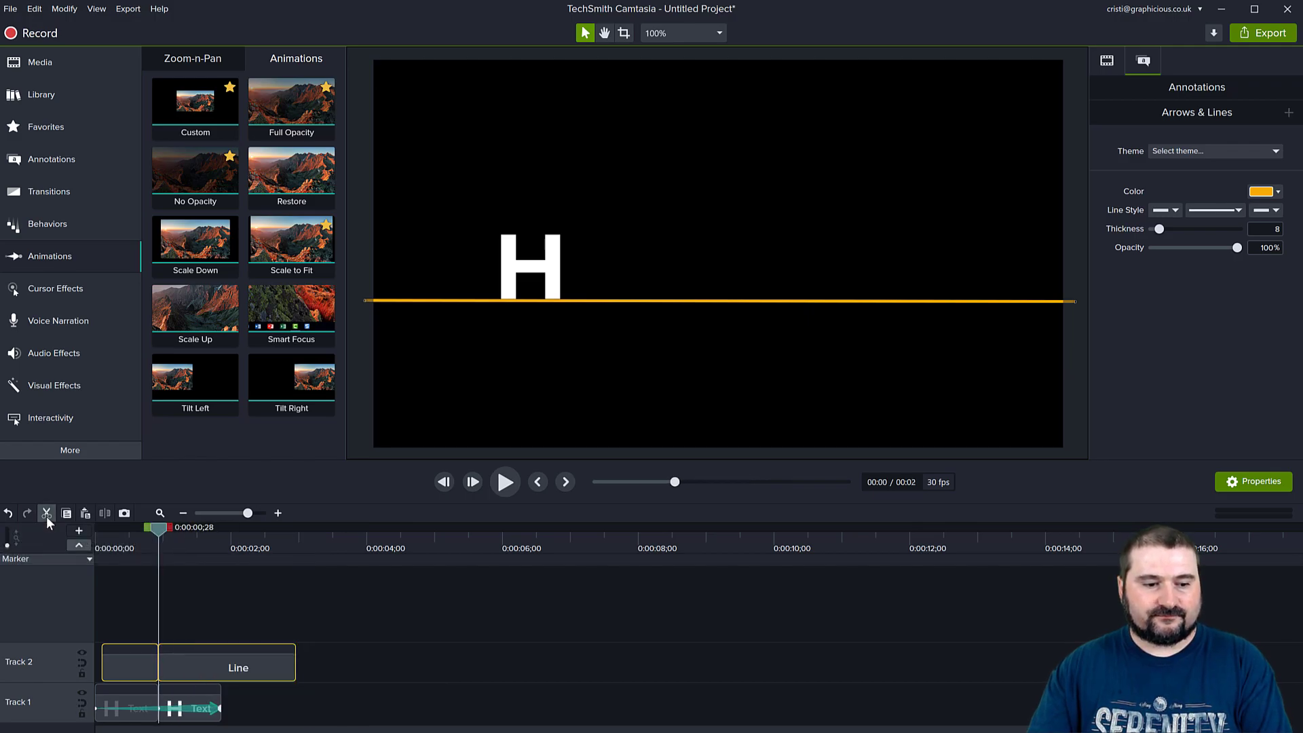
- Extend the first line piece from the timeline start to about 15 seconds and place the line's track below the H track
left_click(123, 662)
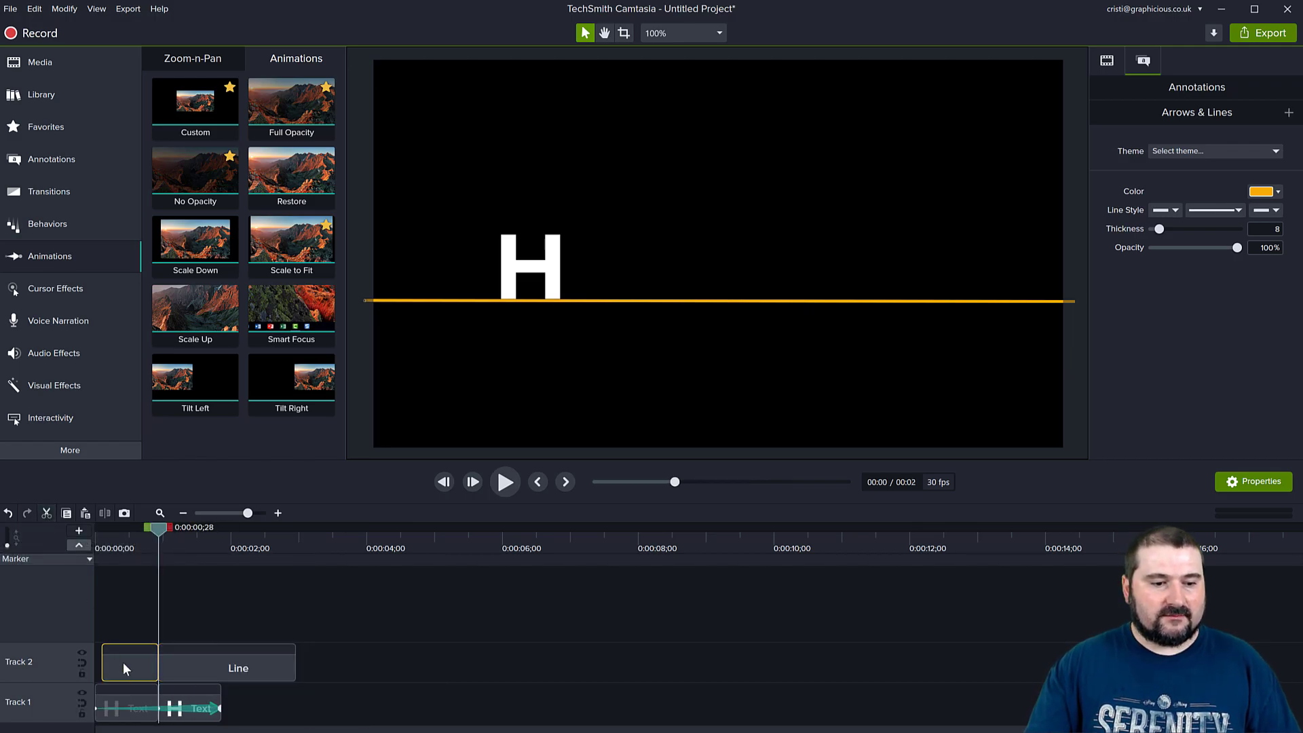
left_click_drag(191, 674, 119, 670)
left_click_drag(233, 677, 1080, 656)
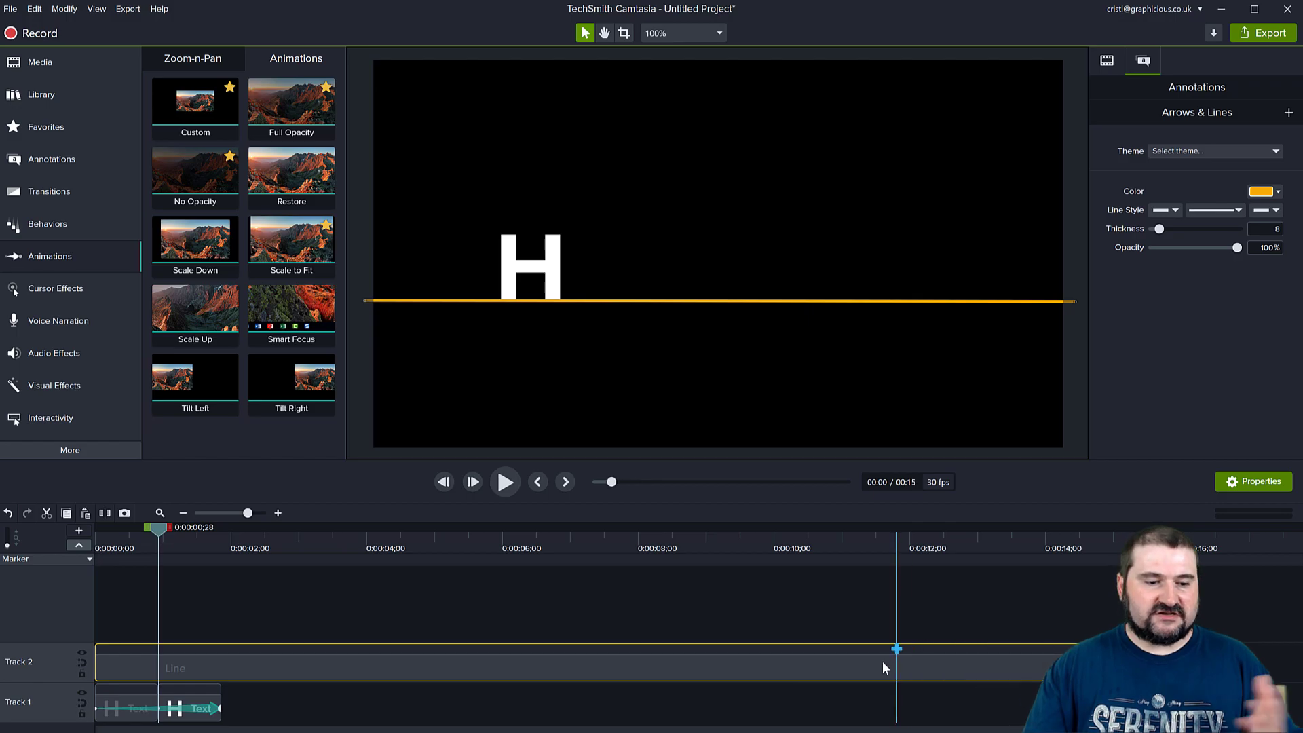
left_click_drag(55, 687, 52, 701)
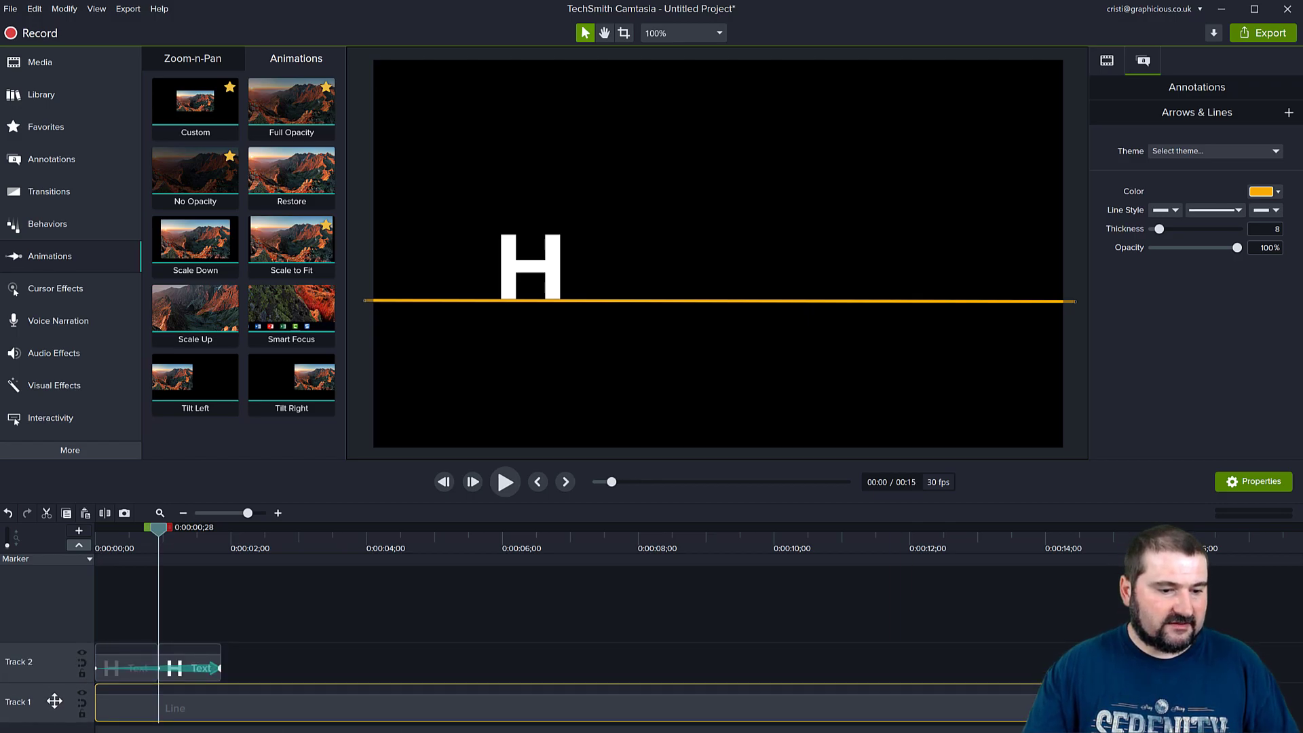
- Play the shortened H animation from the start and check how it meets the line around 0:00:00;28
left_click_drag(129, 538, 76, 543)
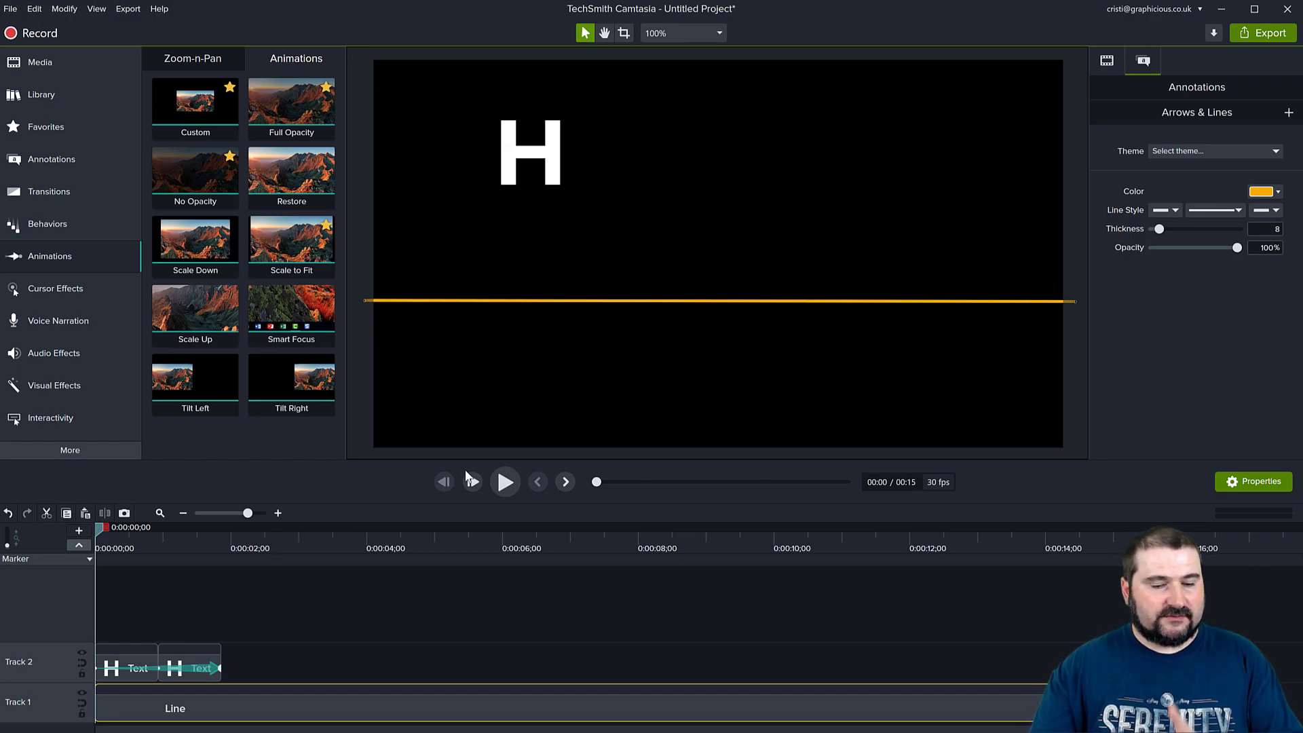
left_click(506, 482)
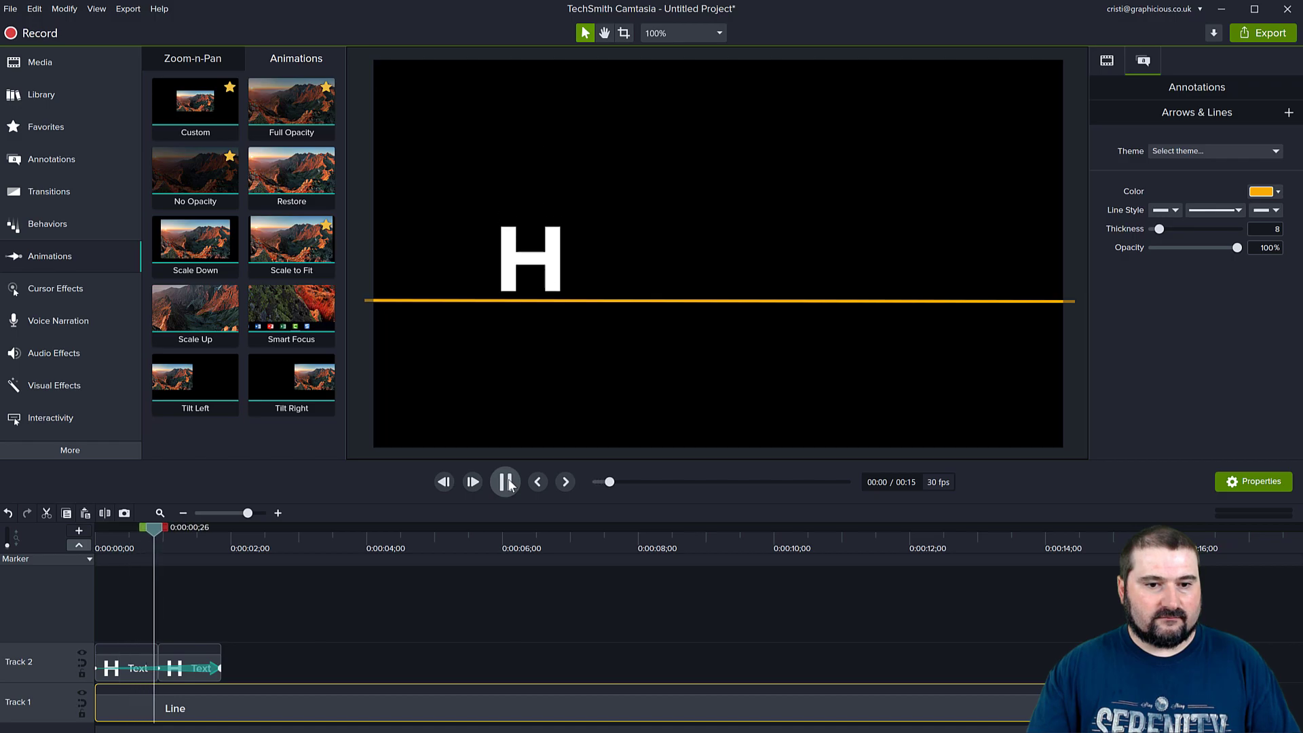
left_click(507, 482)
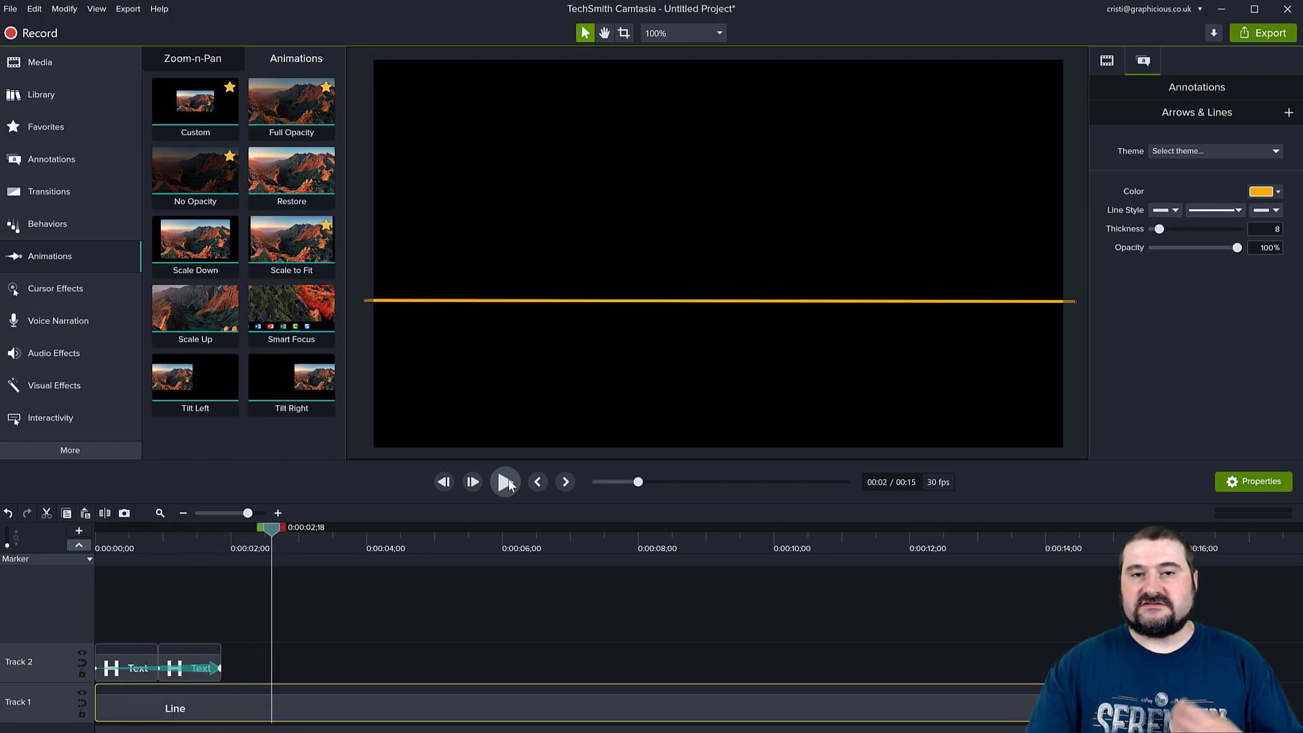
left_click_drag(202, 548, 154, 551)
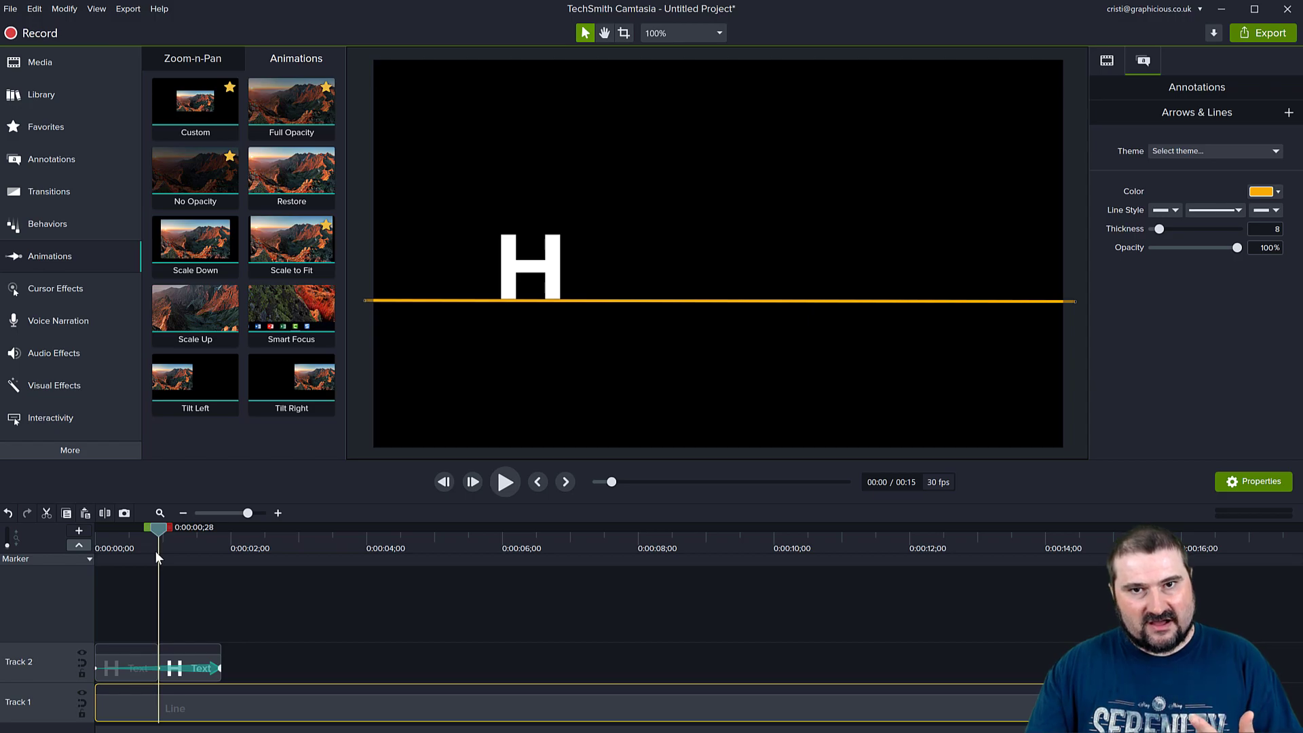
left_click_drag(154, 552, 195, 538)
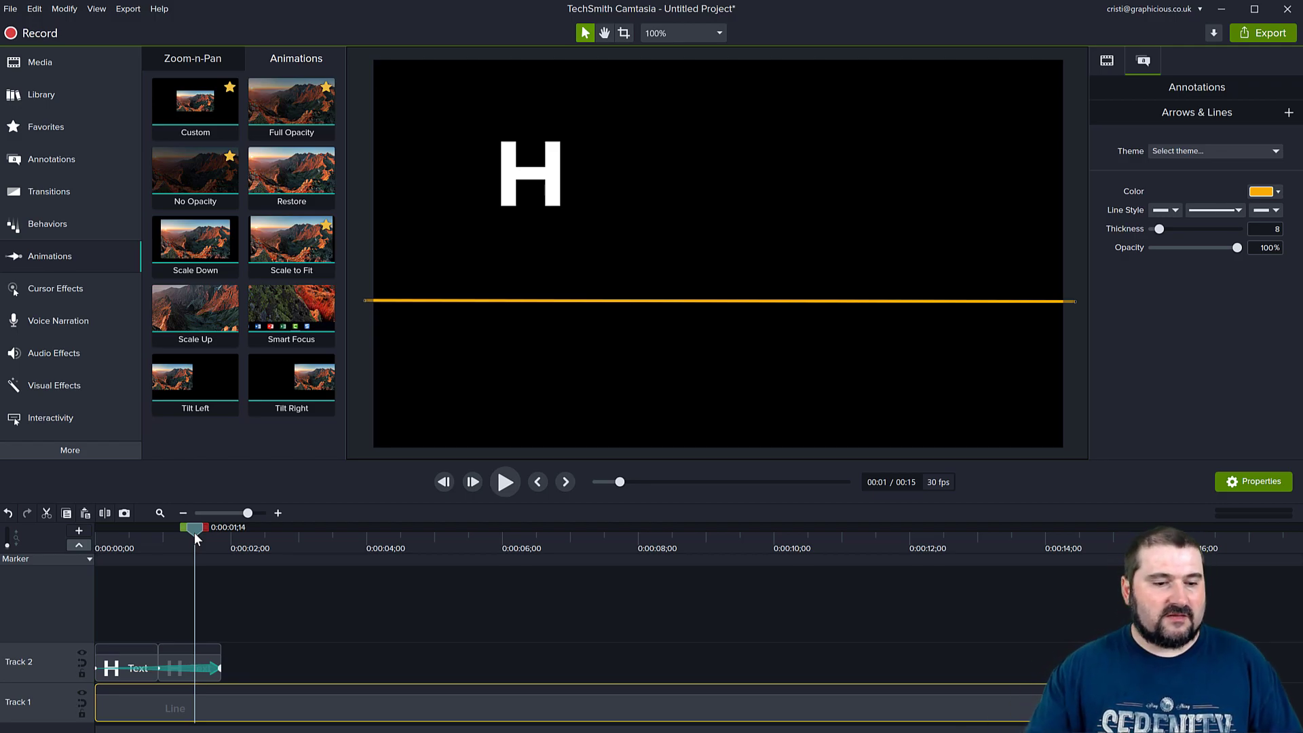
left_click_drag(193, 531, 75, 599)
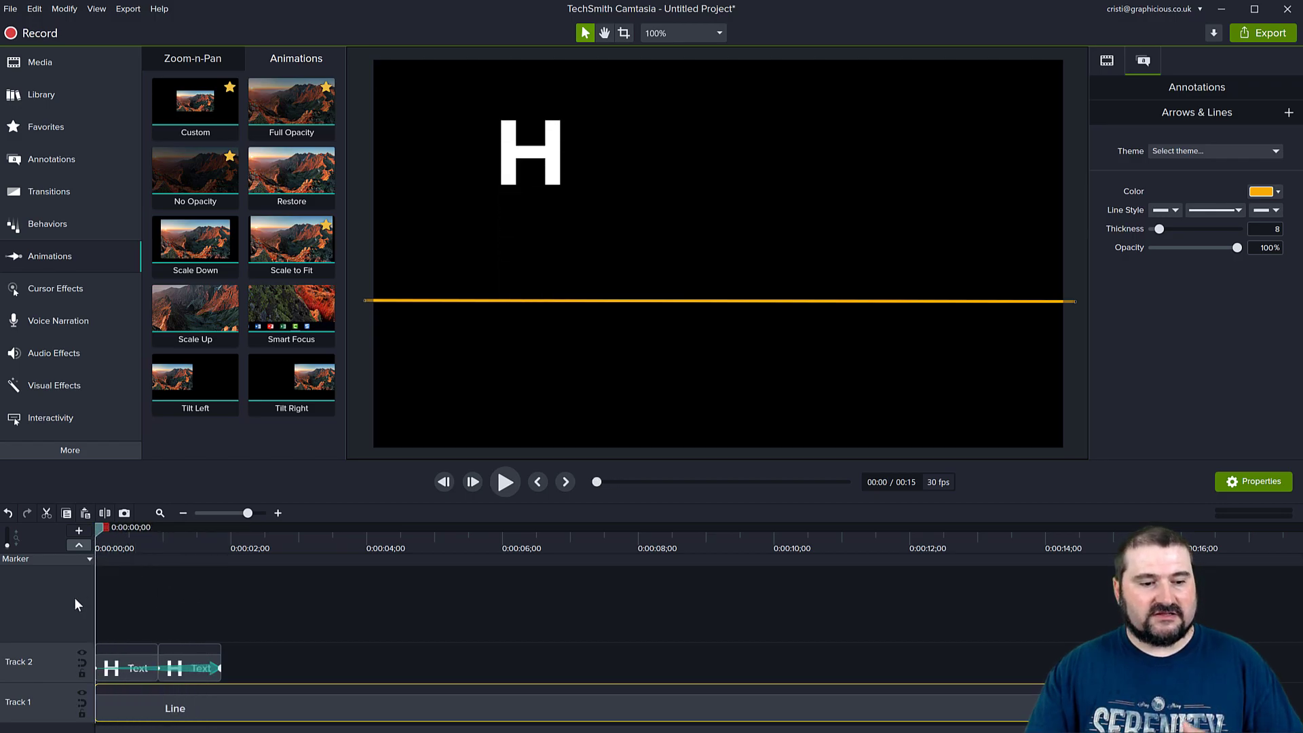
left_click(505, 482)
left_click(505, 482)
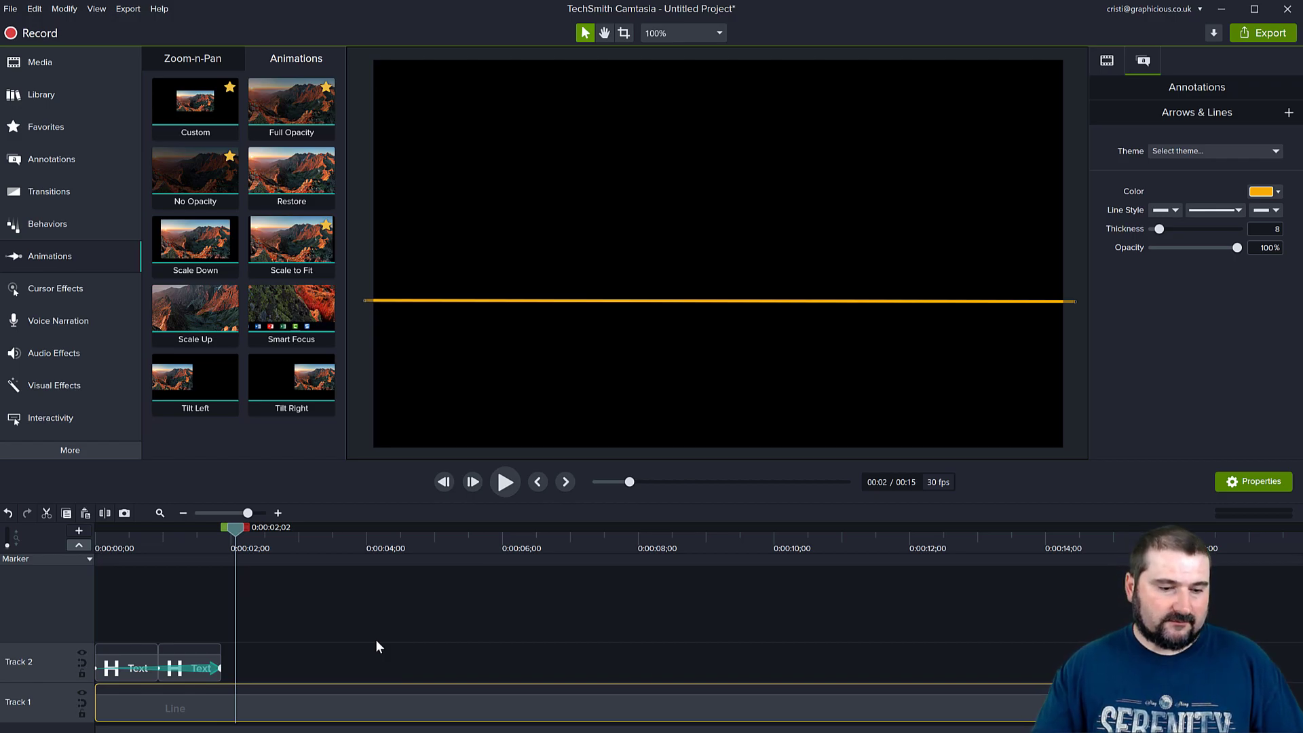
- Copy both H clips and paste them end to end from 0:00:01;26 until nine pairs fill the track to 0:00:16;24
left_click_drag(120, 608, 175, 654)
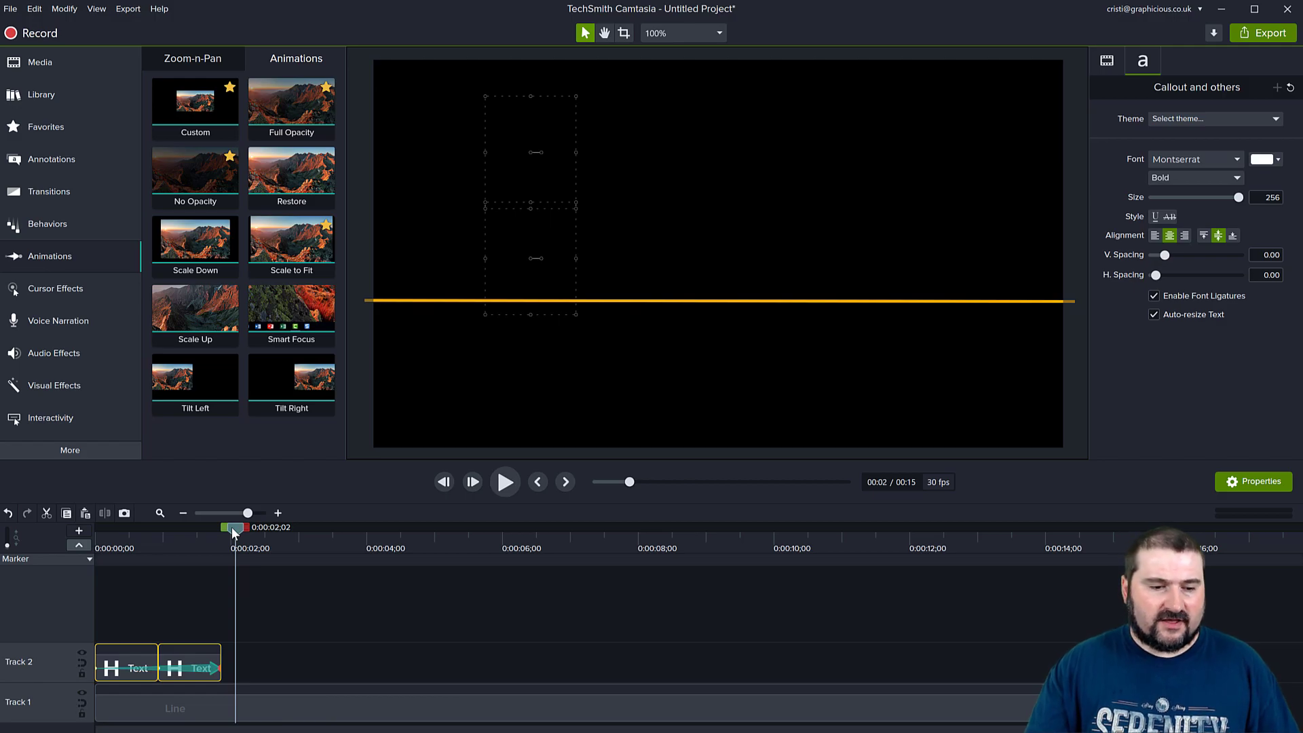
left_click_drag(232, 532, 222, 533)
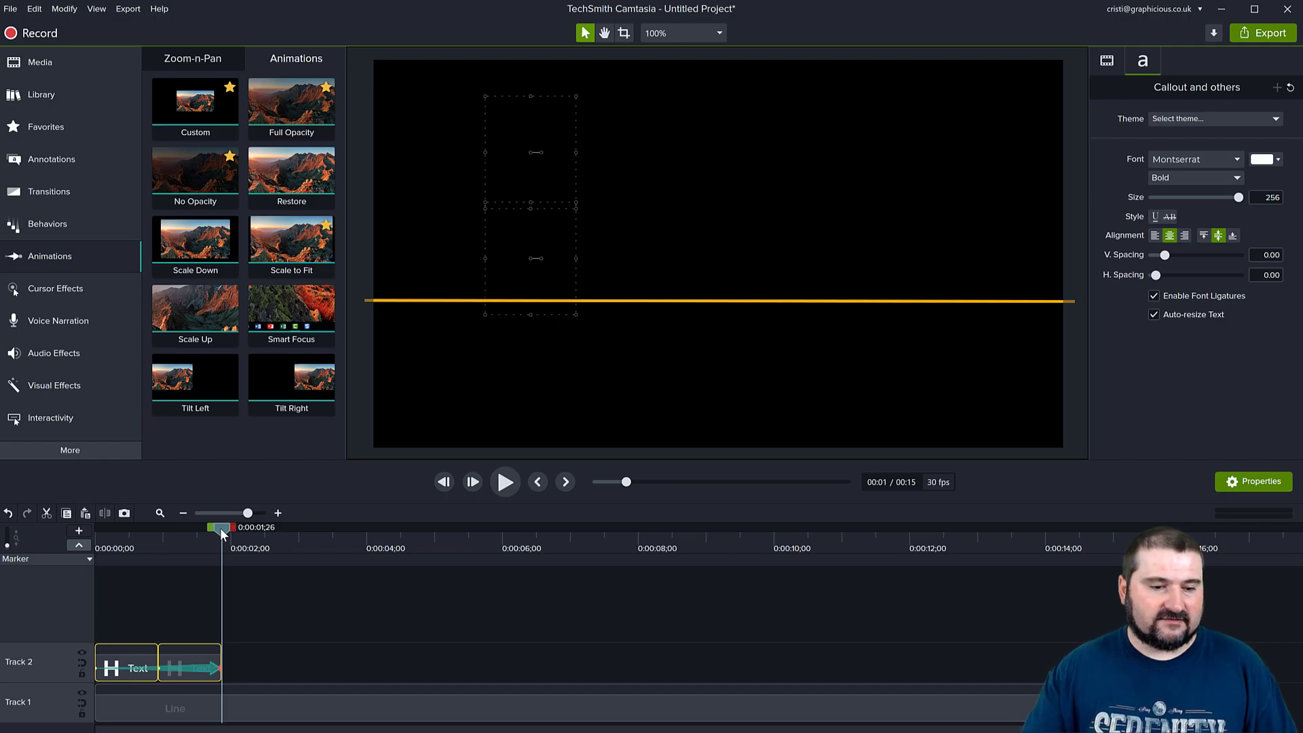
key("ctrl+v")
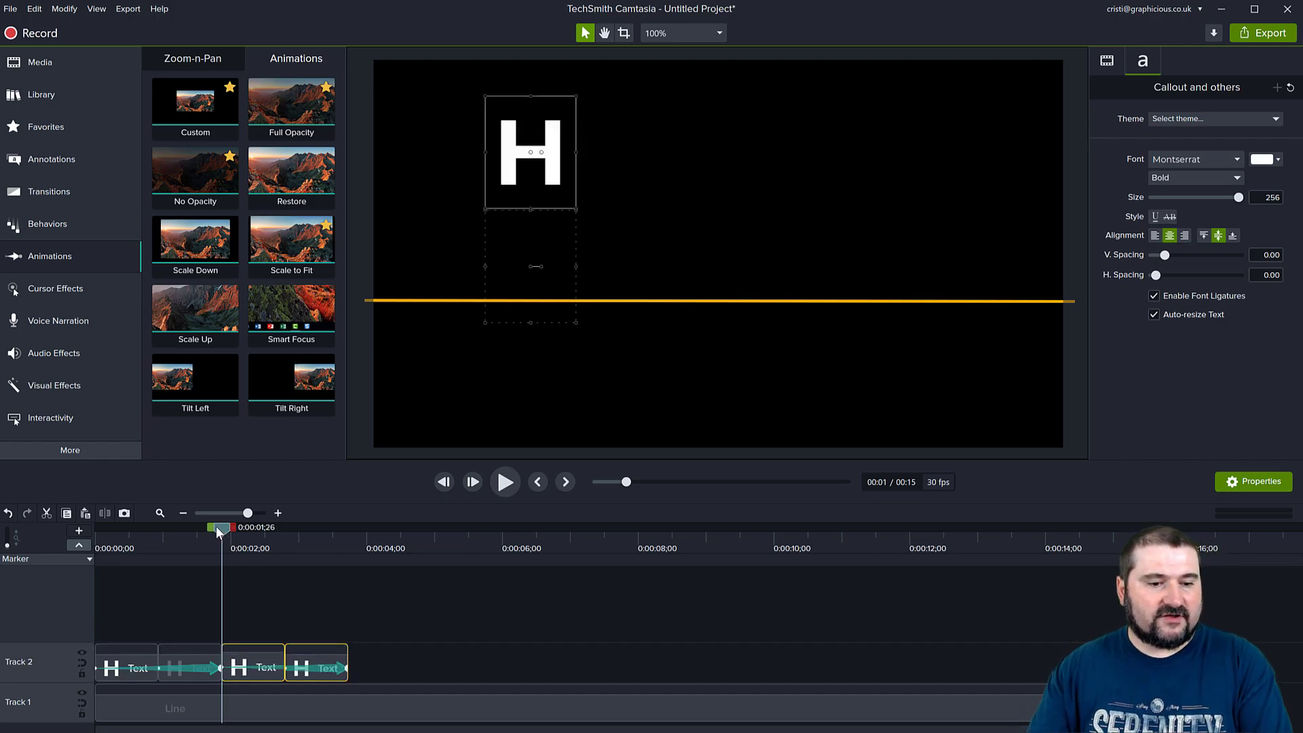
left_click_drag(224, 536, 1122, 538)
key("ctrl+v")
key("ctrl+v")
key("ctrl+v")
key("ctrl+v")
key("ctrl+v")
key("ctrl+v")
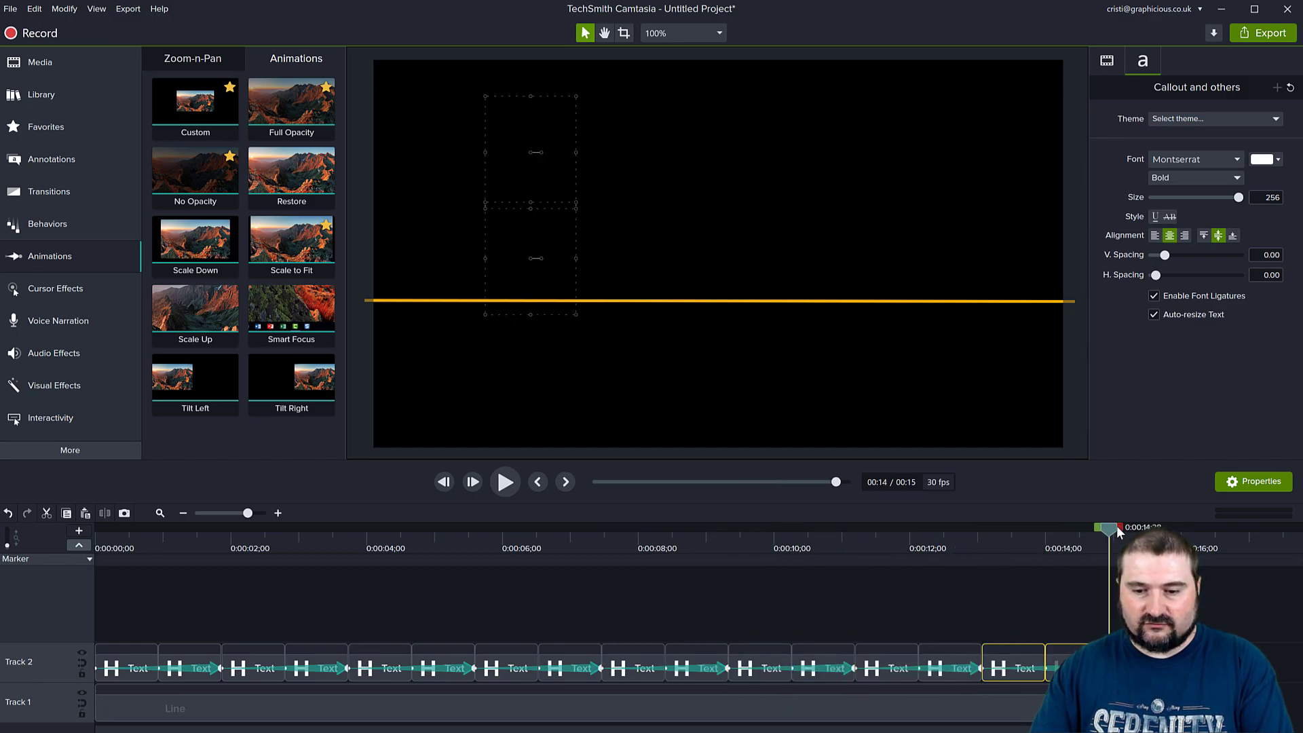
- Play the repeated H sequence from the timeline start to its end to check the looping movement against the line
left_click(1137, 706)
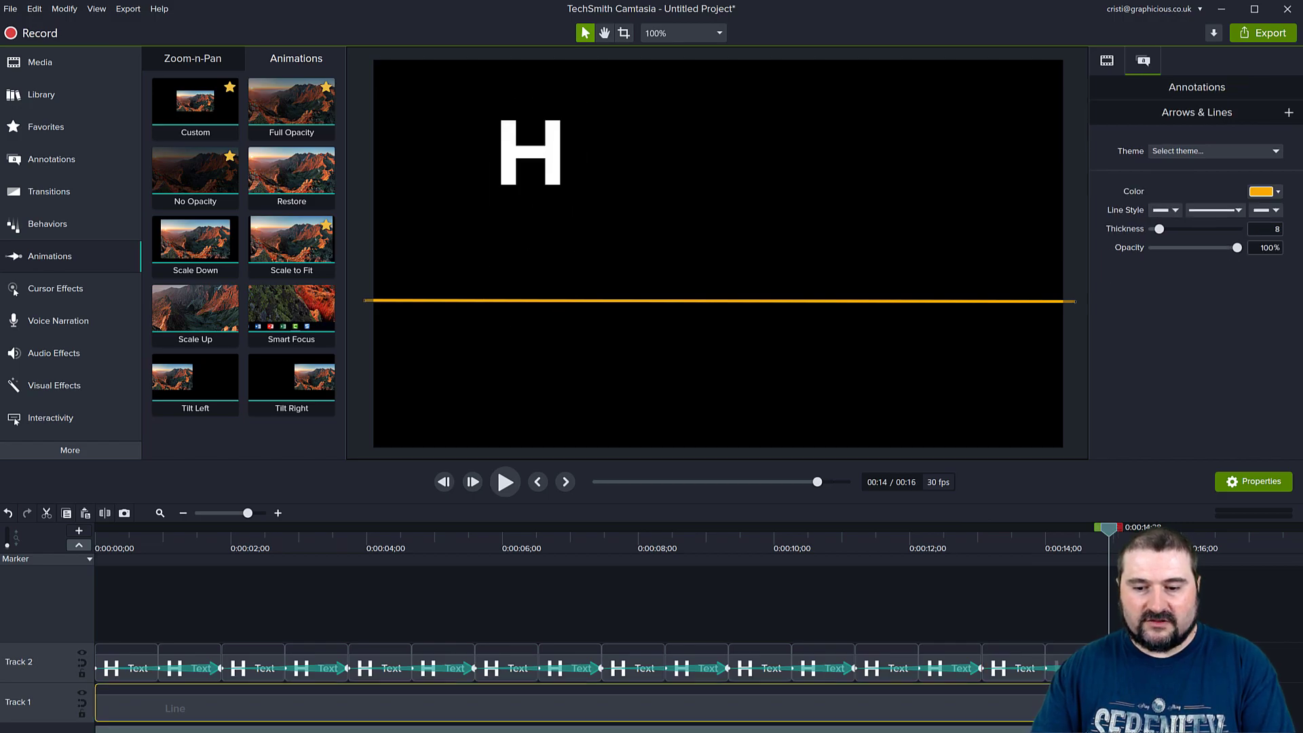
left_click_drag(1118, 548, 48, 531)
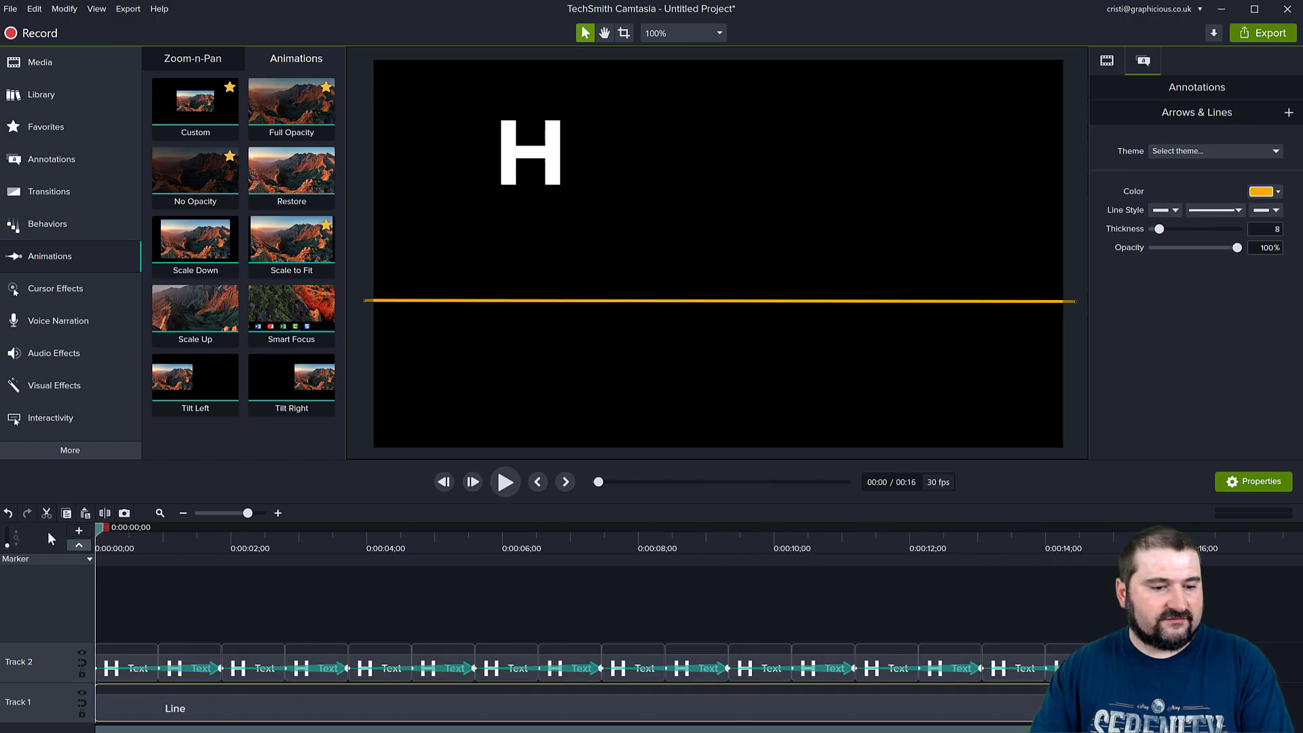
left_click(497, 488)
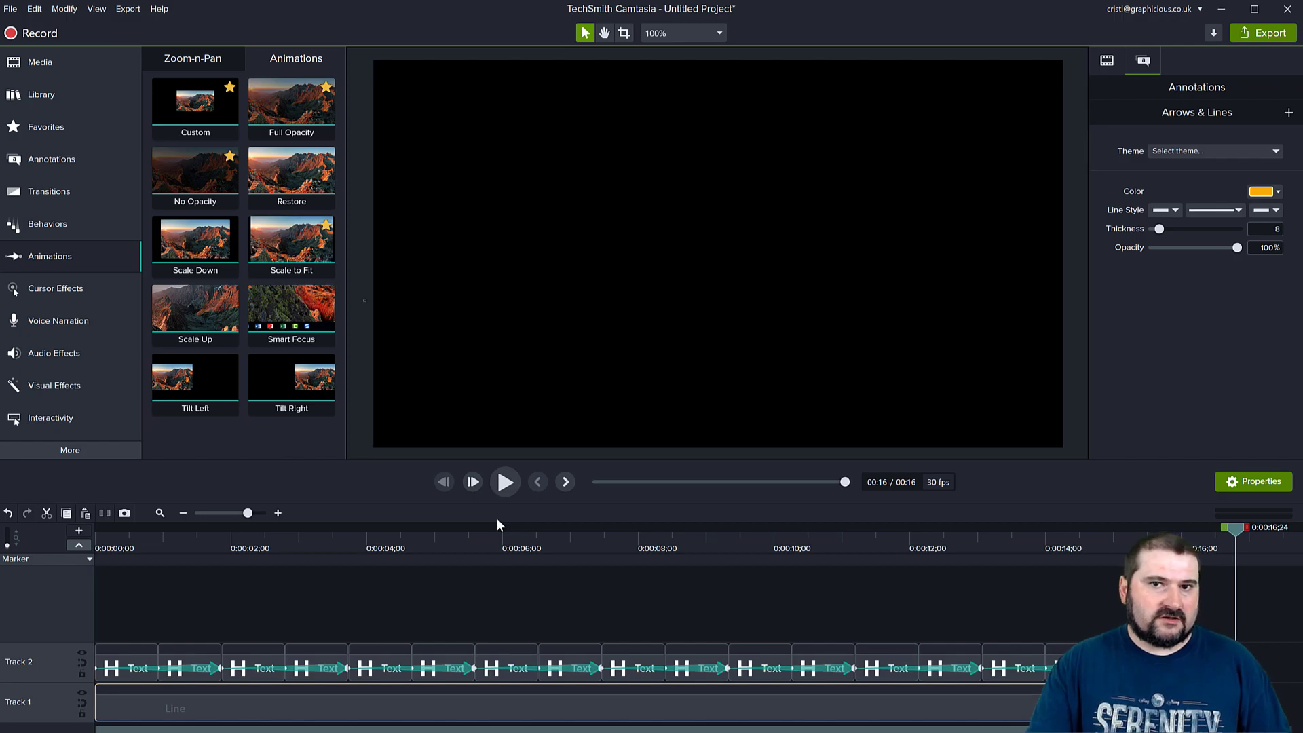
- Group all the H text clips on Track 2 and set the playhead to 0:00:02;14
left_click_drag(1265, 607, 102, 652)
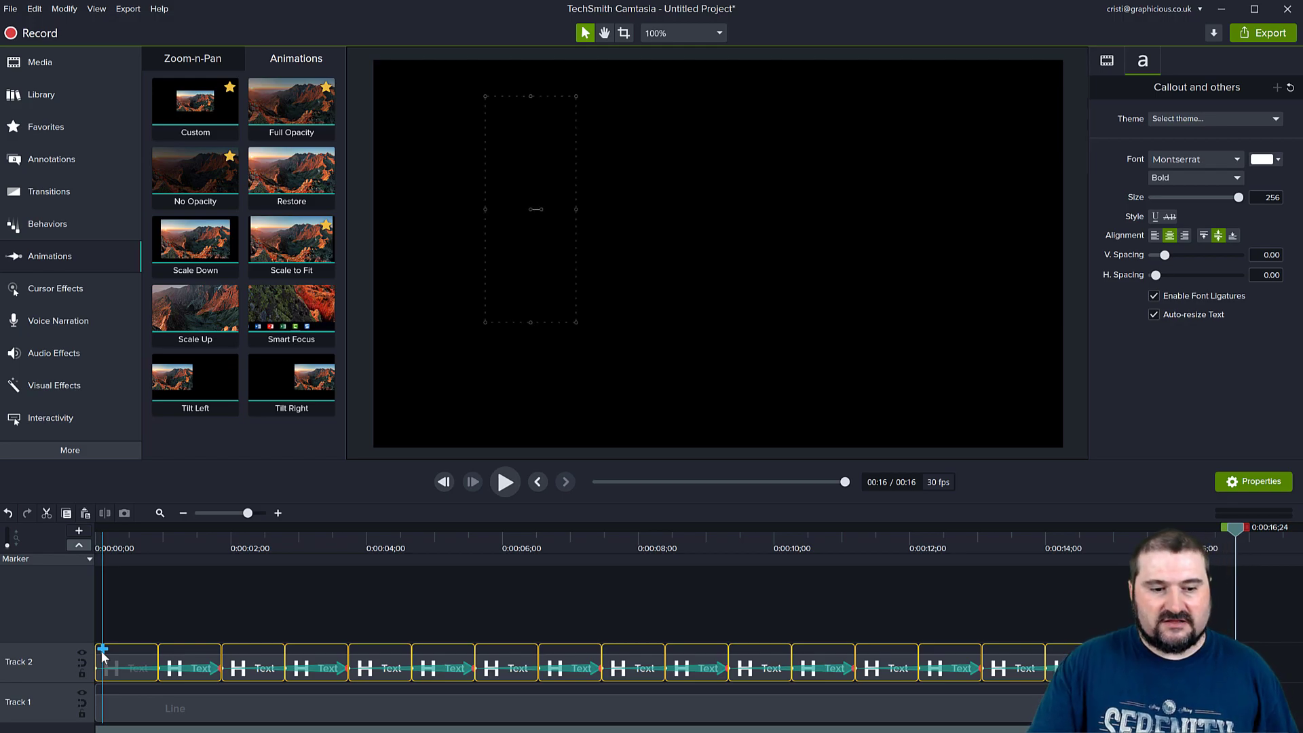
key("ctrl+g")
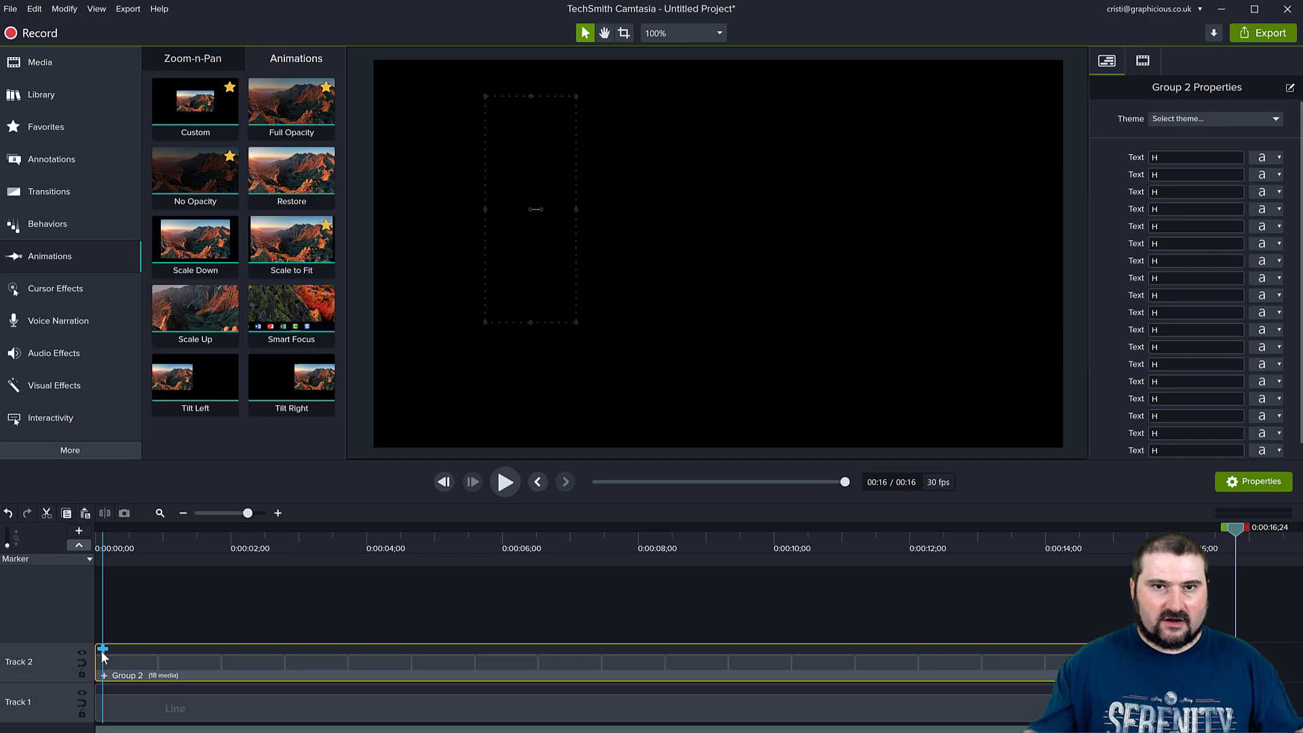
left_click(1142, 61)
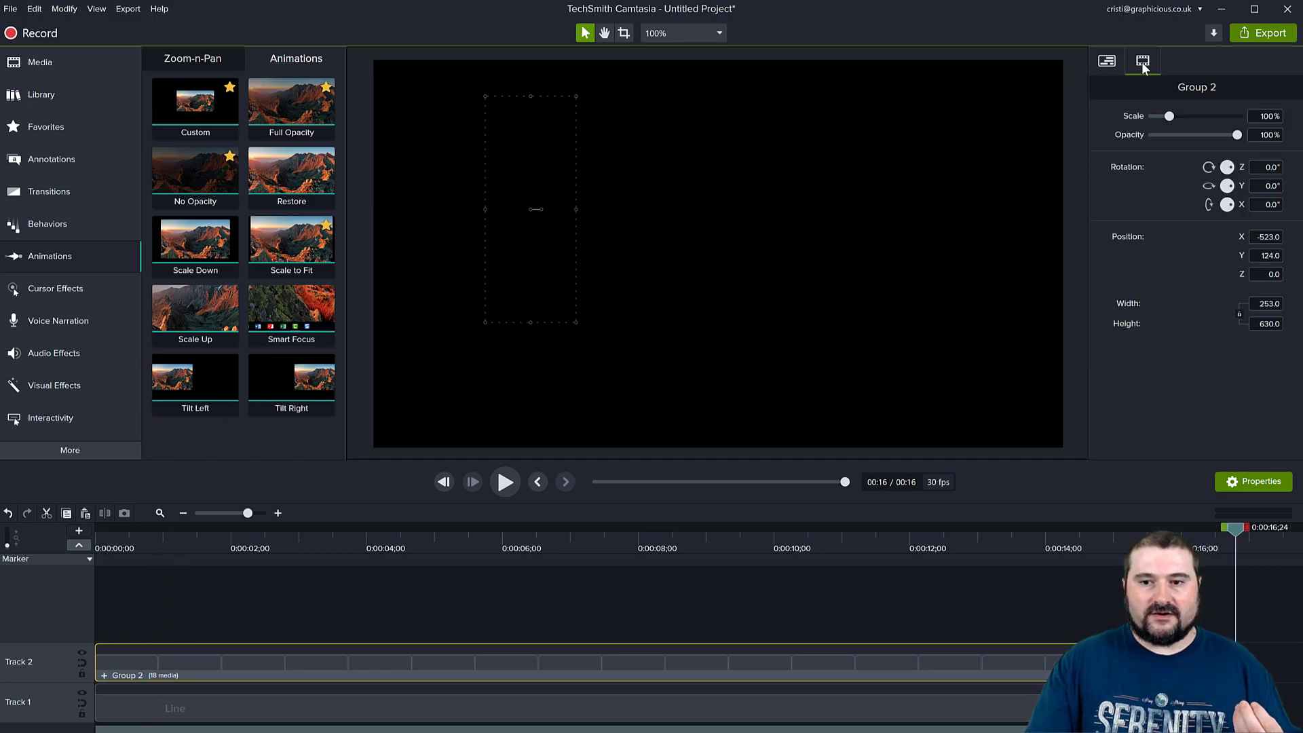
left_click_drag(662, 531, 263, 632)
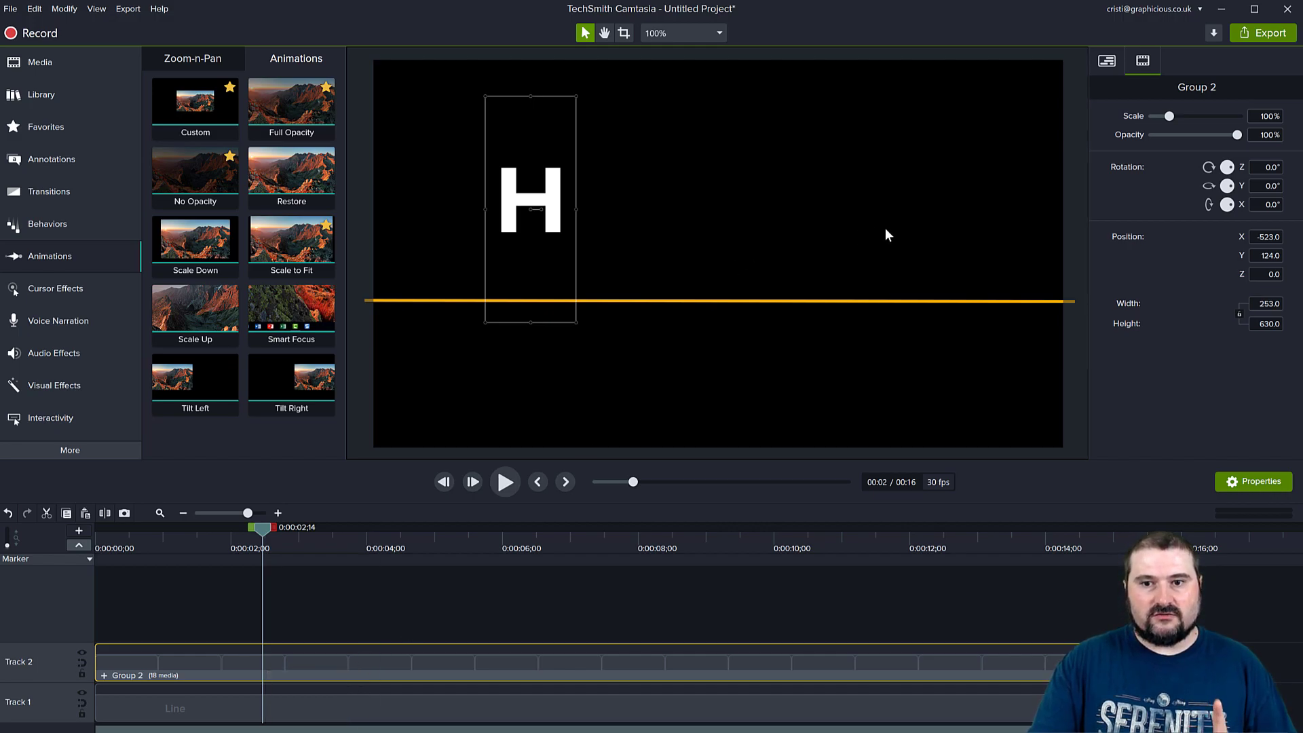
- Open the Quick Property Editor for the group's text properties and move it clear of the other controls
left_click(1106, 64)
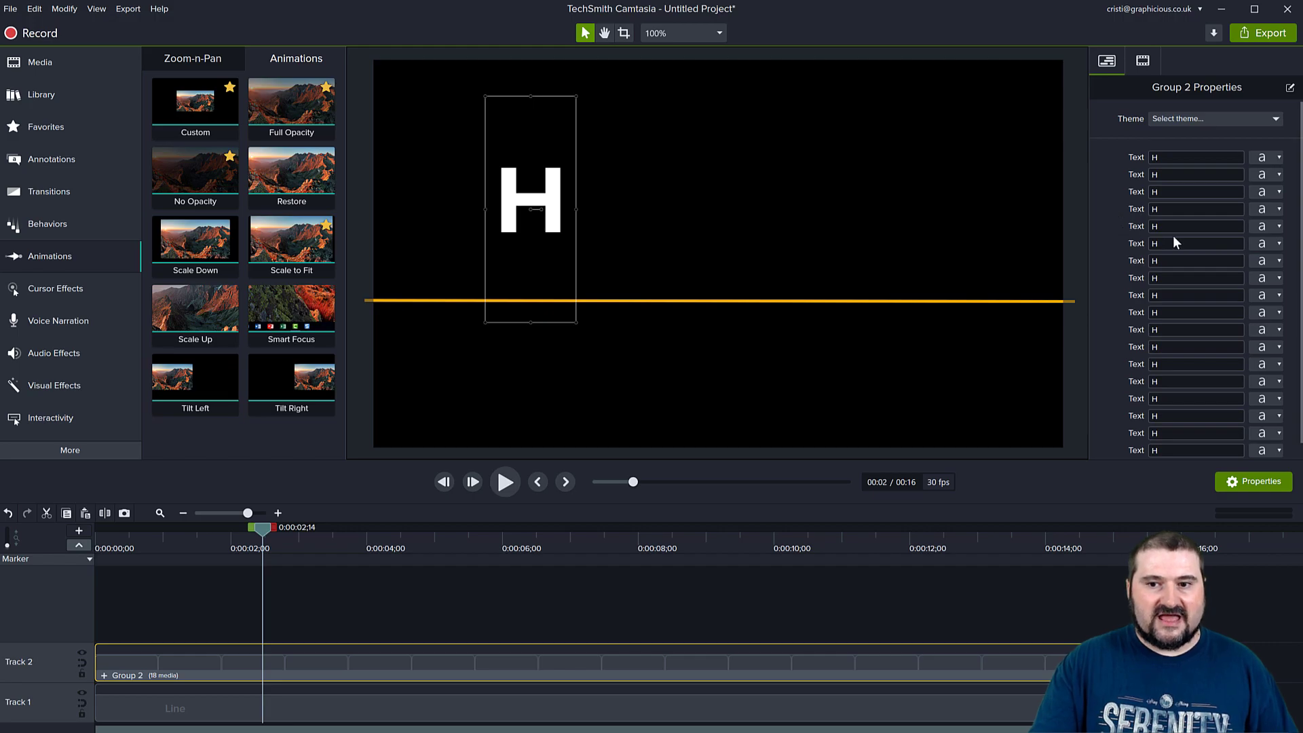
scroll(1174, 238, "down", 1)
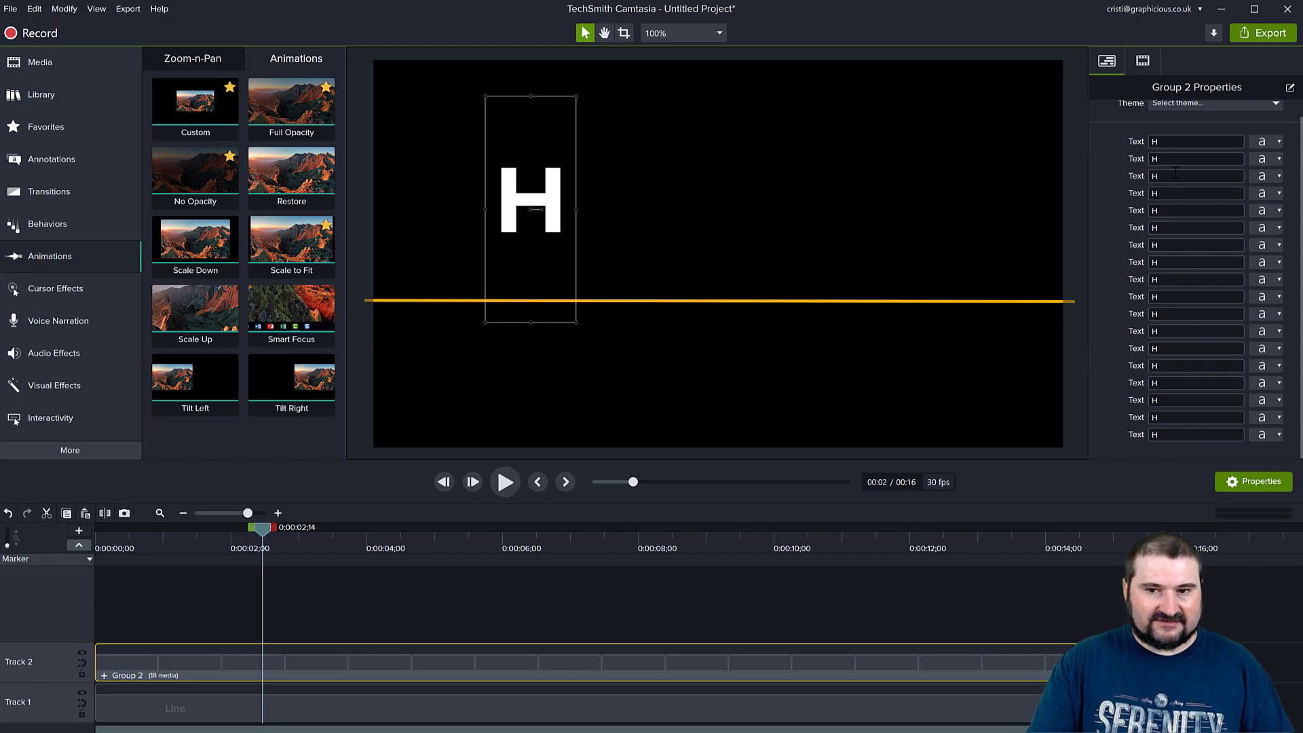
scroll(1093, 421, "up", 1)
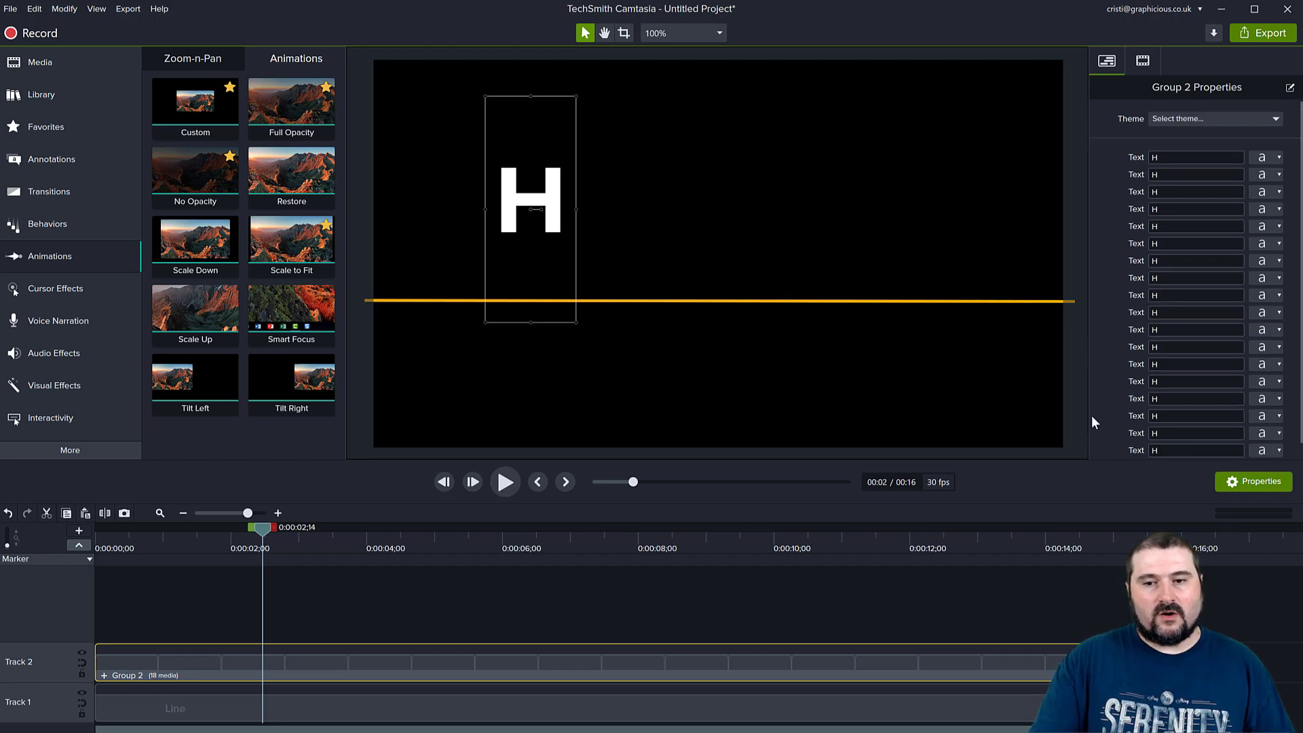
left_click(1290, 88)
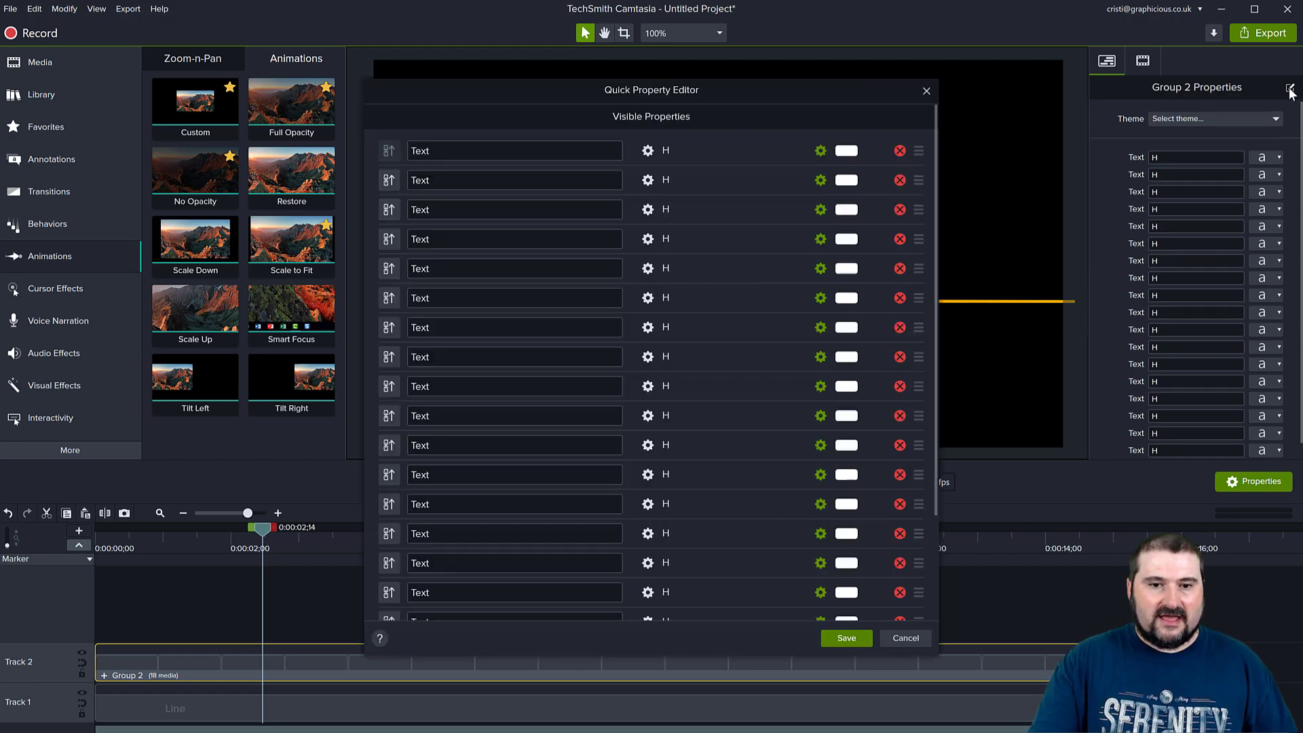
left_click_drag(748, 64, 752, 64)
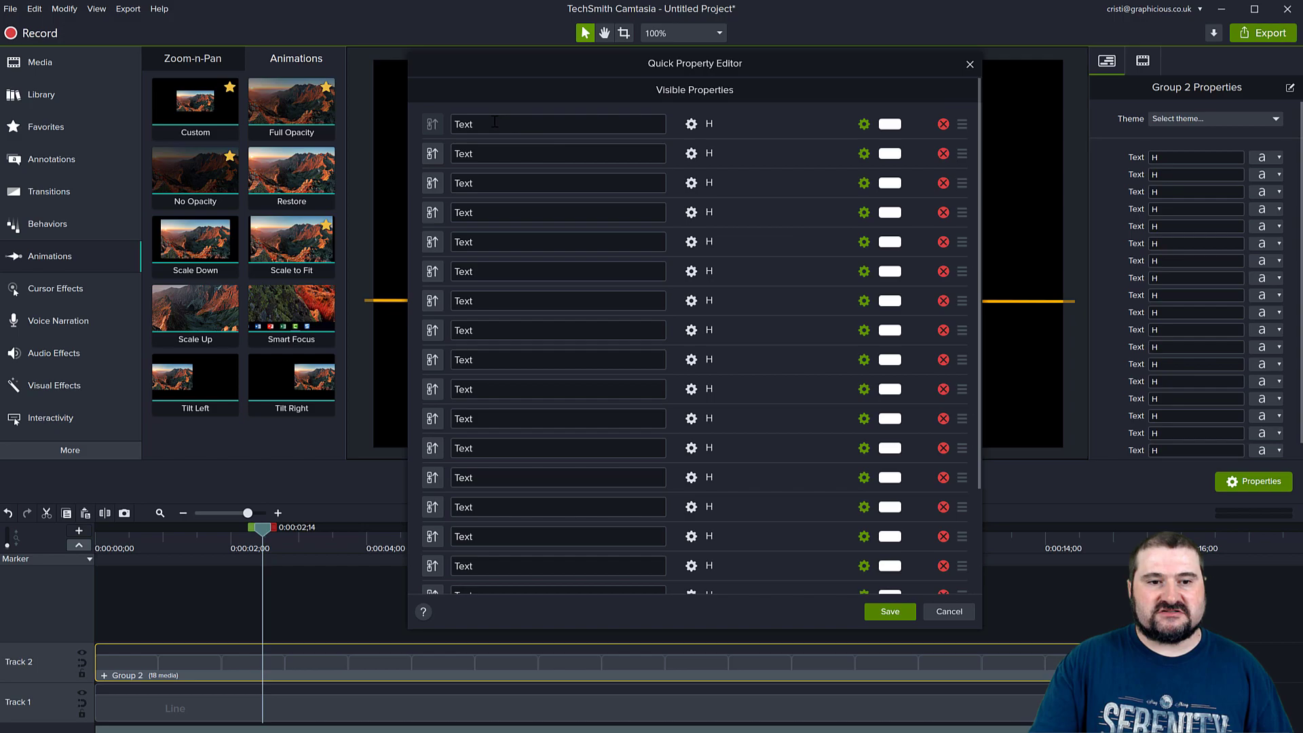
- Link all 18 H text properties in the Quick Property Editor into one shared text property
left_click(433, 155)
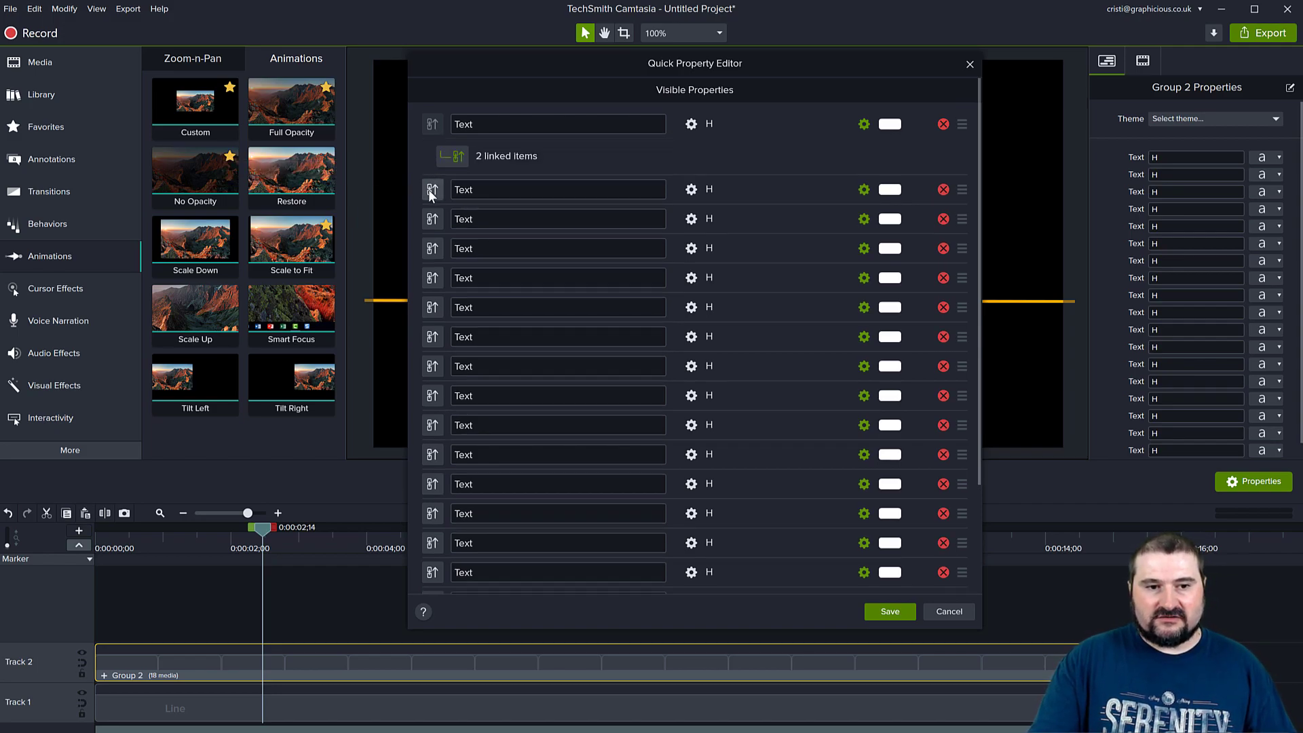
left_click(433, 219)
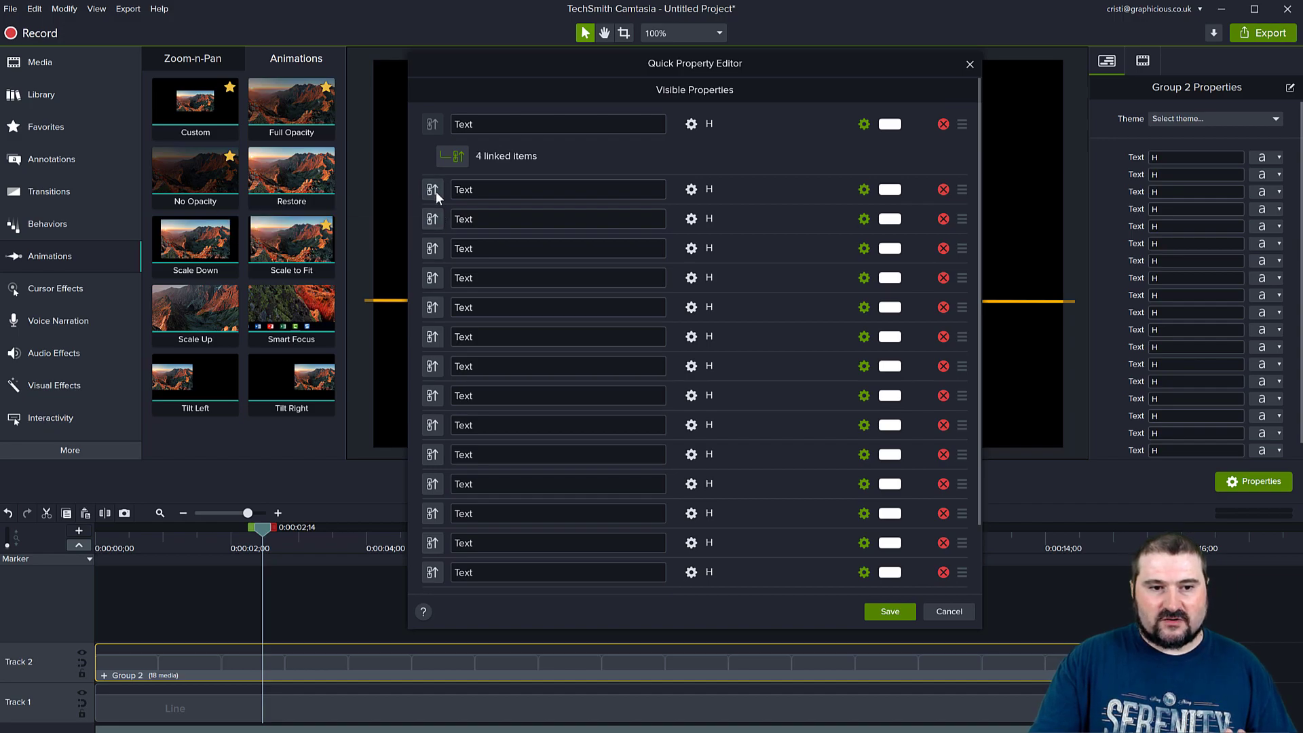
left_click(436, 191)
left_click(436, 191)
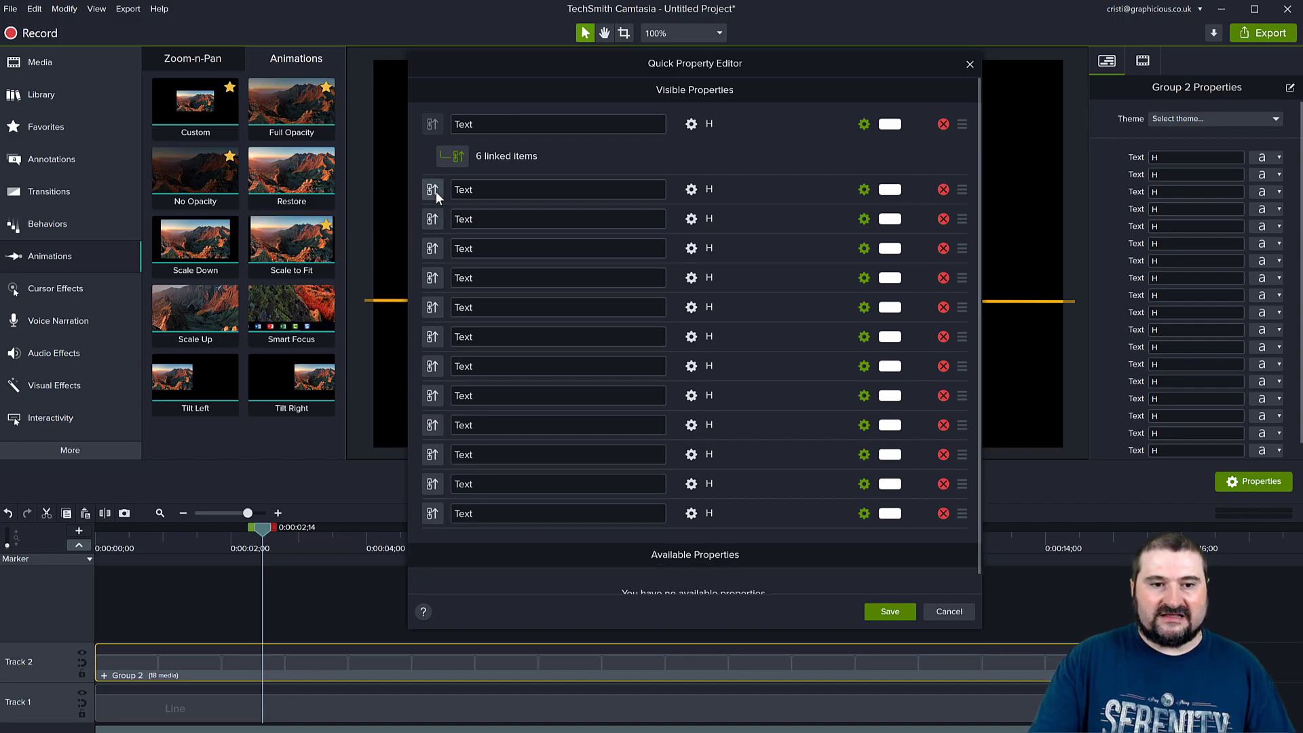
left_click(436, 191)
left_click(435, 192)
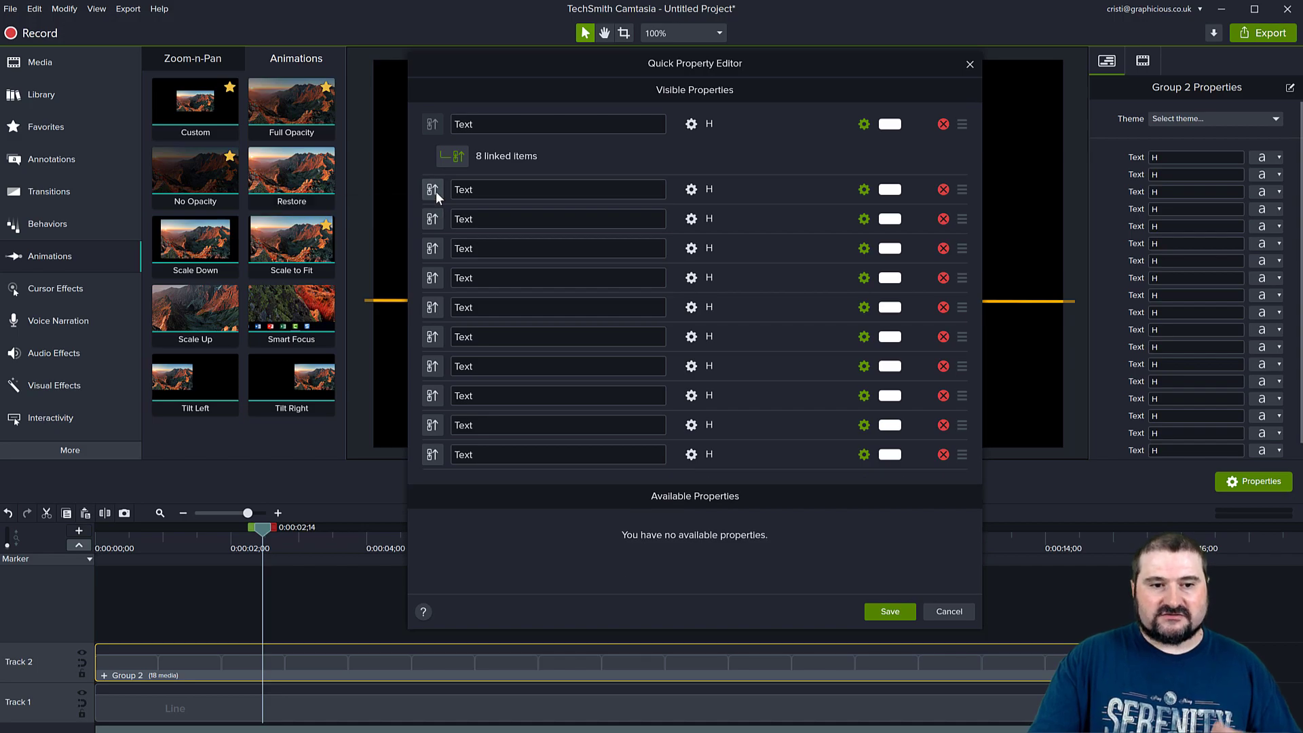
left_click(436, 191)
left_click(435, 192)
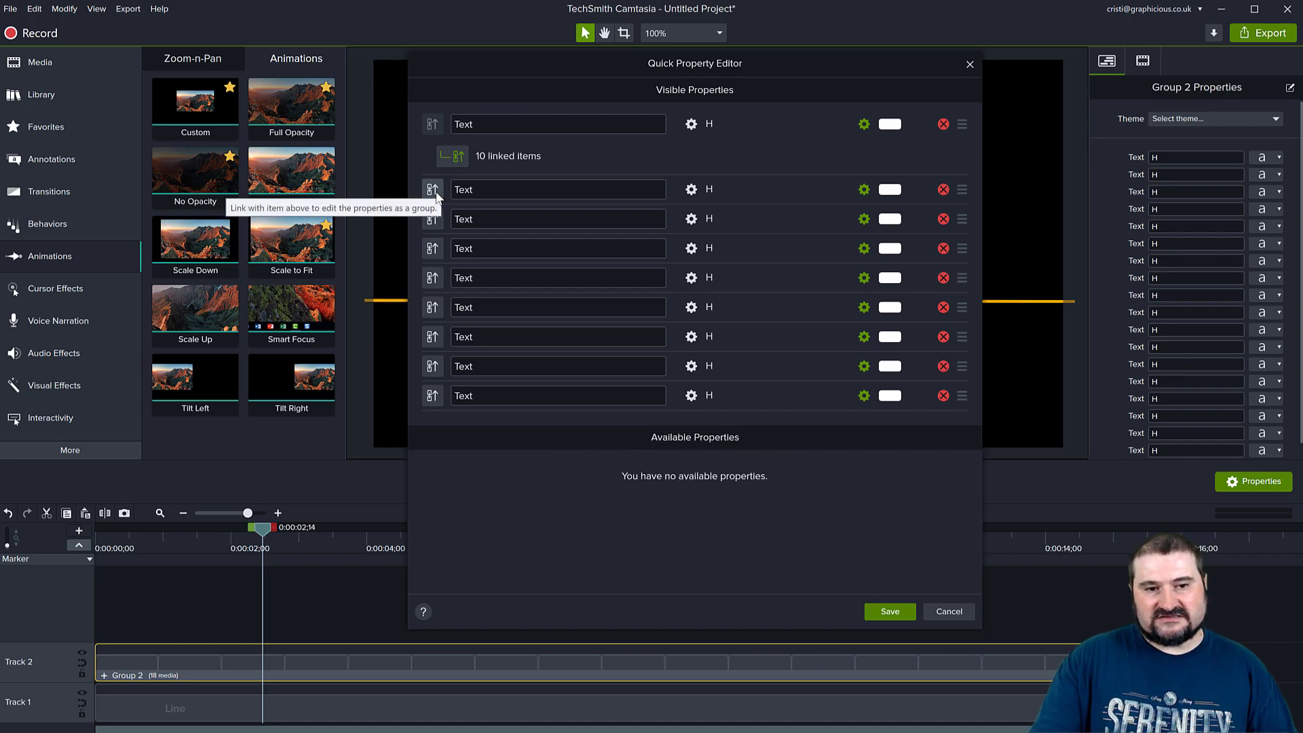
left_click(432, 190)
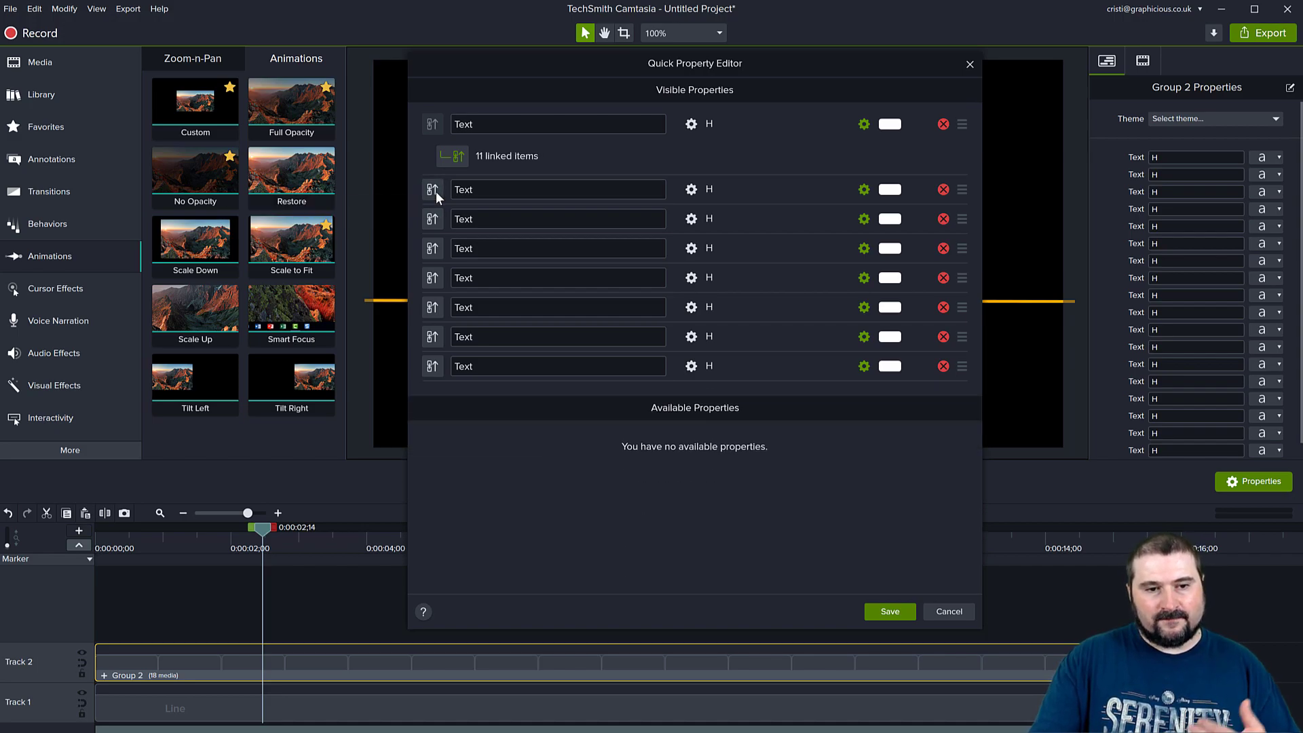
left_click(433, 190)
left_click(435, 192)
left_click(436, 192)
left_click(436, 191)
left_click(436, 191)
left_click(436, 192)
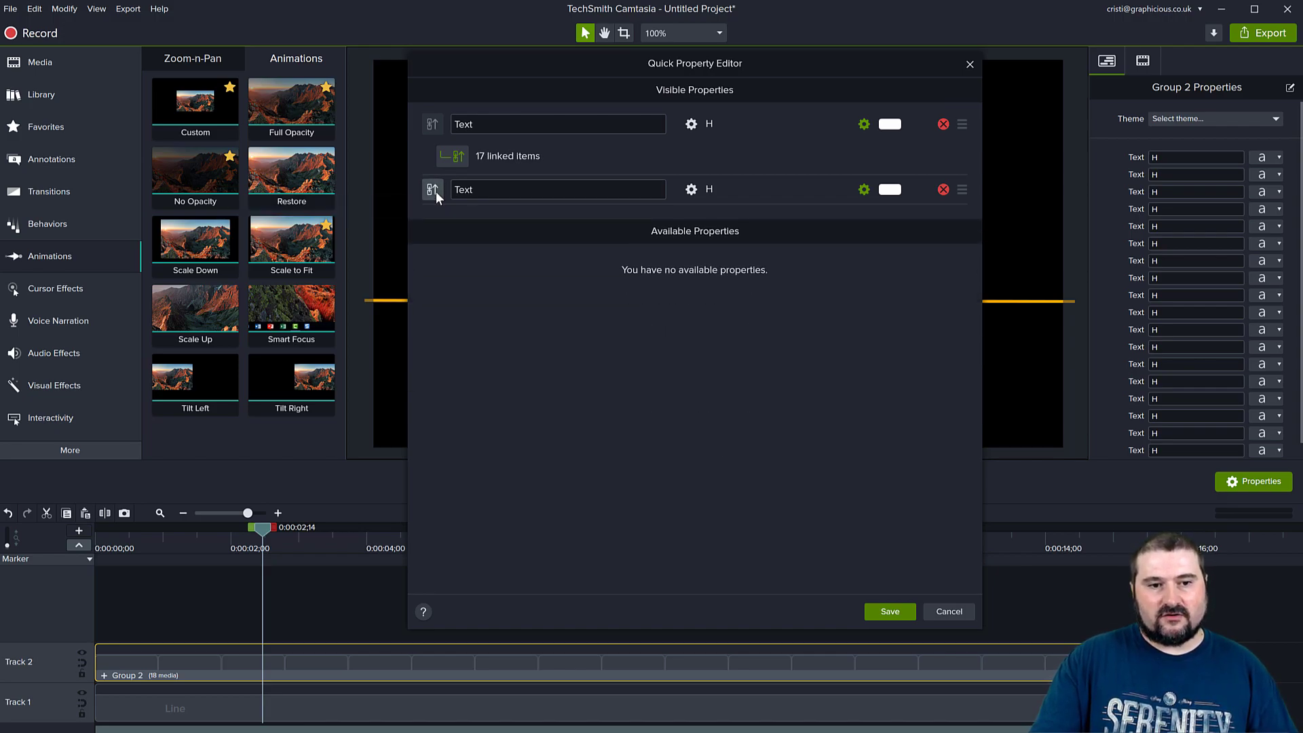
left_click(436, 191)
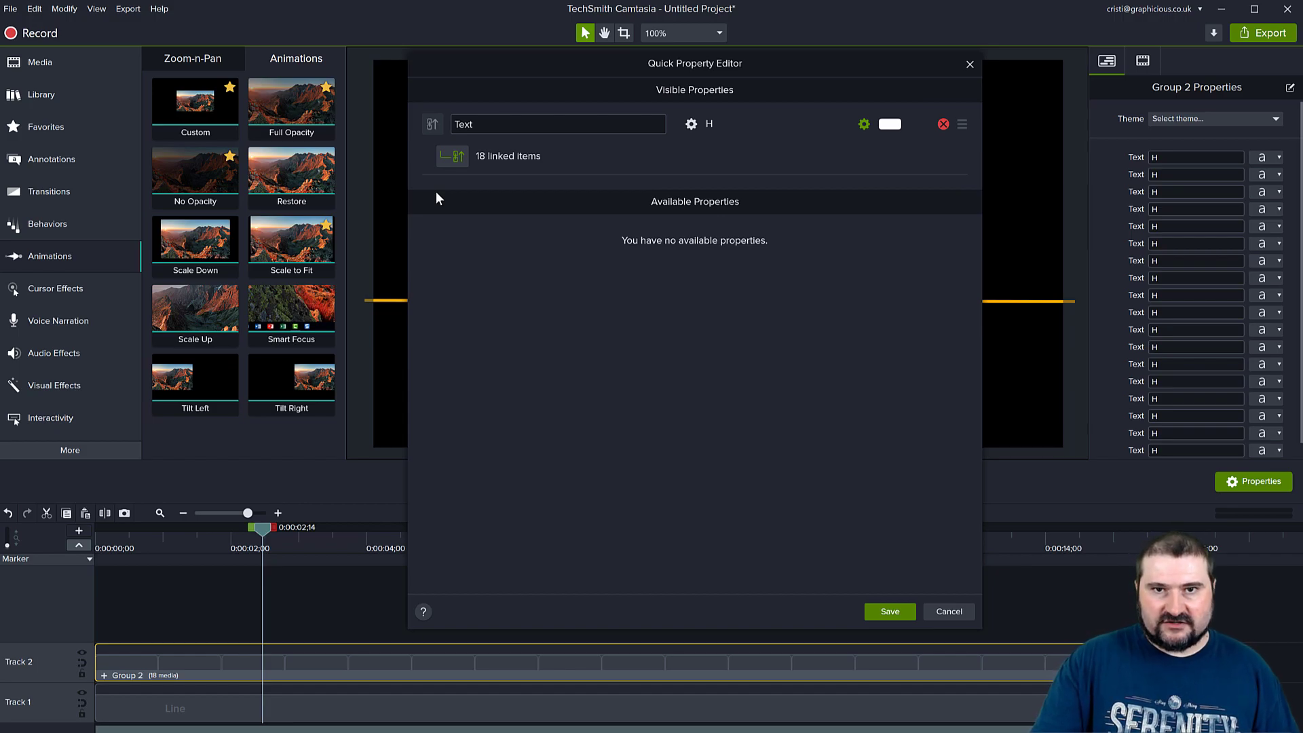
- Rename the linked text property as Letter and save the group's quick properties
left_click_drag(490, 126, 453, 133)
type("Letter")
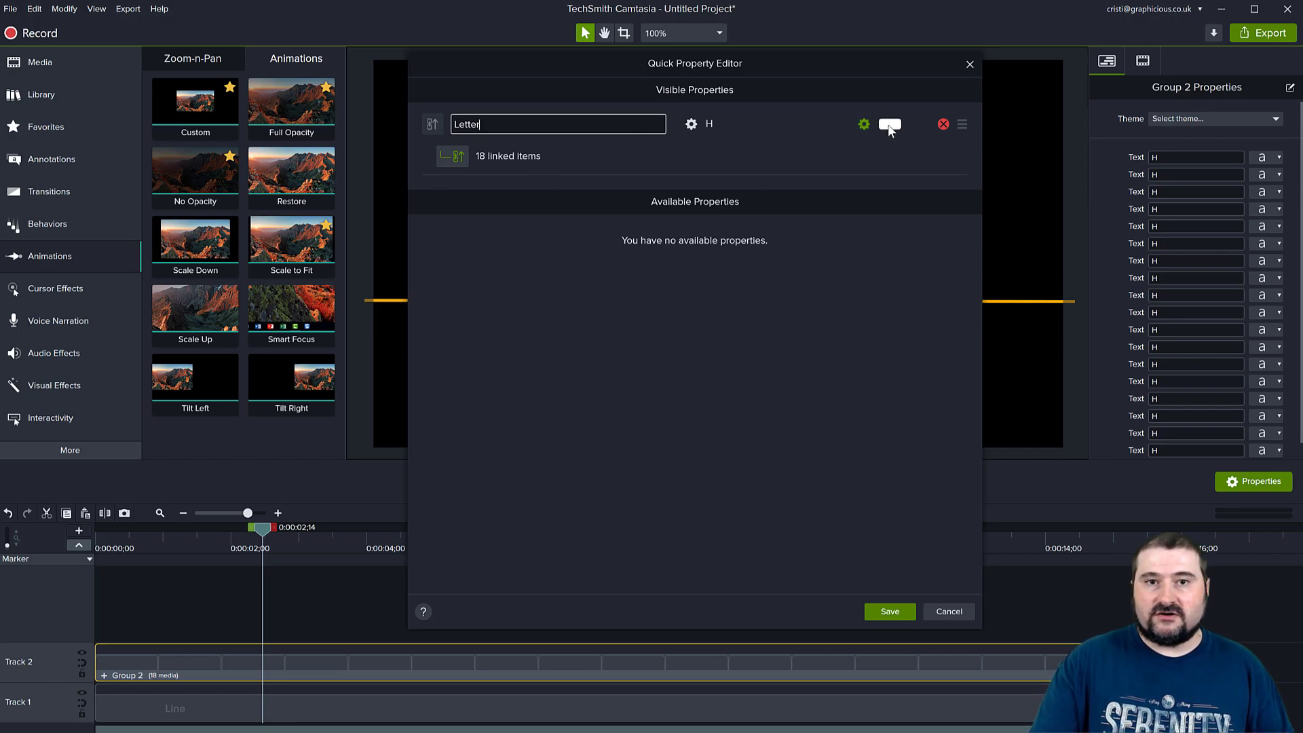
left_click(890, 612)
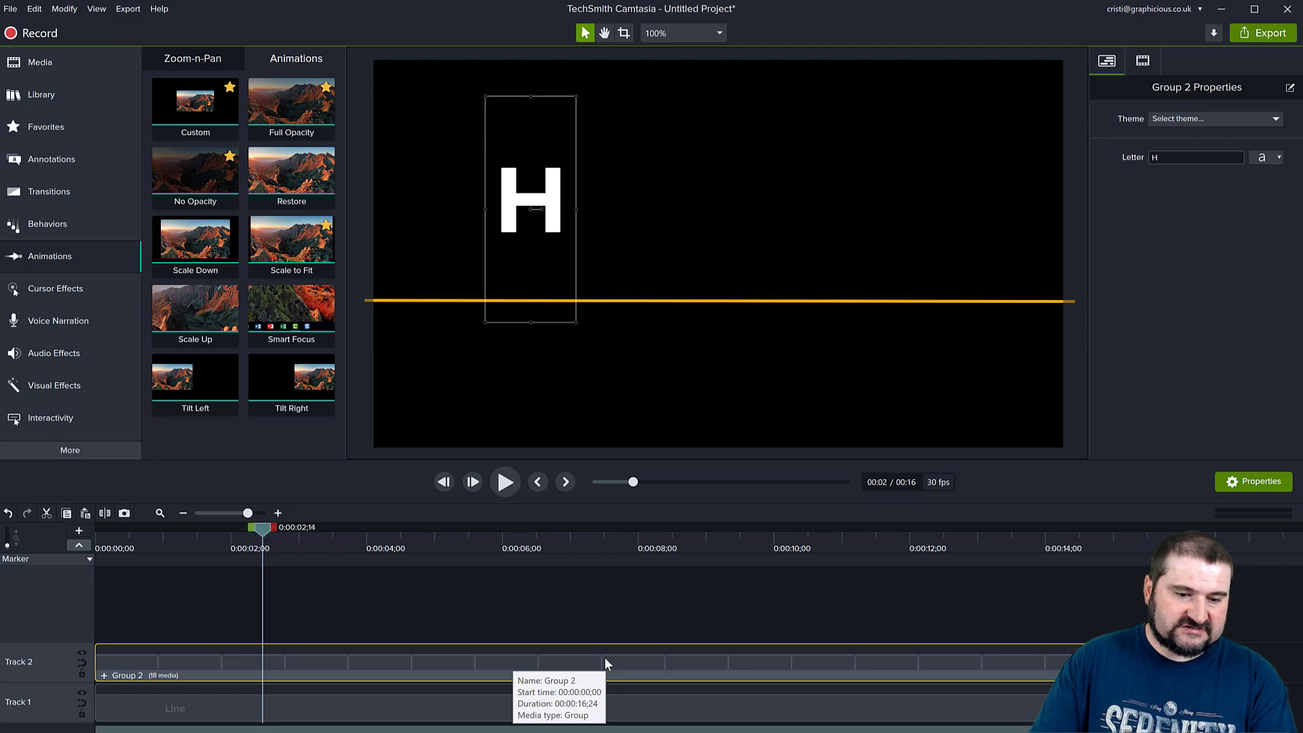
- Paste a copy of the H group onto a new track at 0:00:00;00 and place it right of the first H
left_click_drag(264, 536, 83, 539)
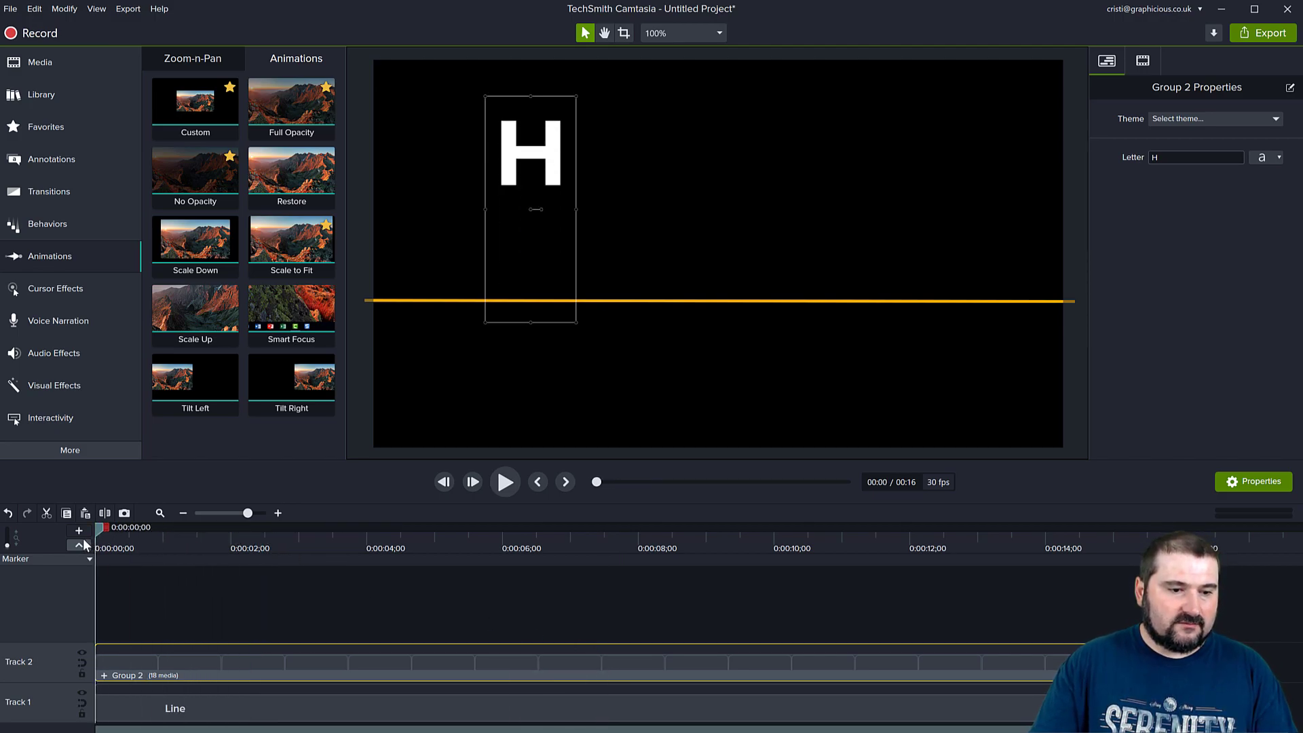
key("ctrl+v")
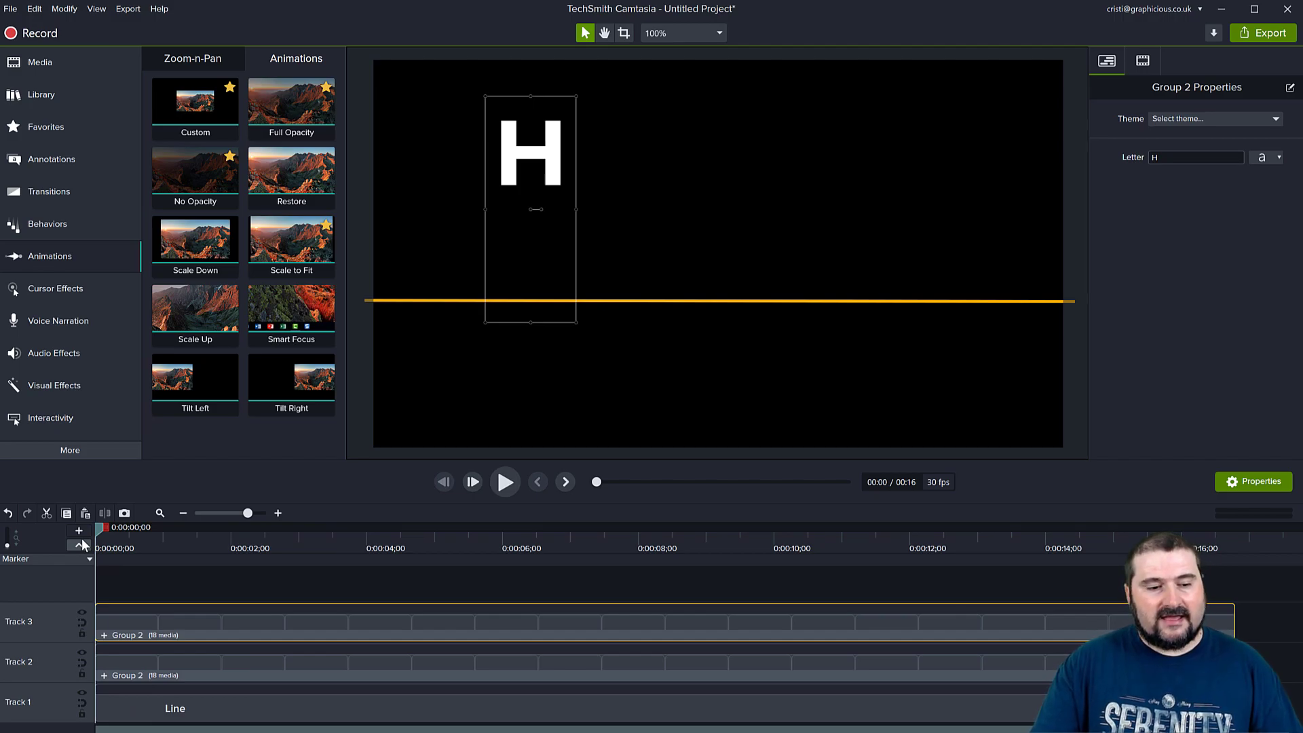
left_click_drag(541, 175, 637, 181)
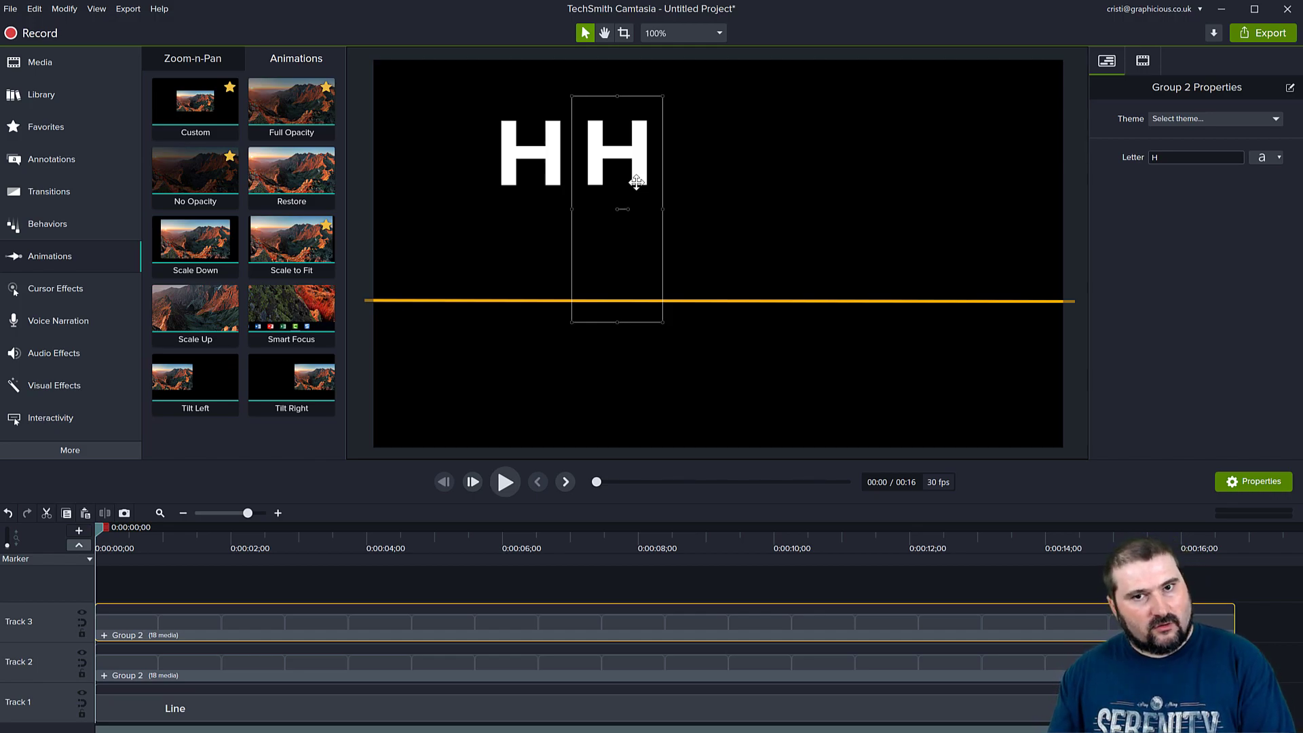
- Scrub through the two bouncing letters and set the copied group's Letter property to A
left_click_drag(98, 525, 596, 569)
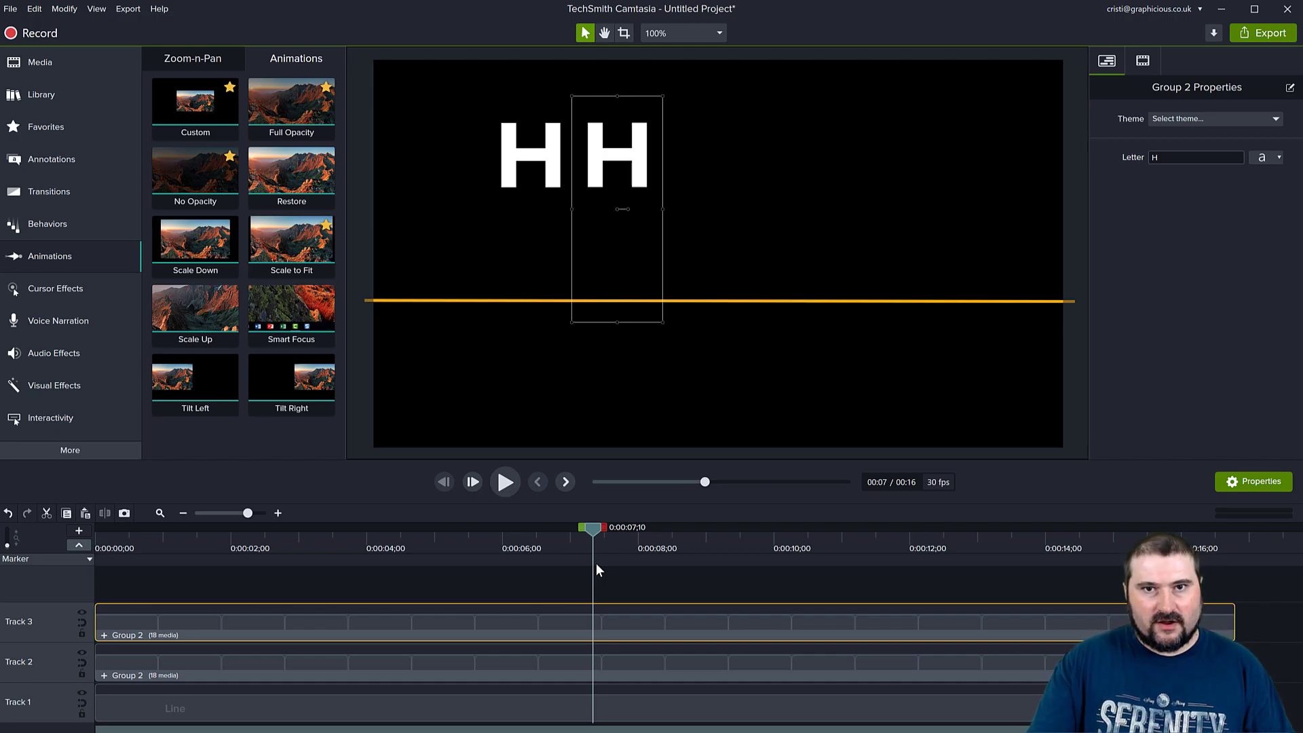
left_click_drag(597, 566, 535, 608)
left_click_drag(530, 532, 175, 577)
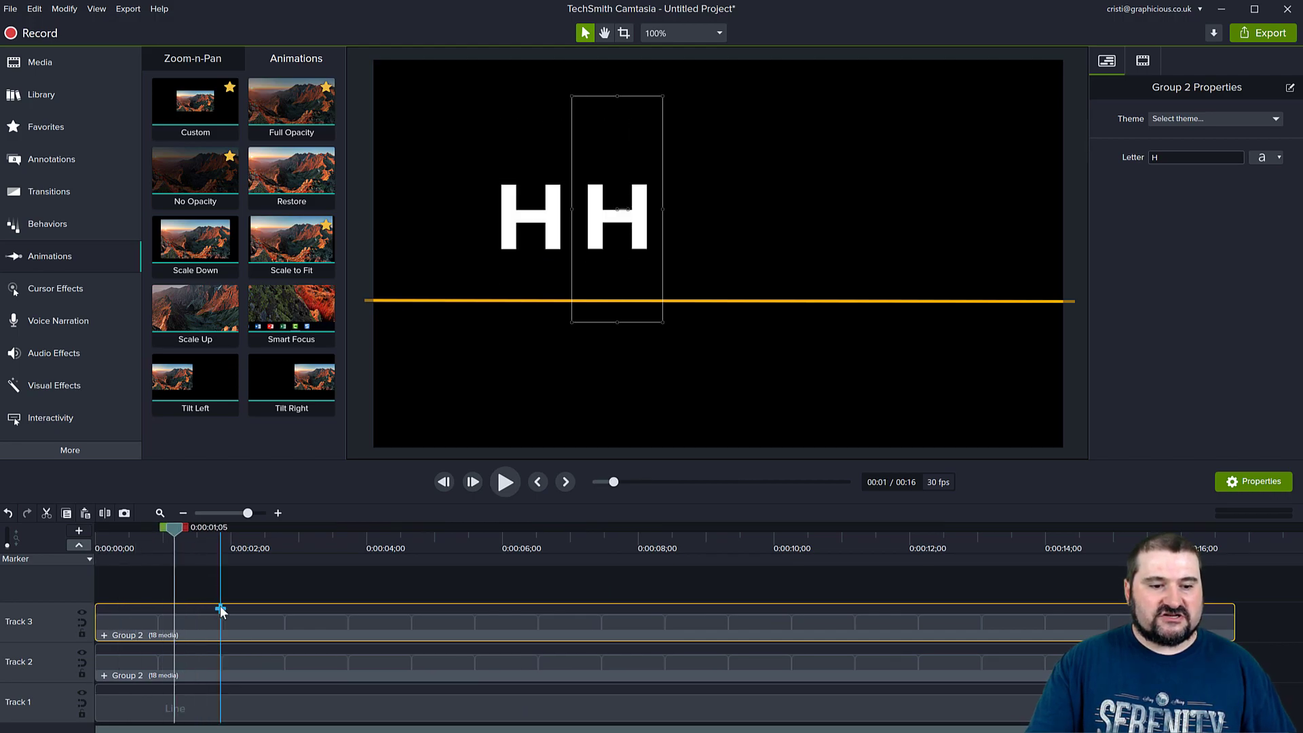
left_click(1171, 158)
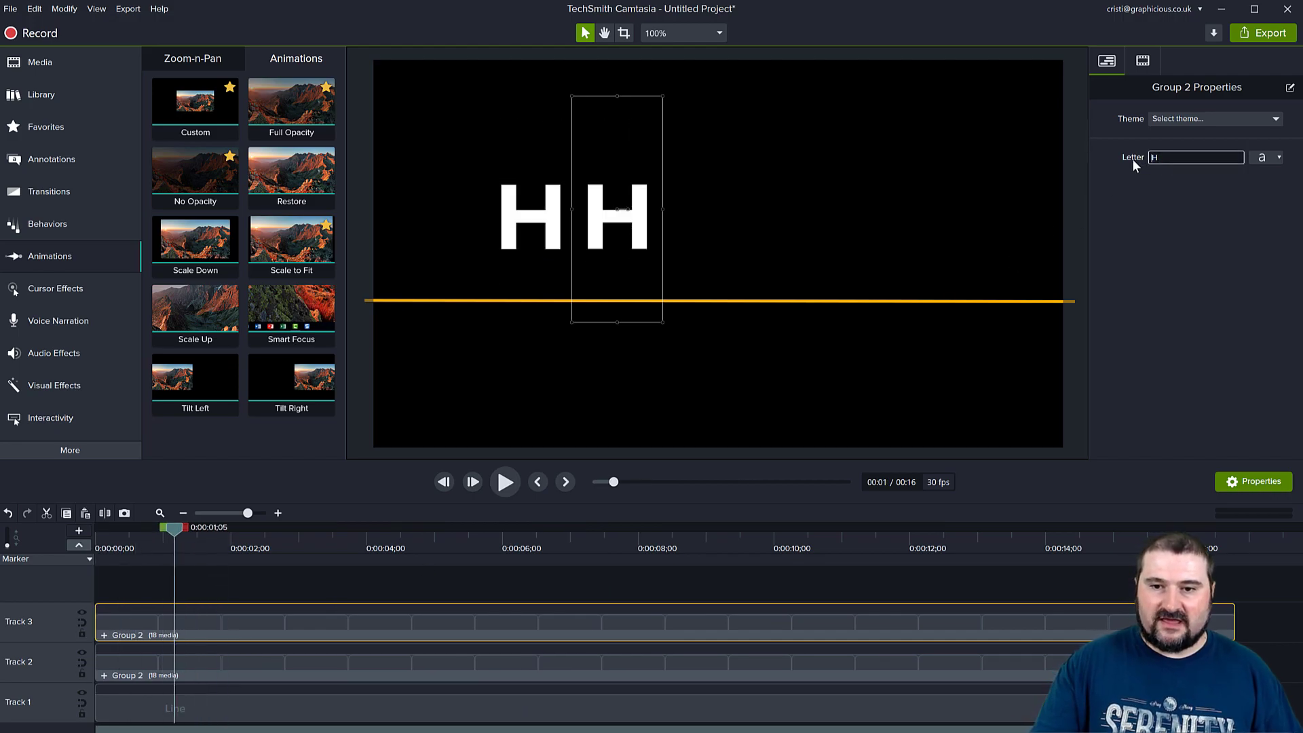
type("A")
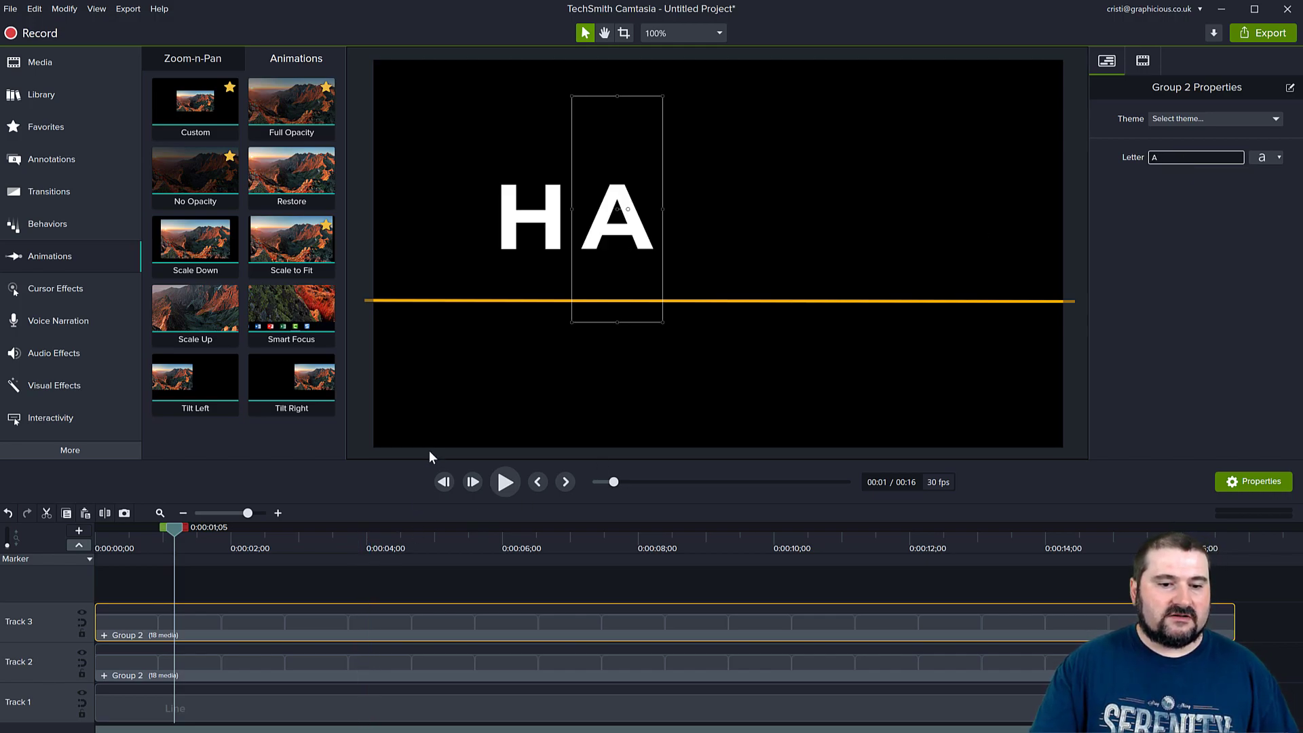
- Enlarge the timeline area, paste another group copy at 0:00:00;00, and place it right of the A
left_click_drag(427, 459, 423, 305)
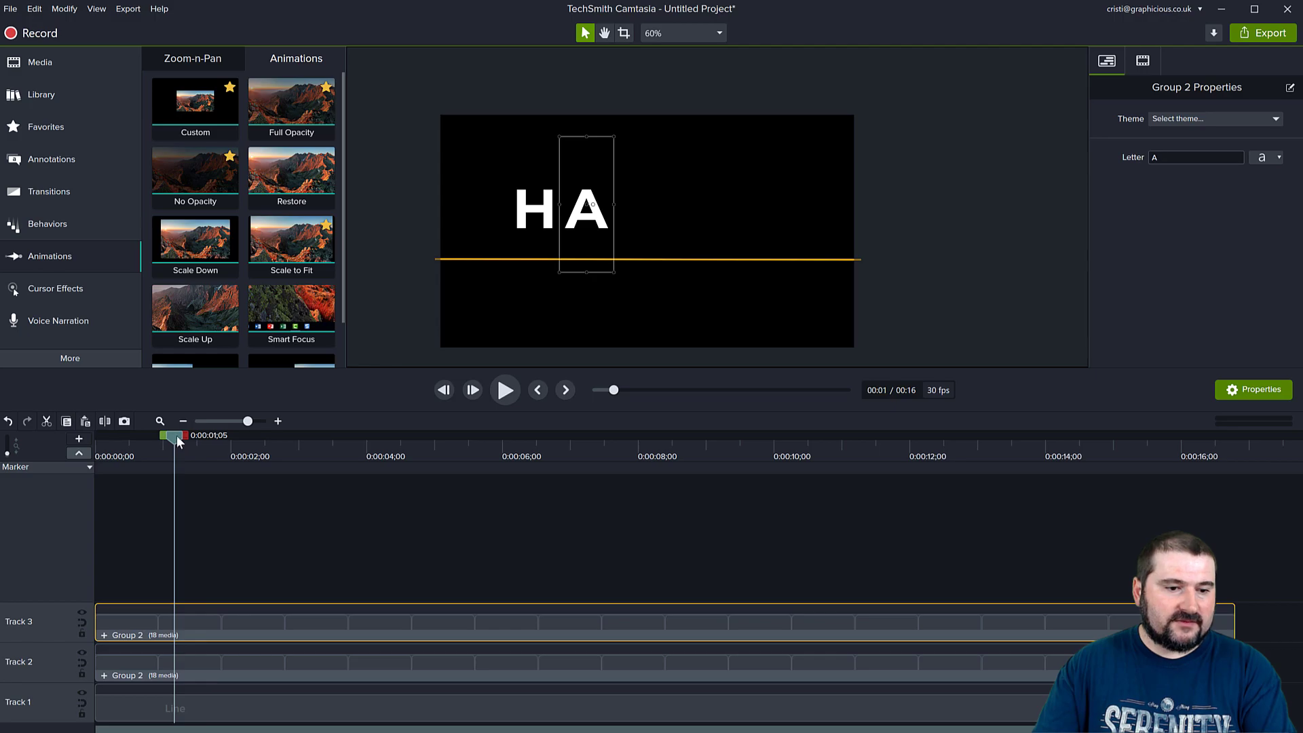
left_click_drag(177, 441, 59, 445)
key("ctrl+v")
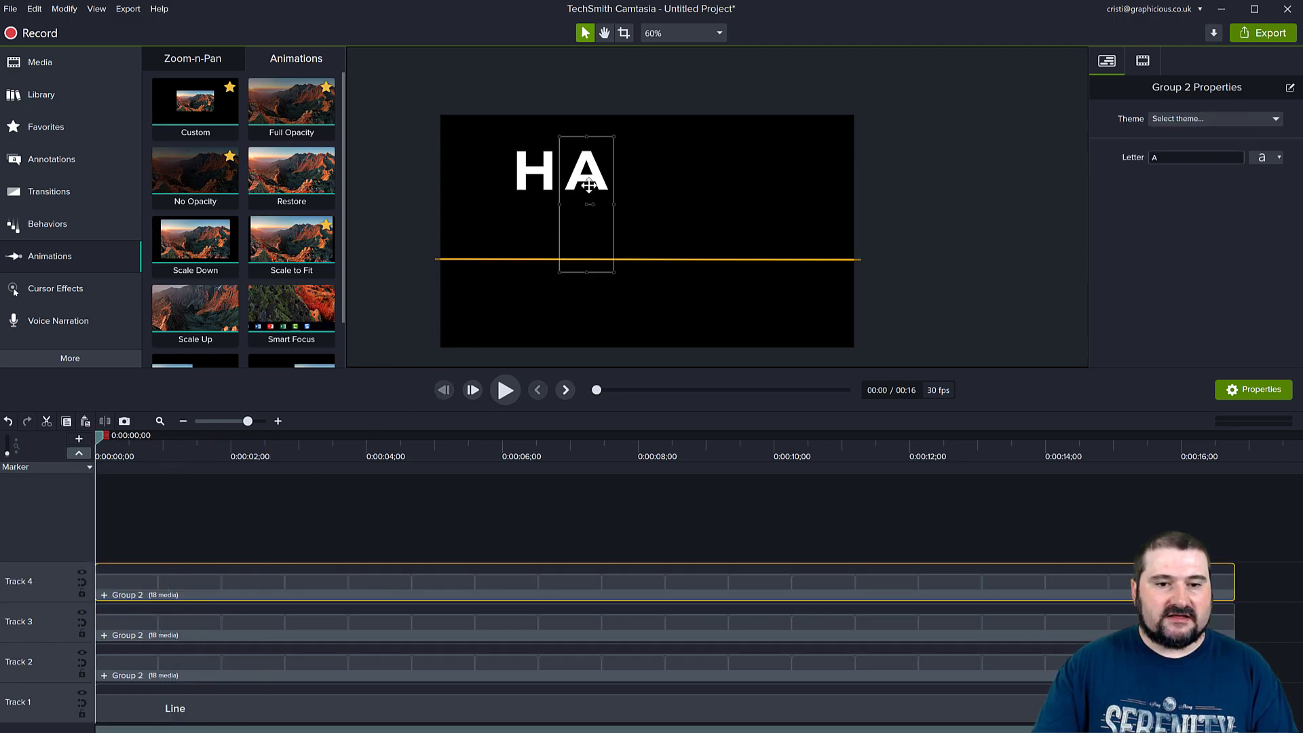
left_click_drag(598, 182, 673, 179)
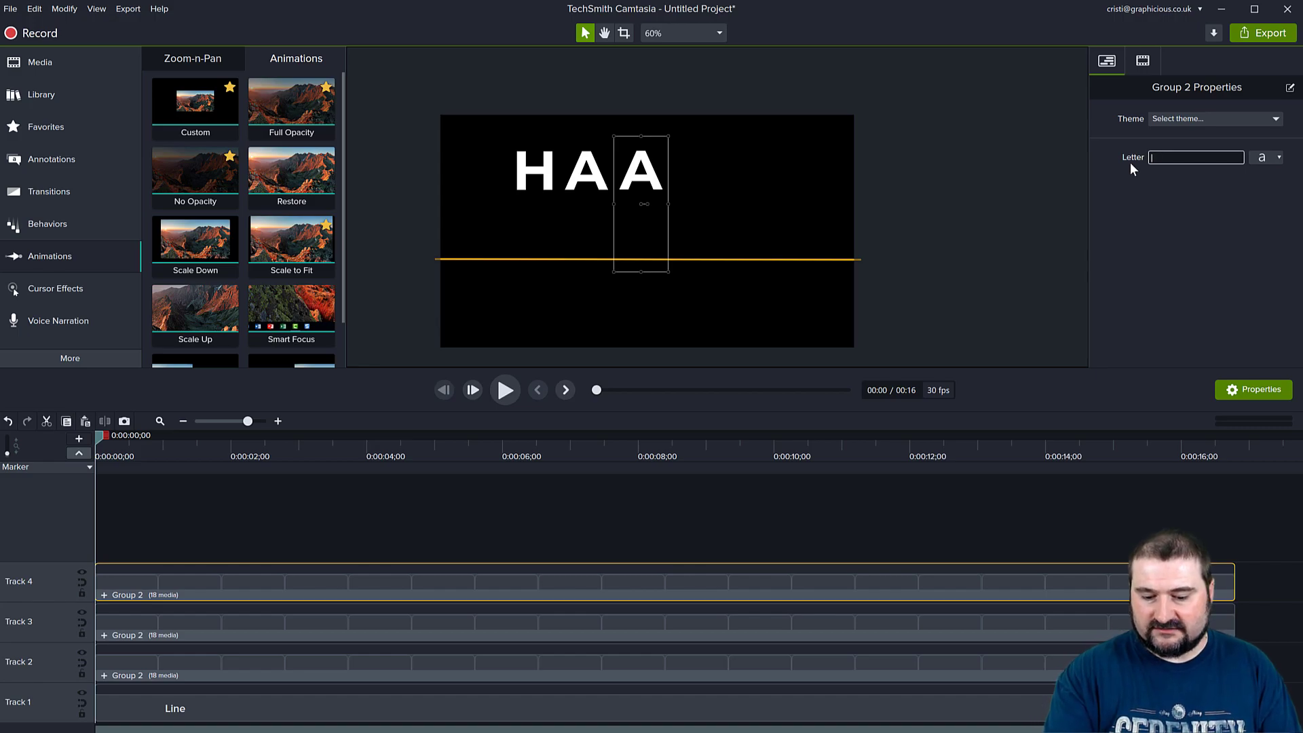
- Complete the word HAPPY with evenly spaced group copies up to Track 6, lettered P, P and Y
left_click_drag(650, 161, 733, 169)
key("ctrl+v")
key("ctrl+v")
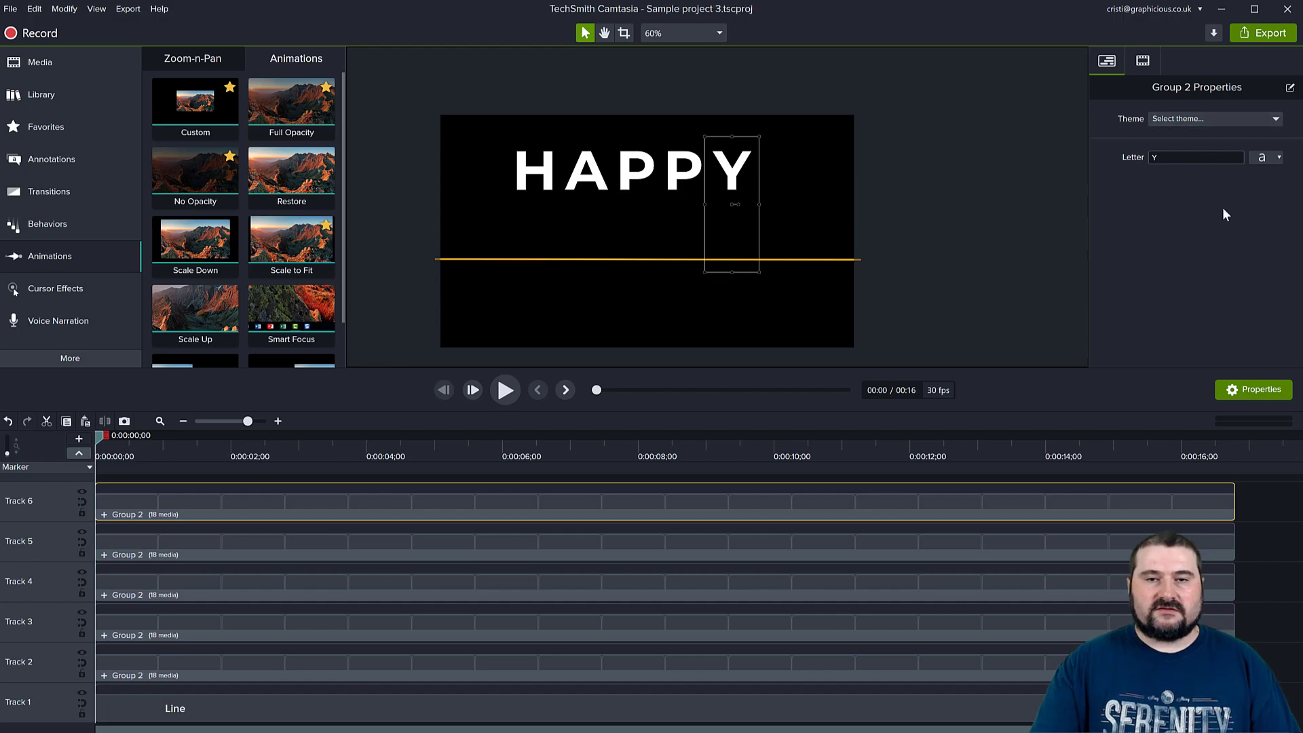
- Play the HAPPY animation with the canvas at 75% to examine how the letters move together
left_click(501, 394)
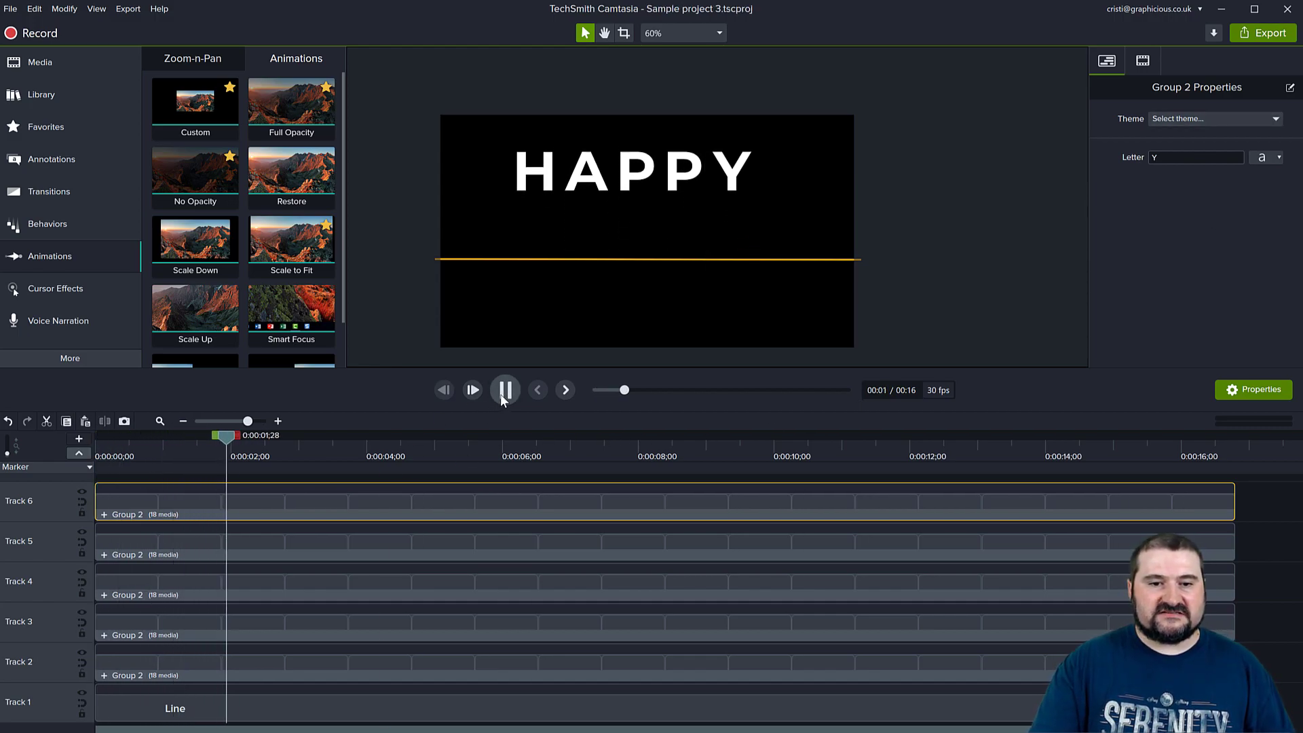
key("space")
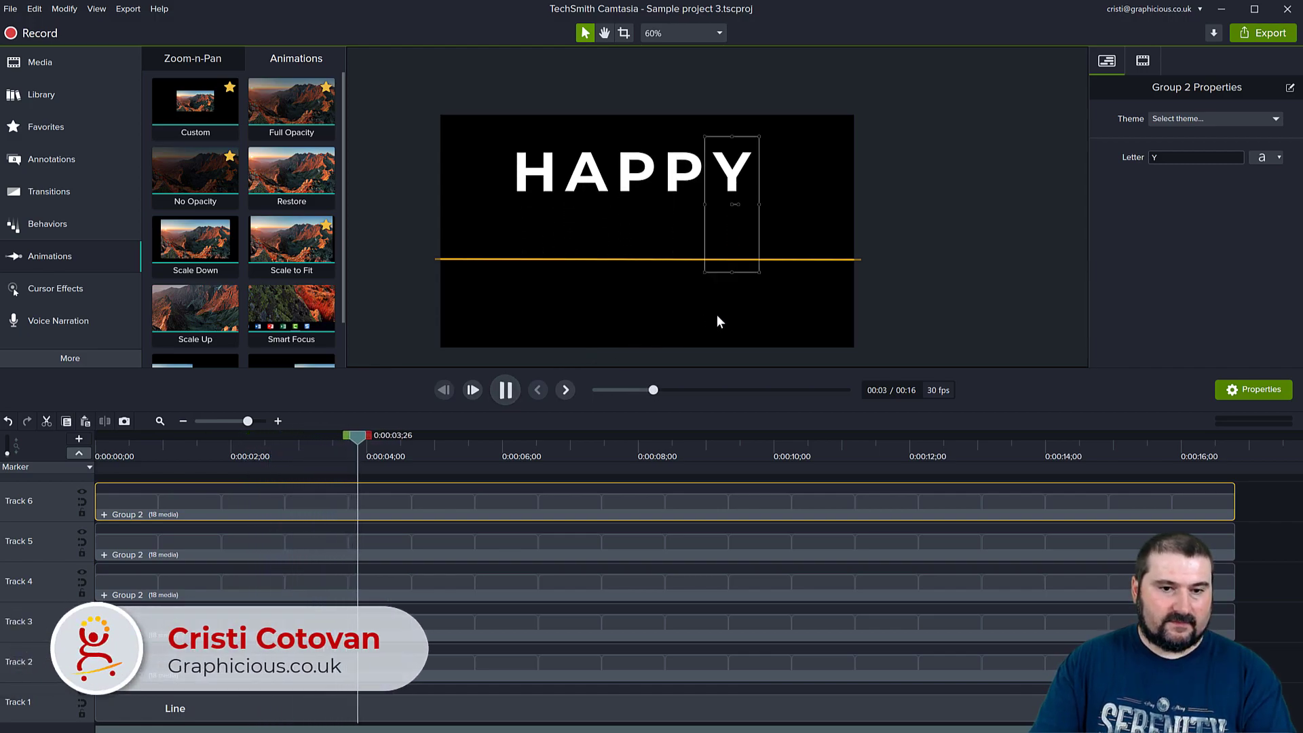
scroll(621, 300, "down", 1)
scroll(621, 301, "up", 2)
key("space")
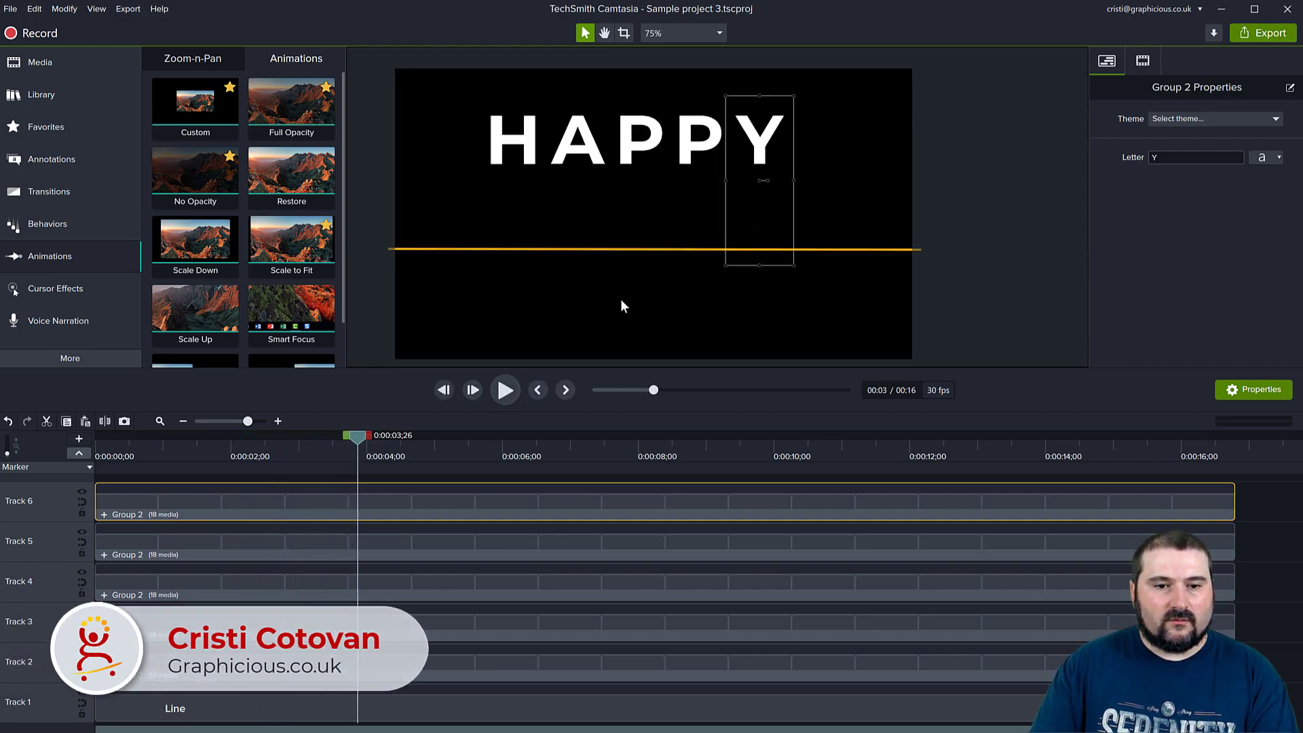
left_click_drag(621, 295, 694, 292)
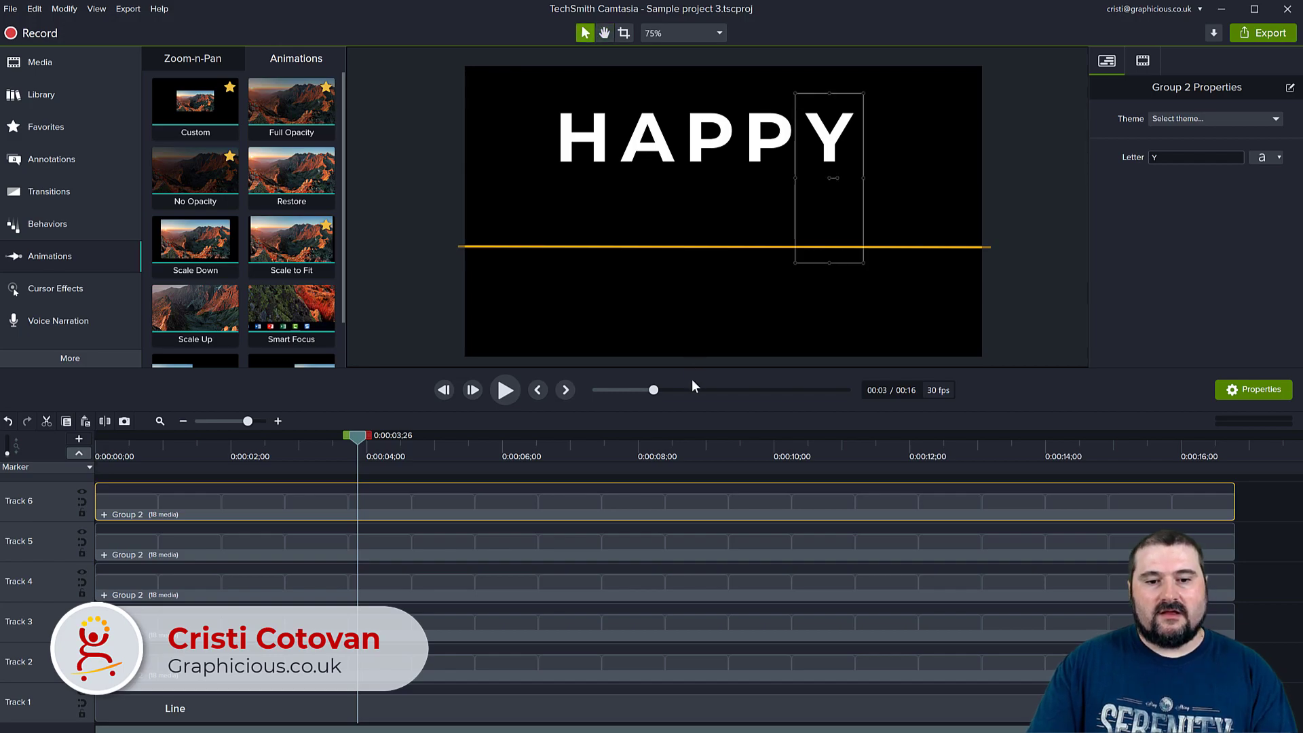
left_click_drag(338, 452, 94, 451)
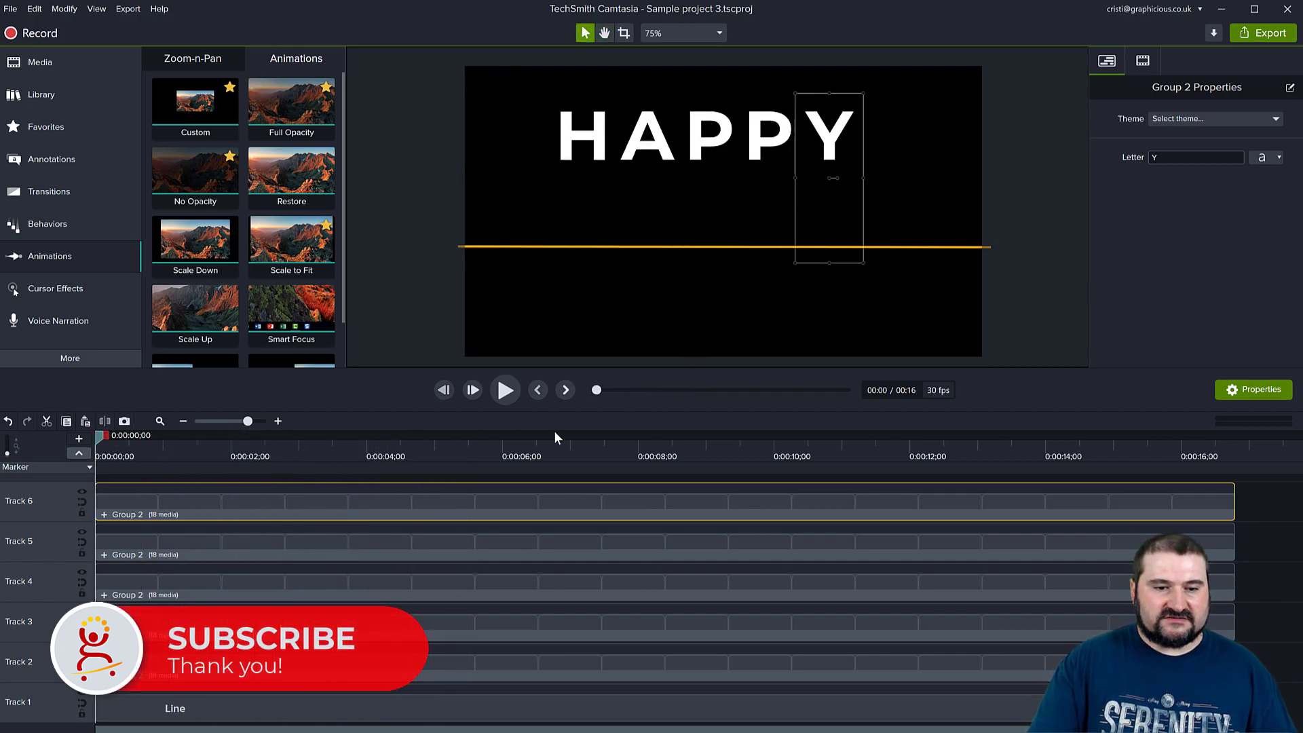
left_click(505, 392)
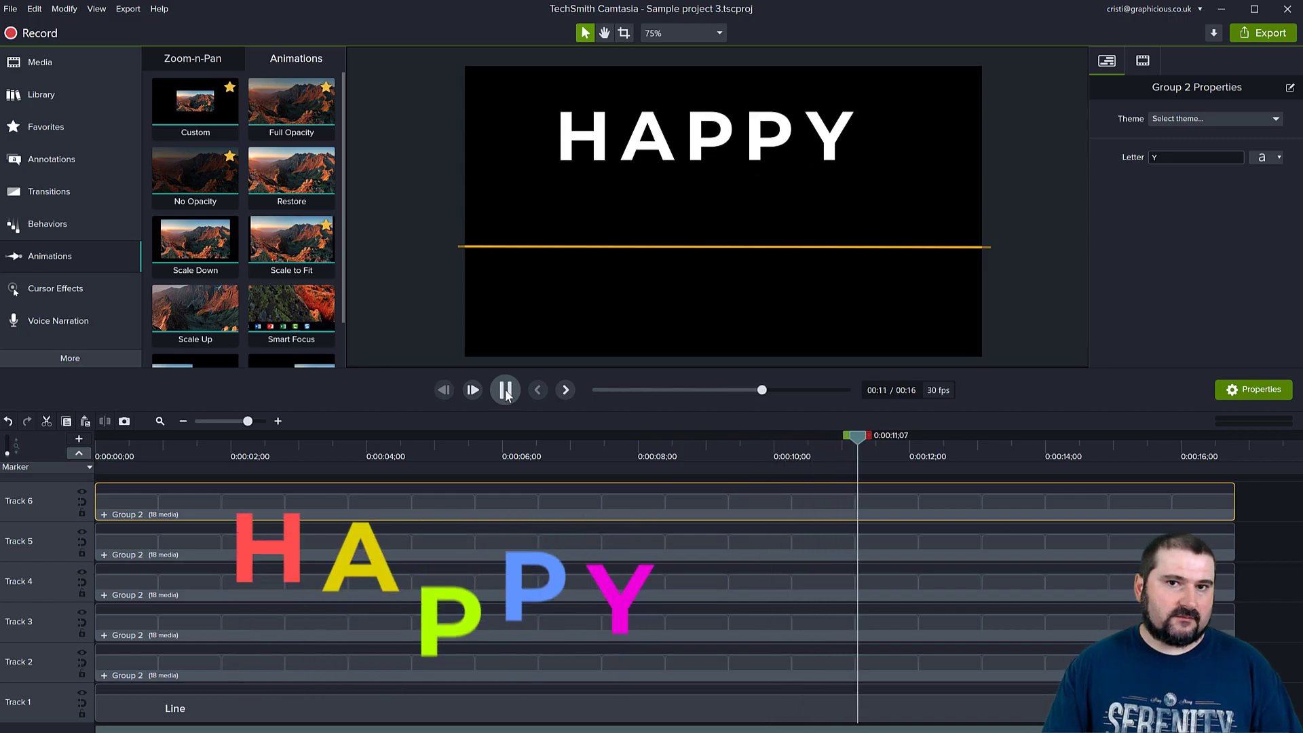
left_click(505, 391)
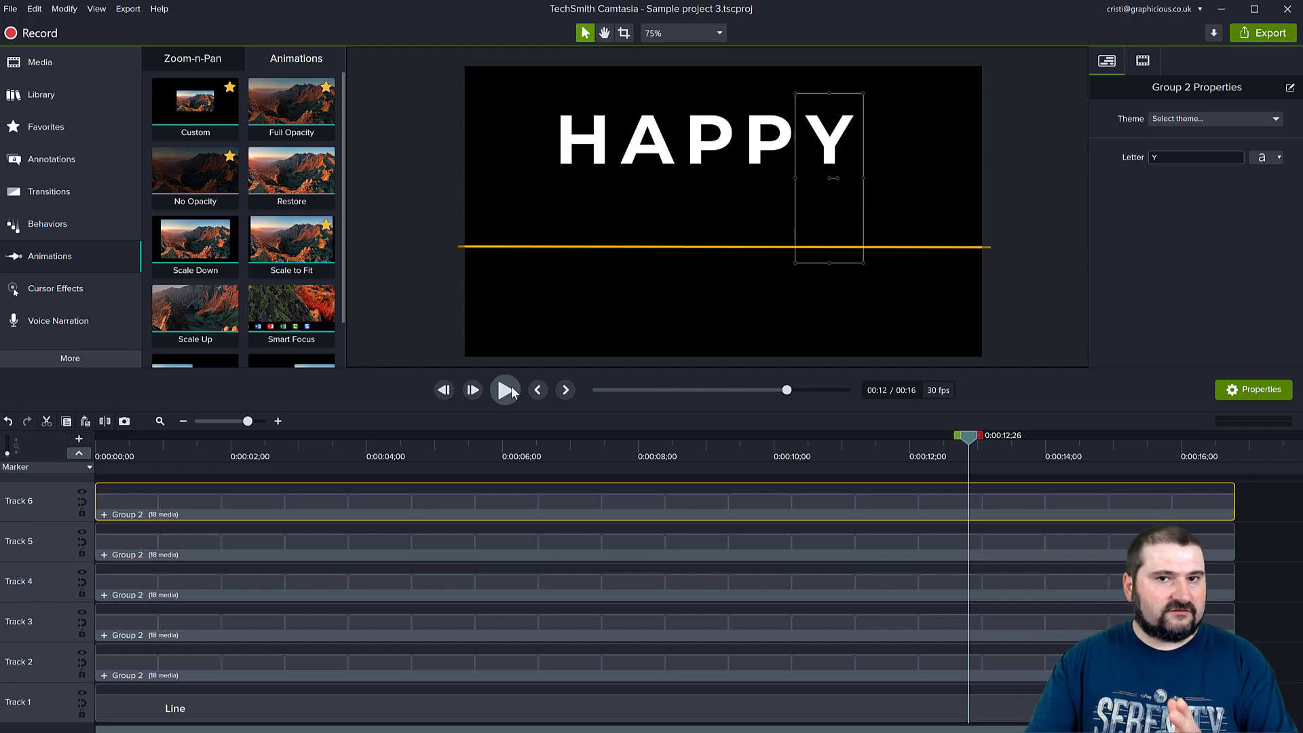
- Shift the A group on Track 3 about a quarter second later and play the animation from the start
left_click_drag(930, 436, 63, 446)
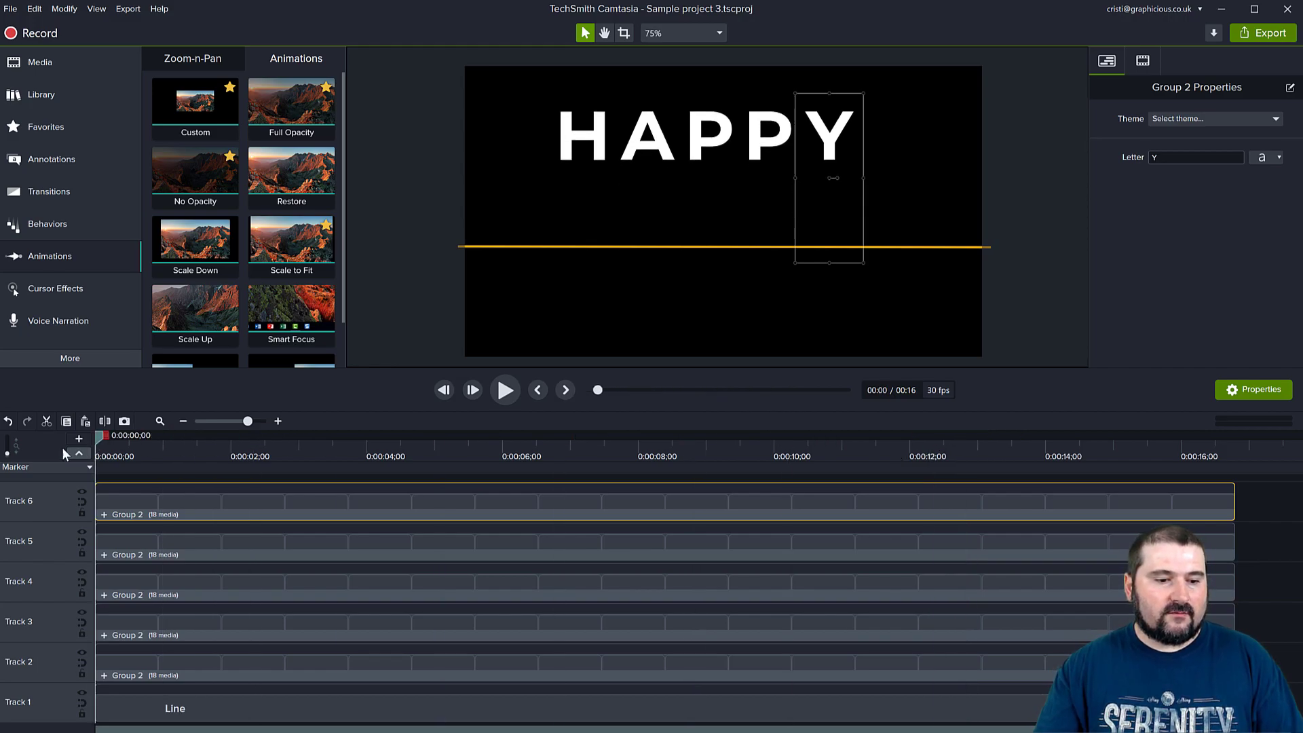
left_click(143, 622)
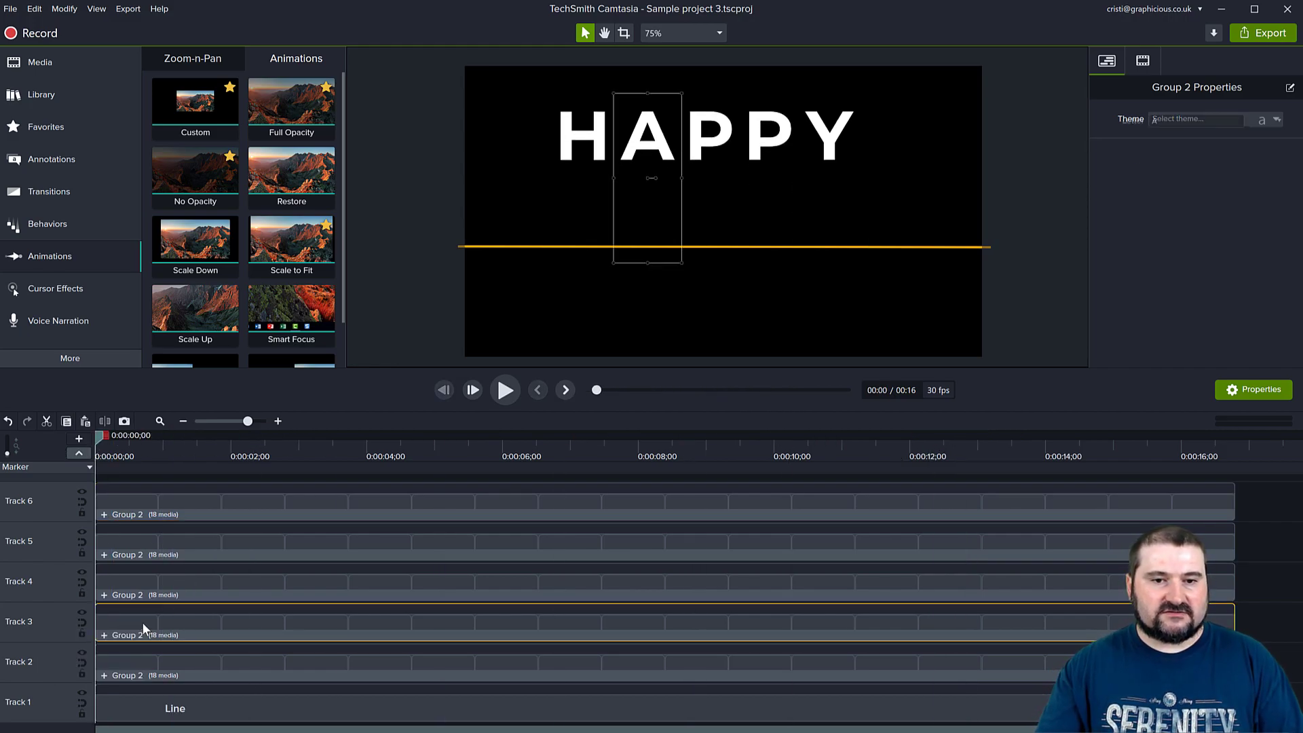
left_click_drag(143, 622, 160, 625)
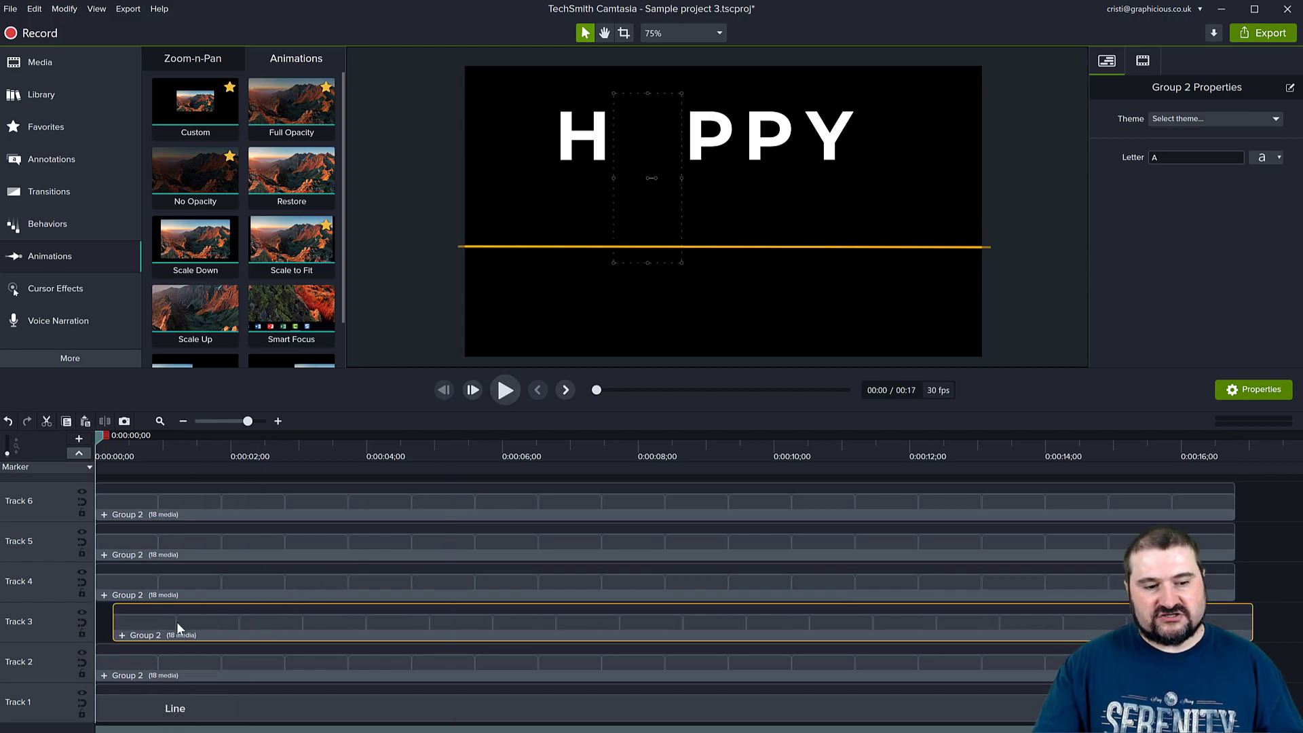
mouse_move(178, 626)
left_click(504, 389)
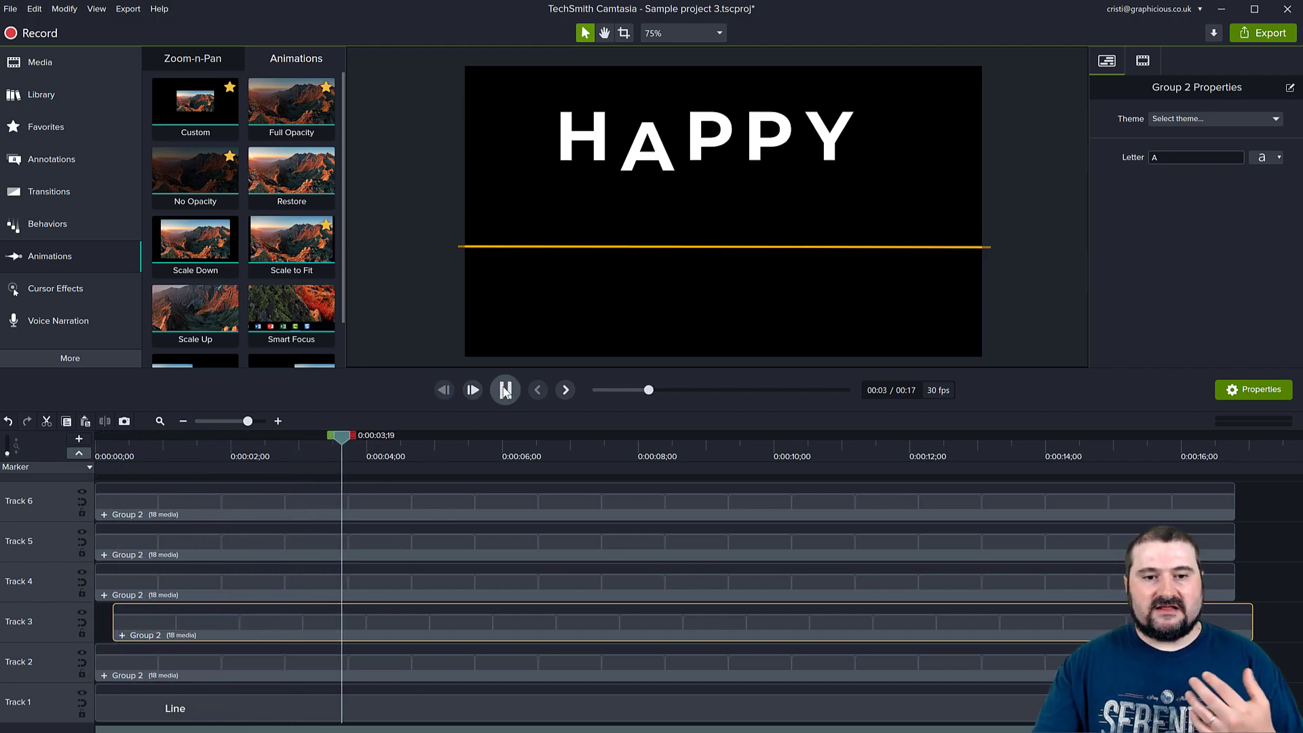
- Start the Track 4 group at 0:00:00;22, Track 5 at 0:00:00;16 and Track 6 at about 0:00:01;08, and return the playhead to the start
left_click_drag(478, 441, 144, 476)
left_click_drag(213, 586, 247, 583)
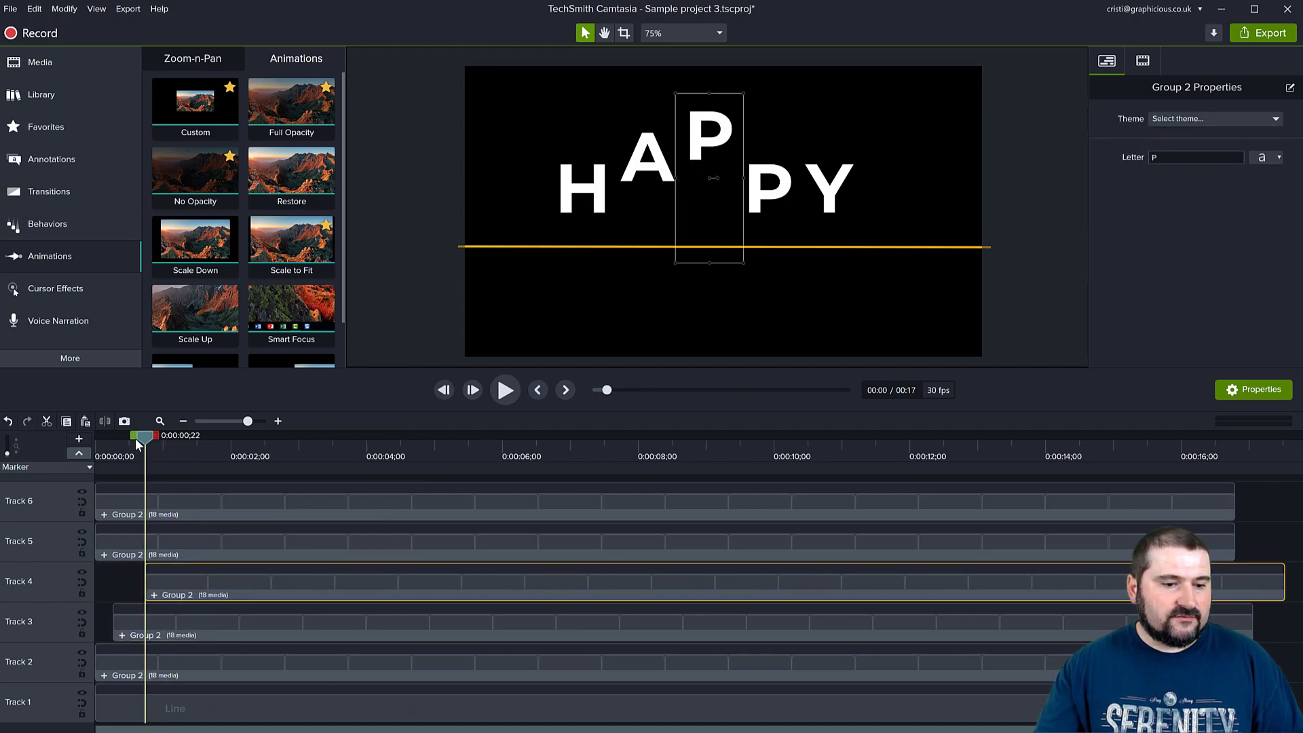
left_click_drag(138, 443, 131, 443)
left_click_drag(170, 548, 254, 511)
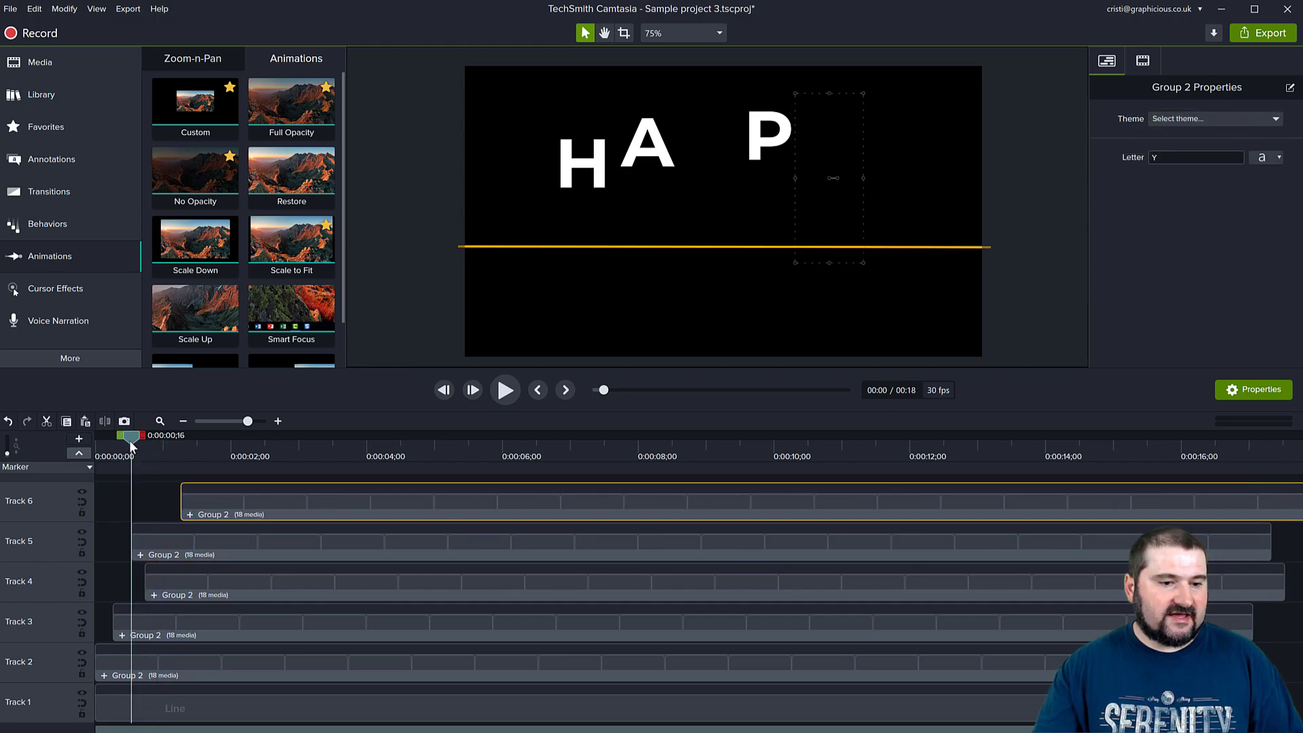
left_click_drag(132, 441, 63, 443)
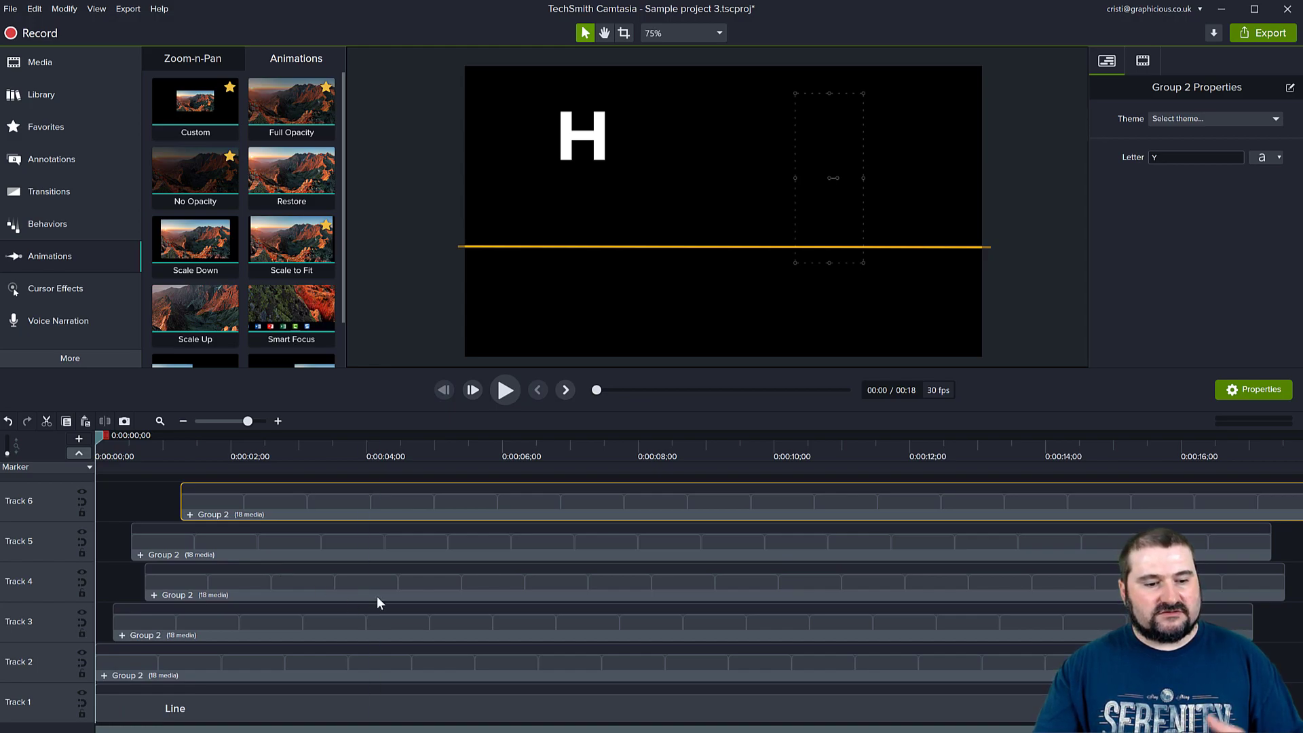
- Play the HAPPY animation from the start to examine the staggered bounce of all five letters
left_click(506, 390)
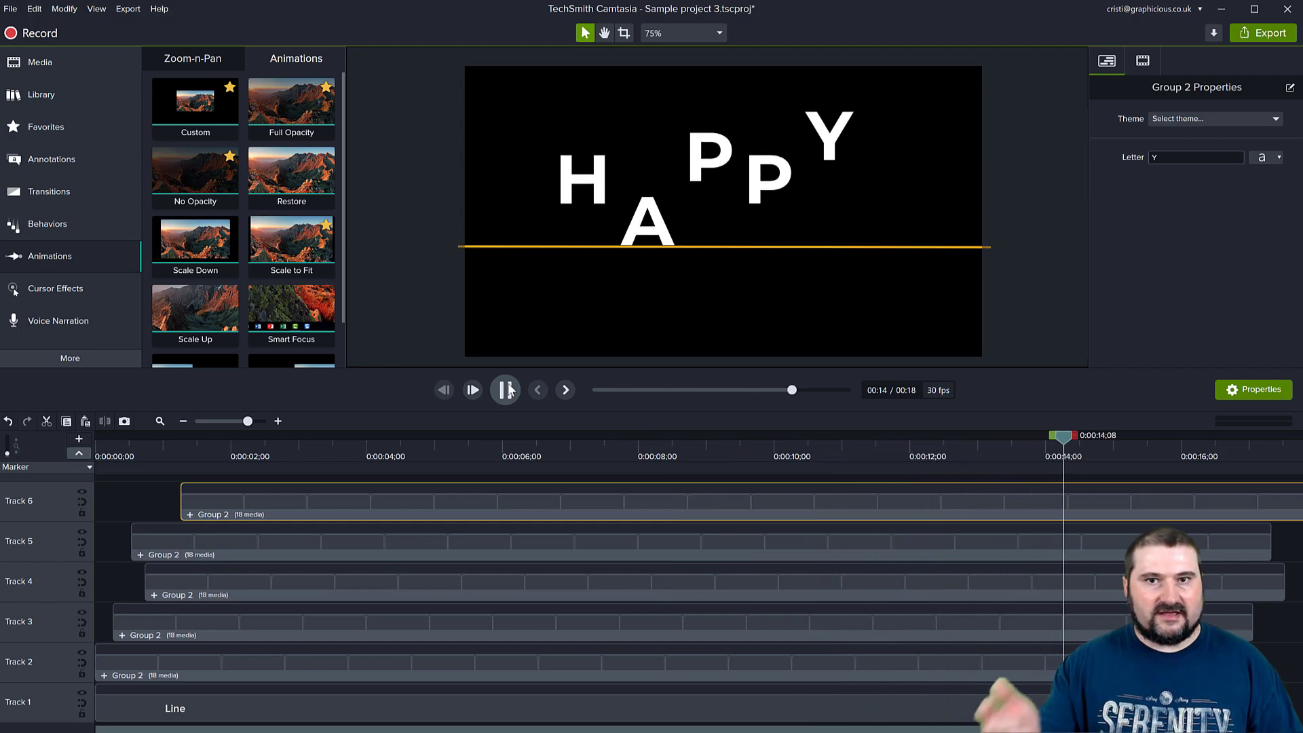
left_click(506, 391)
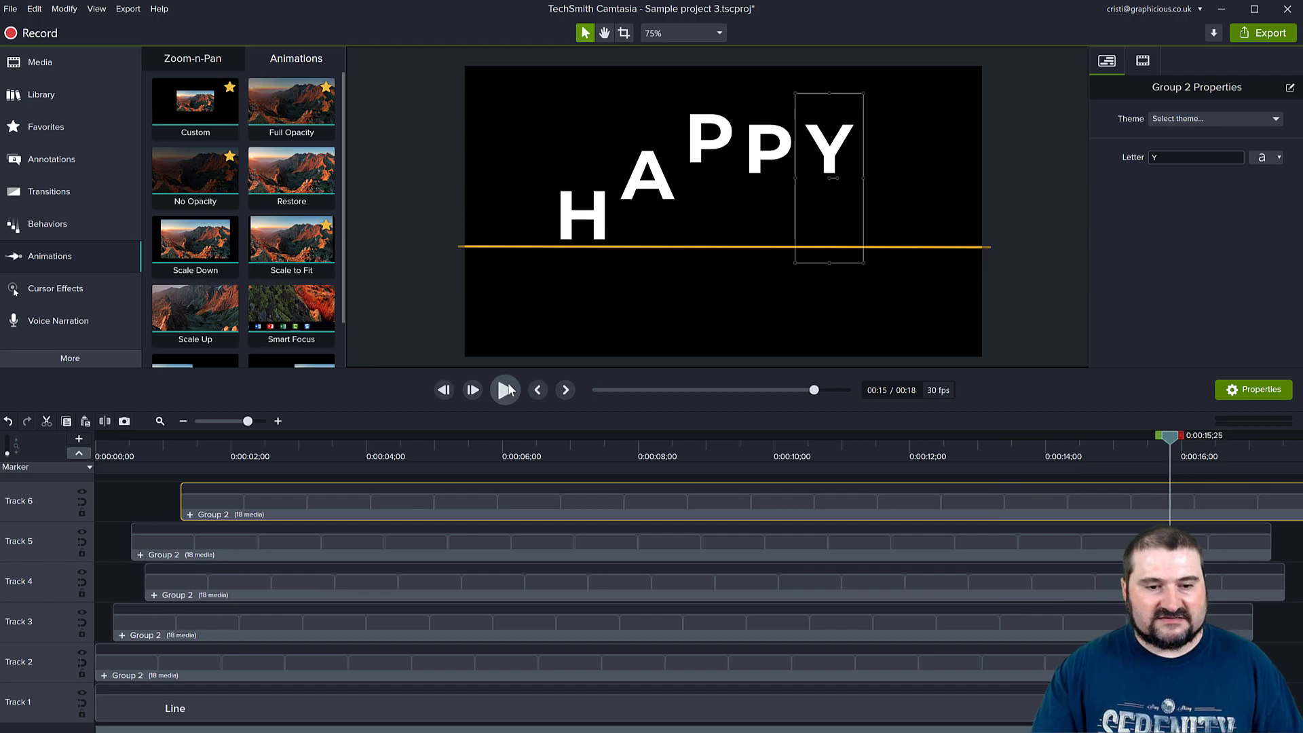
left_click_drag(815, 392, 565, 396)
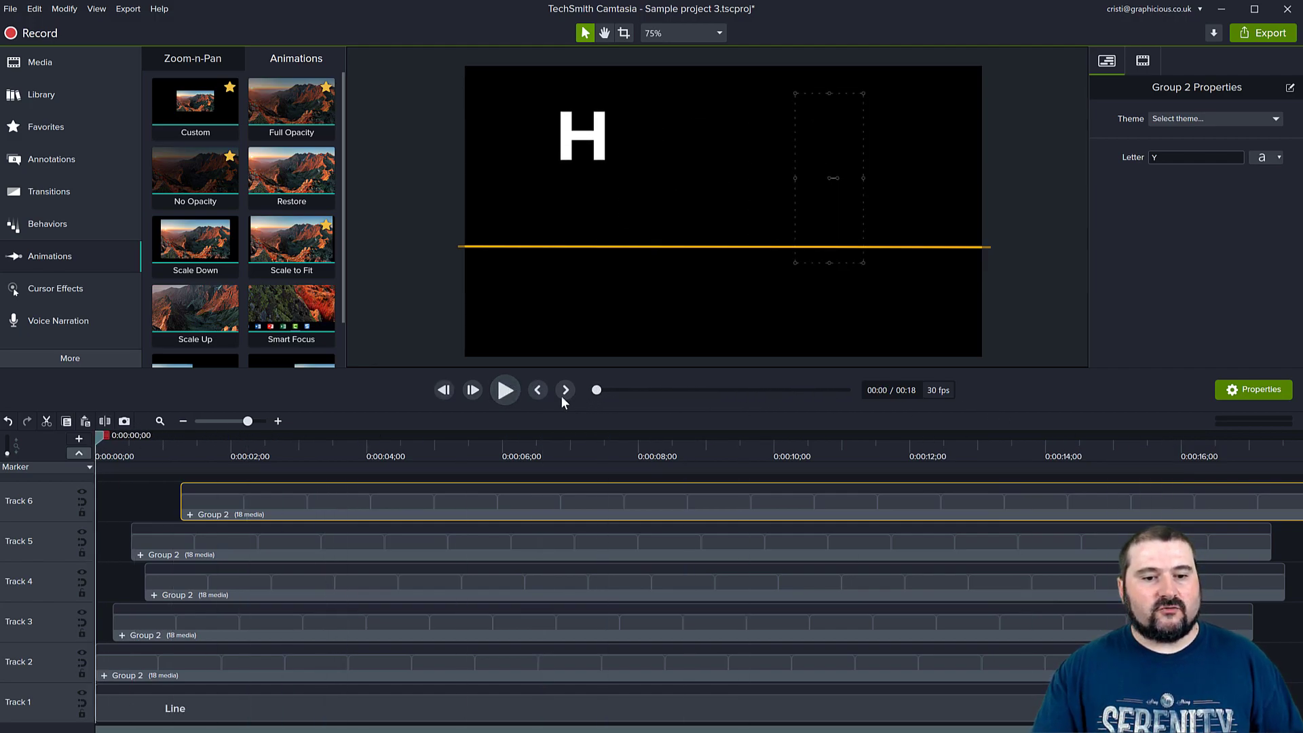
left_click(504, 390)
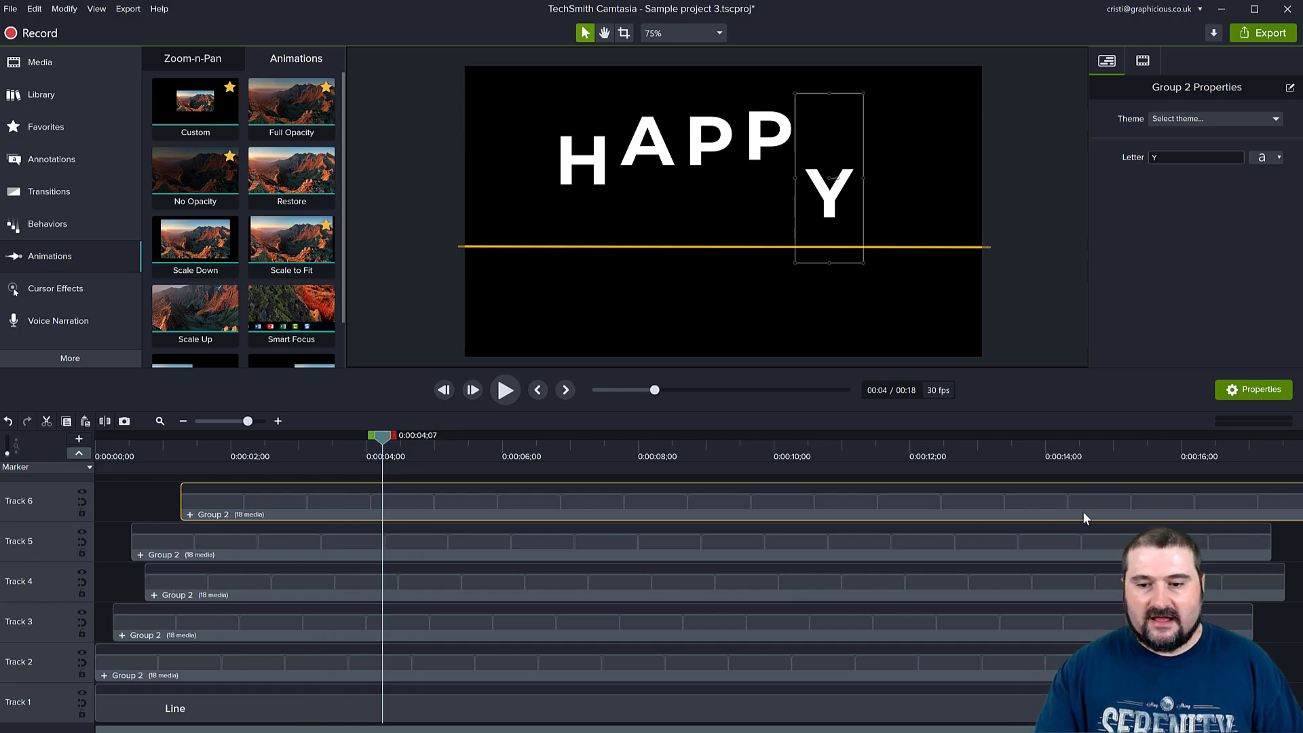
- Split the groups on Tracks 3 to 6 at 0:00:16;24, where the Track 2 group ends
scroll(1243, 617, "down", 2)
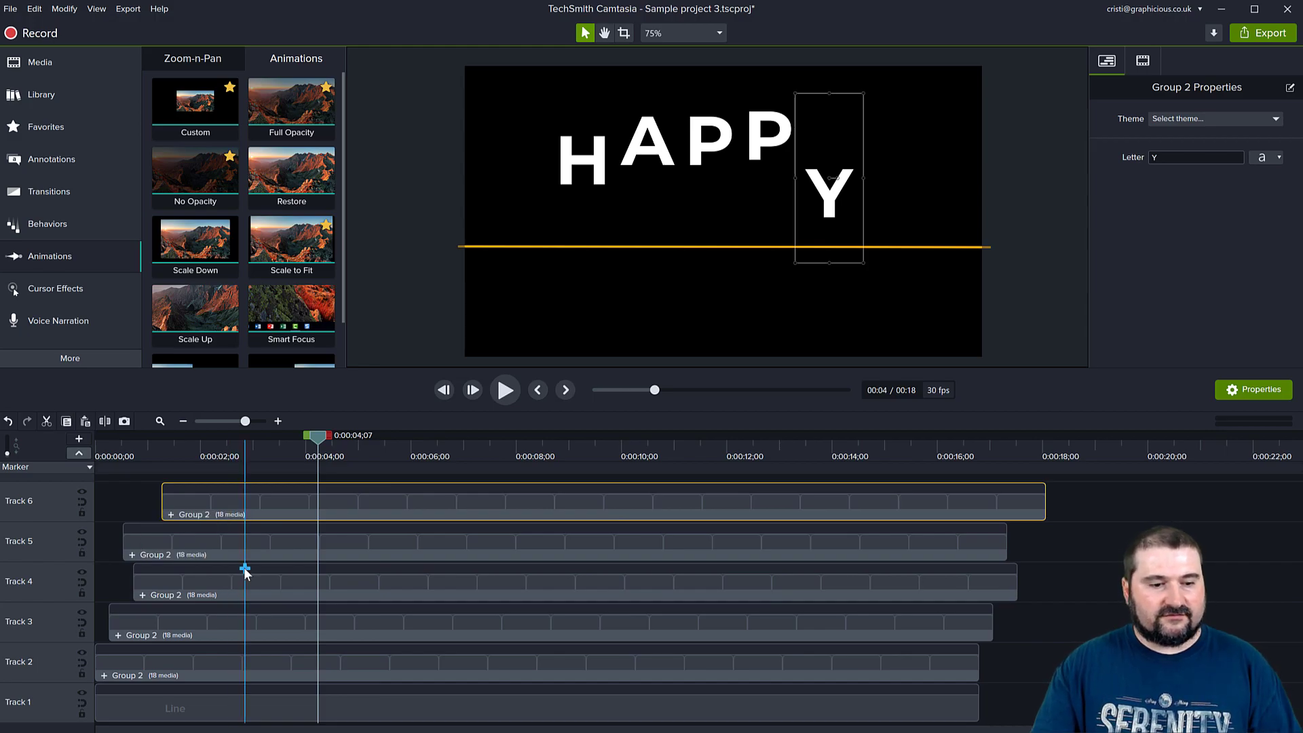
left_click_drag(318, 438, 984, 438)
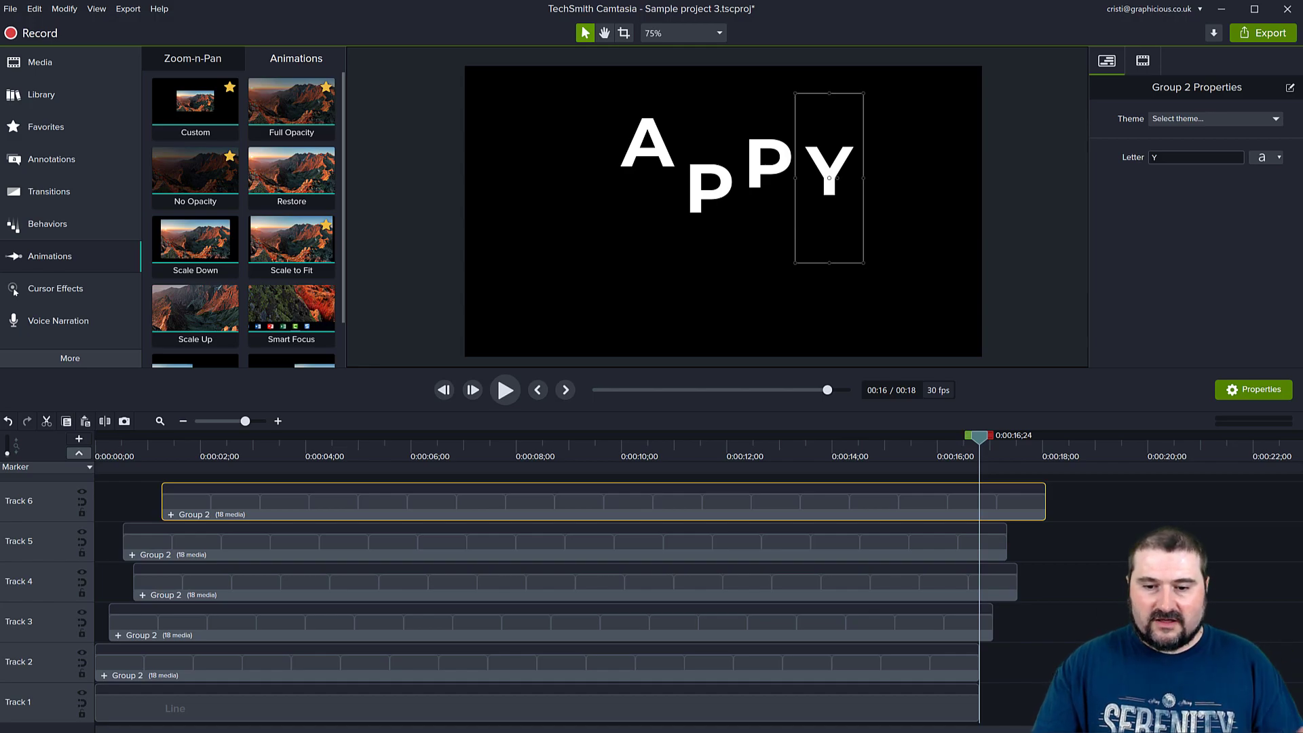
left_click_drag(1172, 503, 991, 632)
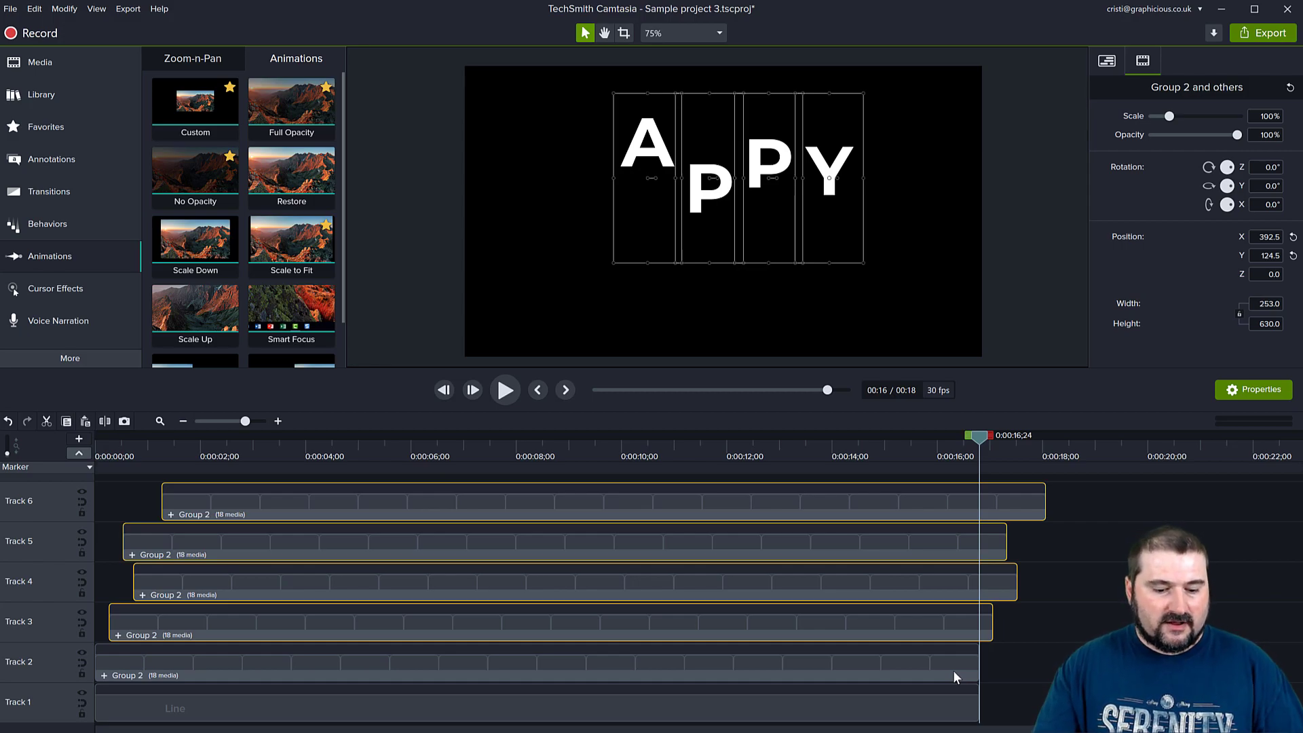
key("s")
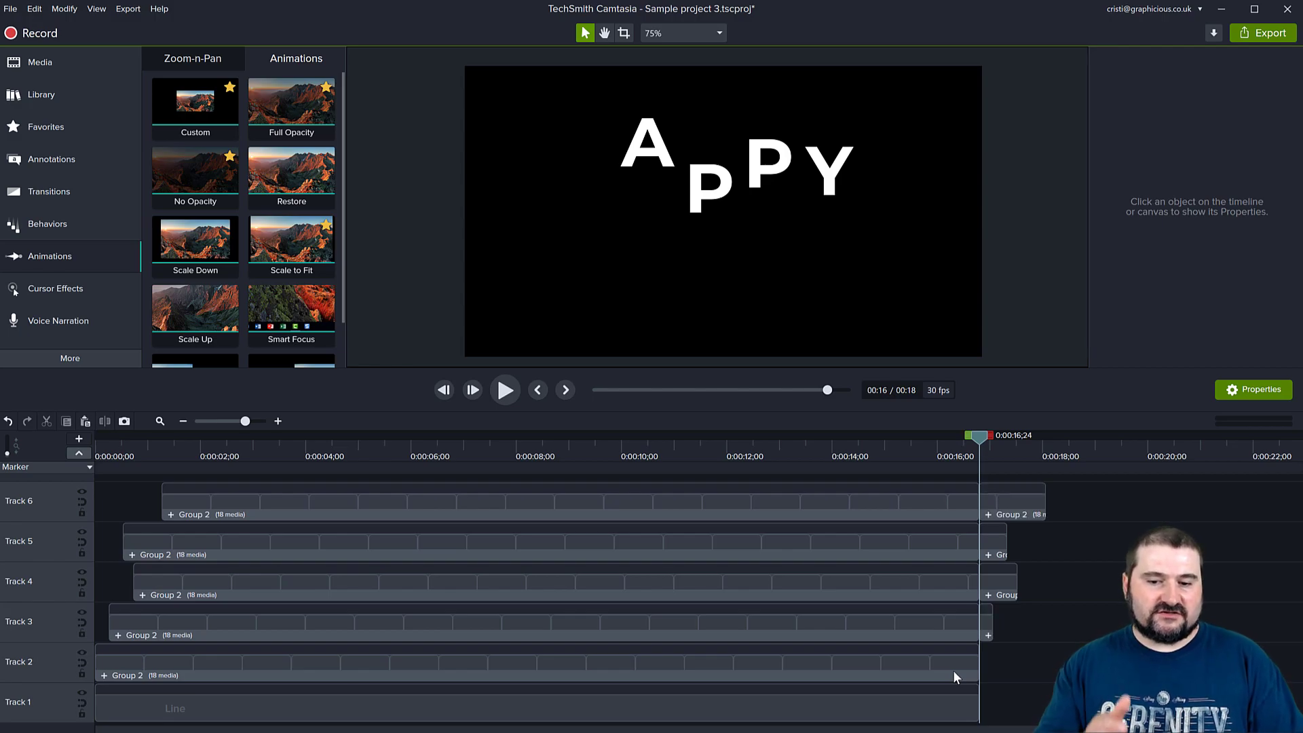
- Move the four split-off end pieces of Tracks 3 to 6 to the timeline start, filling the gaps before their groups
left_click_drag(1152, 495, 991, 636)
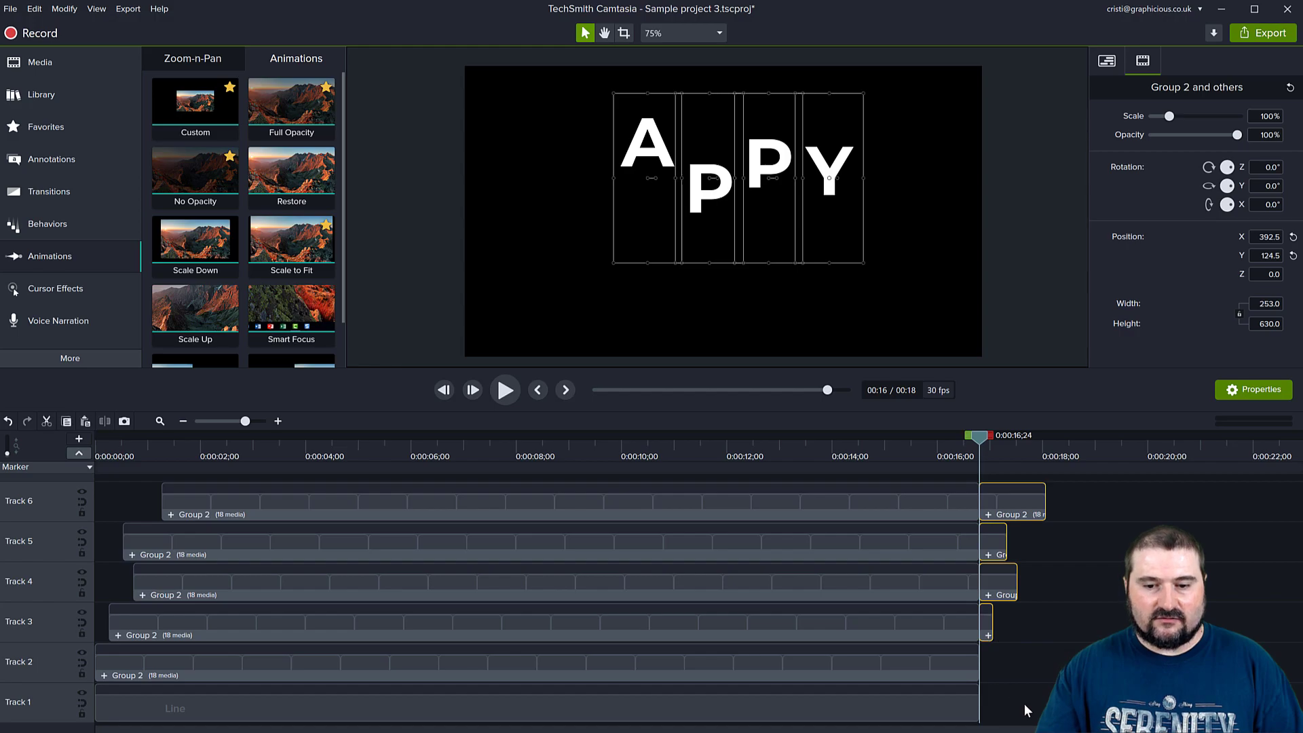
left_click_drag(1020, 509, 1080, 509)
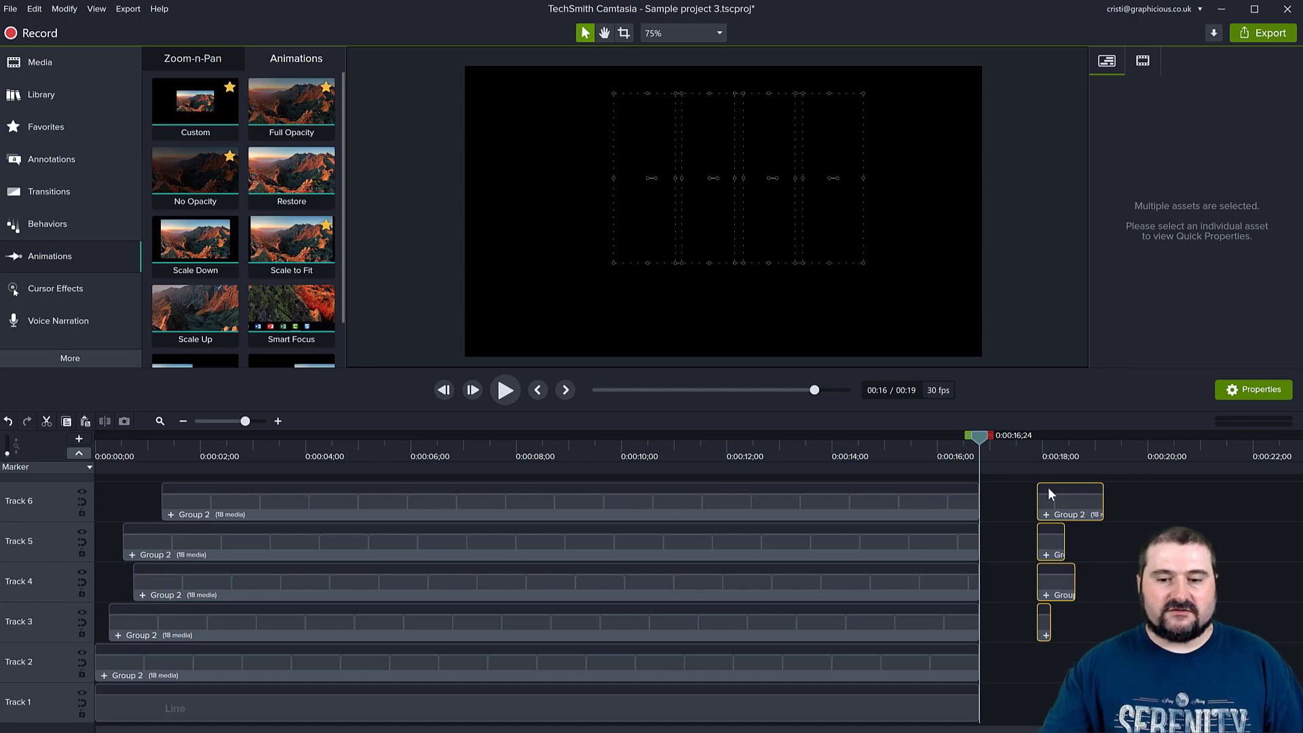
left_click_drag(979, 436, 1032, 436)
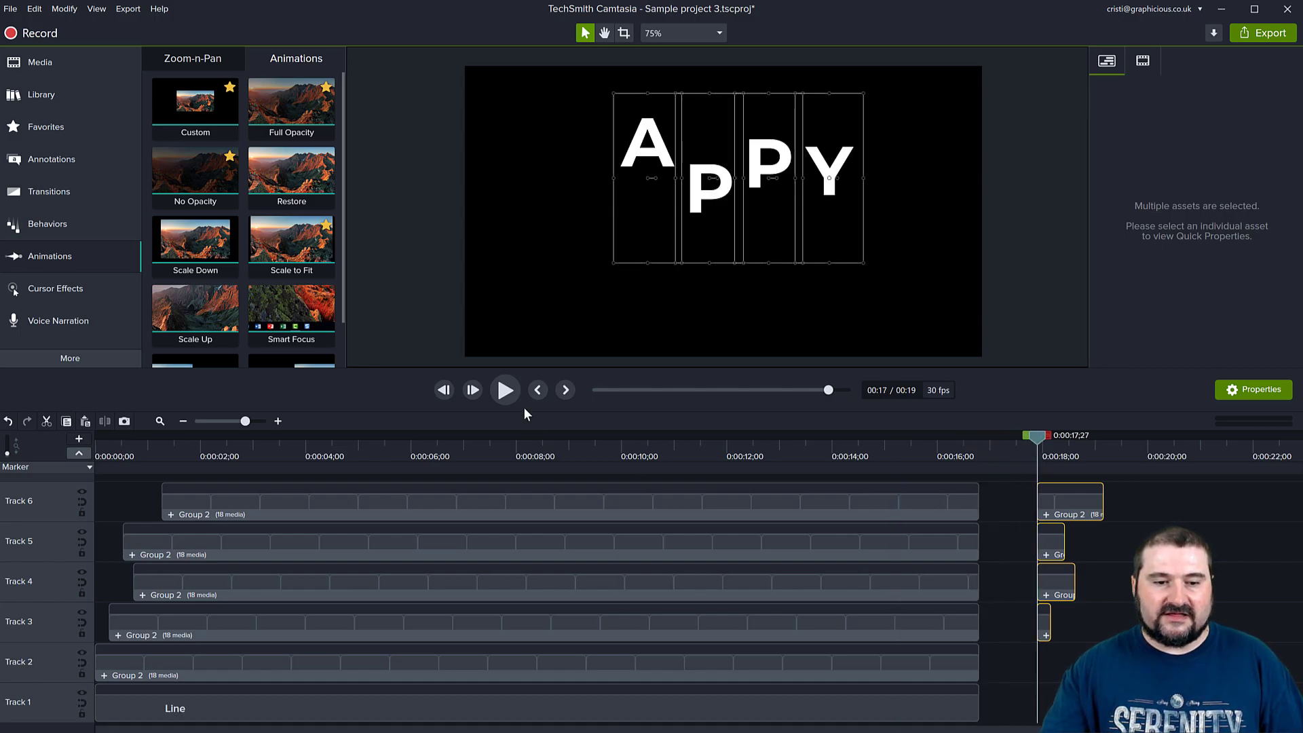
left_click(505, 391)
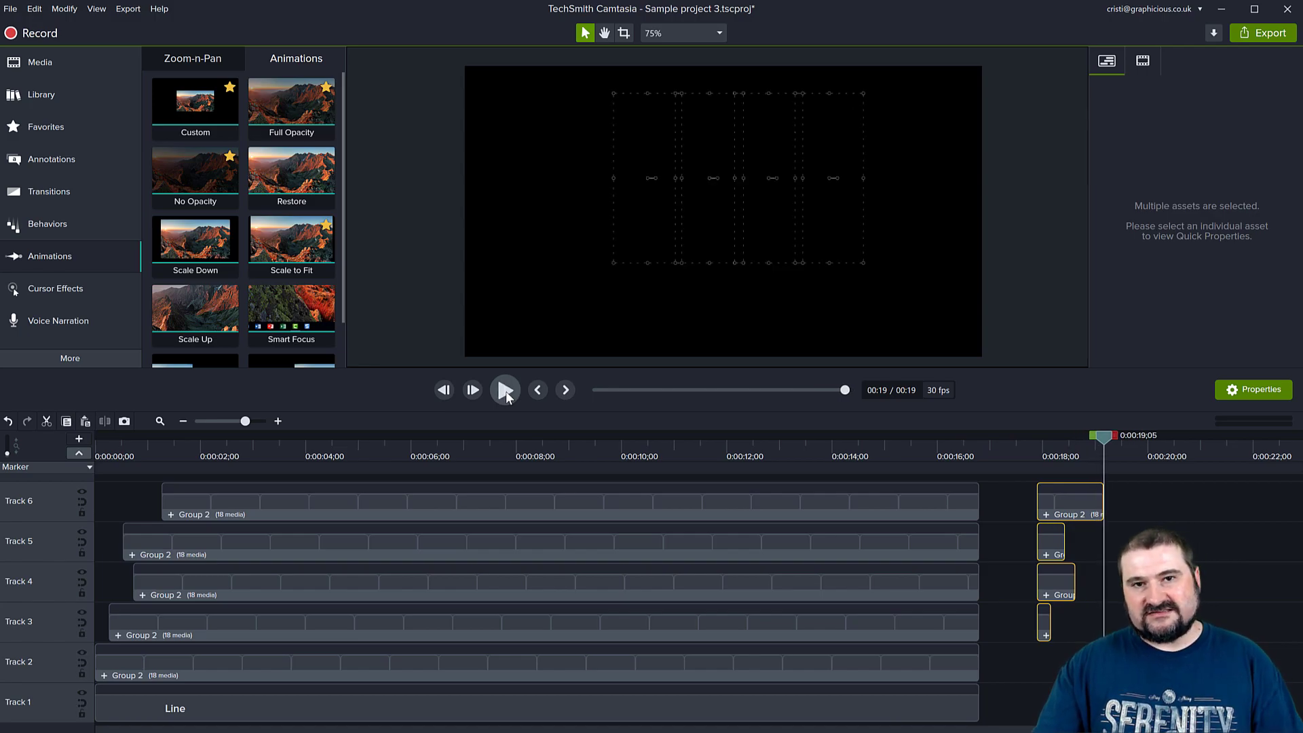
left_click_drag(1073, 504, 1143, 503)
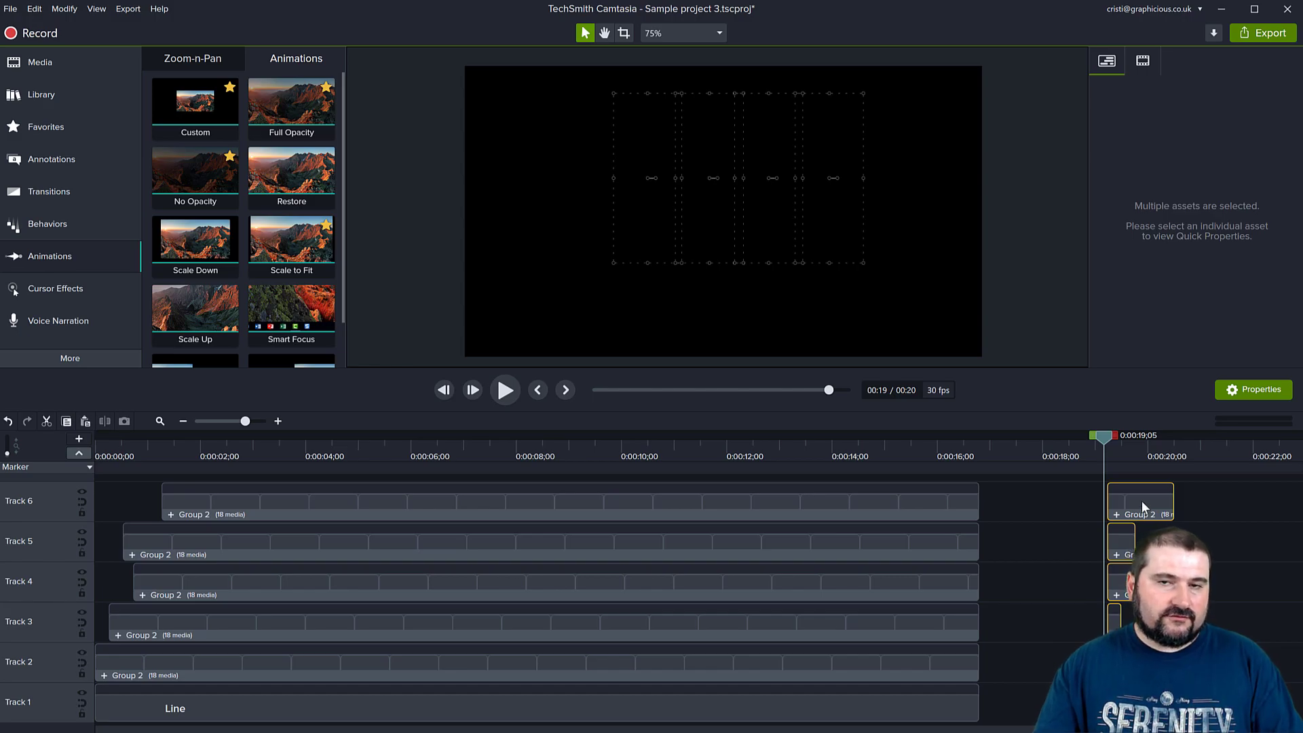
left_click_drag(1143, 498, 120, 496)
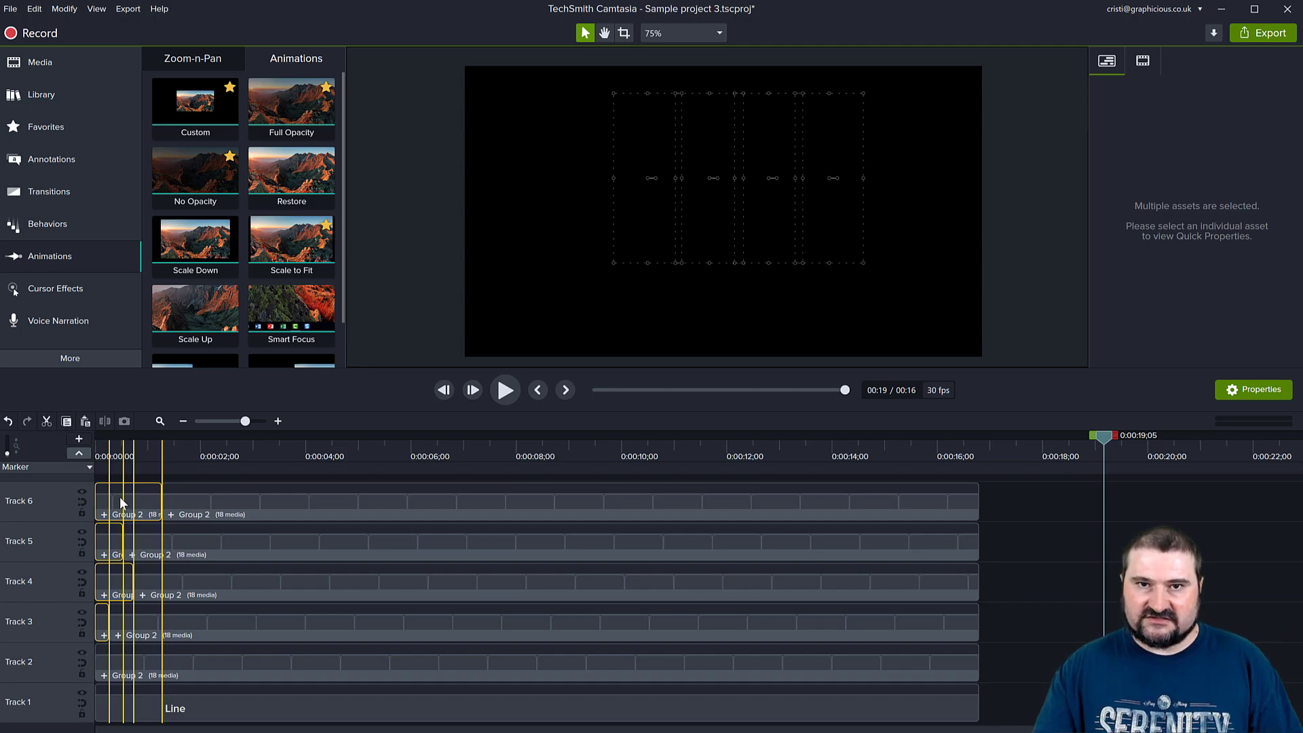
left_click_drag(120, 498, 119, 498)
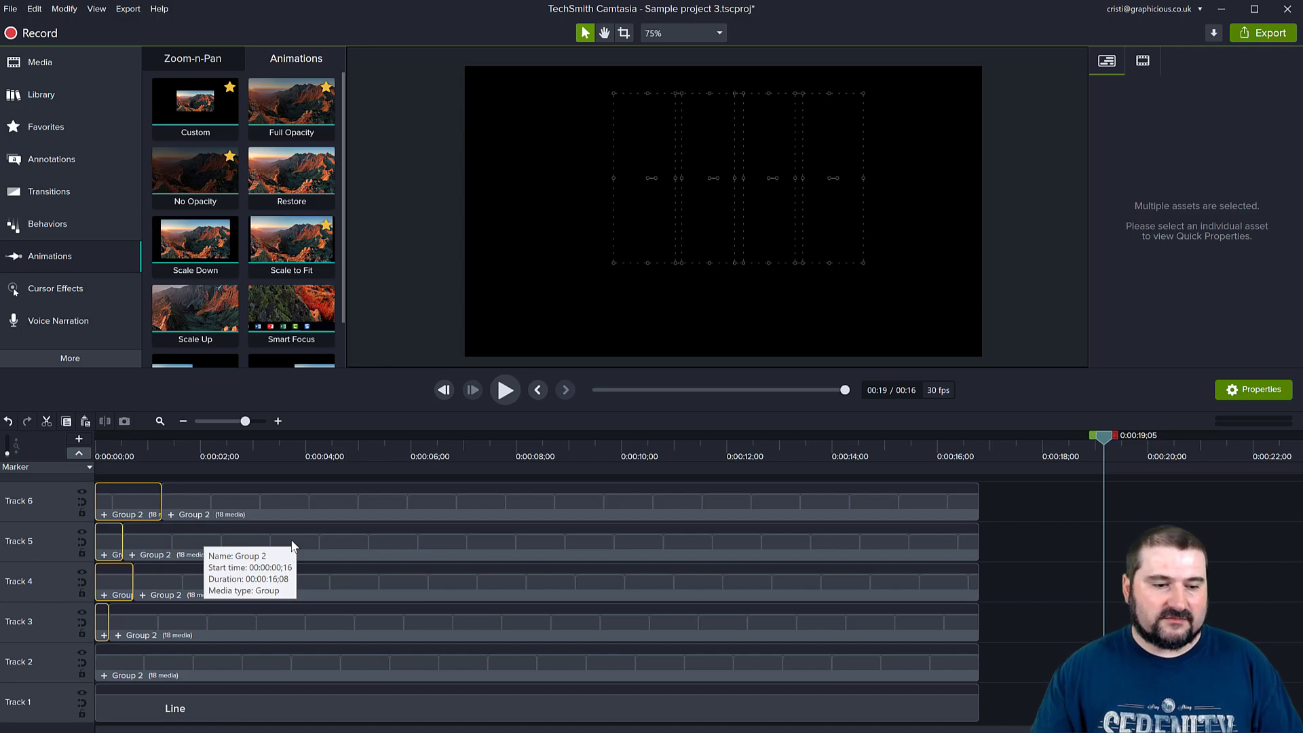
- Play the whole HAPPY animation from 0:00:00;00 to its end with nothing selected
left_click(407, 456)
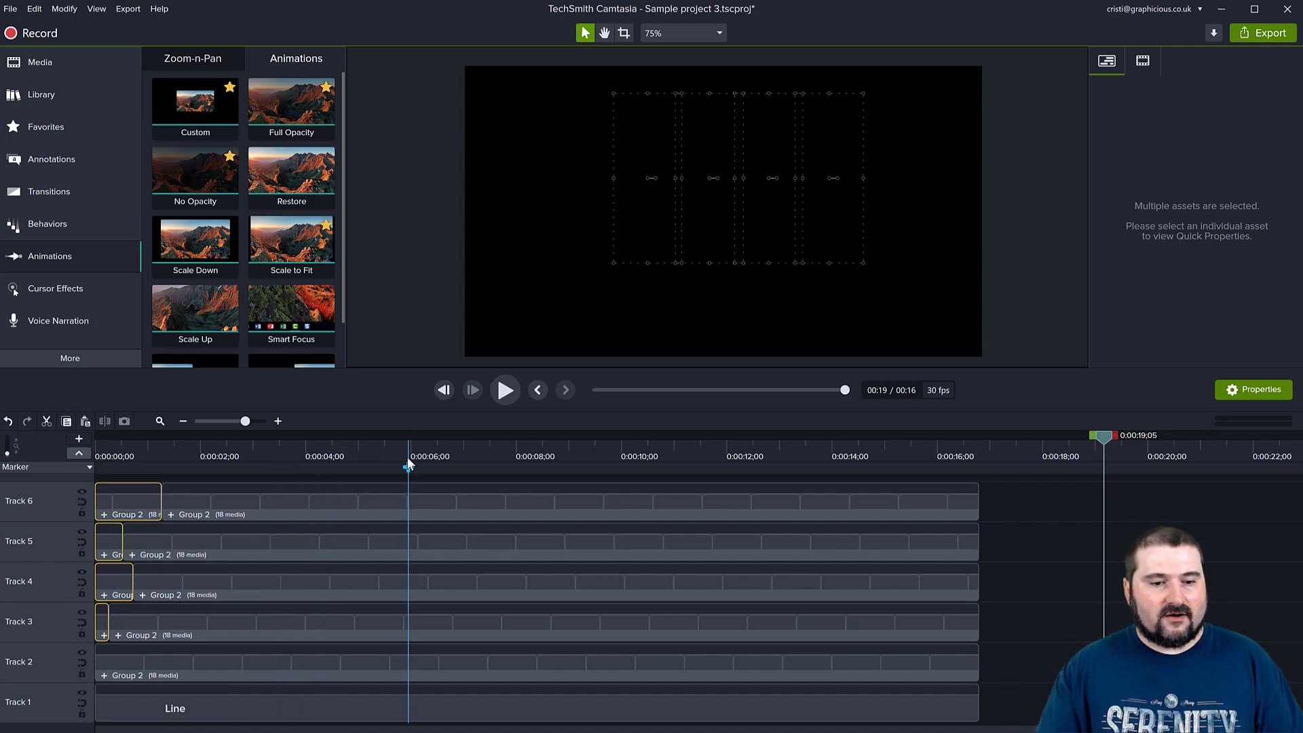
left_click_drag(407, 439, 1, 447)
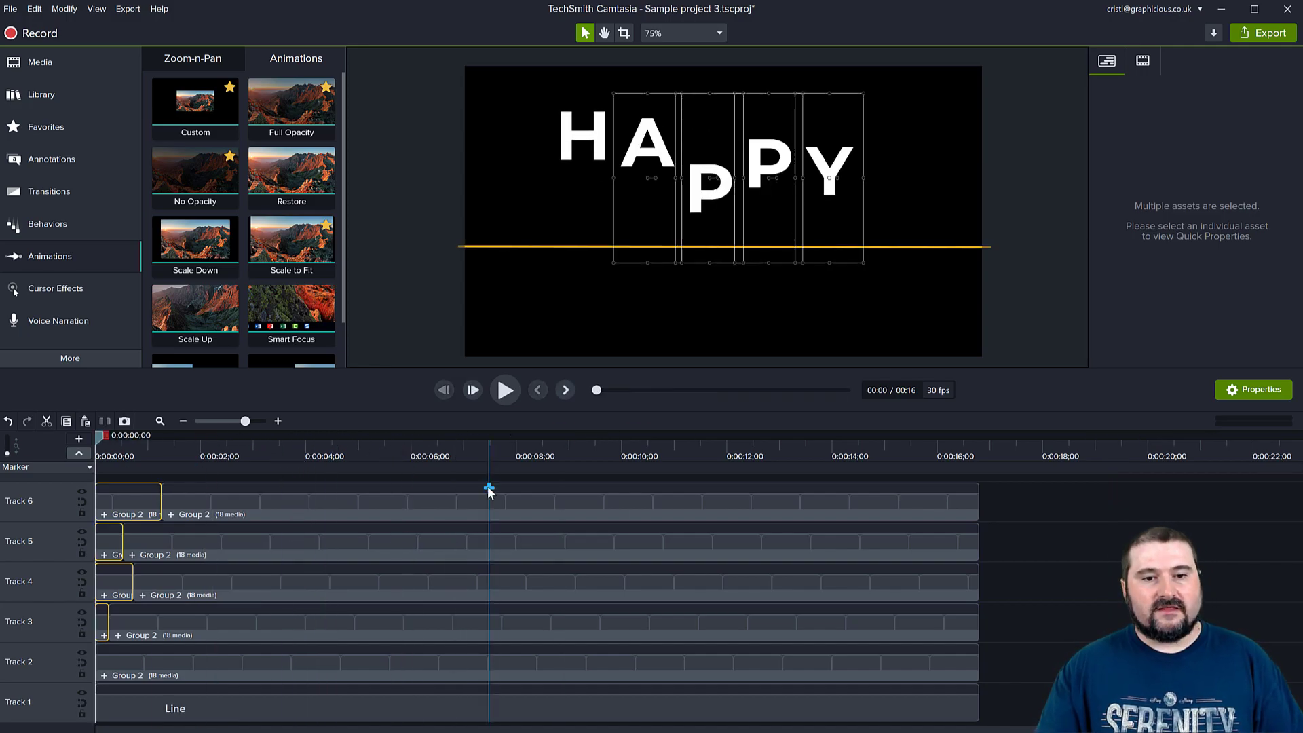
left_click(1147, 556)
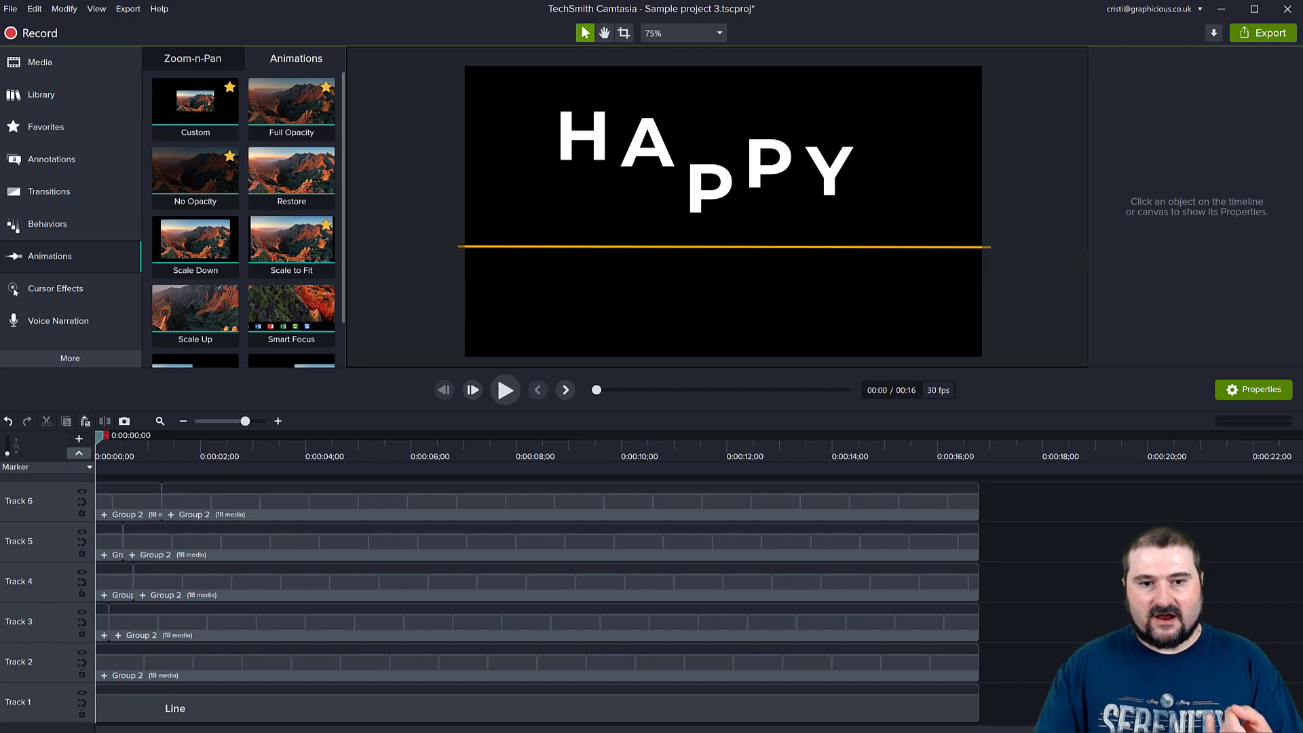
left_click(505, 391)
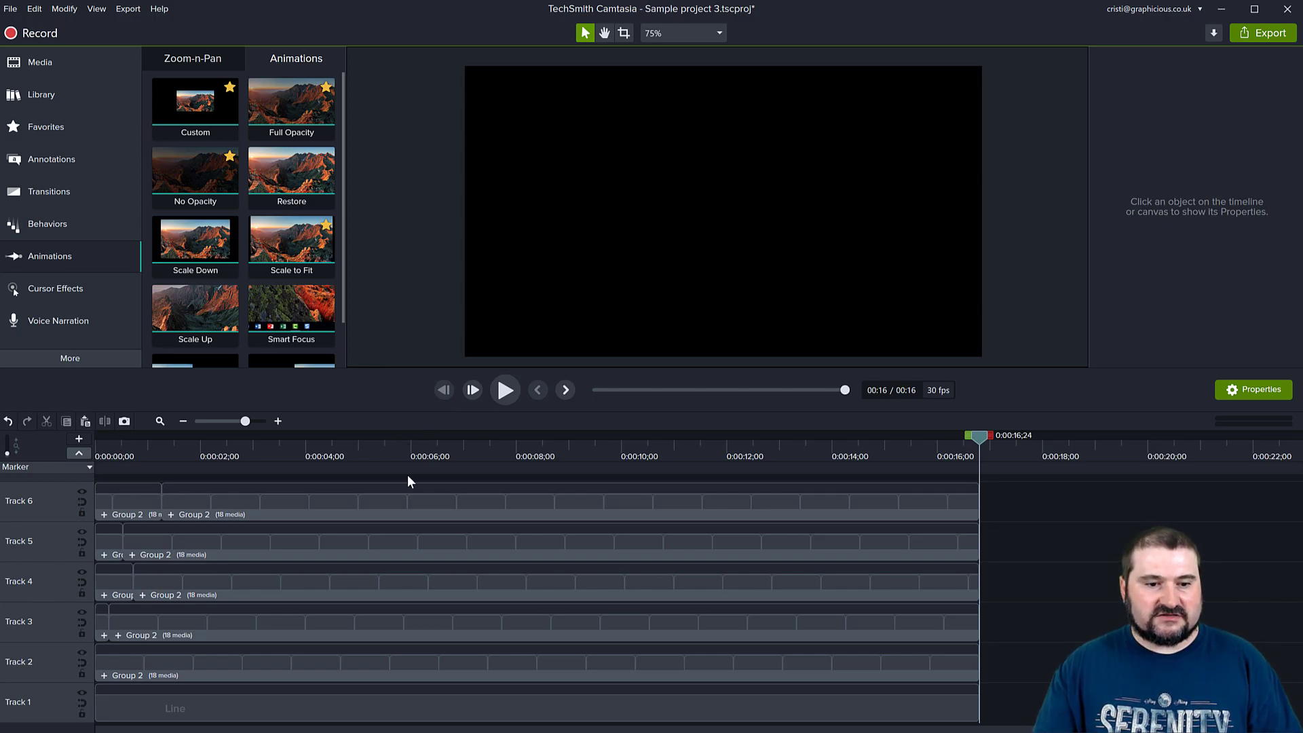
left_click(392, 511)
left_click(144, 503)
left_click(192, 506)
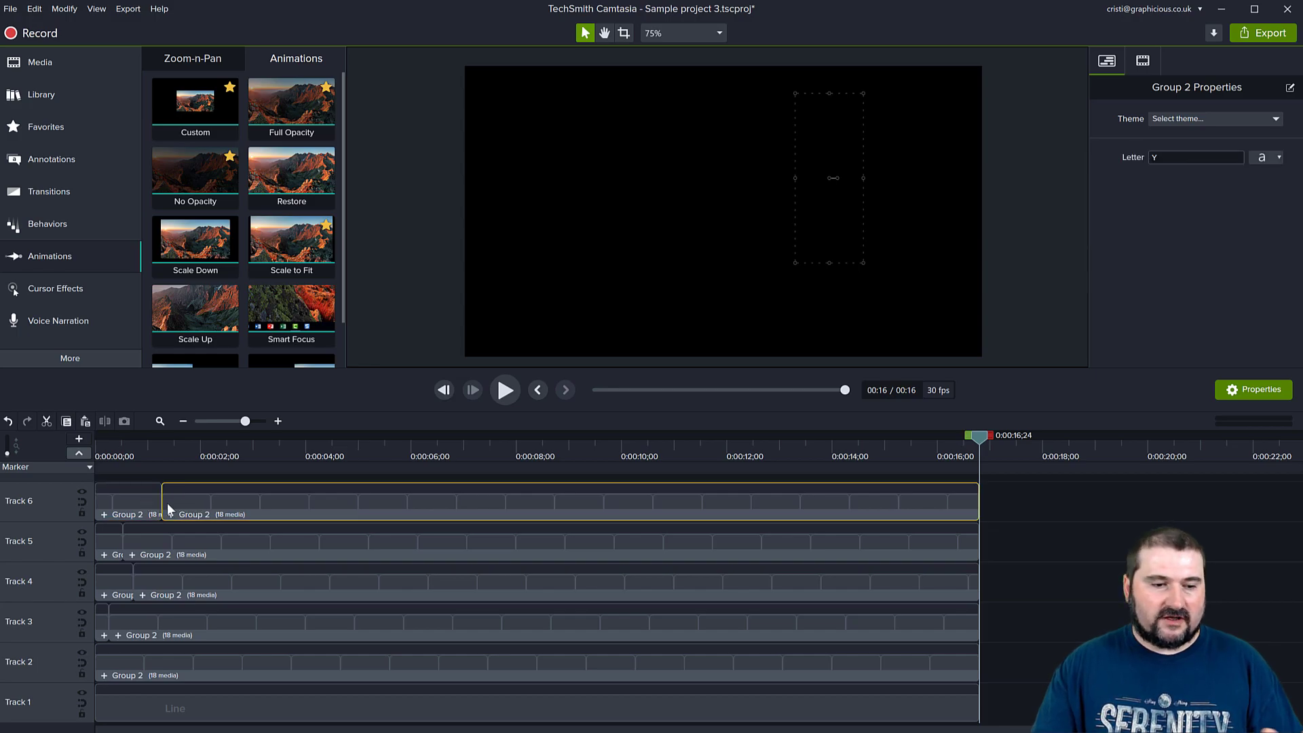
left_click(136, 505)
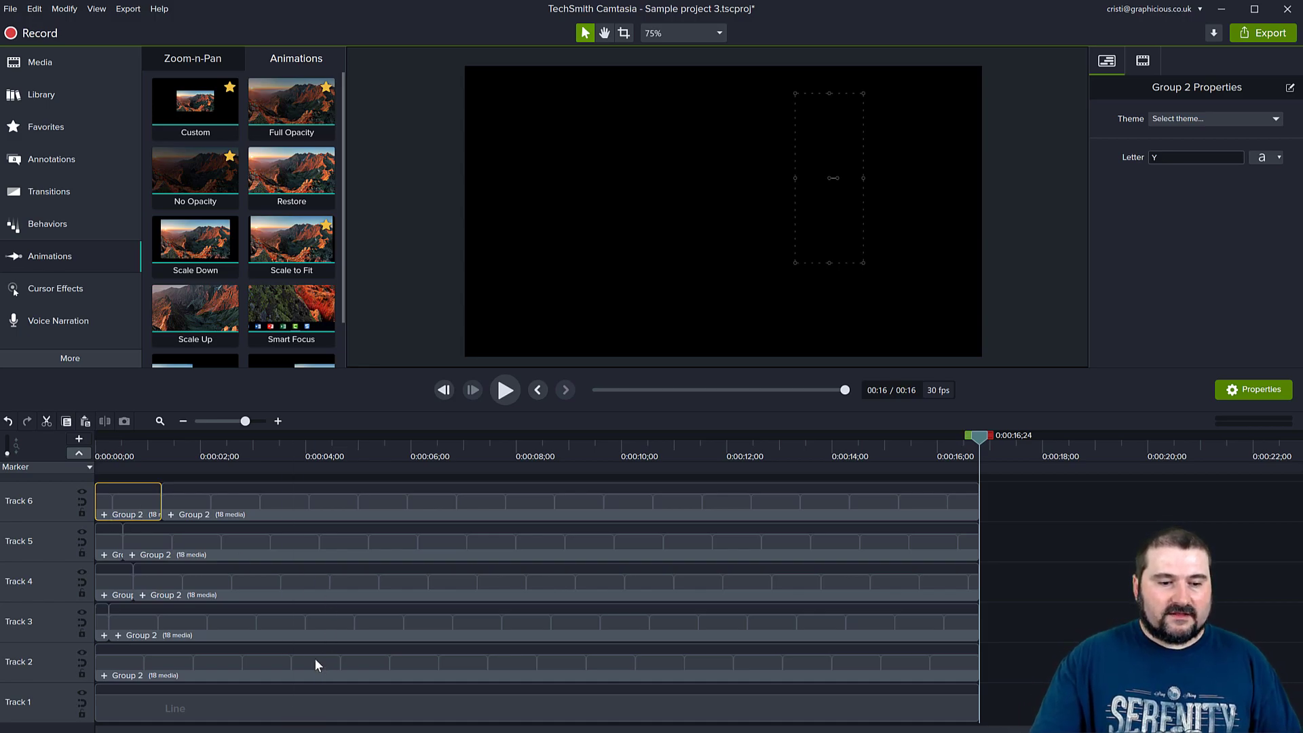
- Select both groups on Track 3 and rename Tracks 2 to 6 as H, A, P, P and Y
left_click_drag(1019, 627, 101, 619)
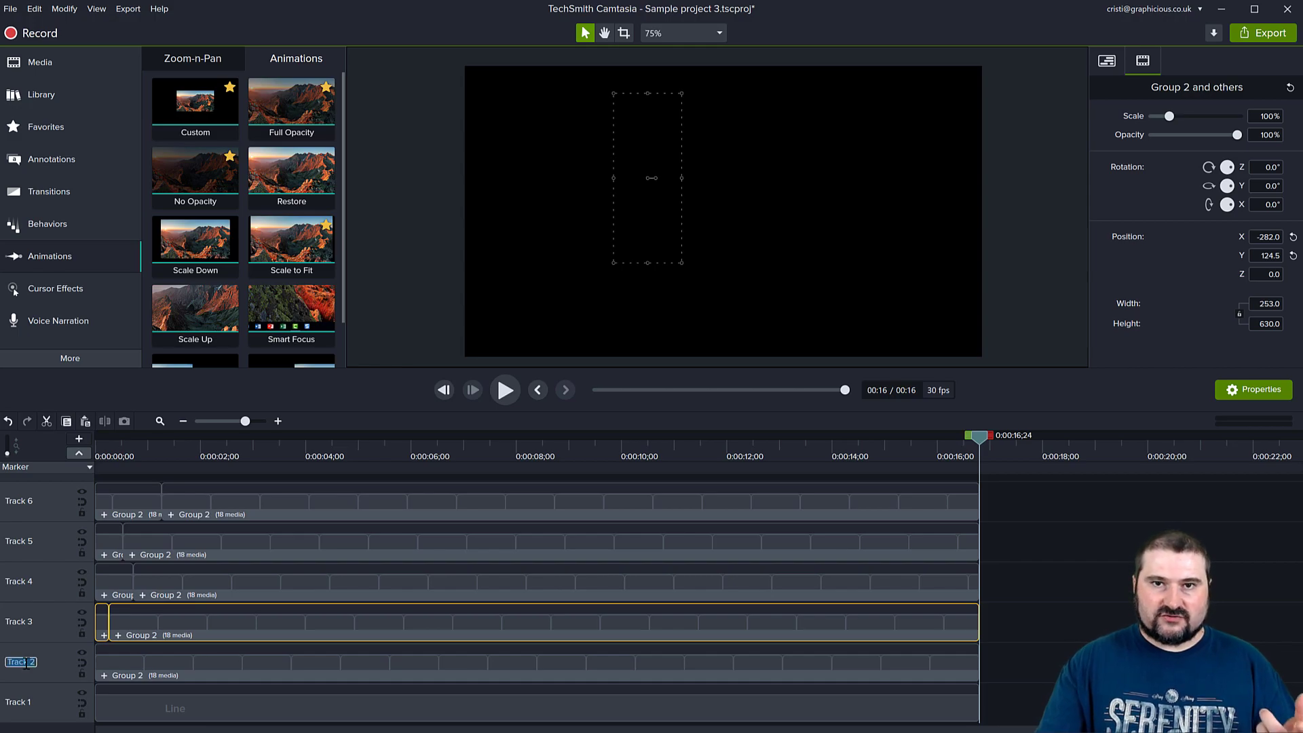
type("H")
key("Return")
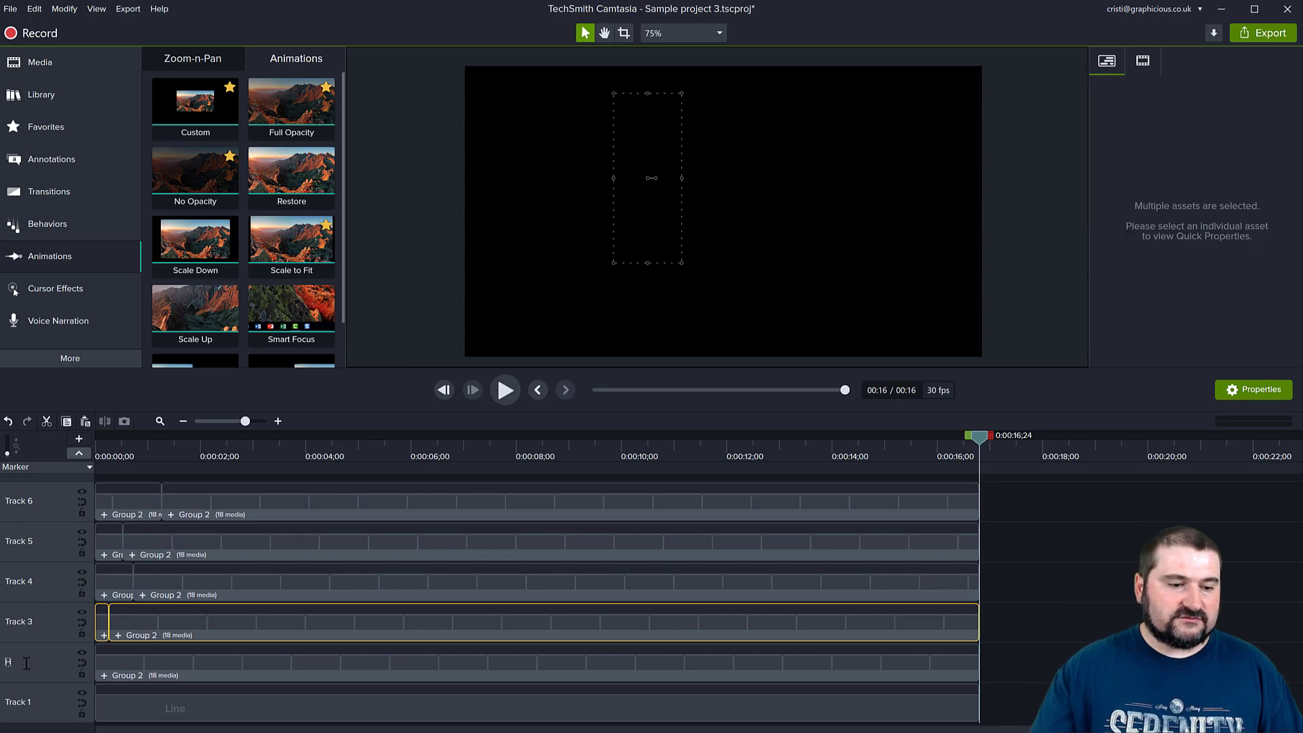
double_click(27, 623)
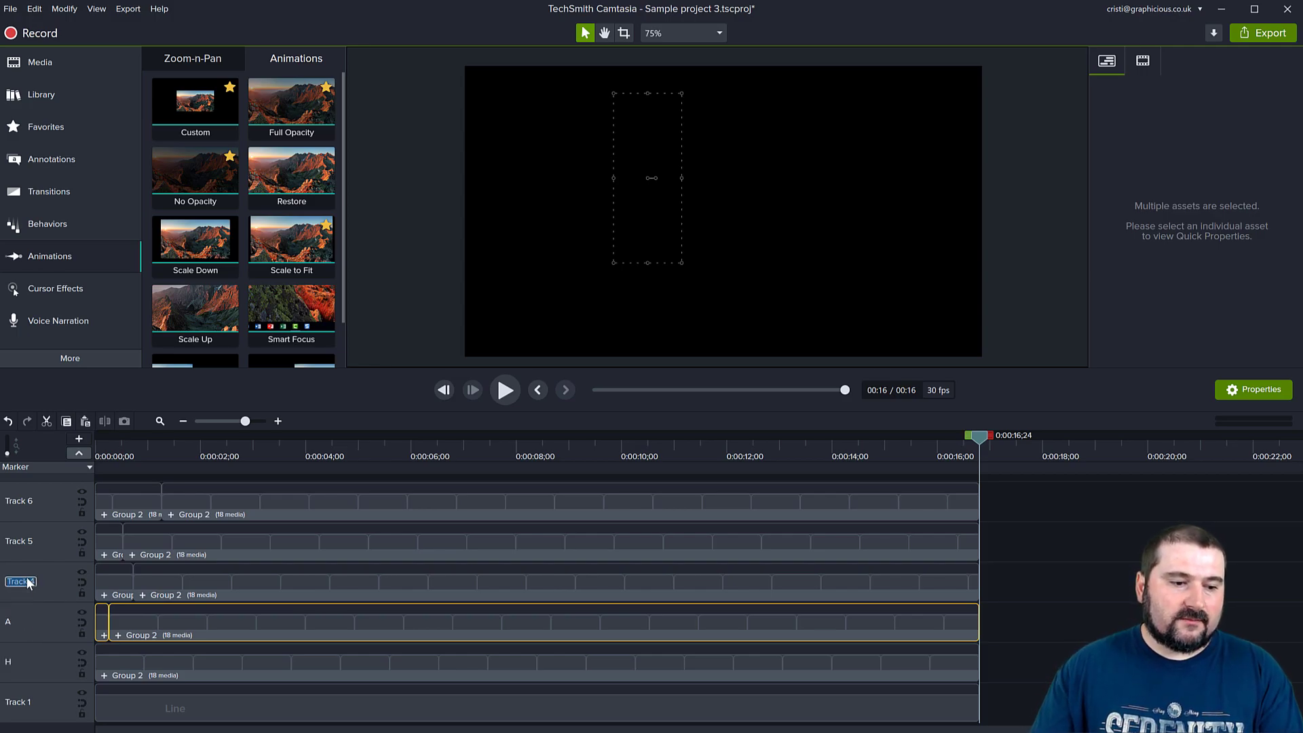
type("P")
key("Return")
double_click(20, 542)
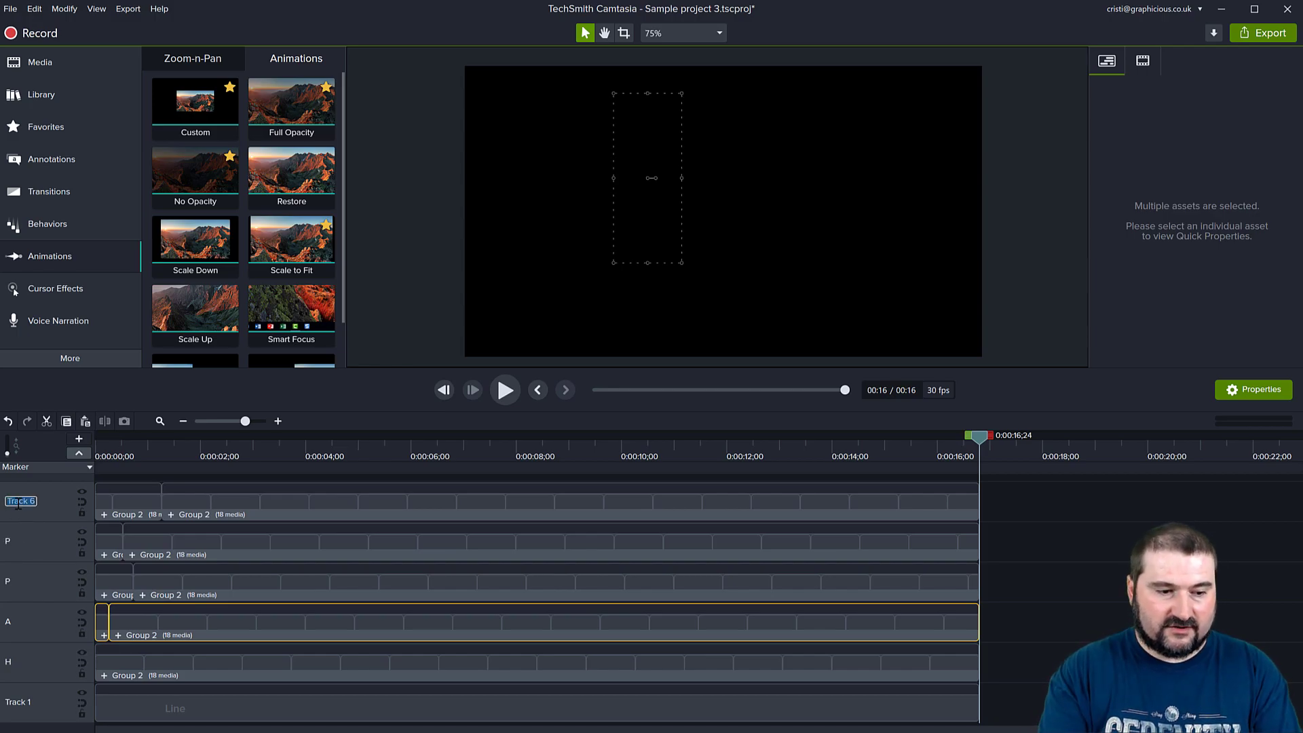
type("Y")
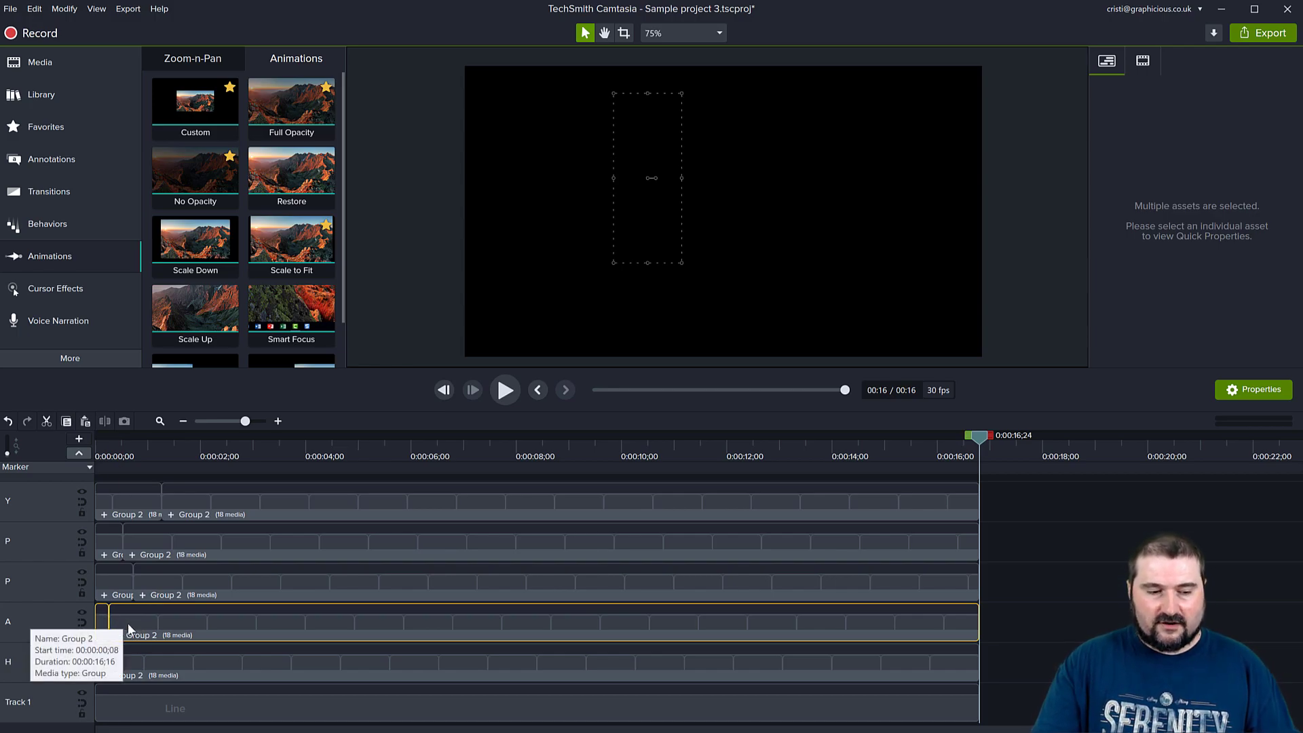
- Ungroup both selected groups on track A and play the first seconds of the animation from the start
right_click(312, 621)
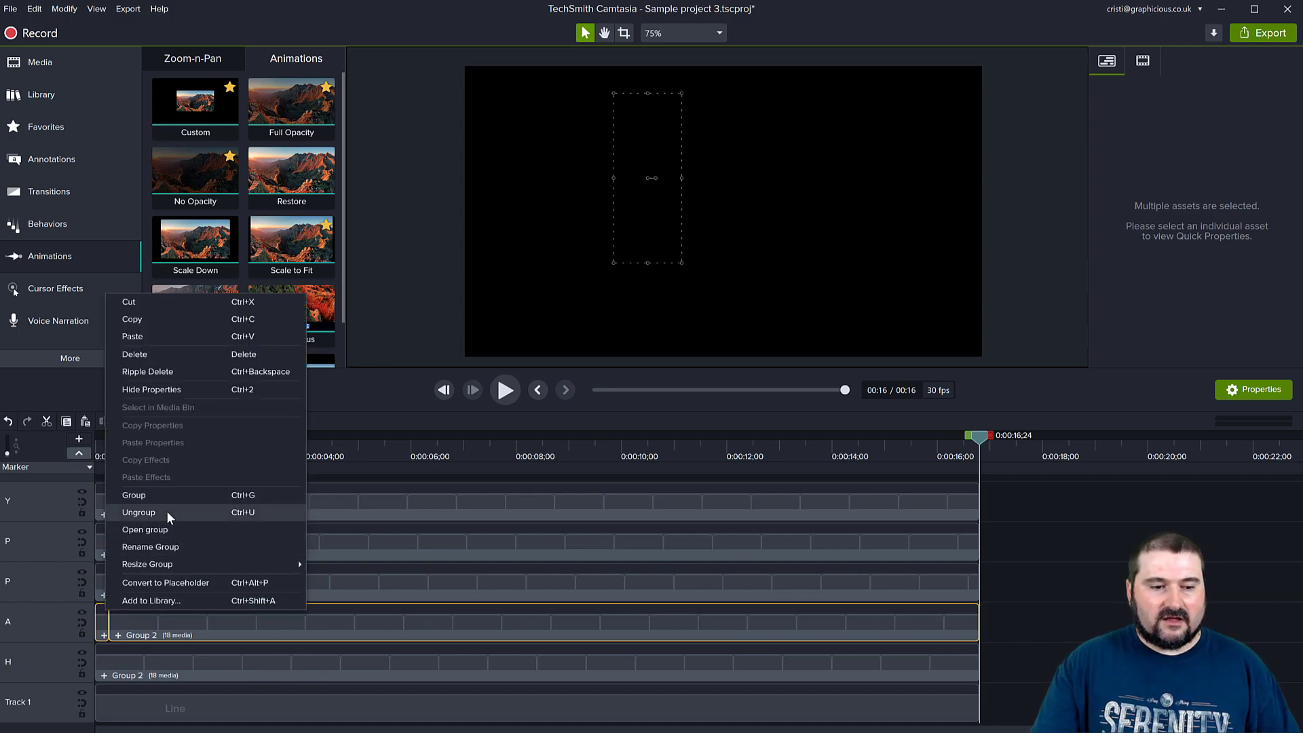
left_click(139, 512)
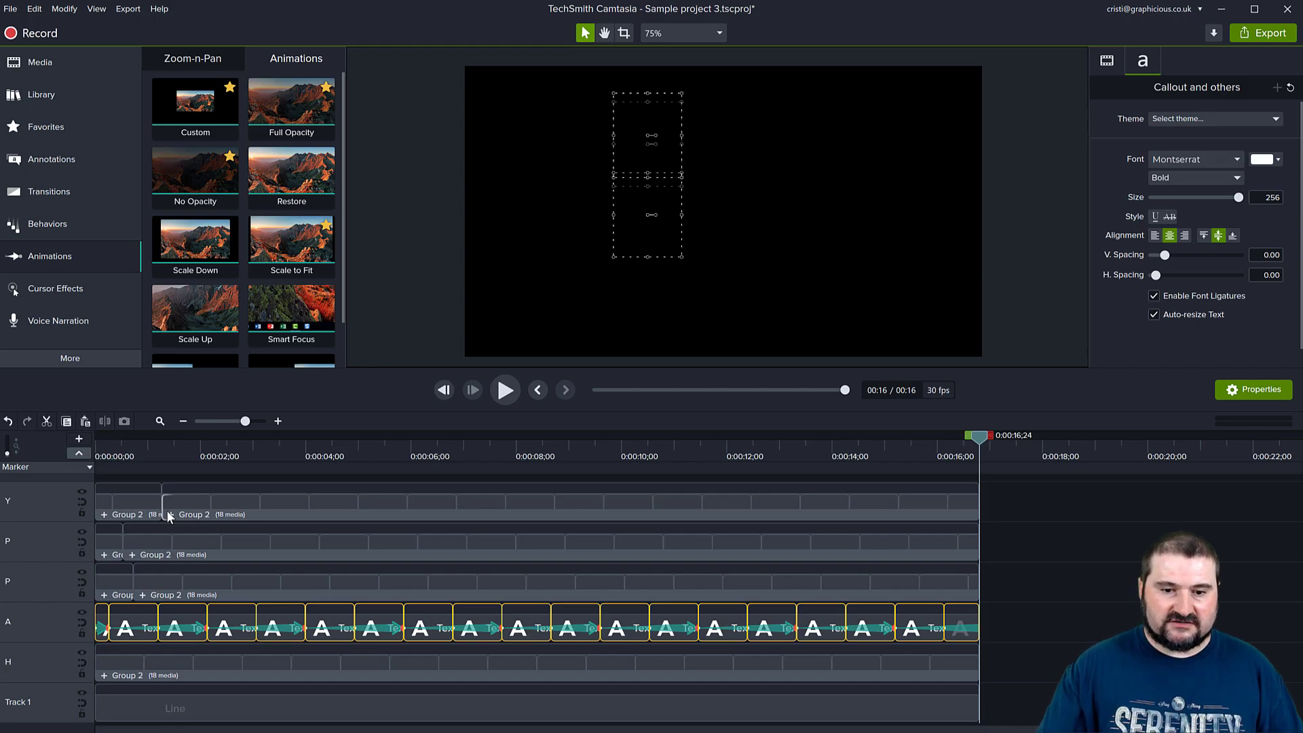
left_click_drag(988, 448, 102, 438)
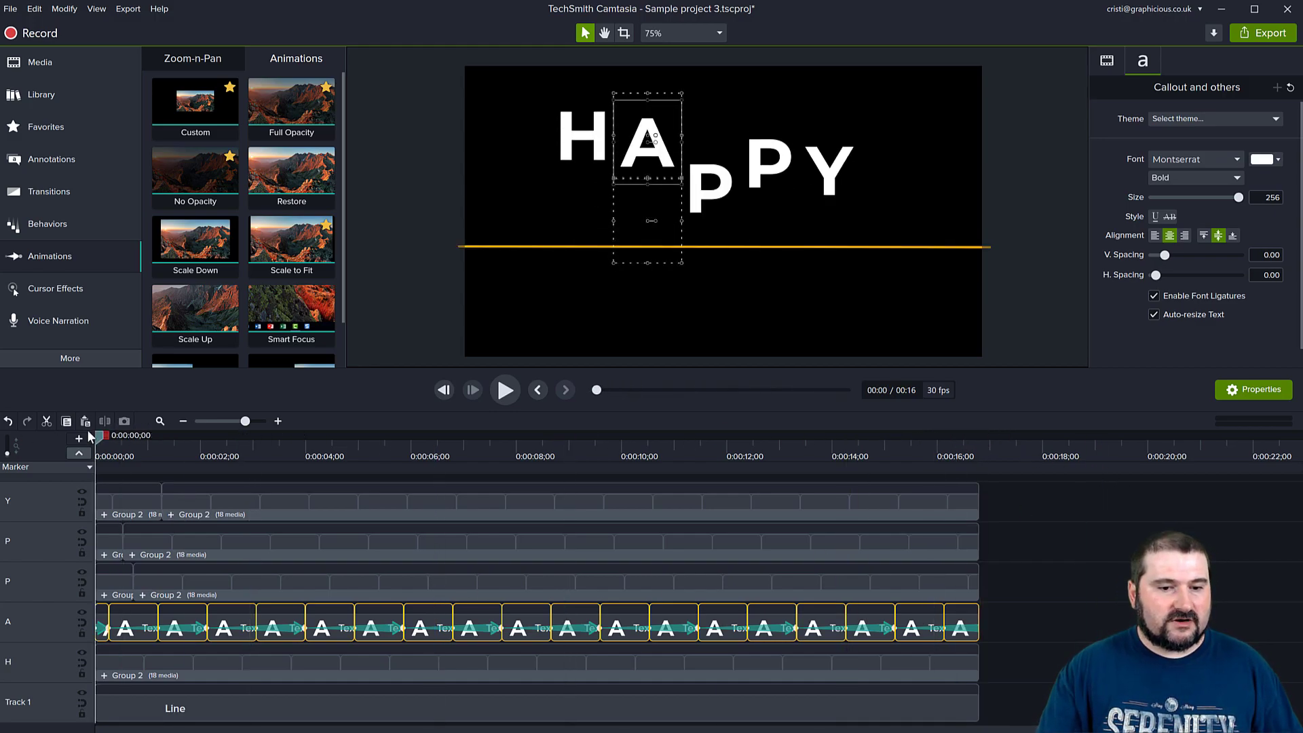
left_click(506, 389)
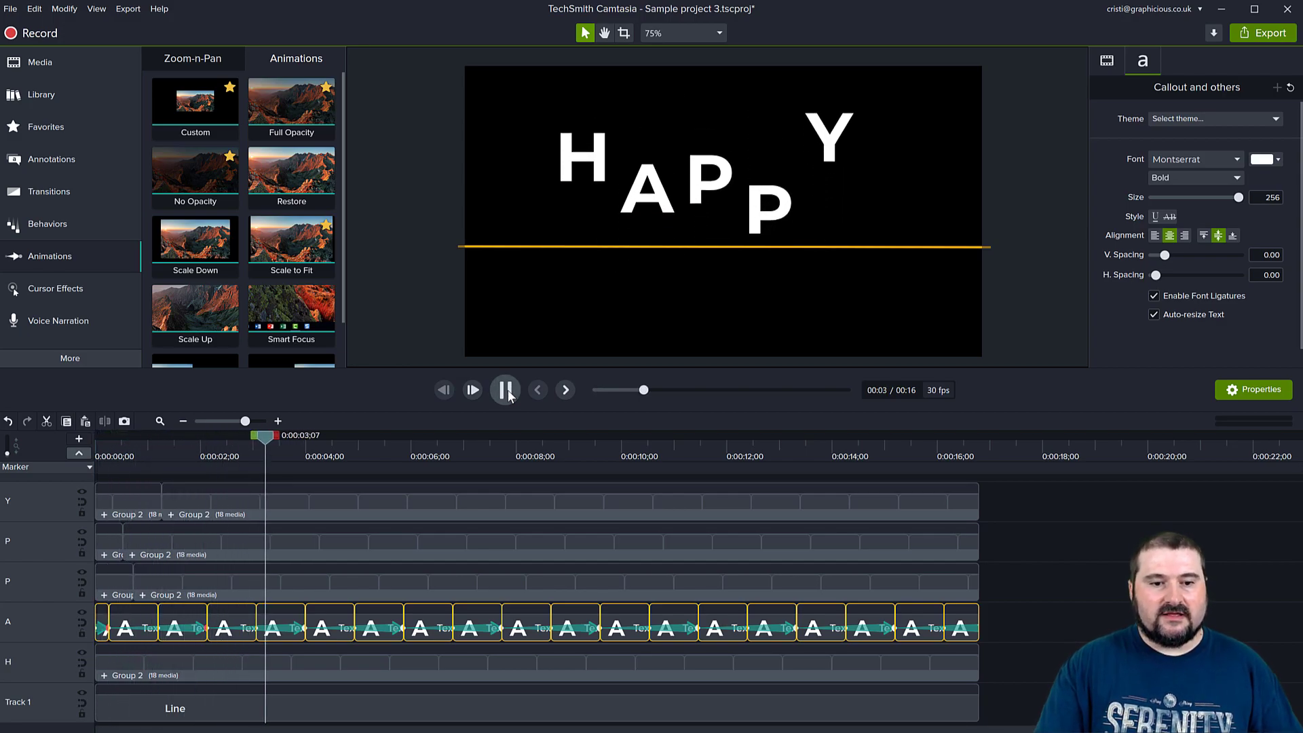
left_click(506, 390)
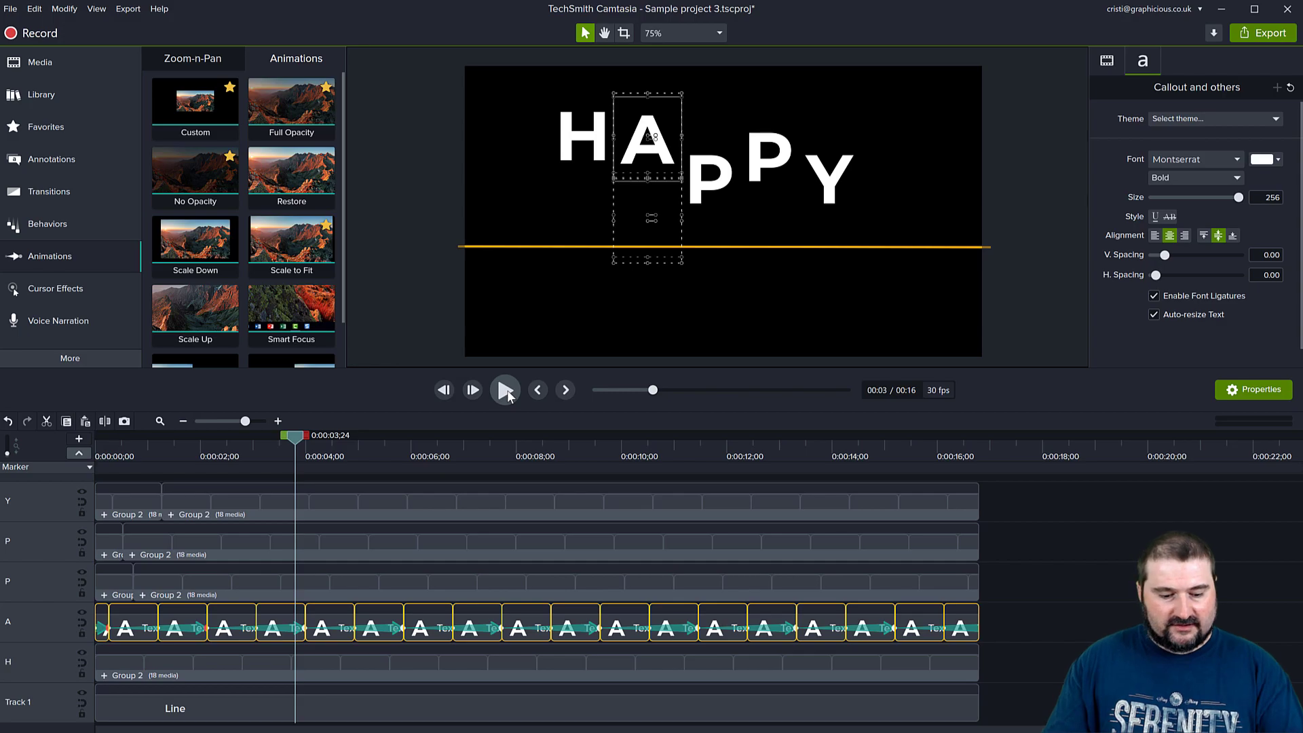
- Save the project and apply the Motion Blur visual effect to the selected letter clips on track A
key("ctrl+s")
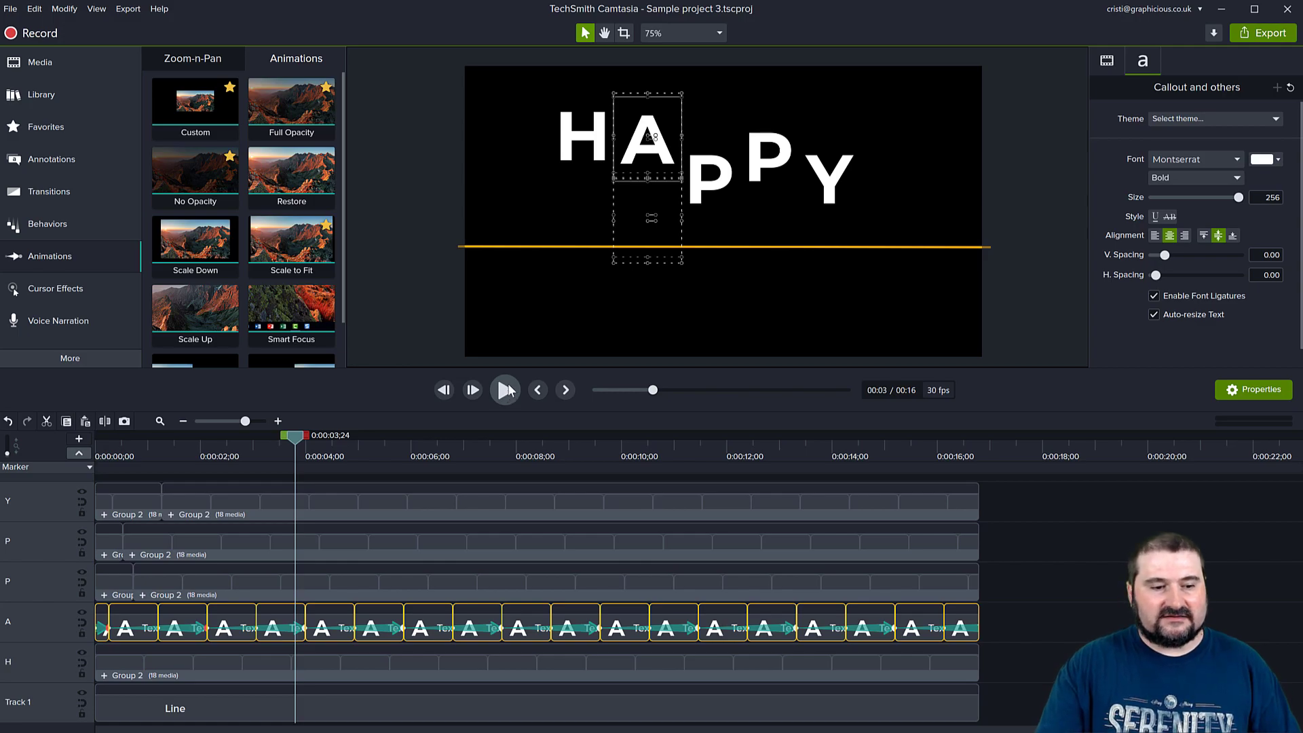
left_click(75, 357)
left_click(184, 389)
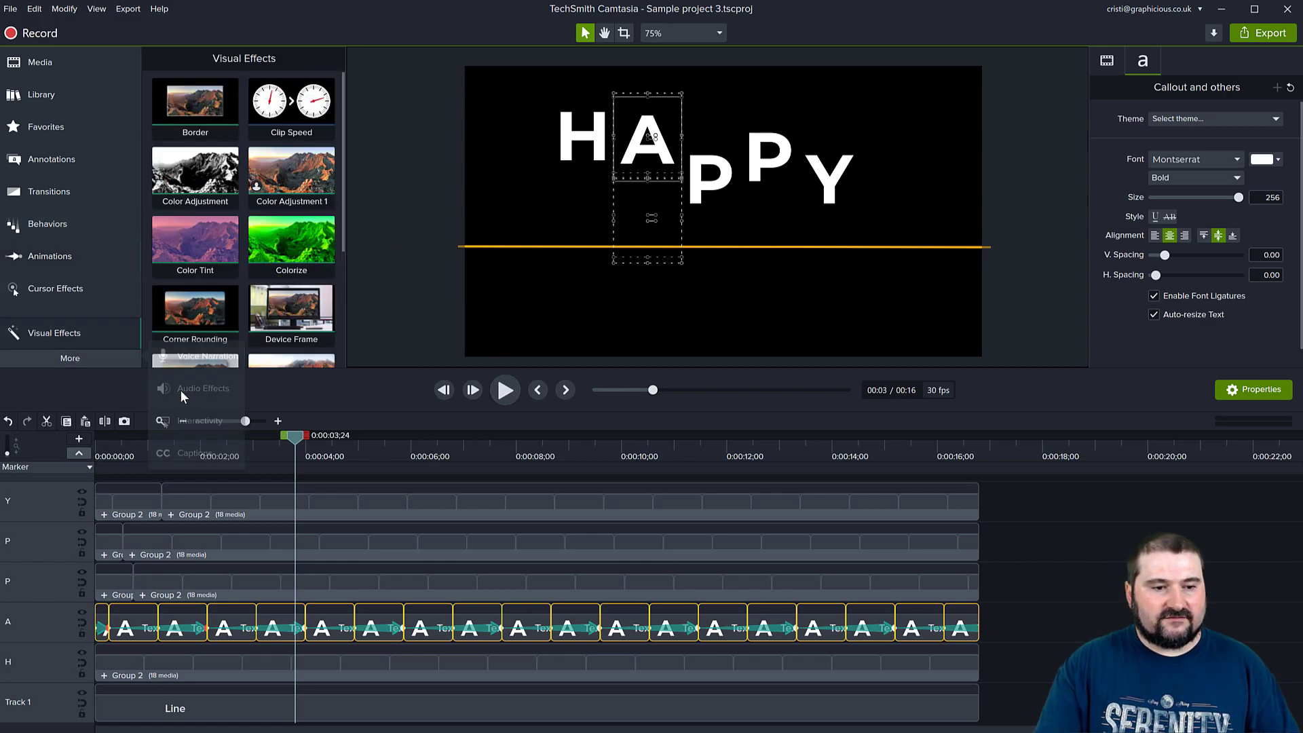
scroll(264, 330, "down", 5)
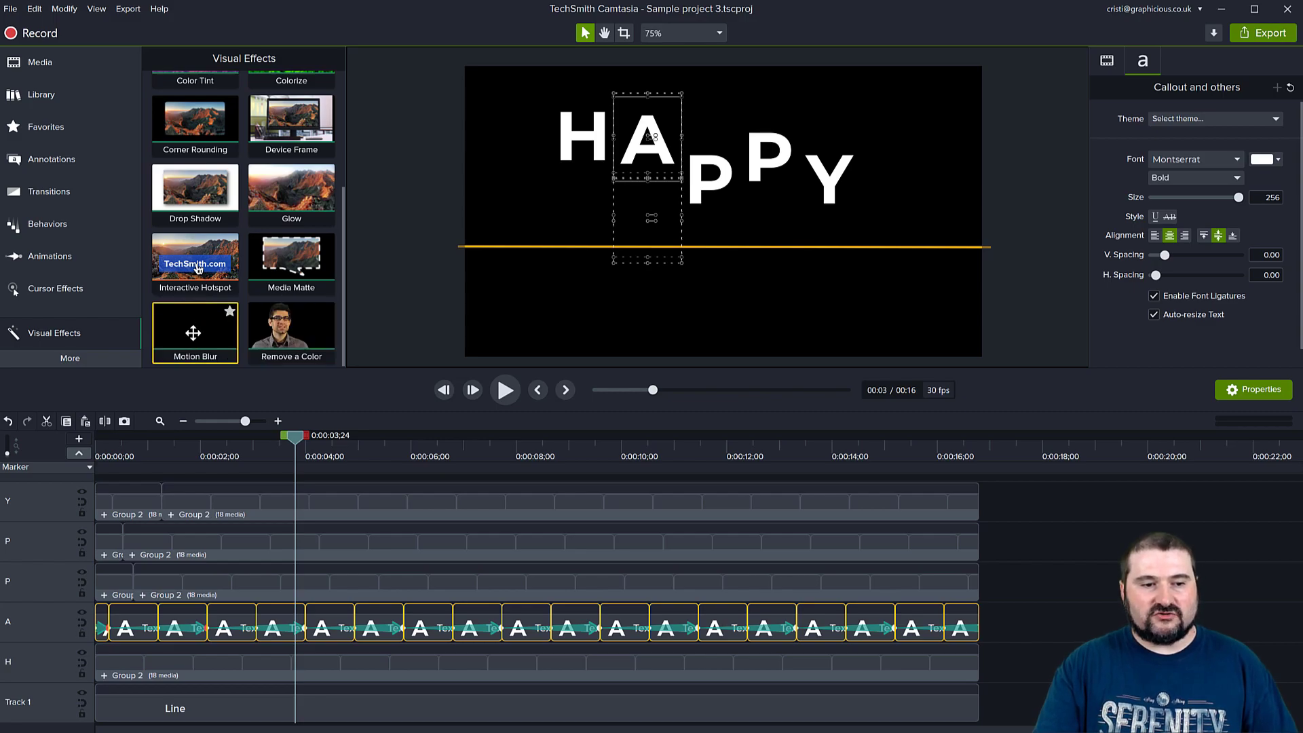
left_click_drag(199, 329, 267, 618)
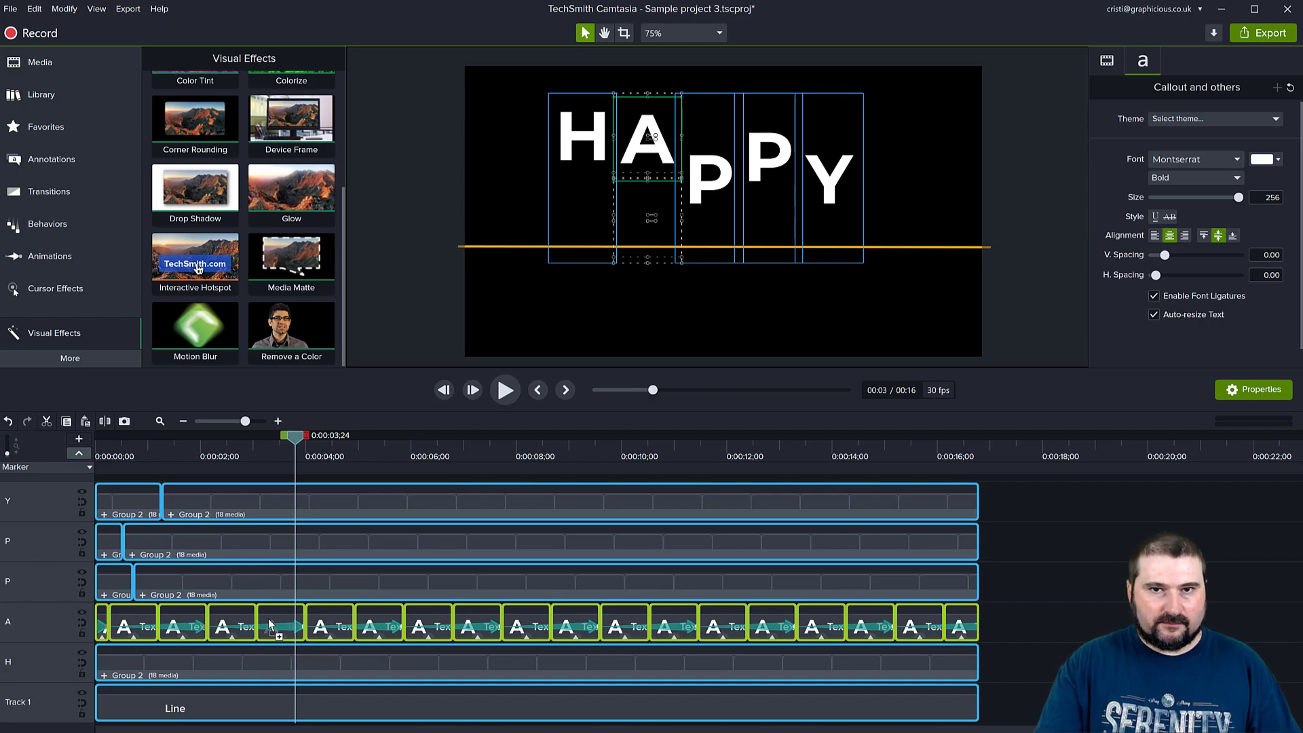
- Finish applying Motion Blur to the letter clips on track A, and group them under the name A
left_click_drag(267, 618, 268, 618)
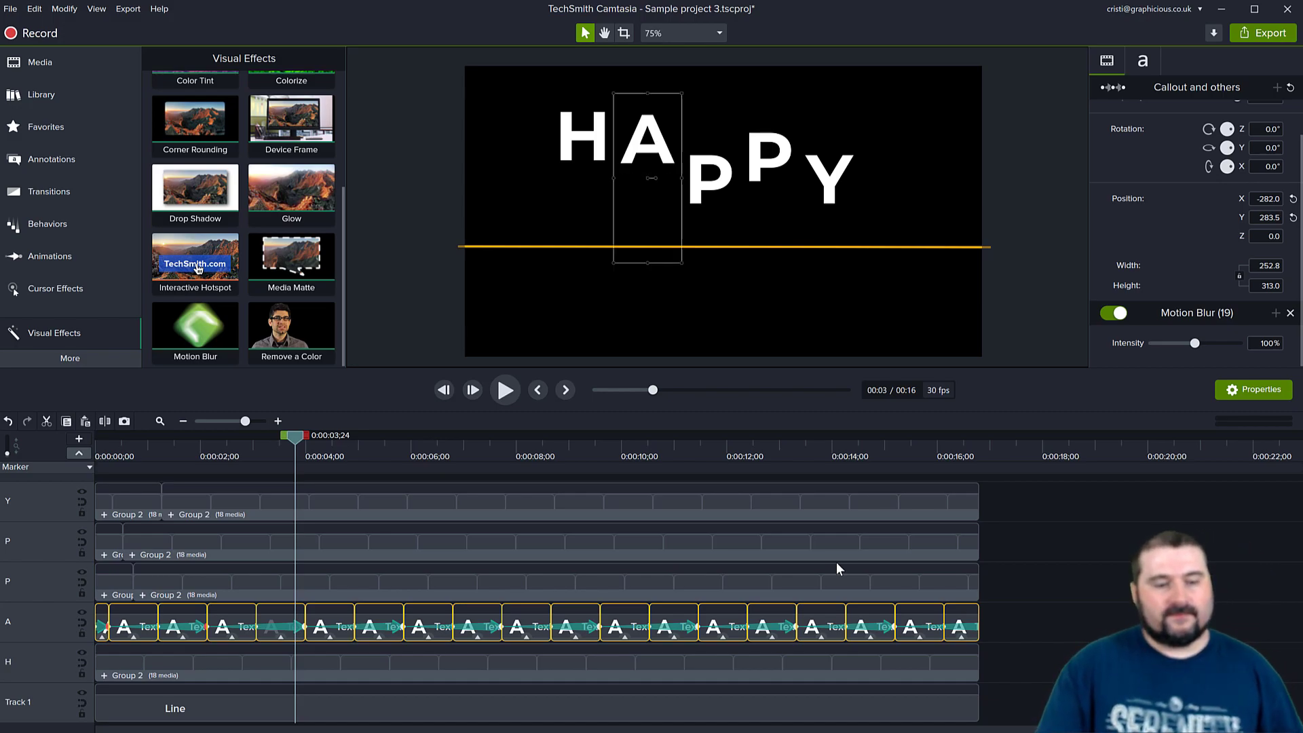
key("ctrl+g")
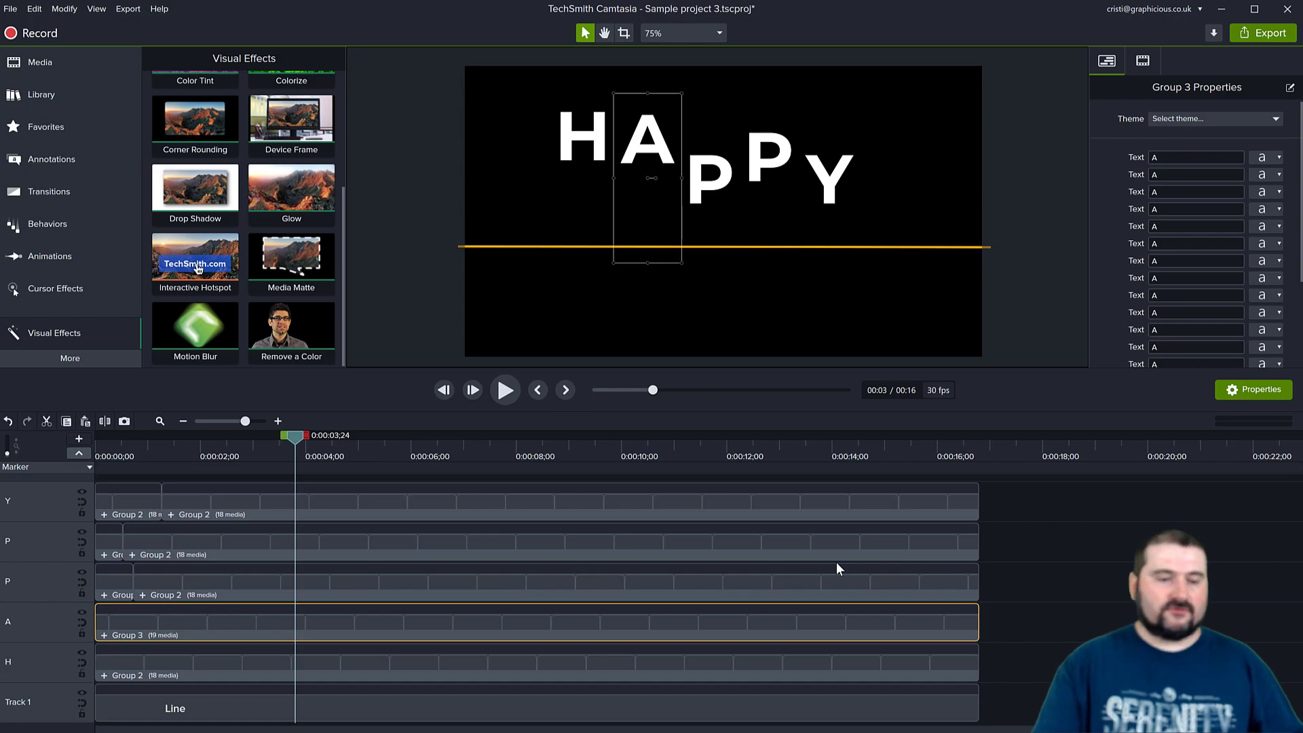
right_click(134, 638)
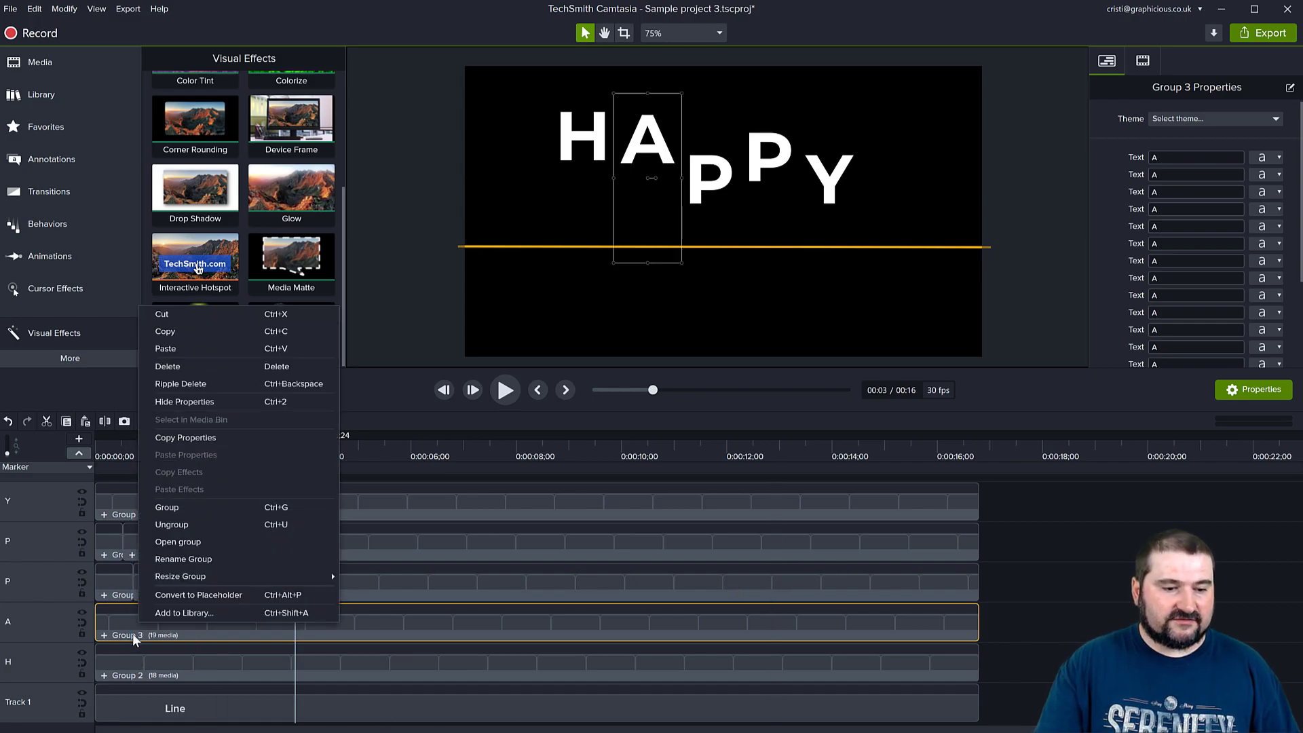
left_click(184, 558)
type("A")
key("Return")
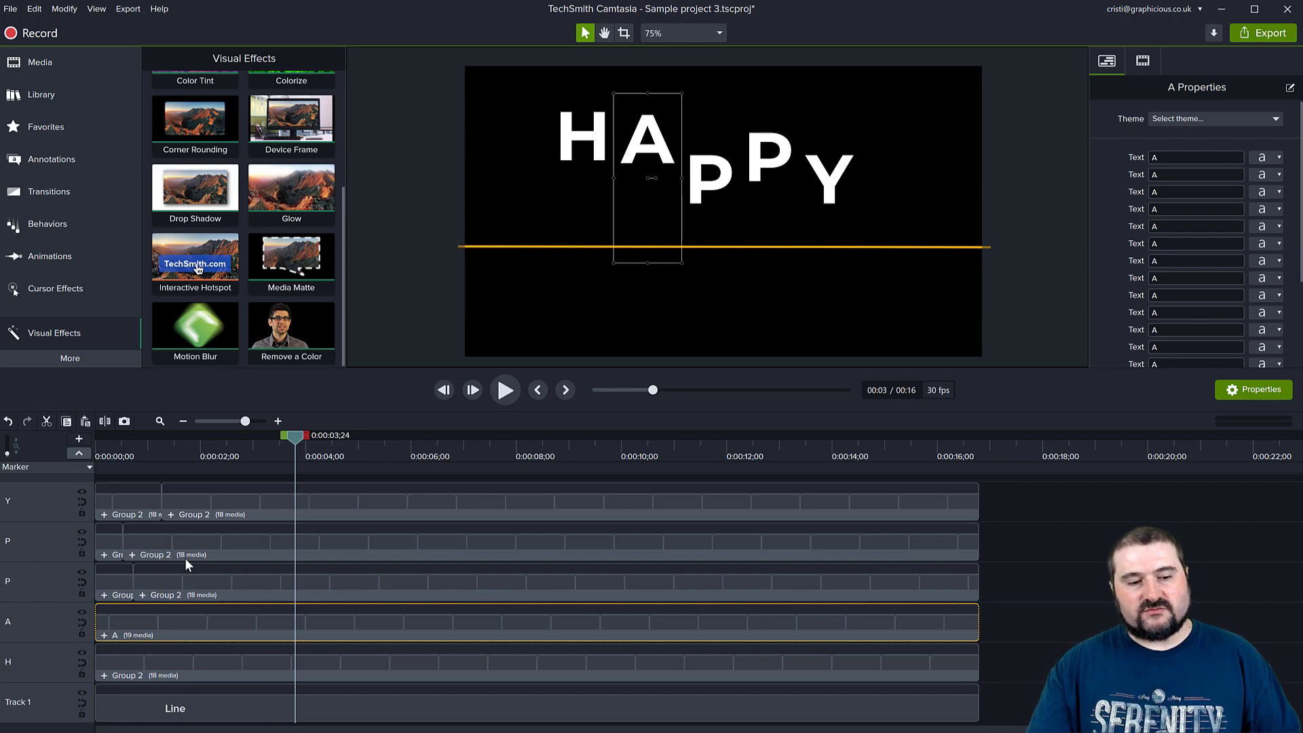
- Play the animation from the start to its end to check the motion blur on the A
left_click_drag(291, 437, 98, 457)
left_click(498, 392)
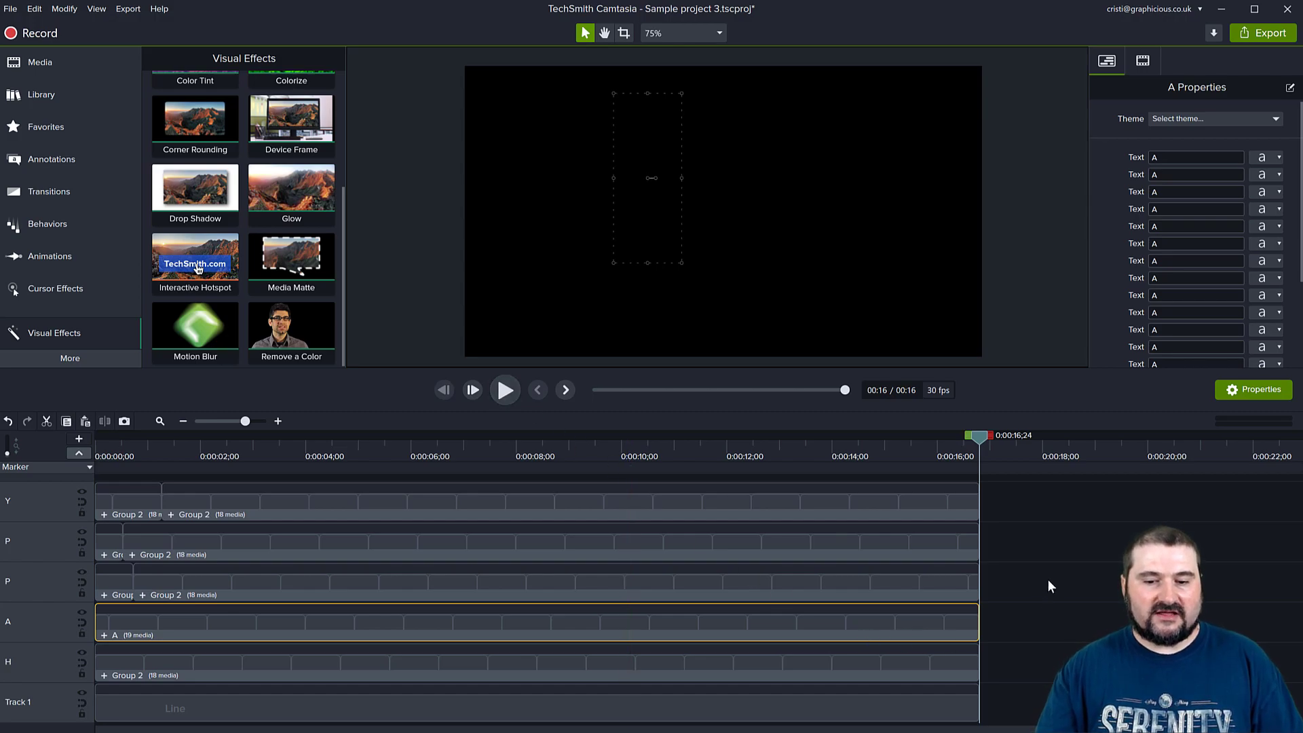
- Ungroup both groups on the P track directly above track A, apply Motion Blur to all their clips, and regroup them
left_click_drag(997, 581, 106, 594)
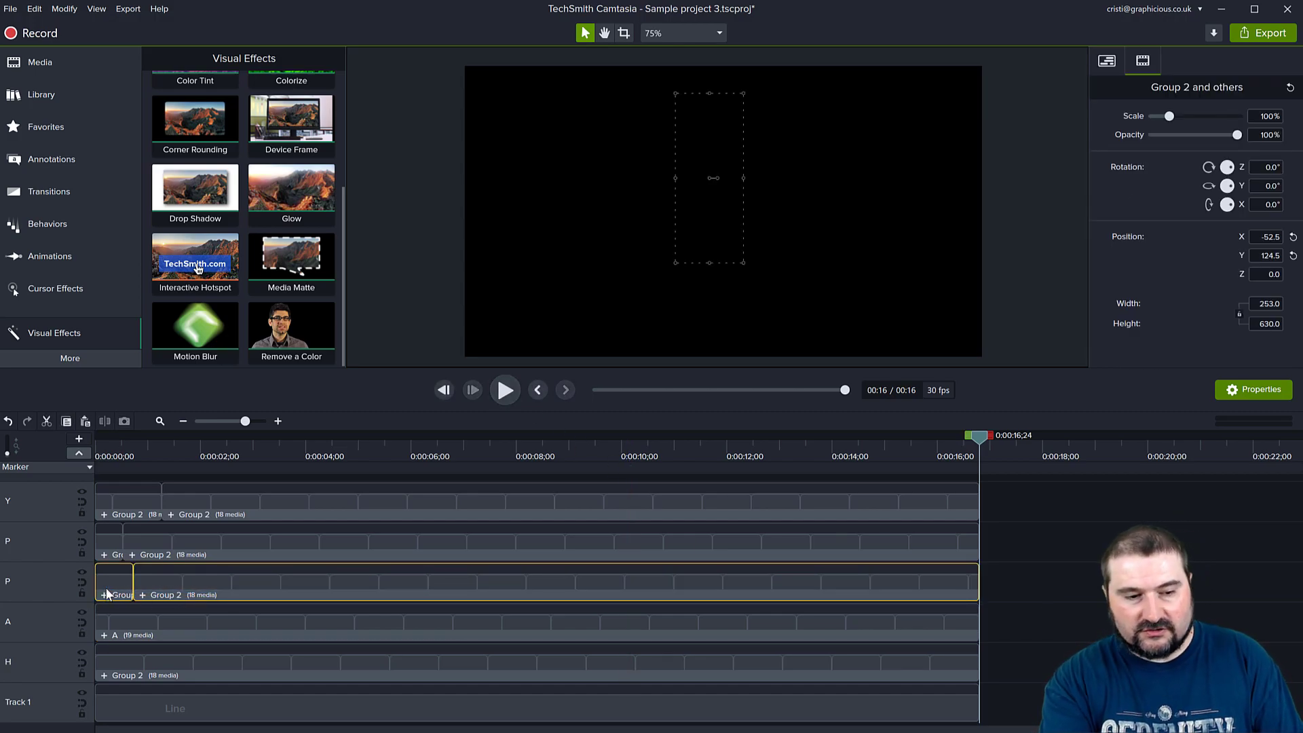
key("ctrl+shift+g")
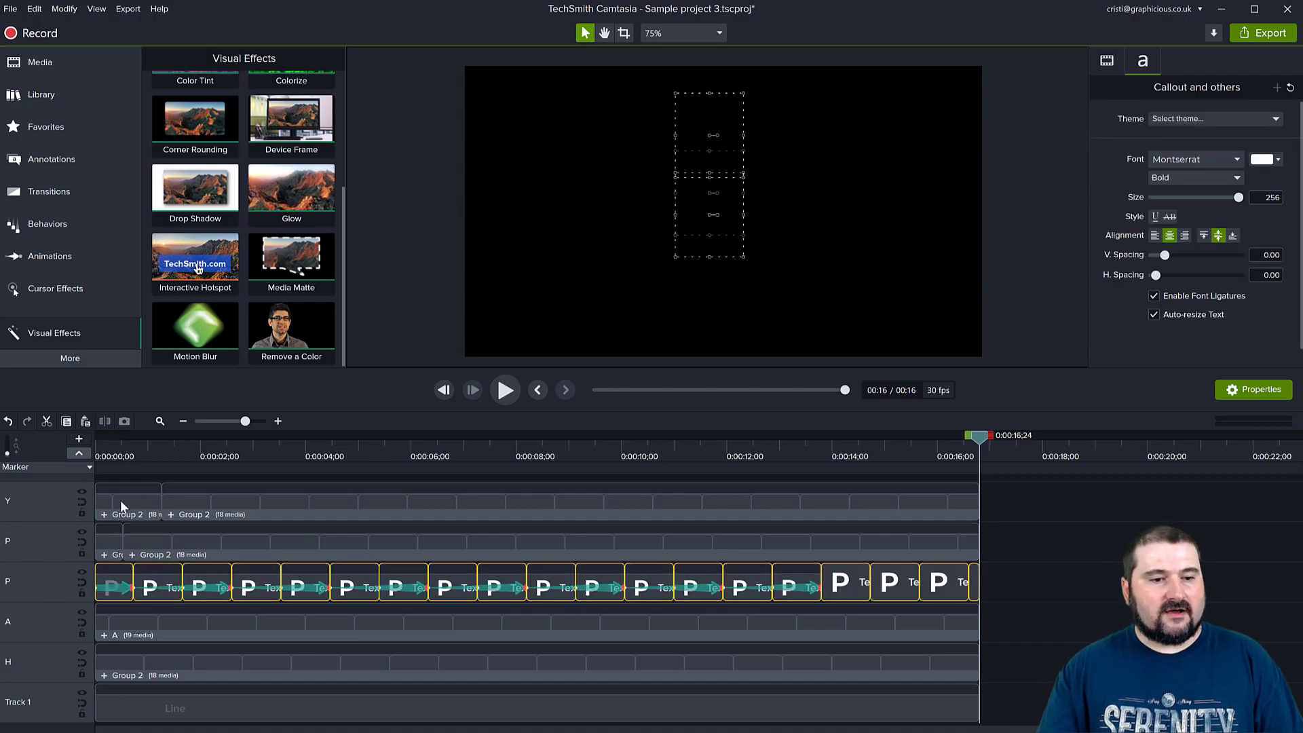
left_click_drag(193, 328, 346, 585)
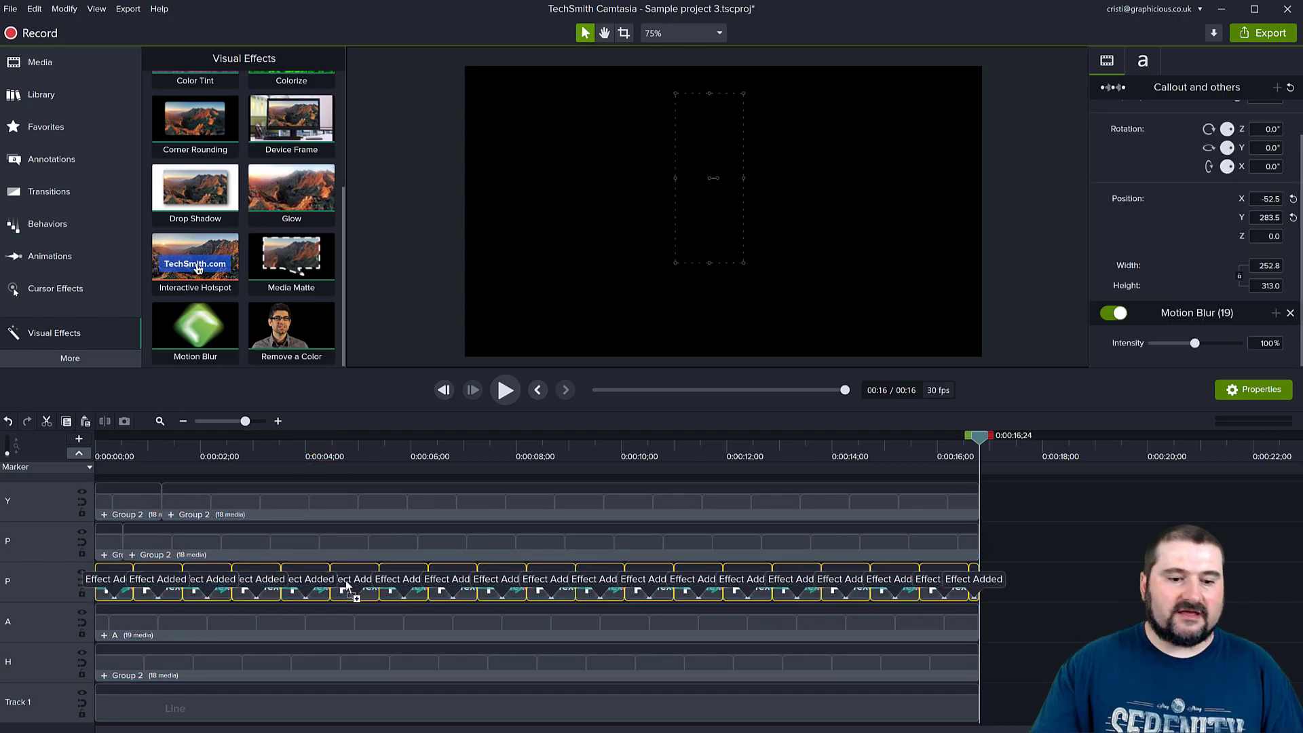
key("ctrl+g")
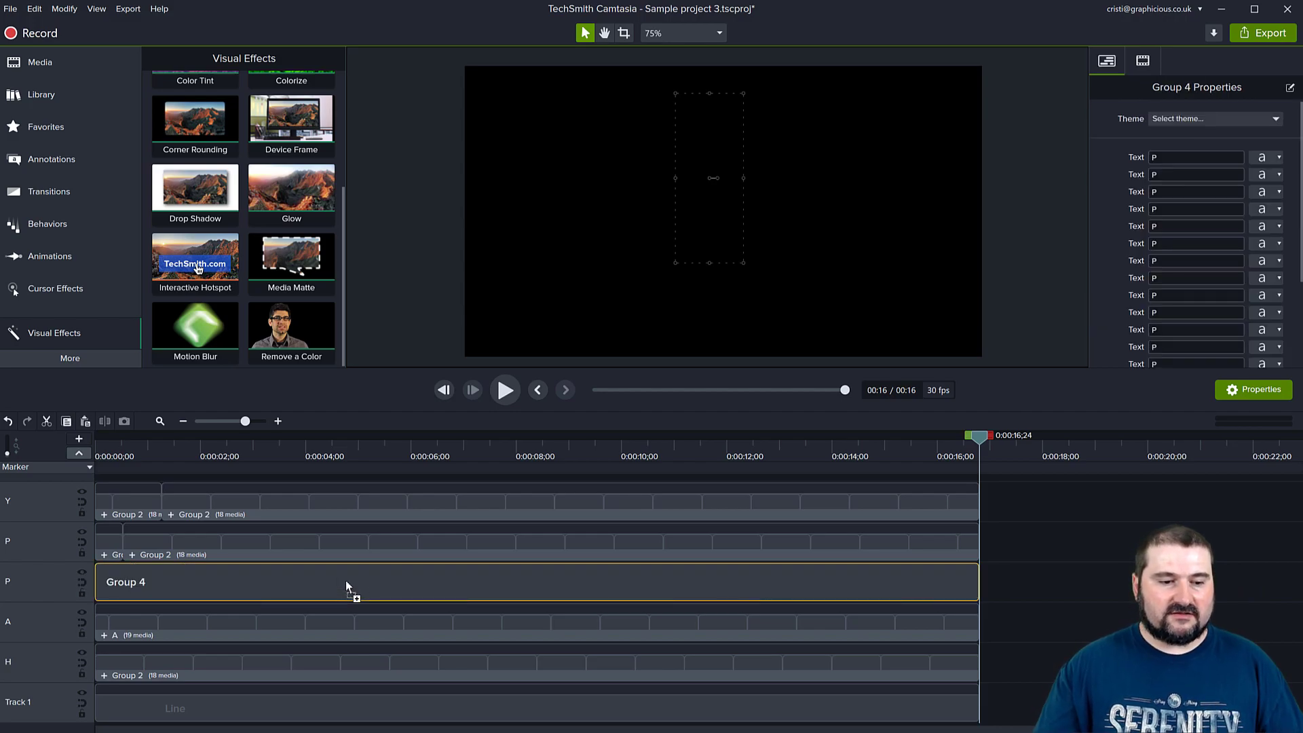
- Ungroup both groups on the P track just below track Y, apply Motion Blur to all their clips, and regroup them
left_click_drag(1020, 544, 105, 543)
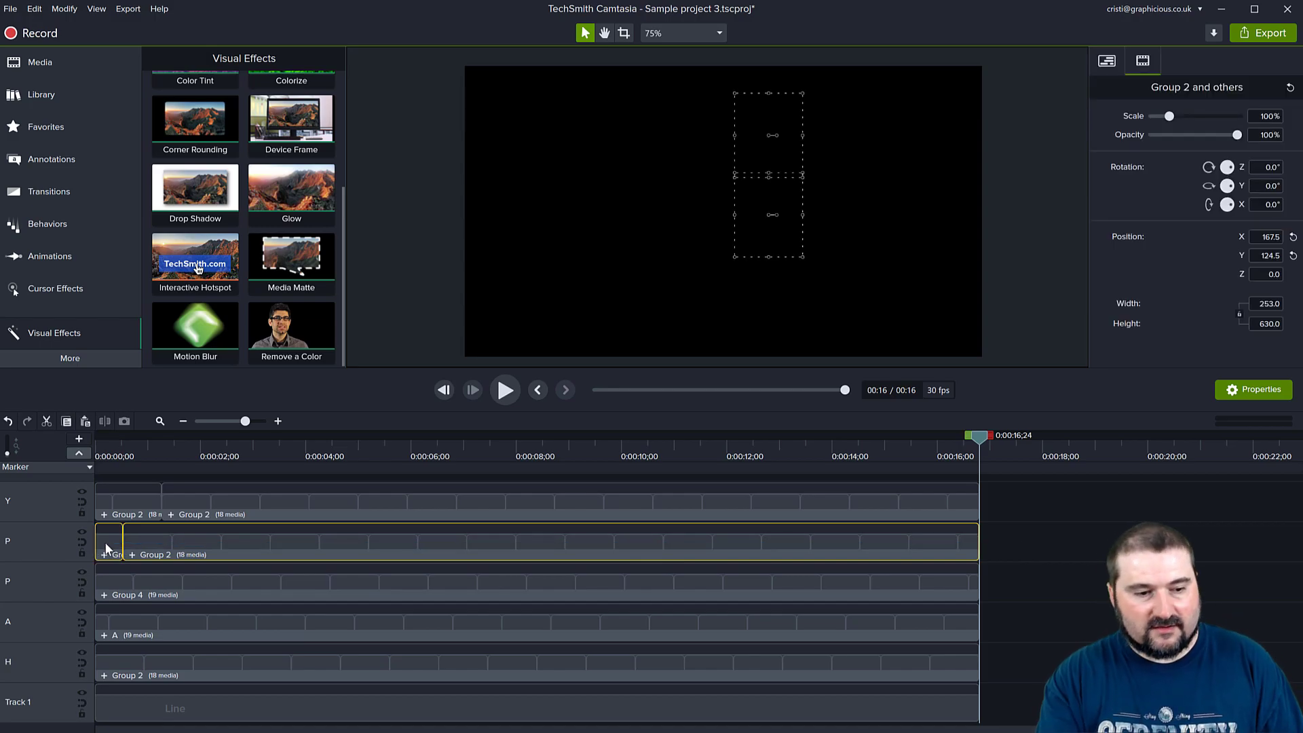
key("ctrl+shift+g")
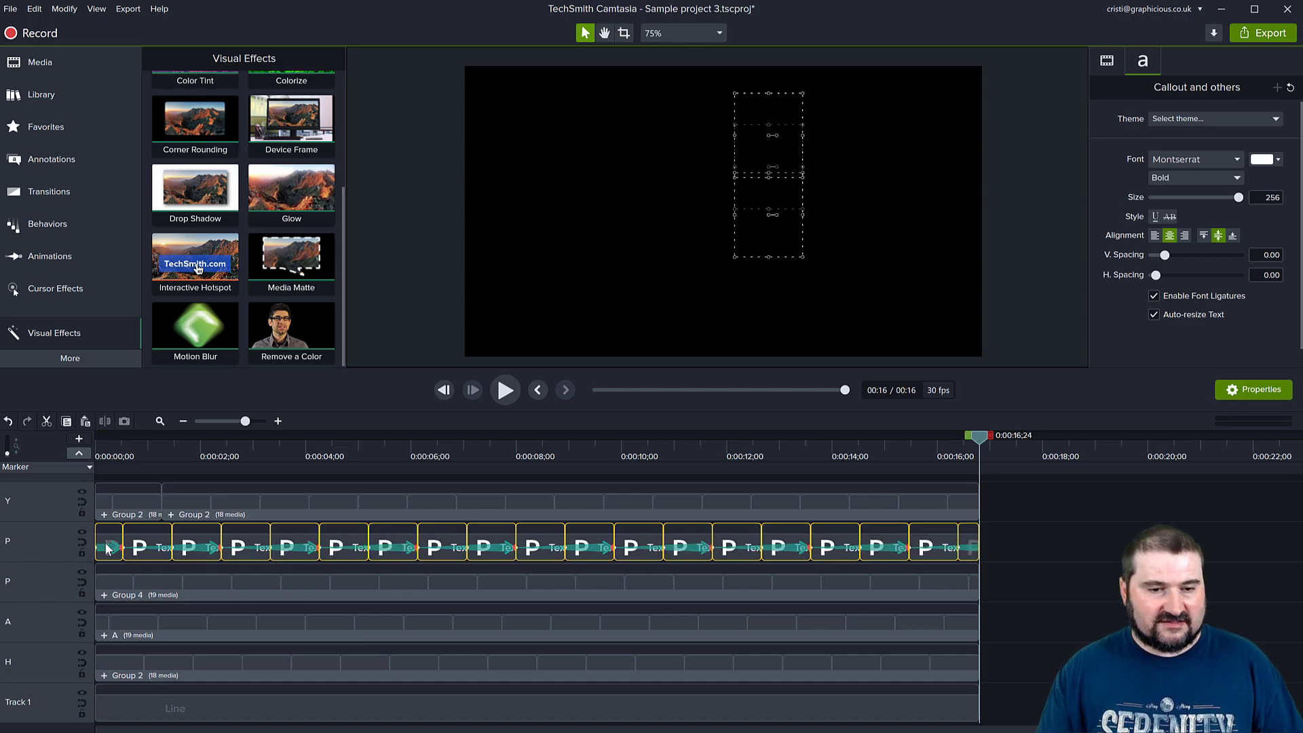
left_click_drag(195, 329, 448, 540)
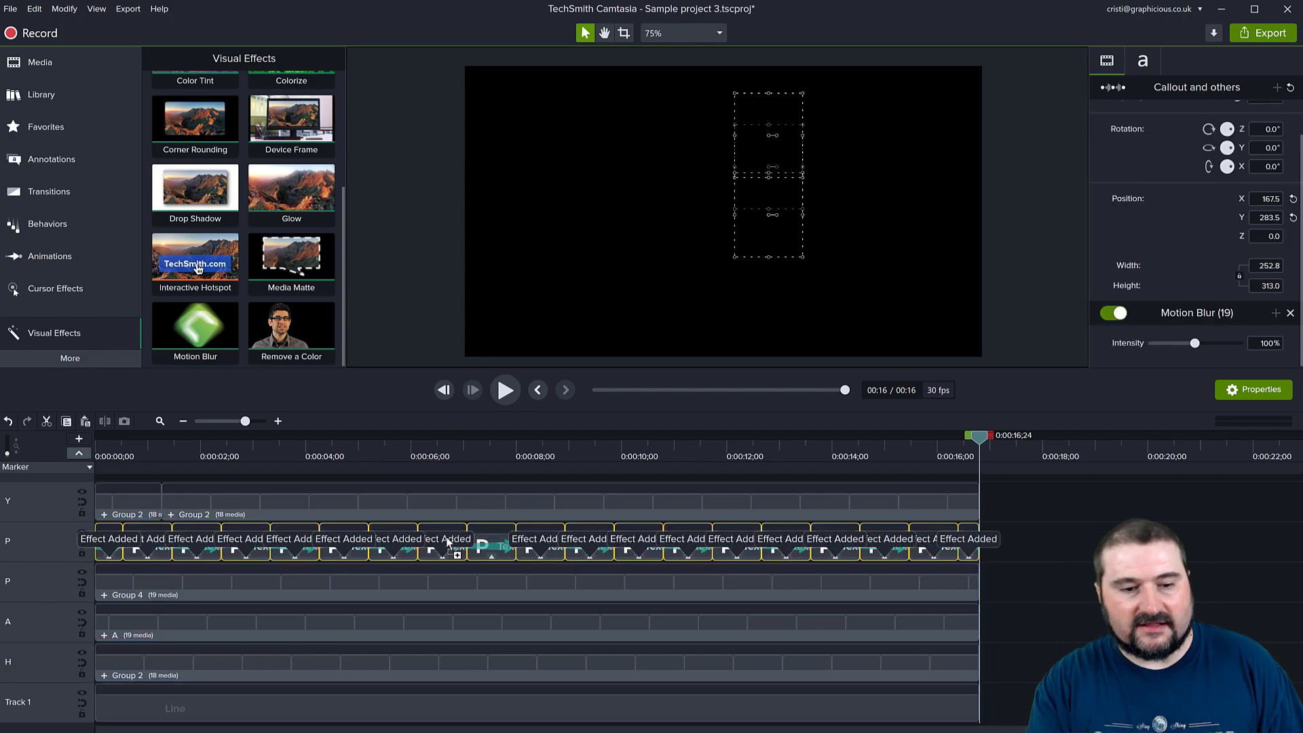
key("ctrl+g")
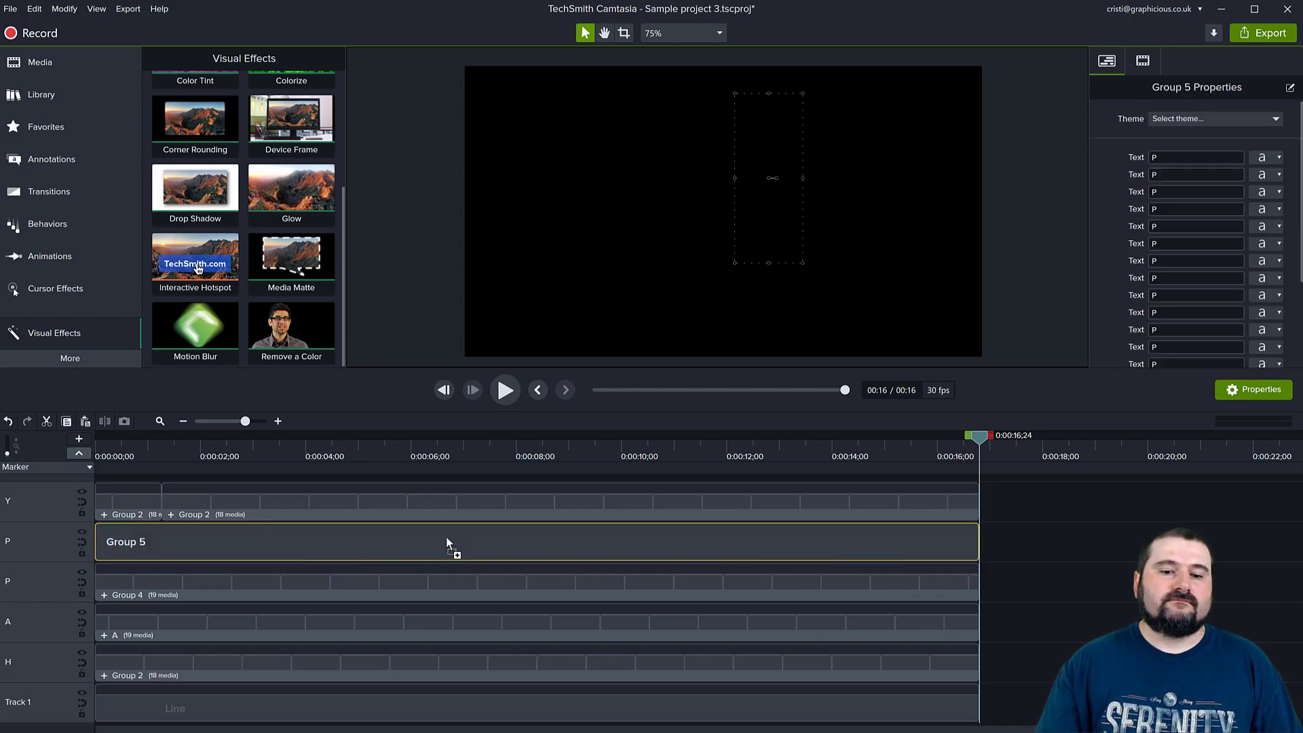
- Ungroup both groups on track Y, apply Motion Blur to all the Y clips, and regroup them
left_click(971, 504)
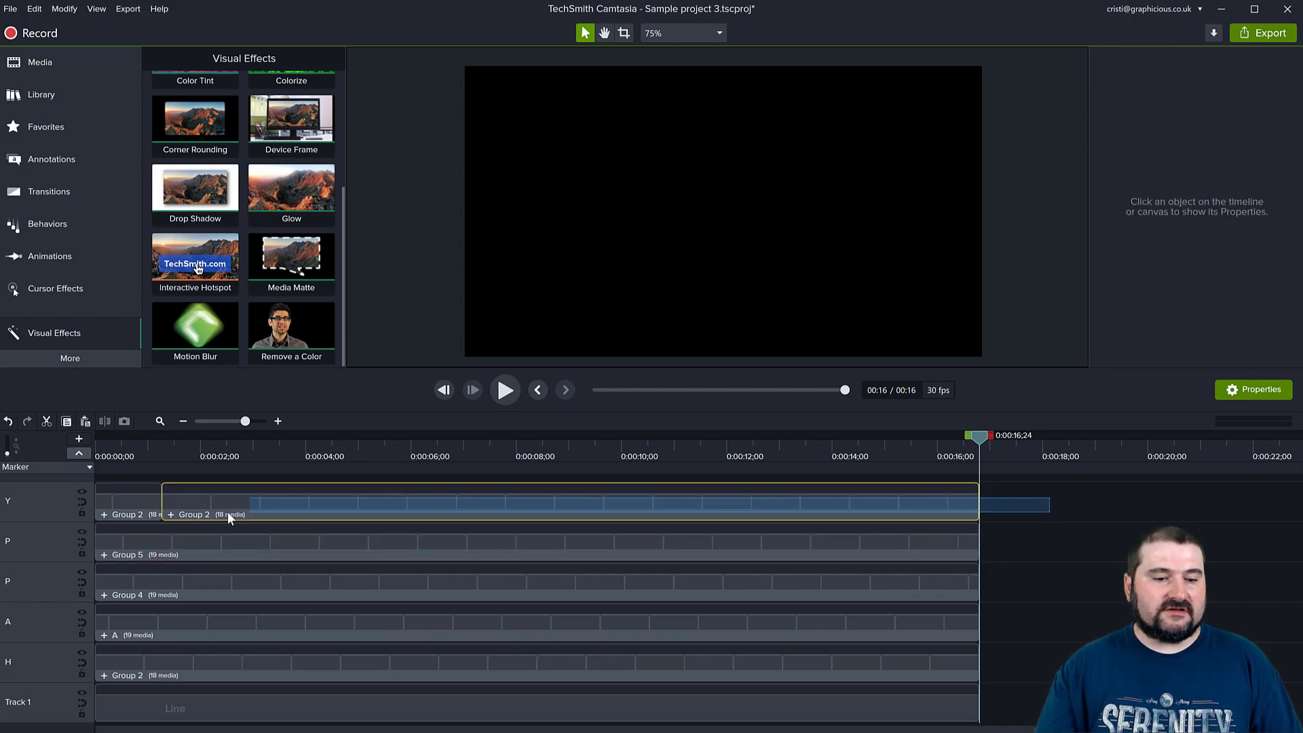
left_click(151, 514, "ctrl")
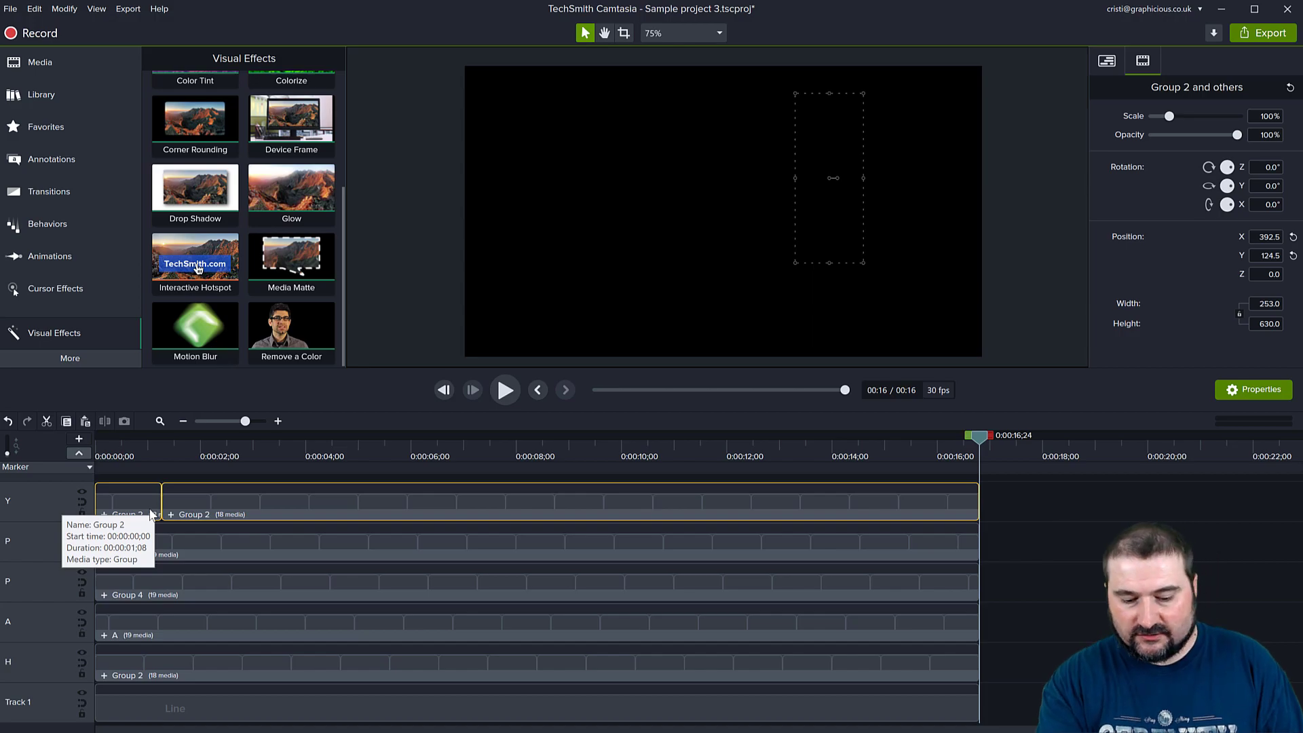
key("ctrl+u")
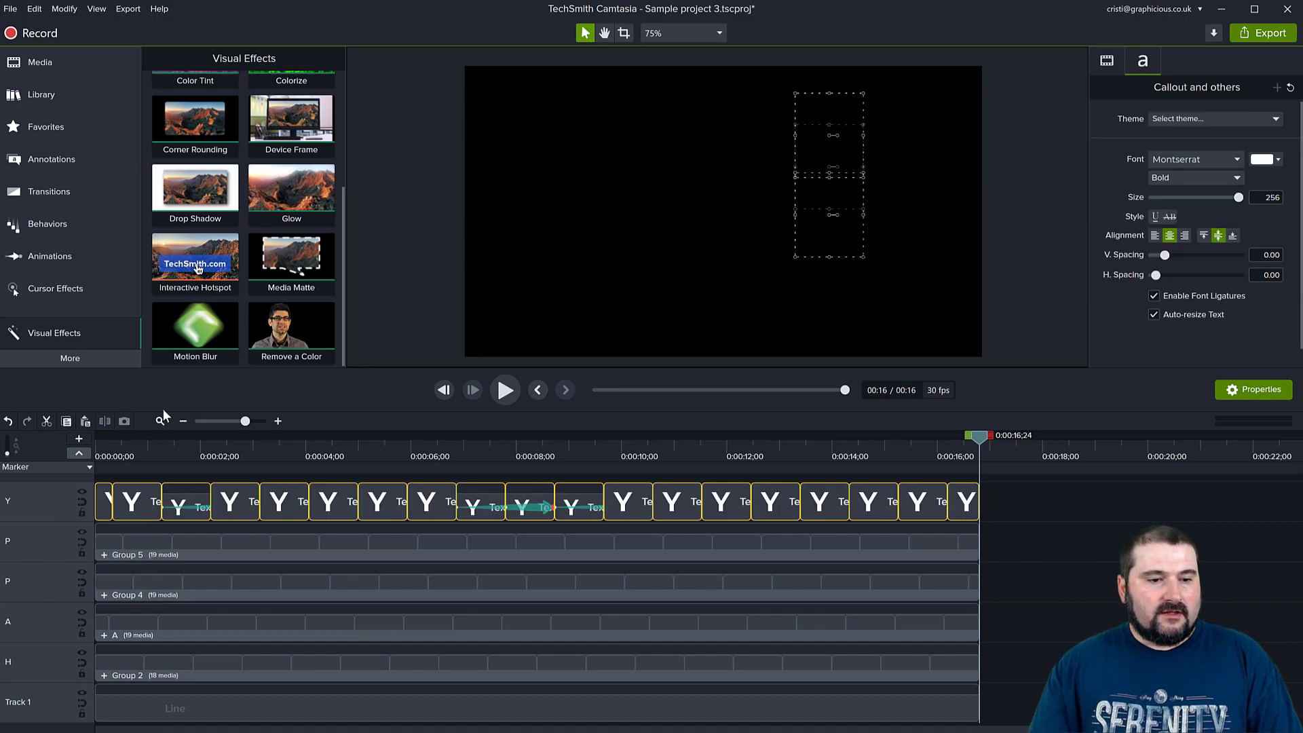
left_click_drag(195, 333, 246, 502)
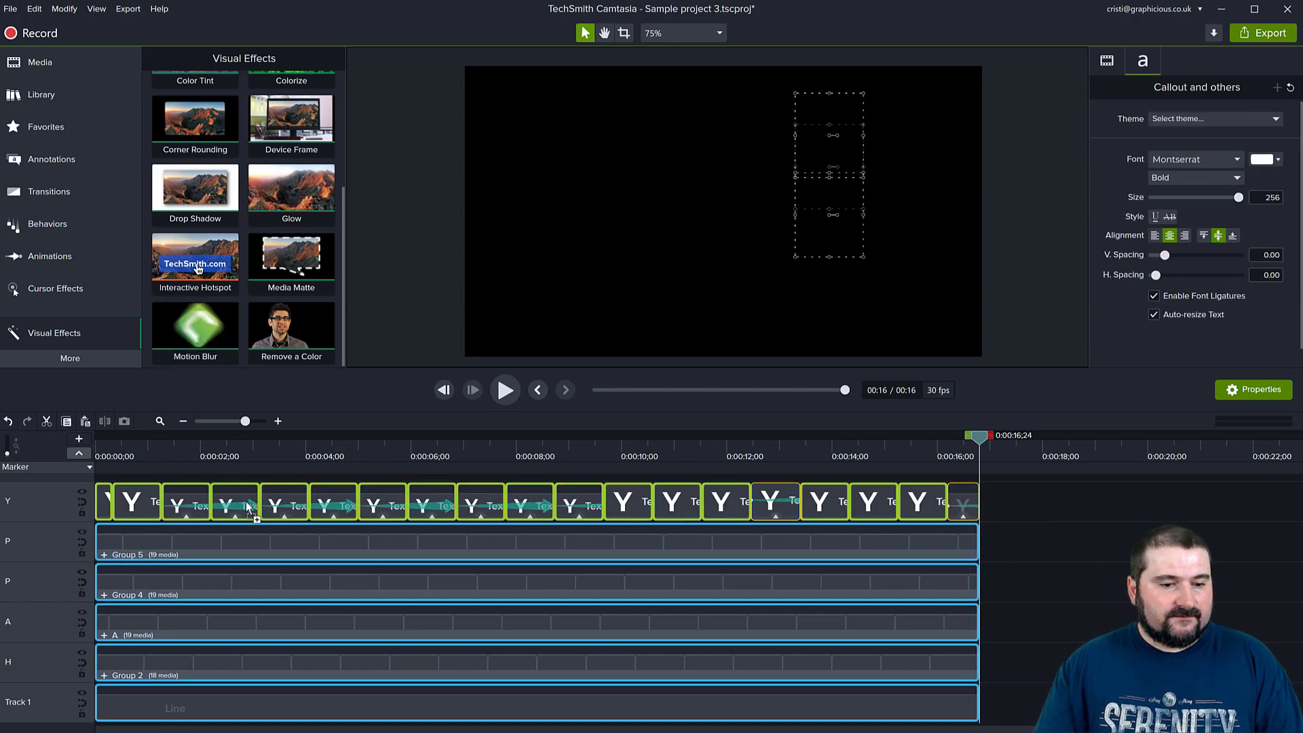
right_click(244, 502)
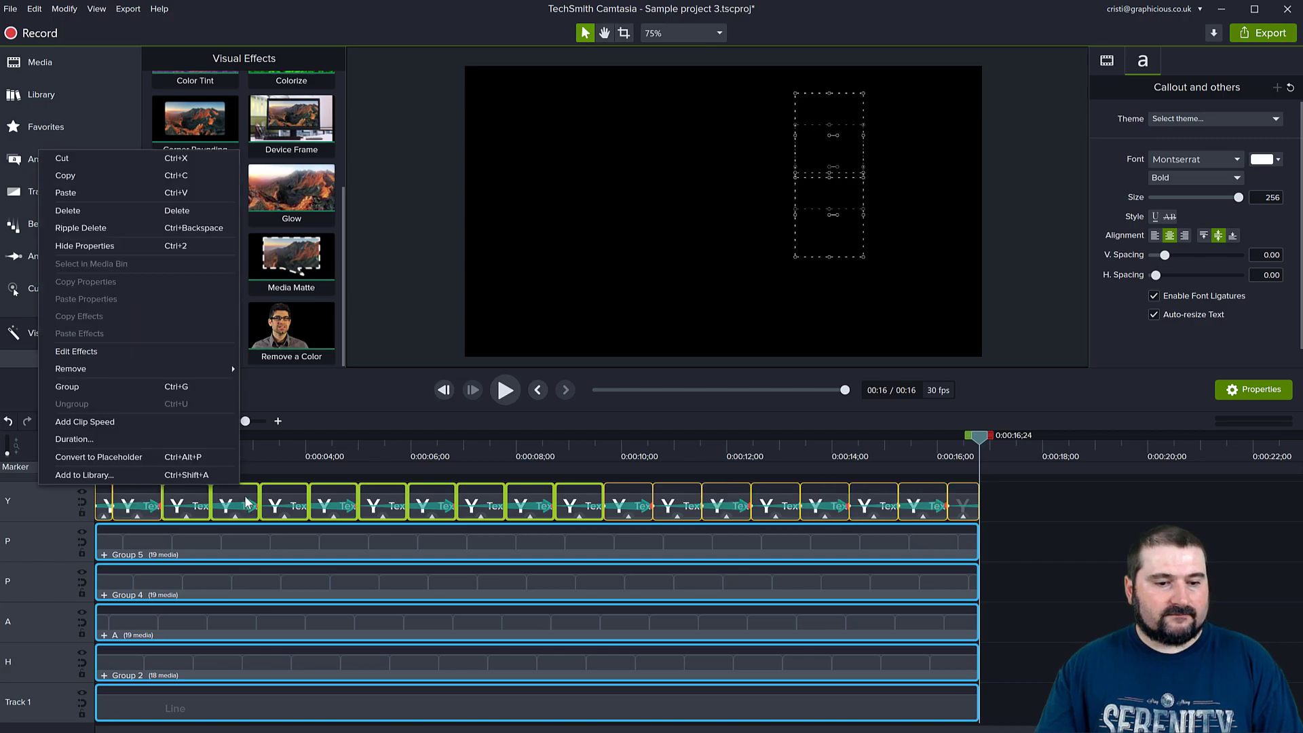
left_click(99, 387)
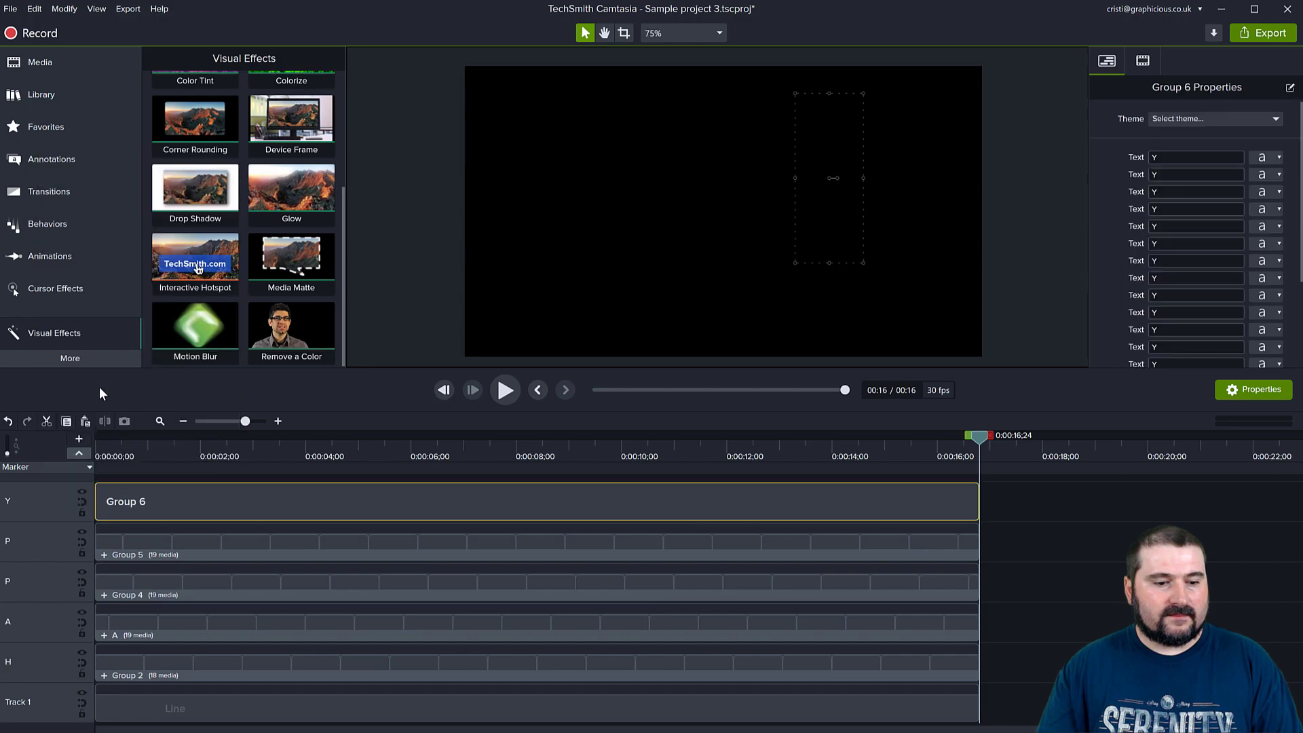
- Select the group on track H and play the animation from the start to about 11 seconds
left_click(154, 672)
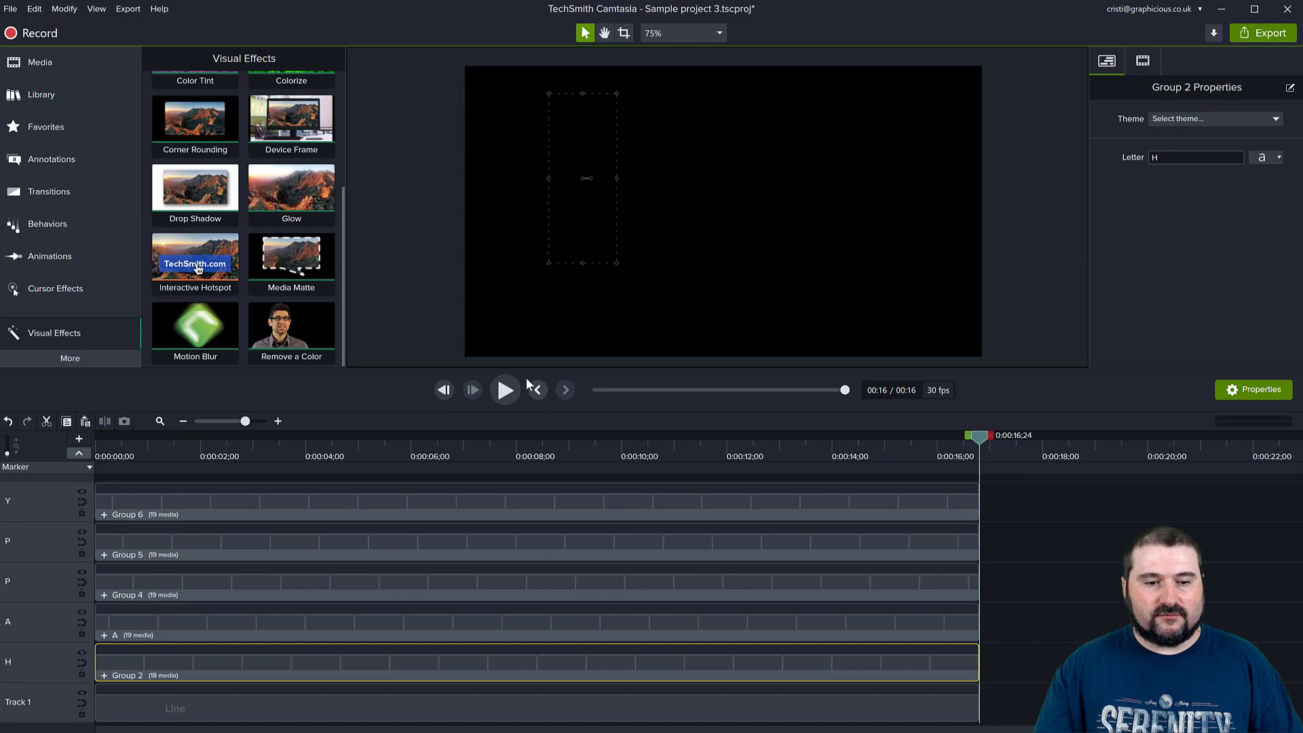
left_click(511, 388)
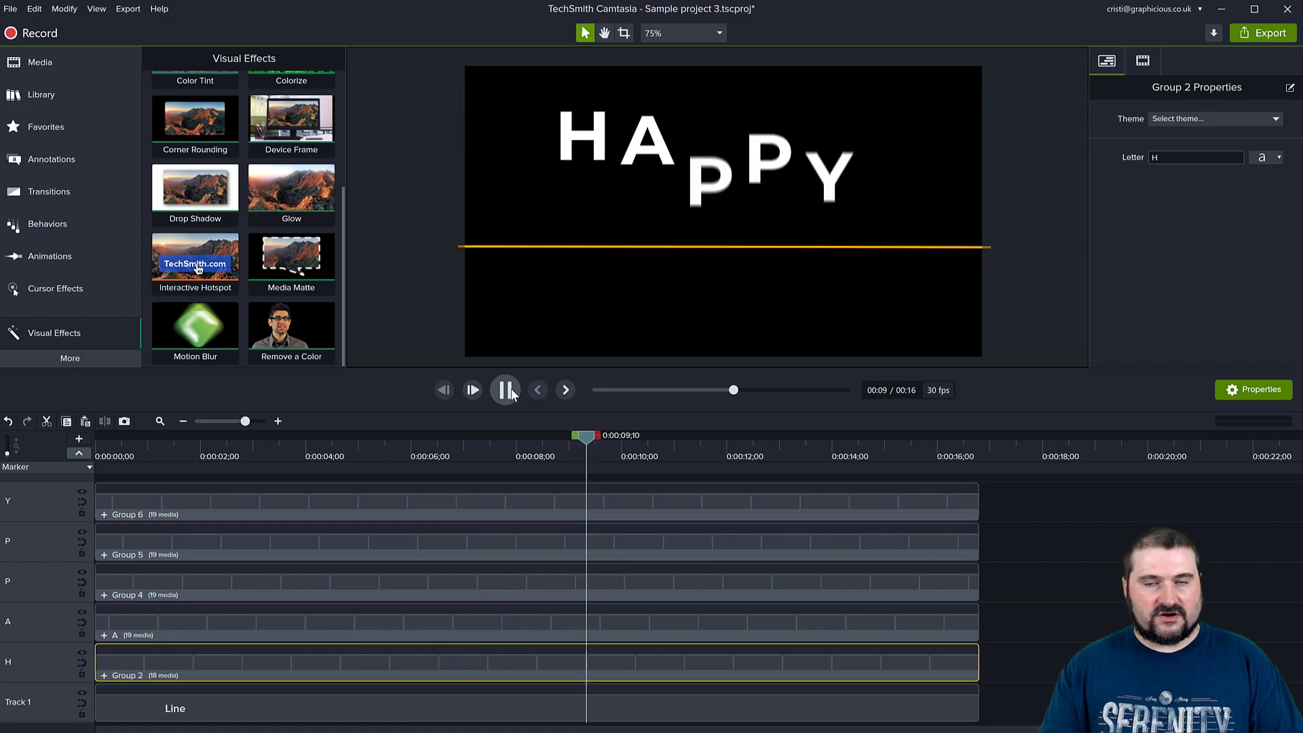
left_click(512, 392)
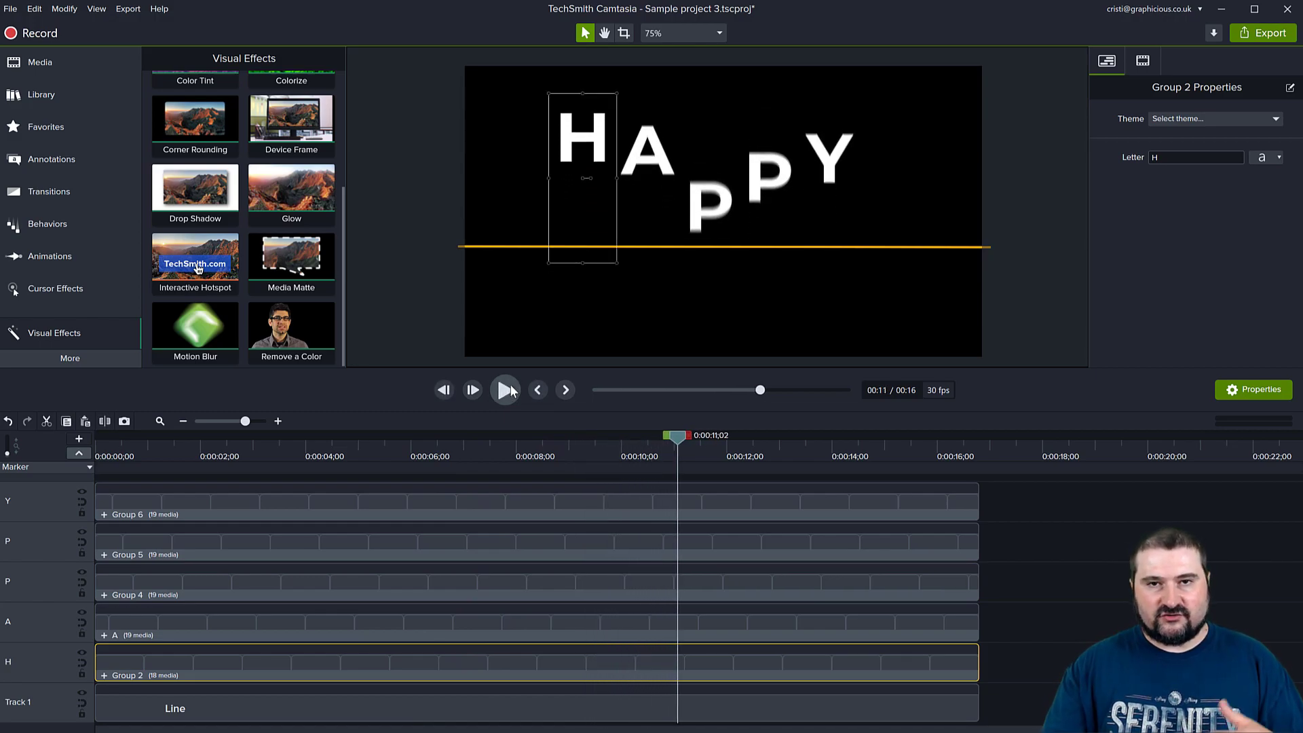
- Link all Text properties of group A into a single property in the Quick Property Editor
left_click(486, 631)
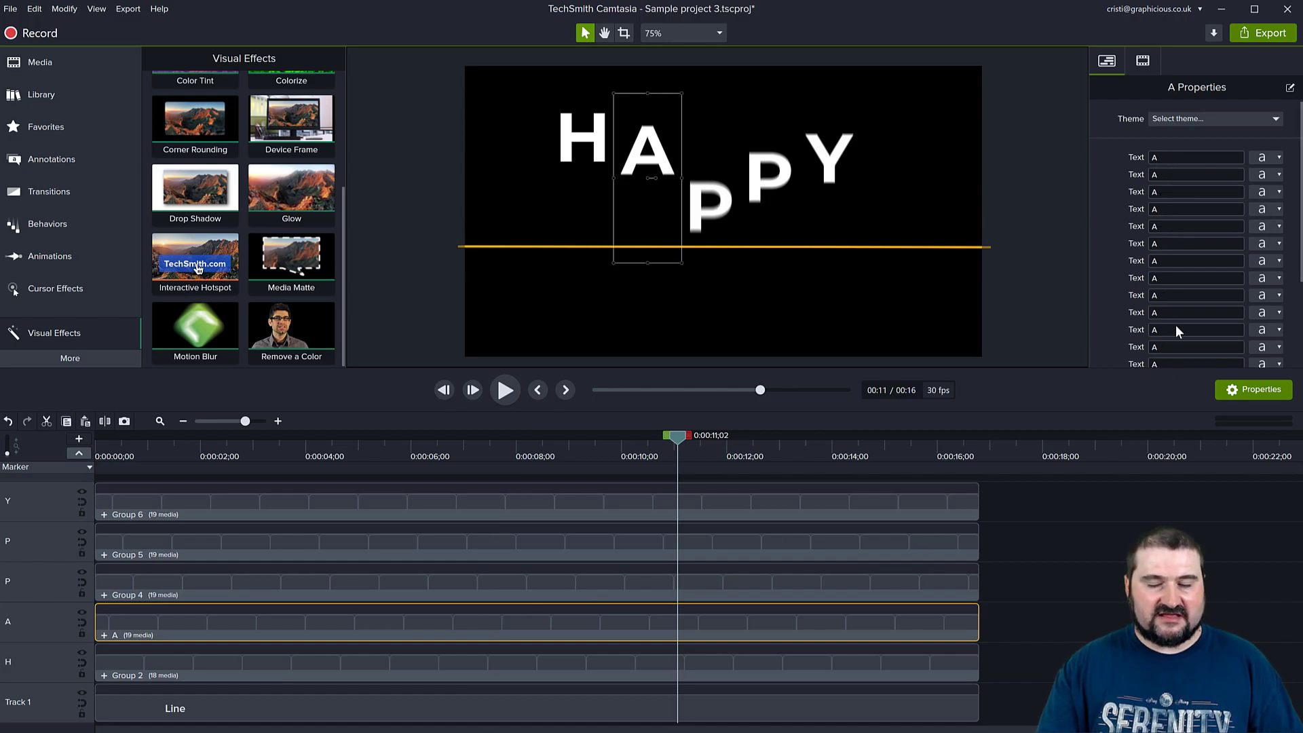
left_click(1291, 89)
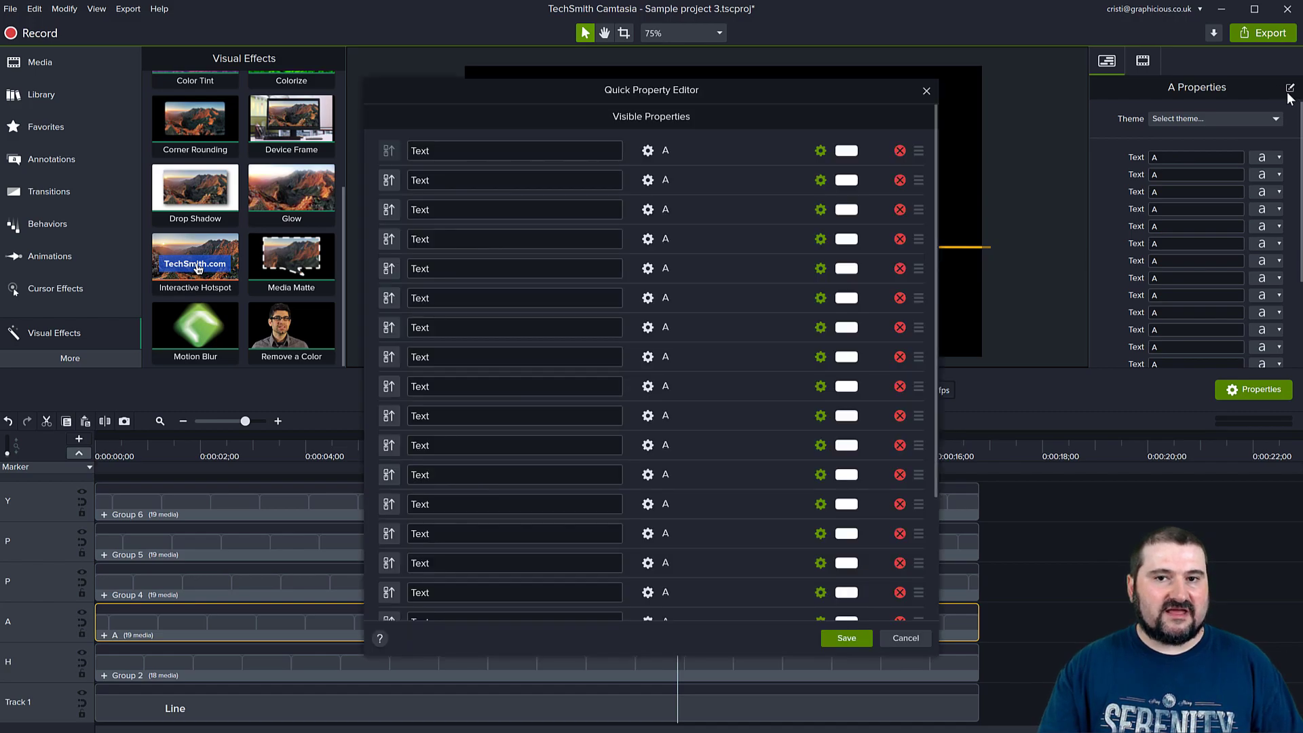
left_click(389, 179)
left_click(392, 221)
left_click(391, 220)
left_click(391, 220)
left_click(391, 220)
left_click(390, 219)
left_click(390, 219)
left_click(390, 219)
left_click(390, 219)
left_click(389, 219)
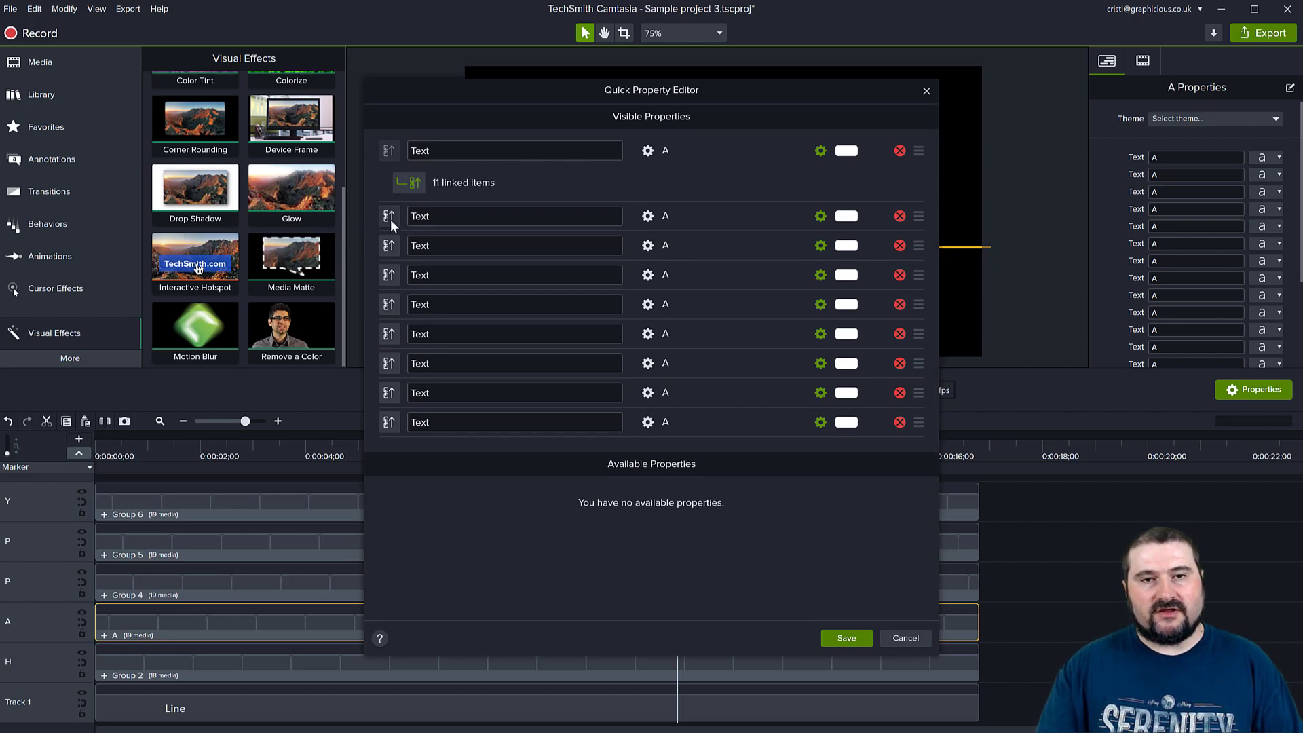
left_click(390, 219)
left_click(390, 218)
left_click(389, 218)
left_click(389, 219)
left_click(390, 219)
left_click(390, 218)
left_click(390, 218)
left_click(390, 218)
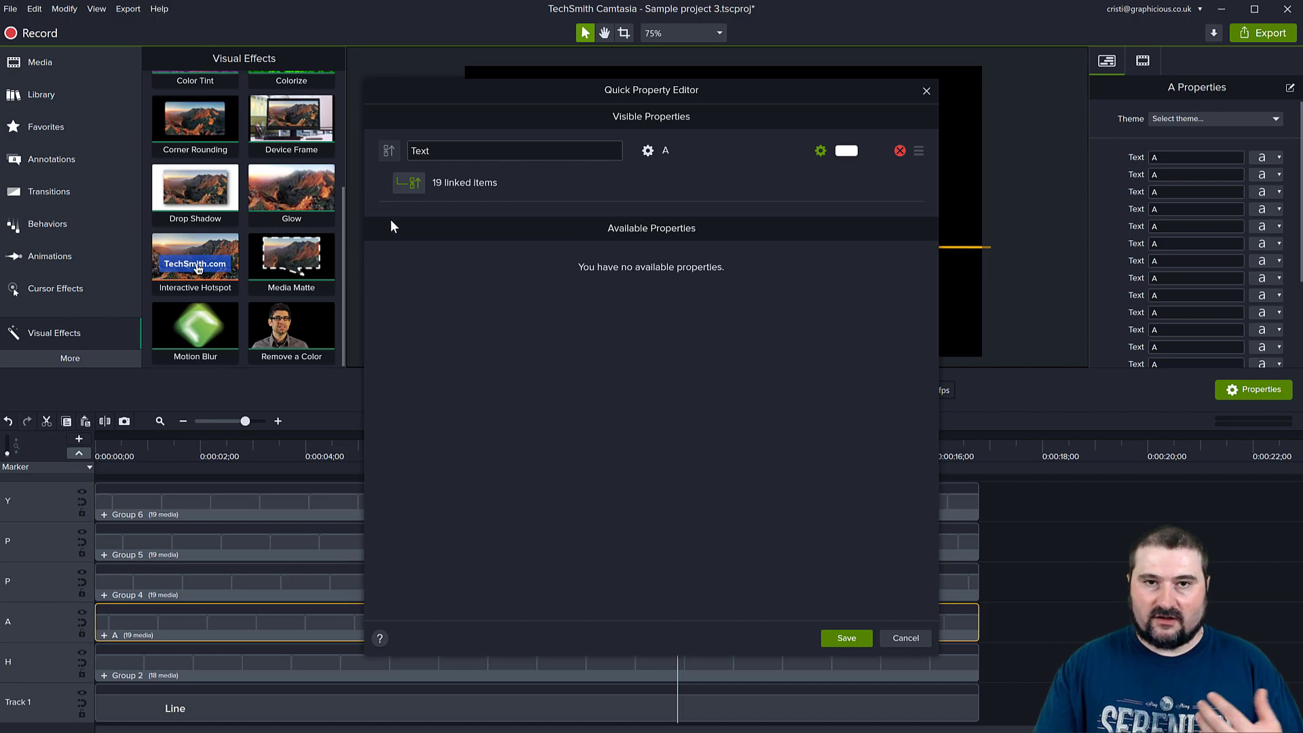
- Rename group A's linked Text property to Letter and save the property changes
left_click(452, 150)
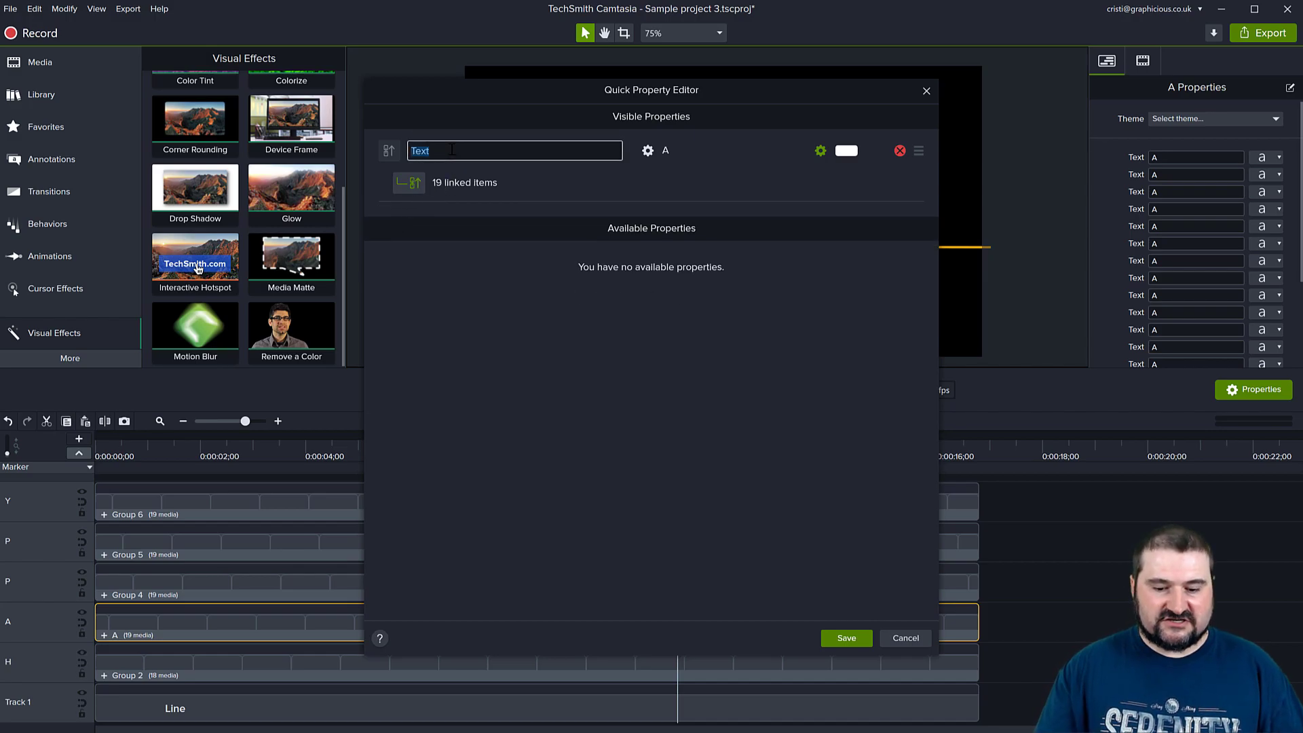
type("Lette")
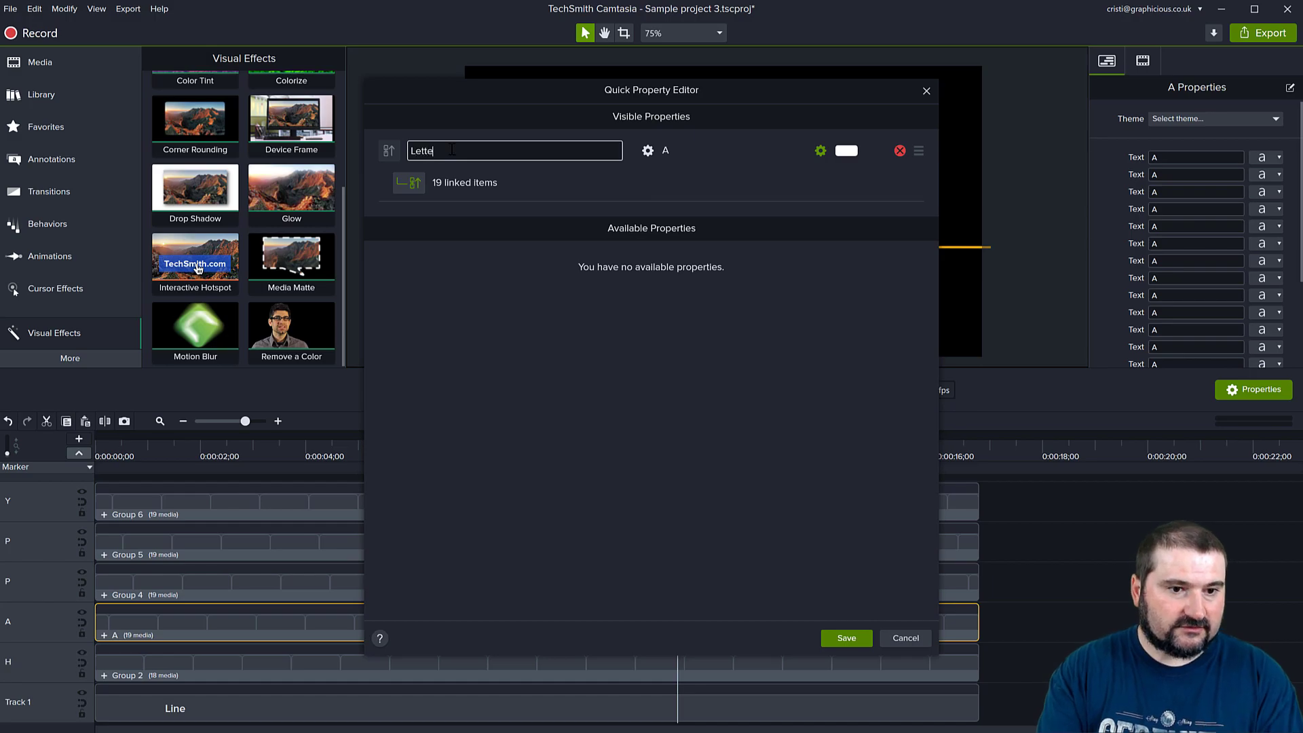
type("r")
key("Return")
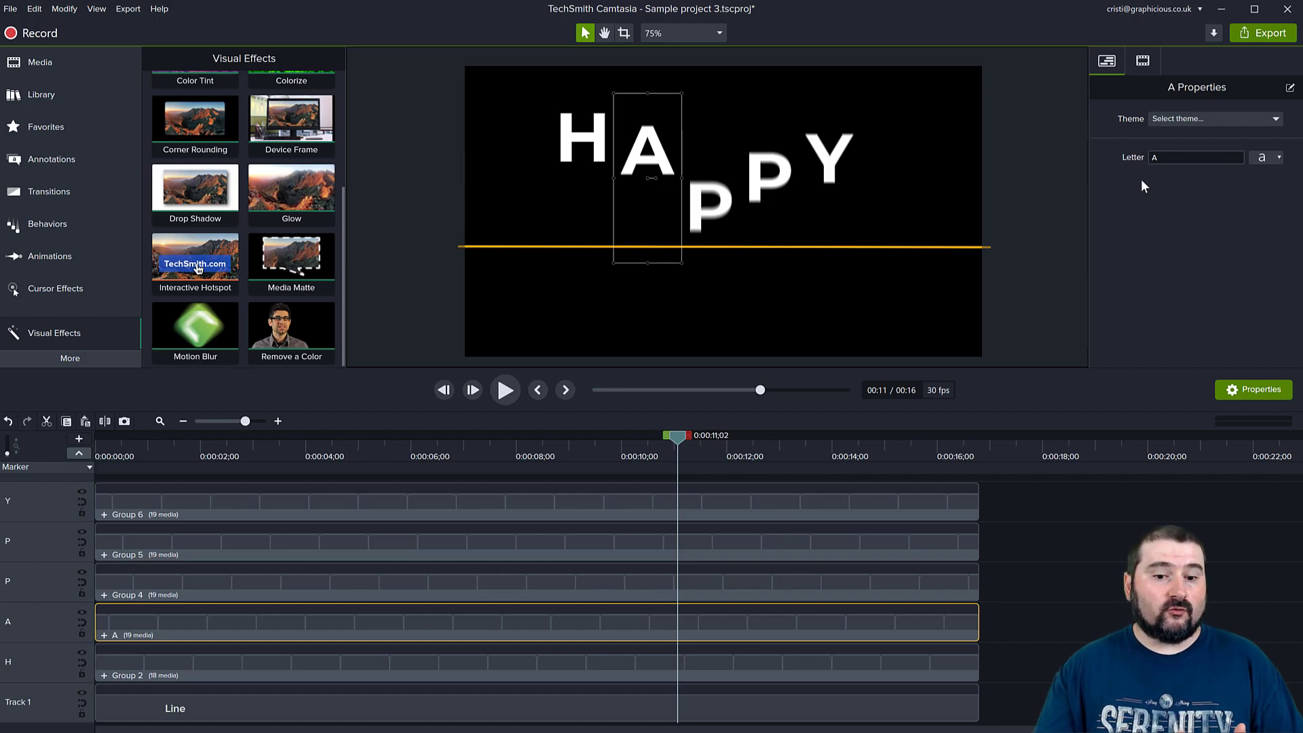
- Link all Text properties of Group 4 on the P track above track A into one, name it Letter, and save
left_click(784, 580)
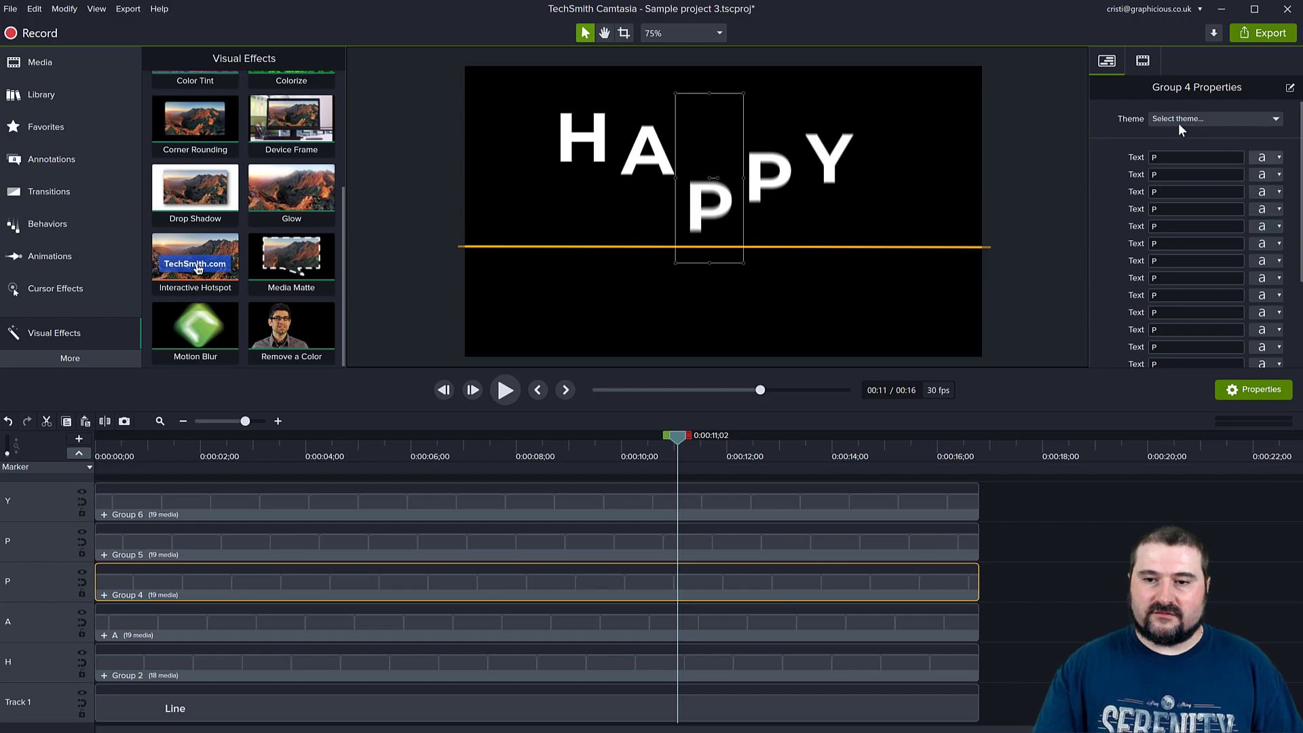
left_click(1291, 88)
left_click(389, 180)
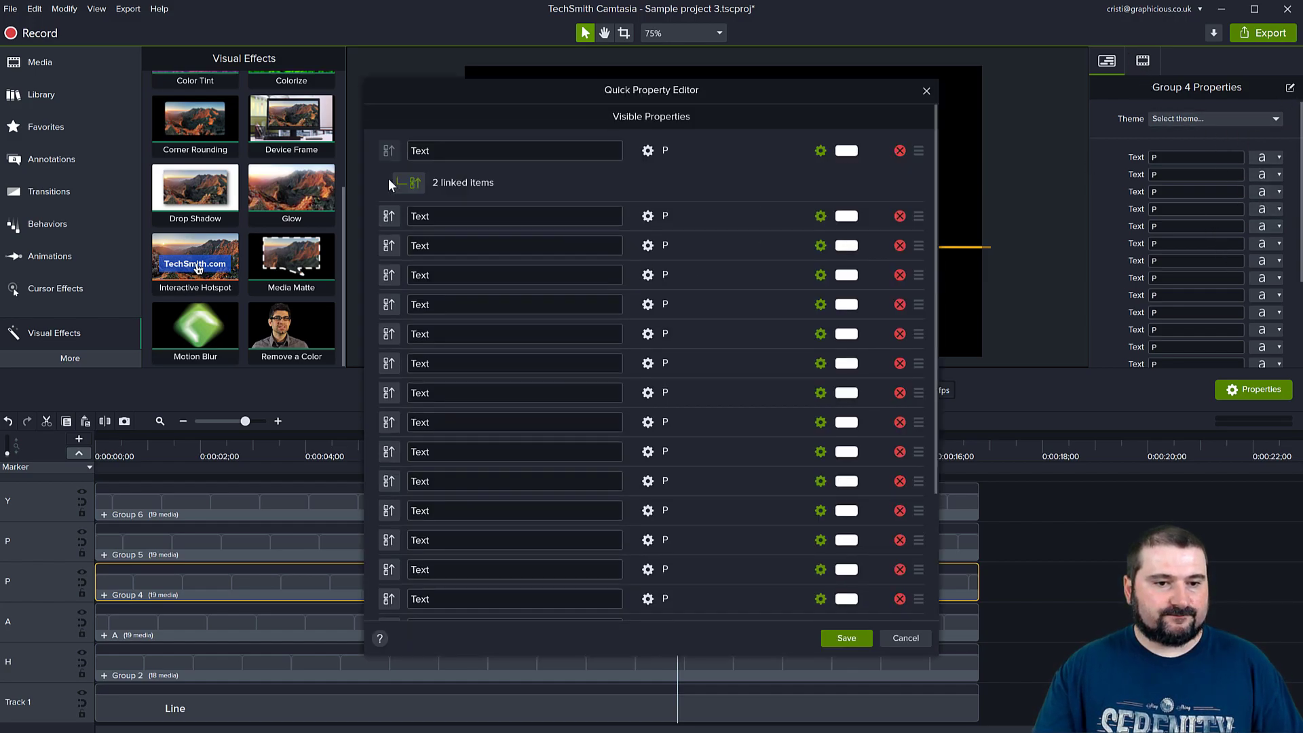
left_click(389, 216)
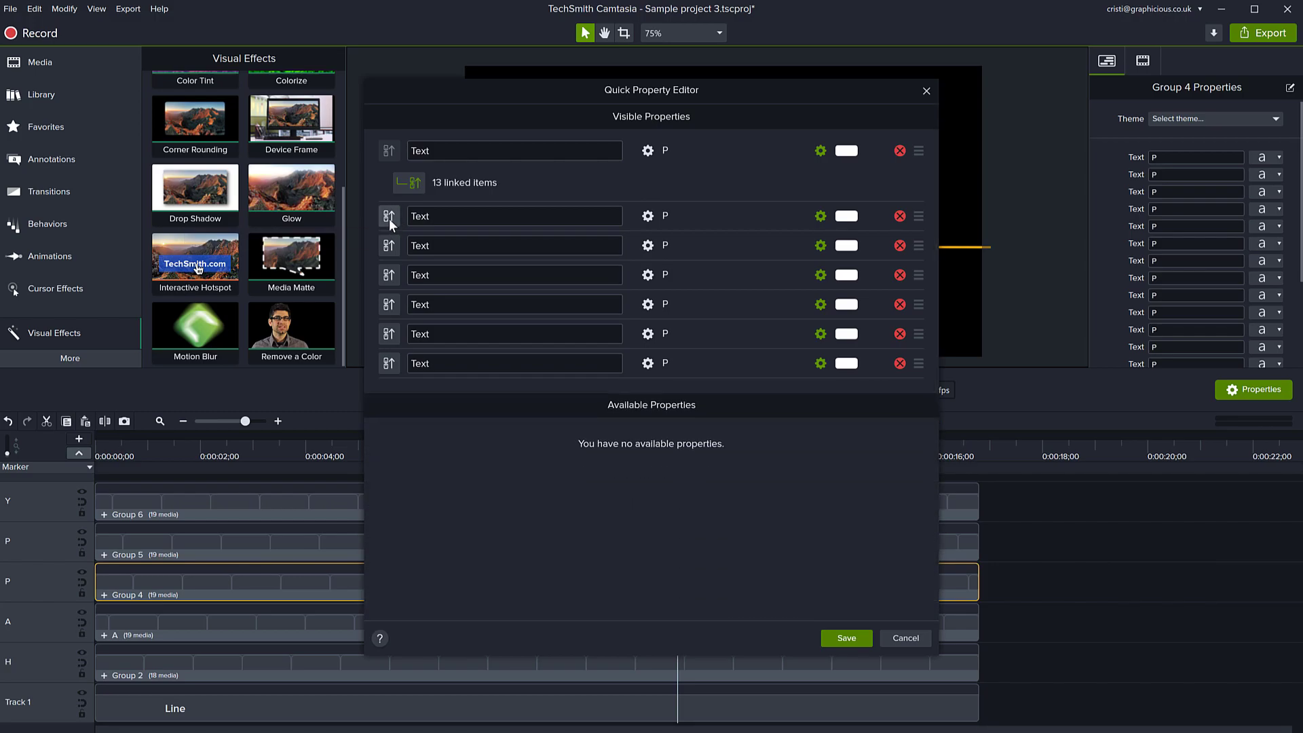
double_click(441, 150)
type("L")
key("Return")
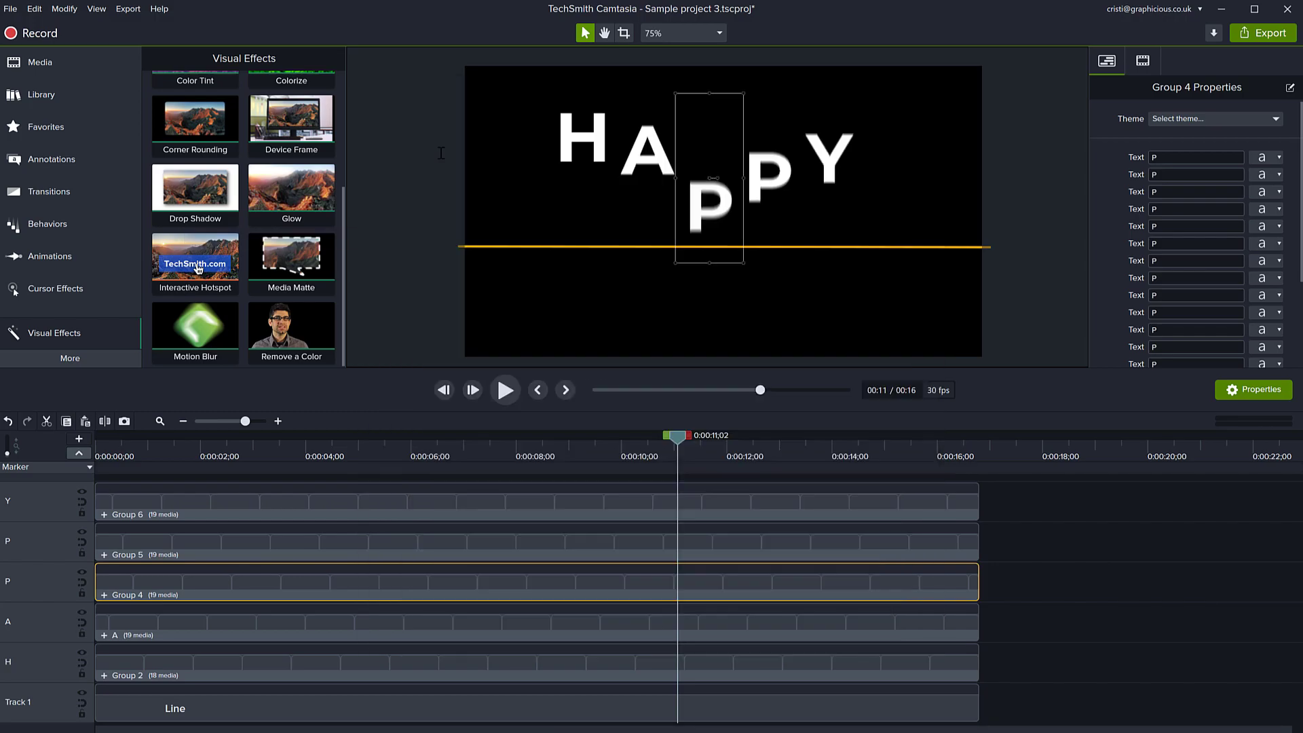
- Link all Text properties of Group 5 on the upper P track into one, name it Letter, and save
left_click(704, 536)
left_click(1289, 88)
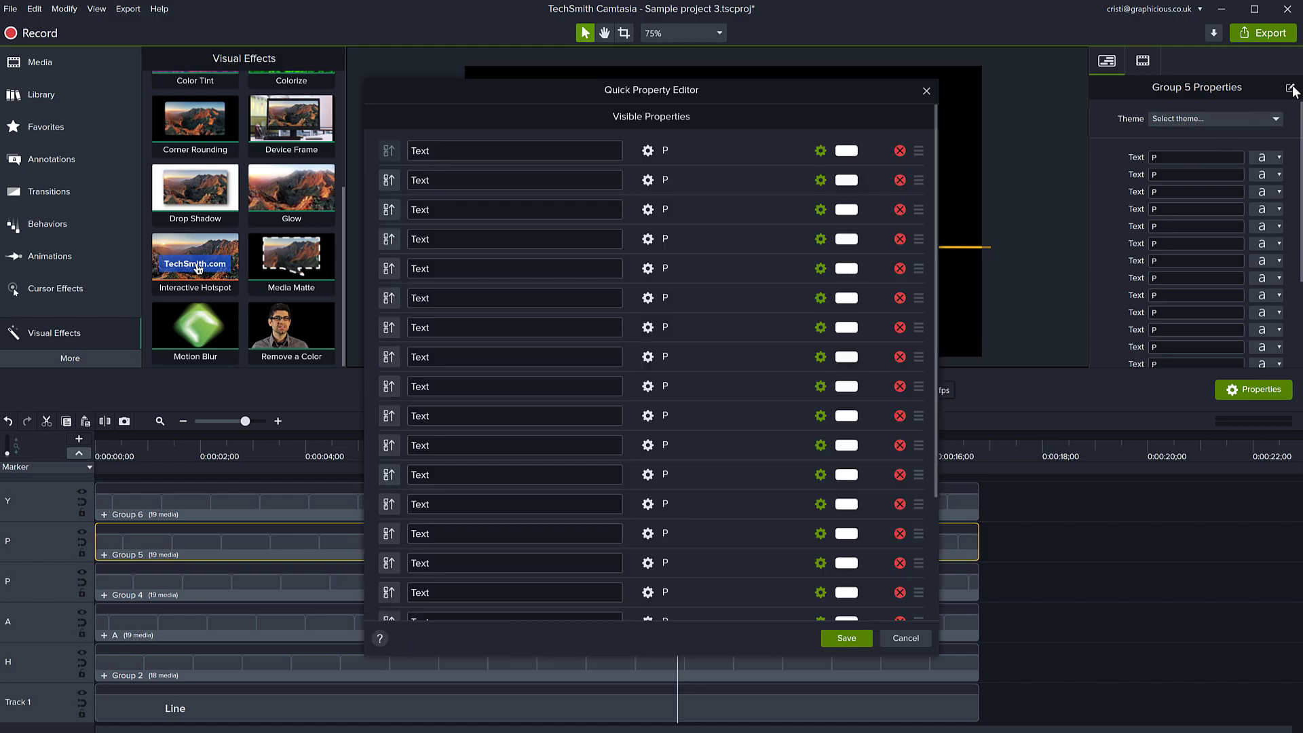
left_click(389, 179)
left_click(393, 214)
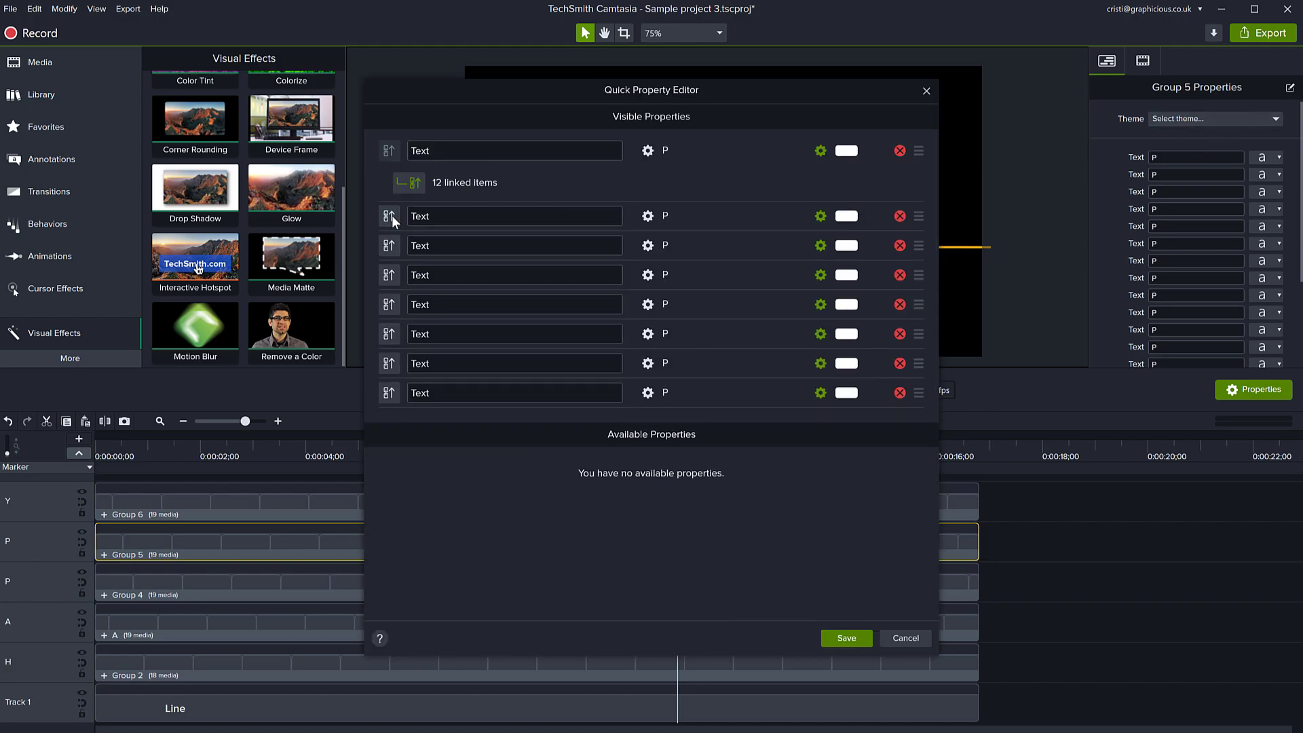
left_click(393, 215)
left_click(601, 154)
type("Letter")
key("Return")
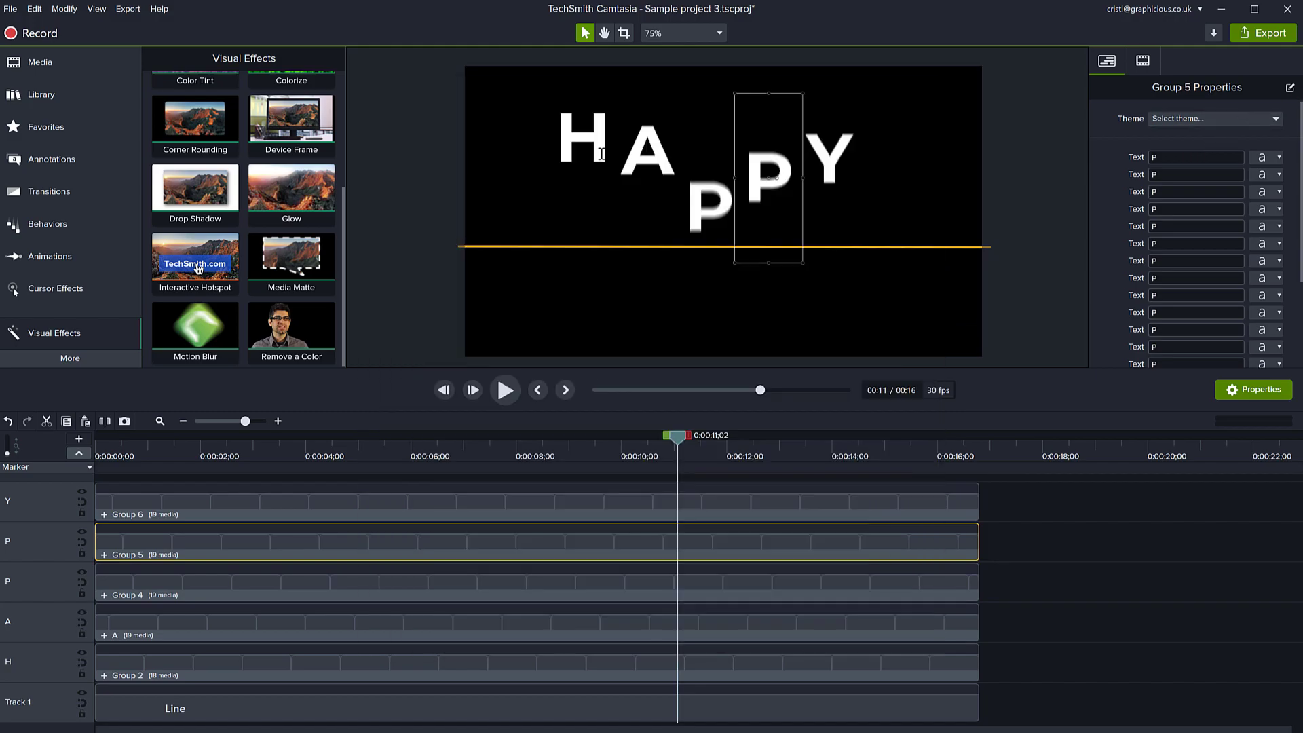
- Save the project and link all Text properties of Group 6 on the Y track into a single property
left_click(710, 505)
key("ctrl+s")
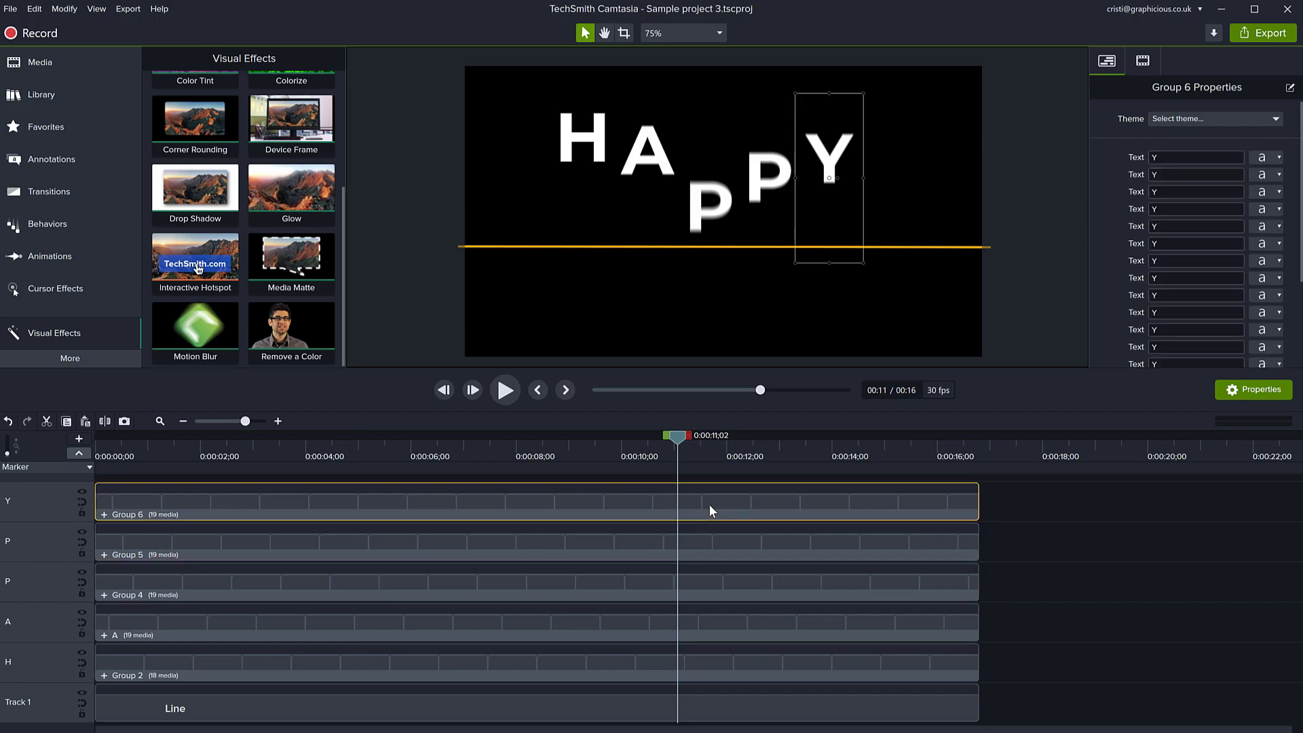
left_click(1290, 88)
left_click(387, 181)
left_click(388, 217)
left_click(388, 218)
left_click(388, 218)
left_click(387, 218)
left_click(387, 217)
left_click(388, 217)
left_click(387, 217)
left_click(387, 217)
left_click(388, 217)
left_click(387, 217)
left_click(387, 217)
- Rename Group 6's linked Text property to Letter, save the property changes, and save the project
double_click(456, 150)
type("Letter")
key("Return")
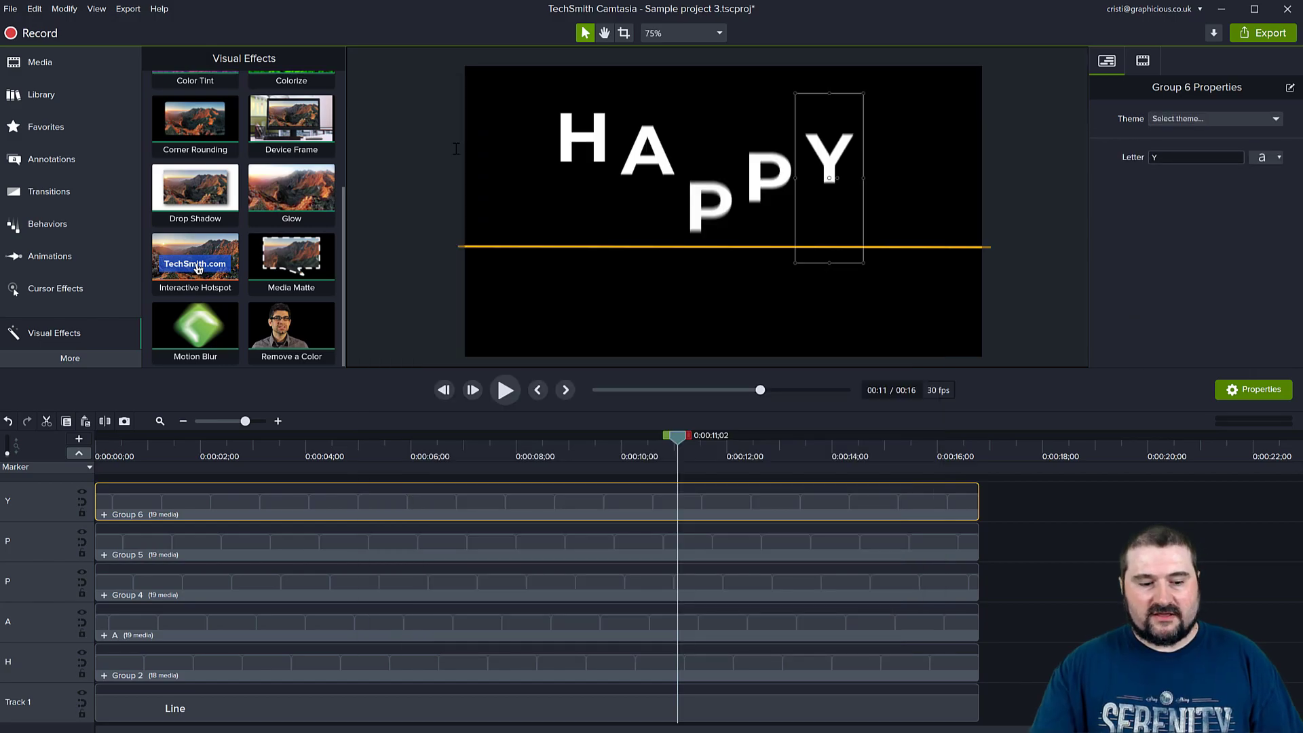
key("ctrl+s")
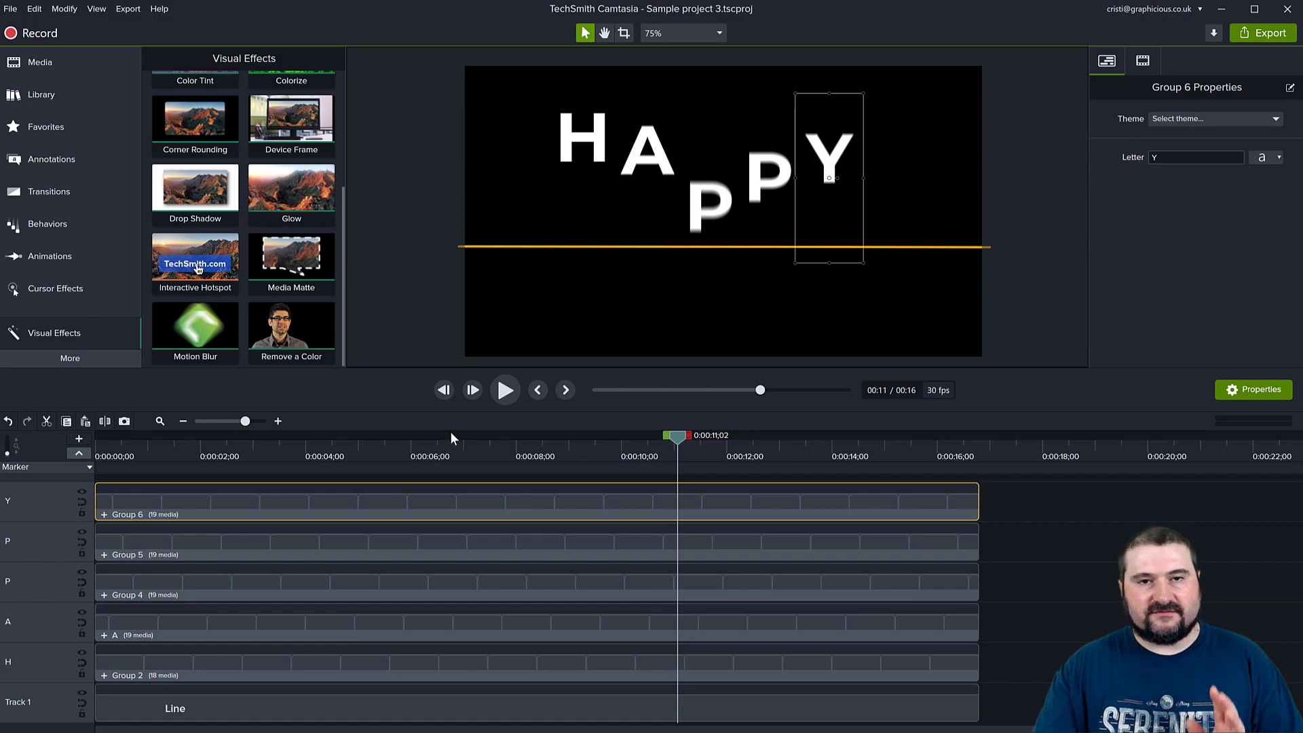
- Set the Letter property of the H track's group to S and that of group A to H
left_click(475, 544)
left_click(477, 590)
left_click(478, 621)
left_click(494, 674)
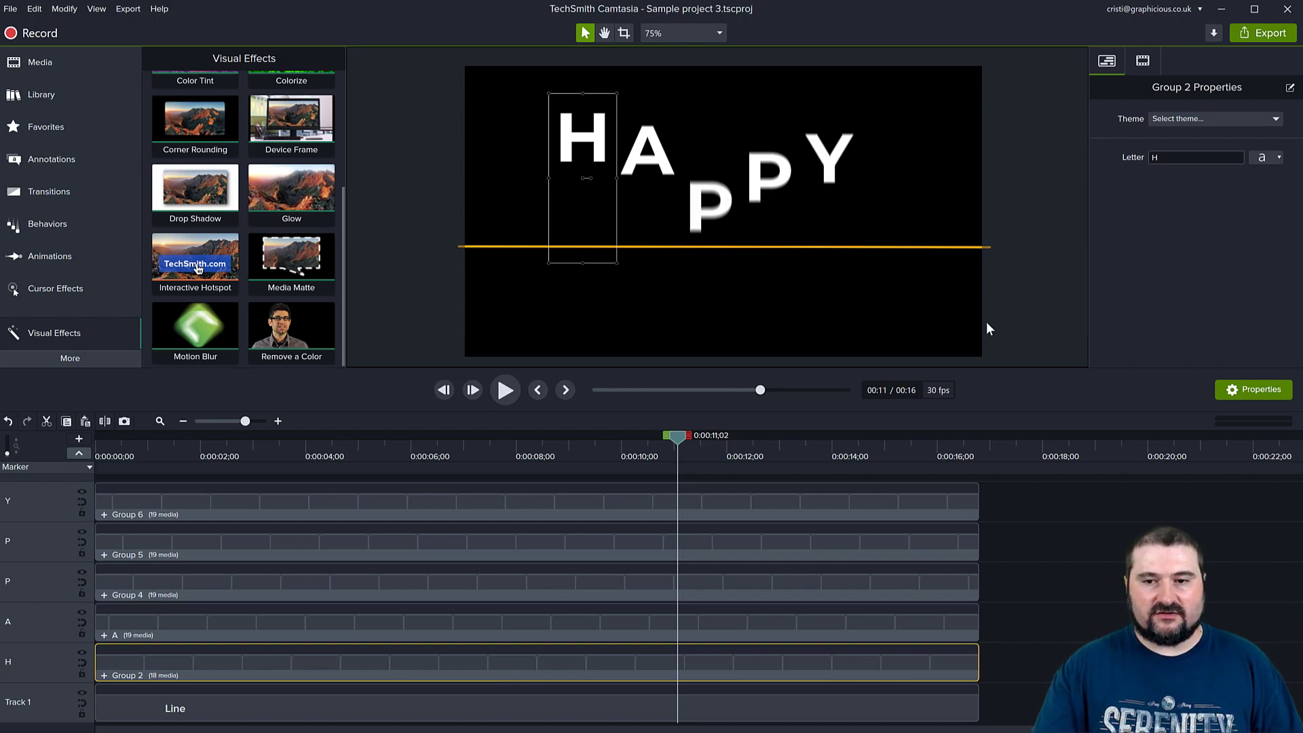
left_click(1183, 160)
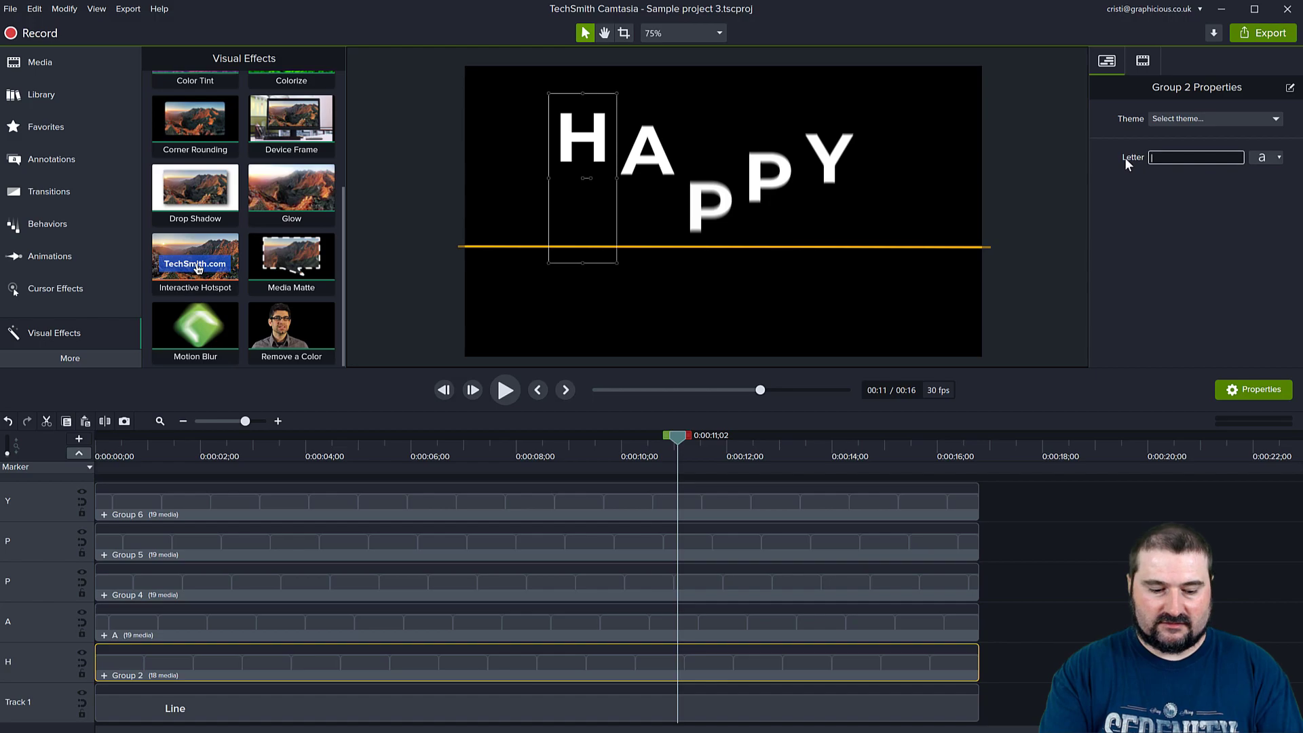
type("s")
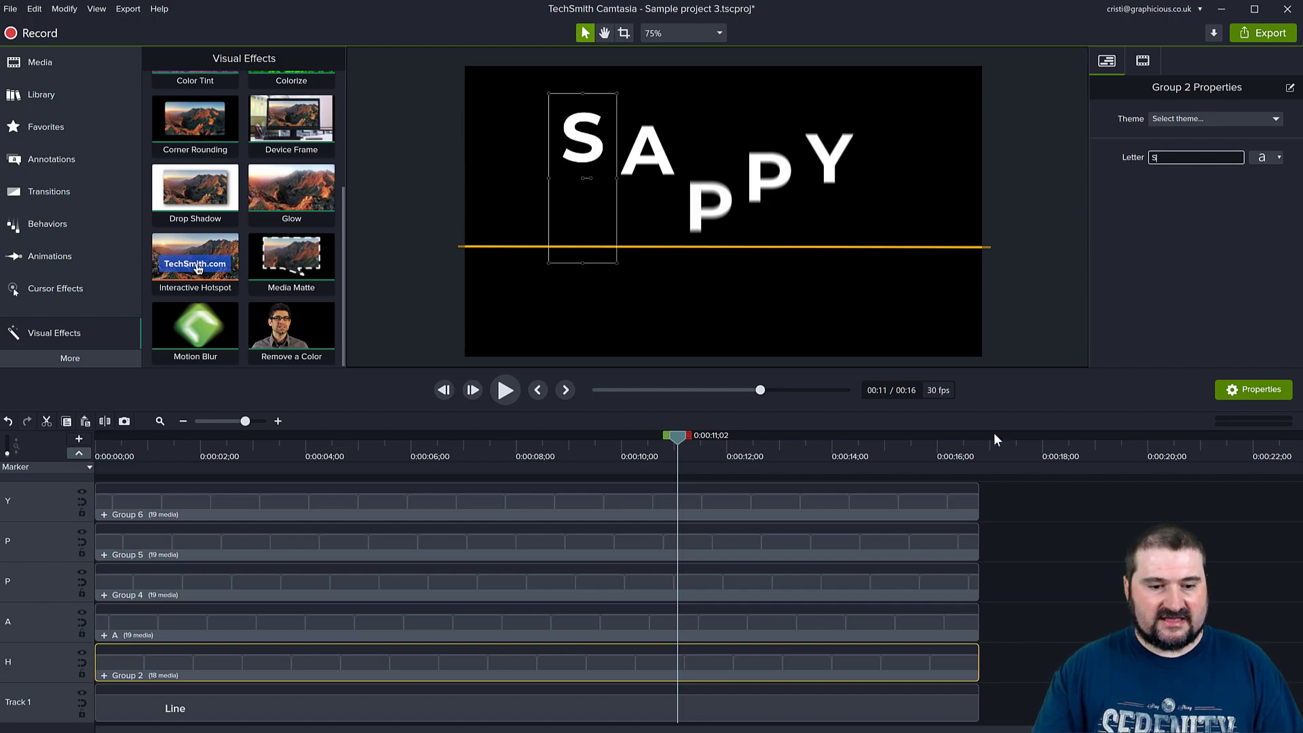
left_click(830, 636)
double_click(1191, 157)
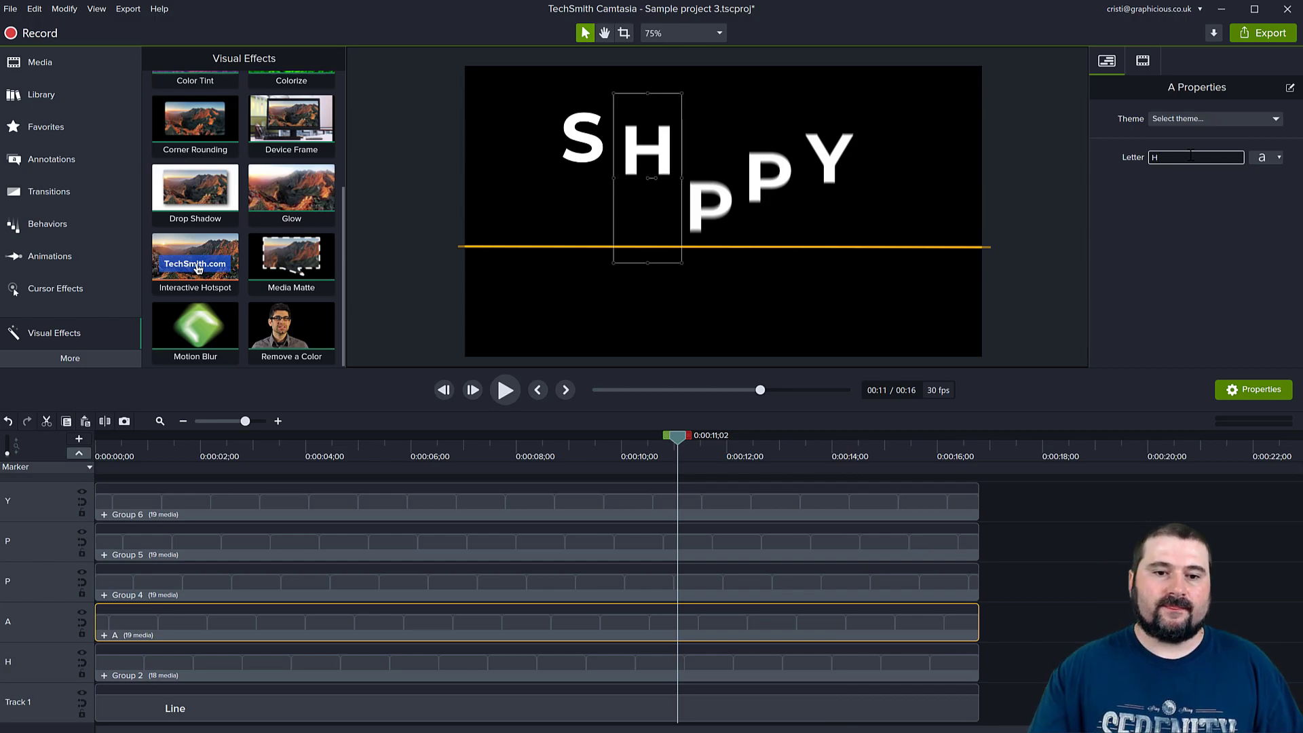
- Set the Letter property of Group 4 to O and that of Group 5 to T
left_click(725, 194)
double_click(1165, 154)
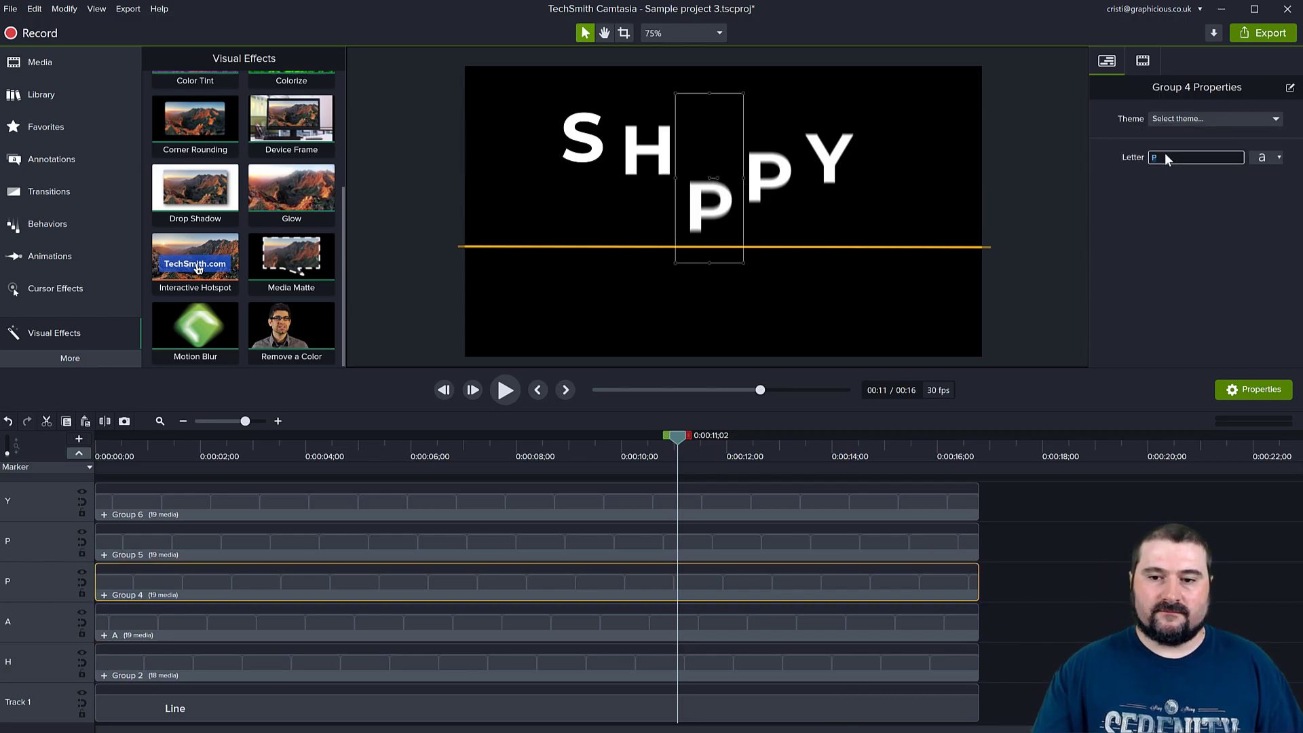
type("o")
left_click(793, 166)
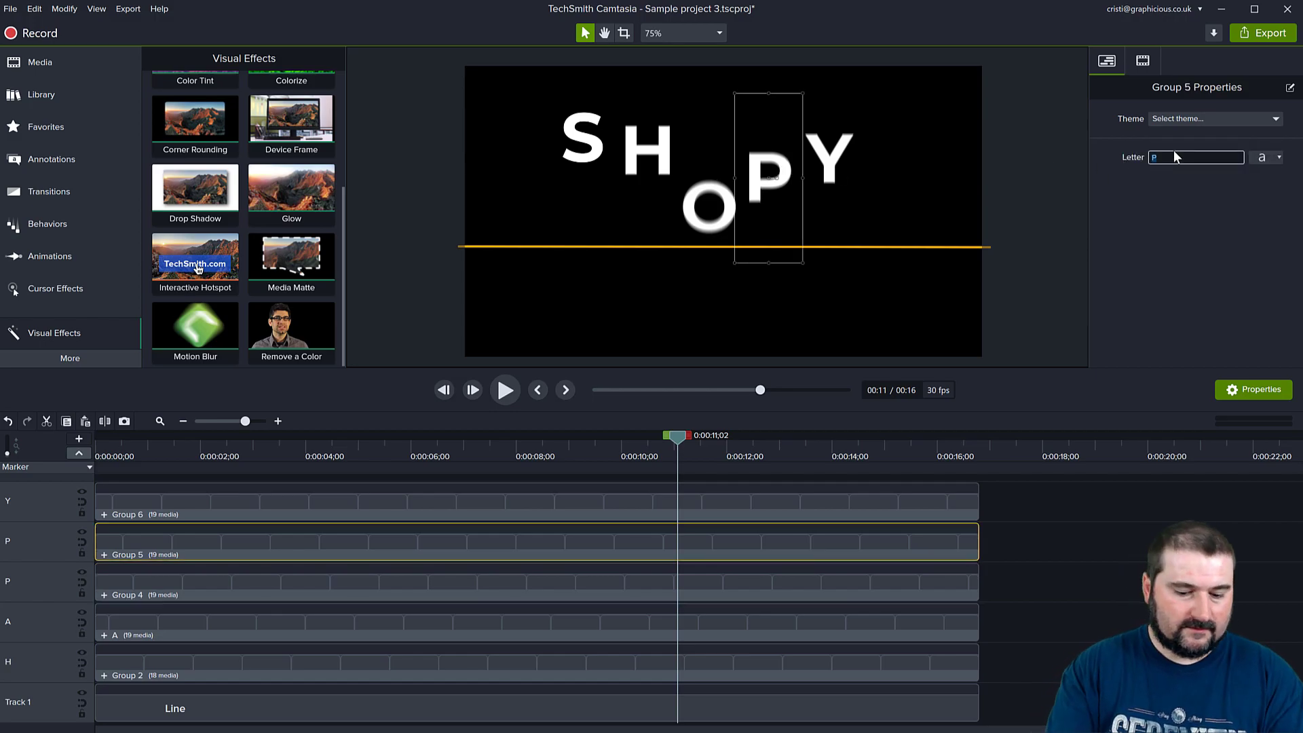
type("T")
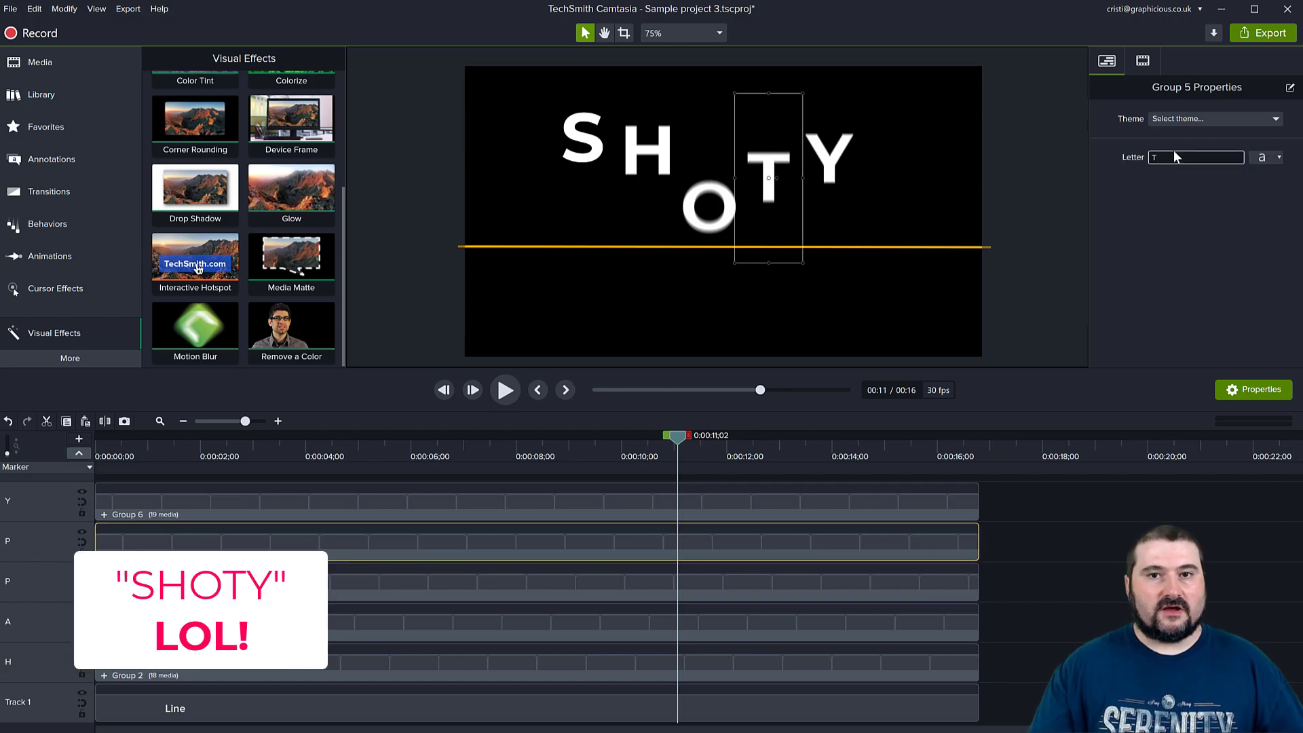
- Play the animation from the start to about 5 seconds
left_click_drag(682, 438, 97, 438)
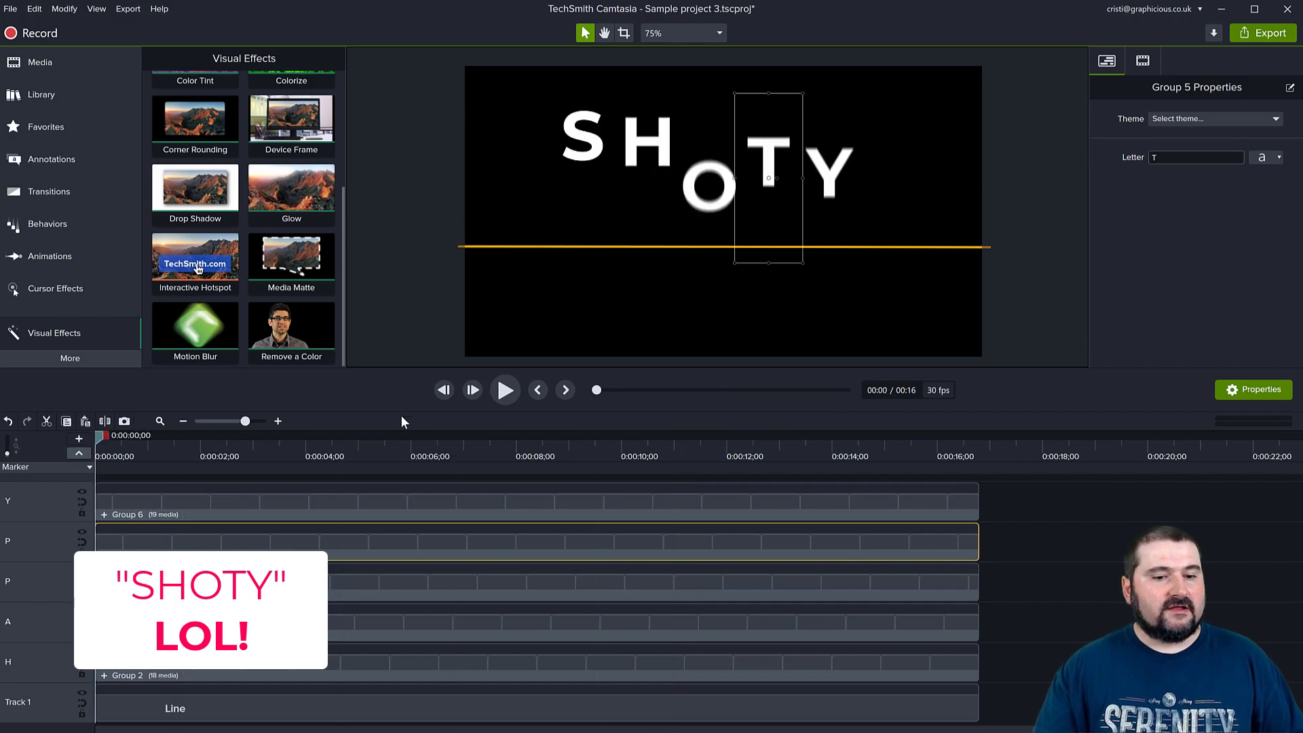
left_click(505, 389)
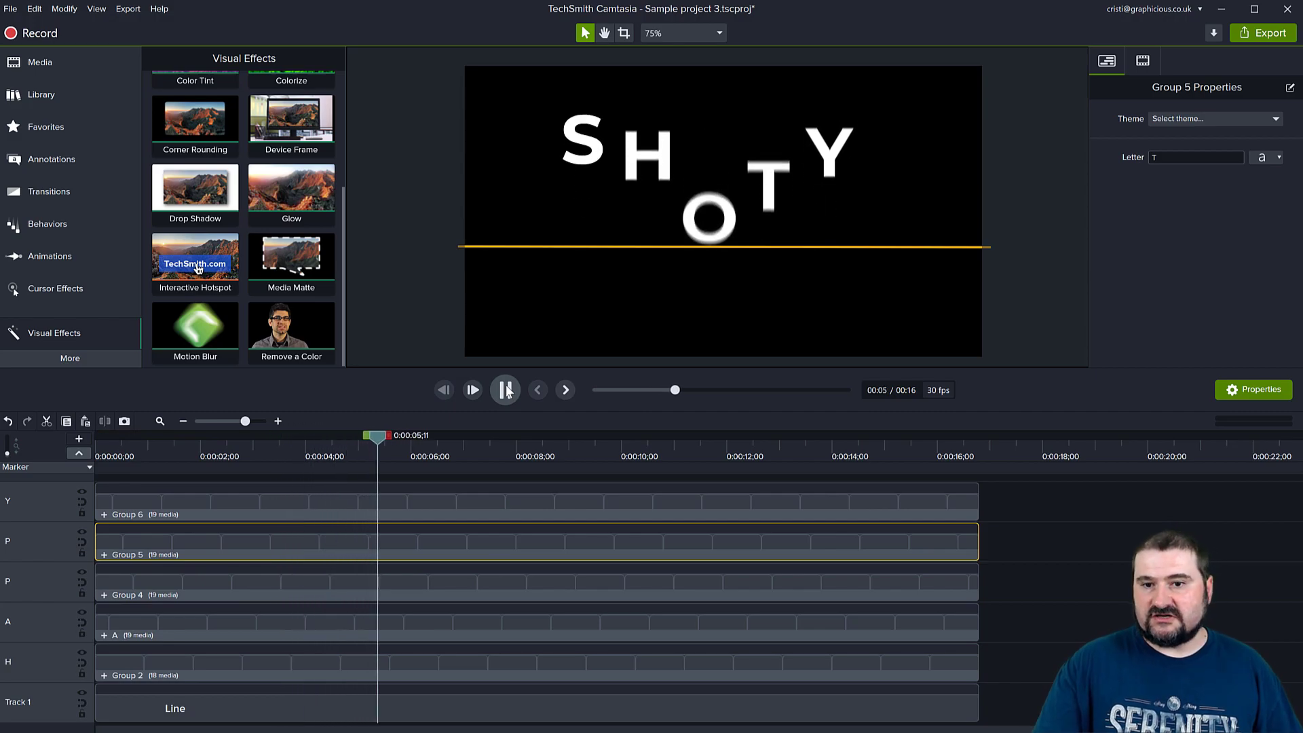
left_click(505, 390)
- Try a light red font colour on Group 5's Letter property
left_click(1266, 157)
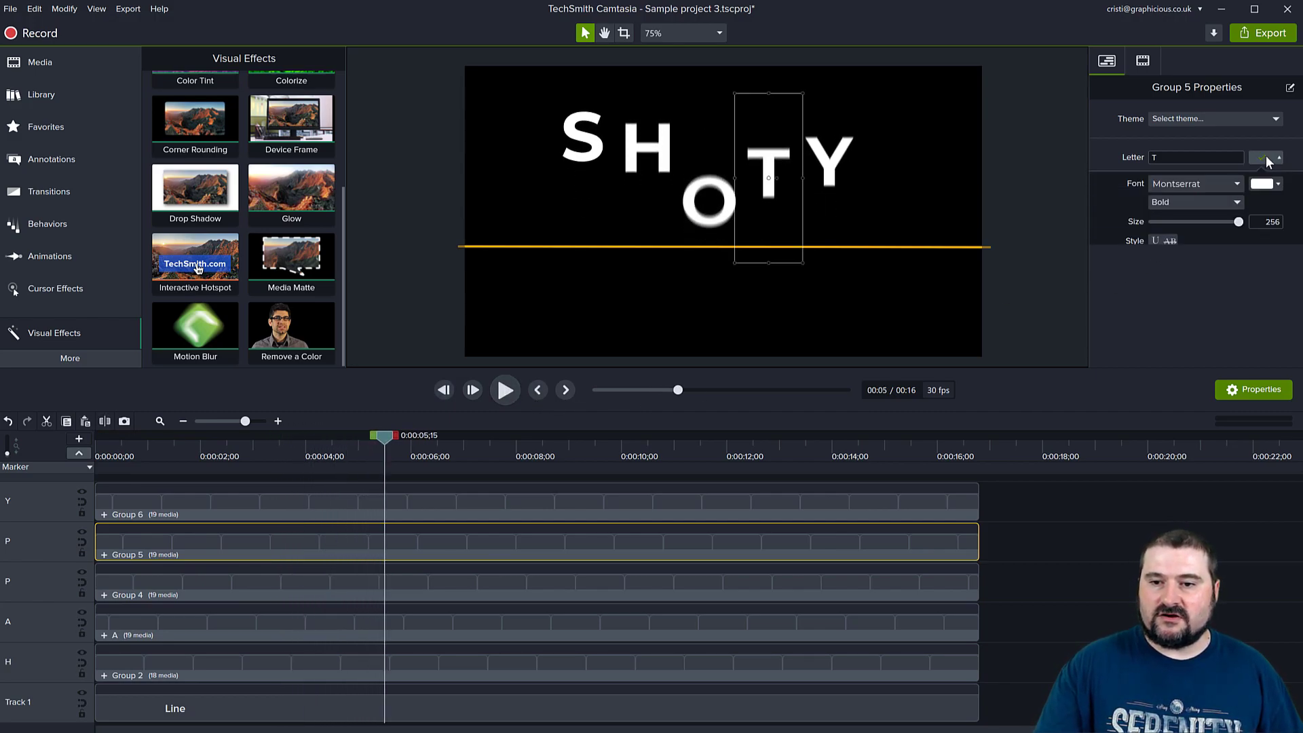
left_click(1270, 185)
left_click(1260, 274)
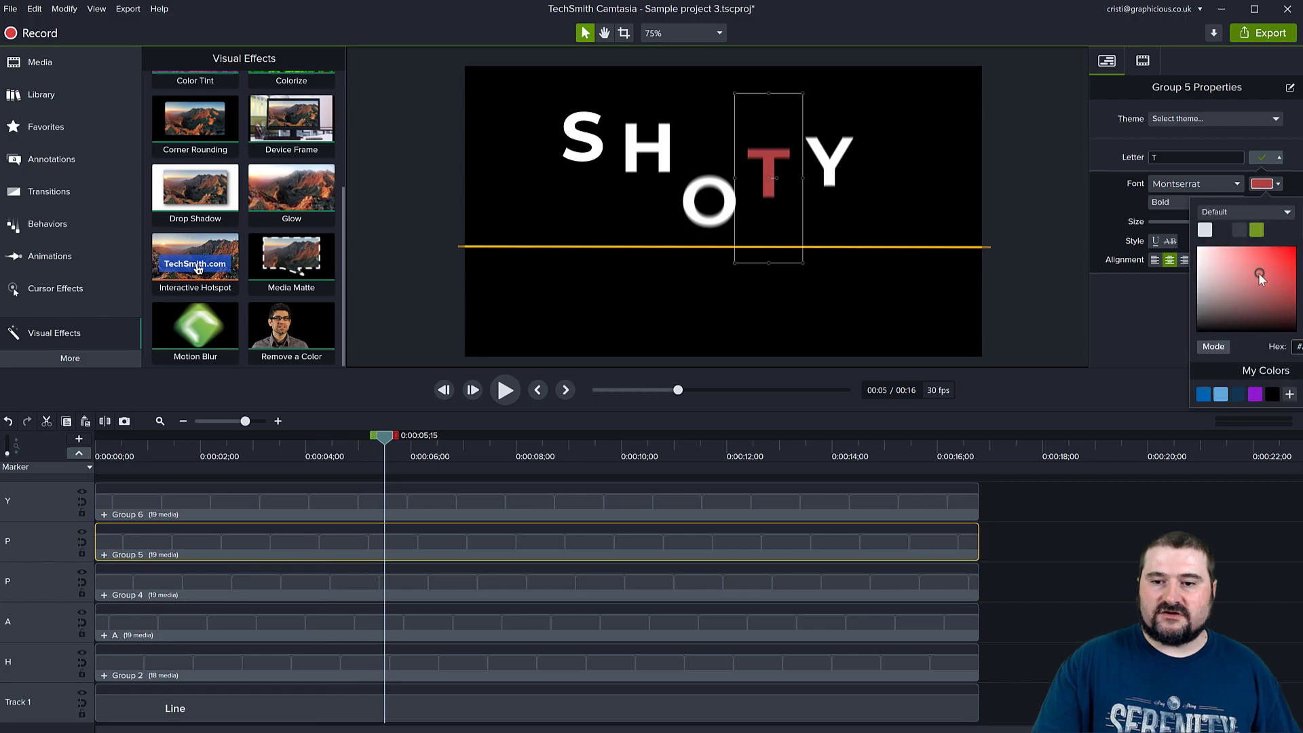
left_click_drag(1282, 257, 1246, 258)
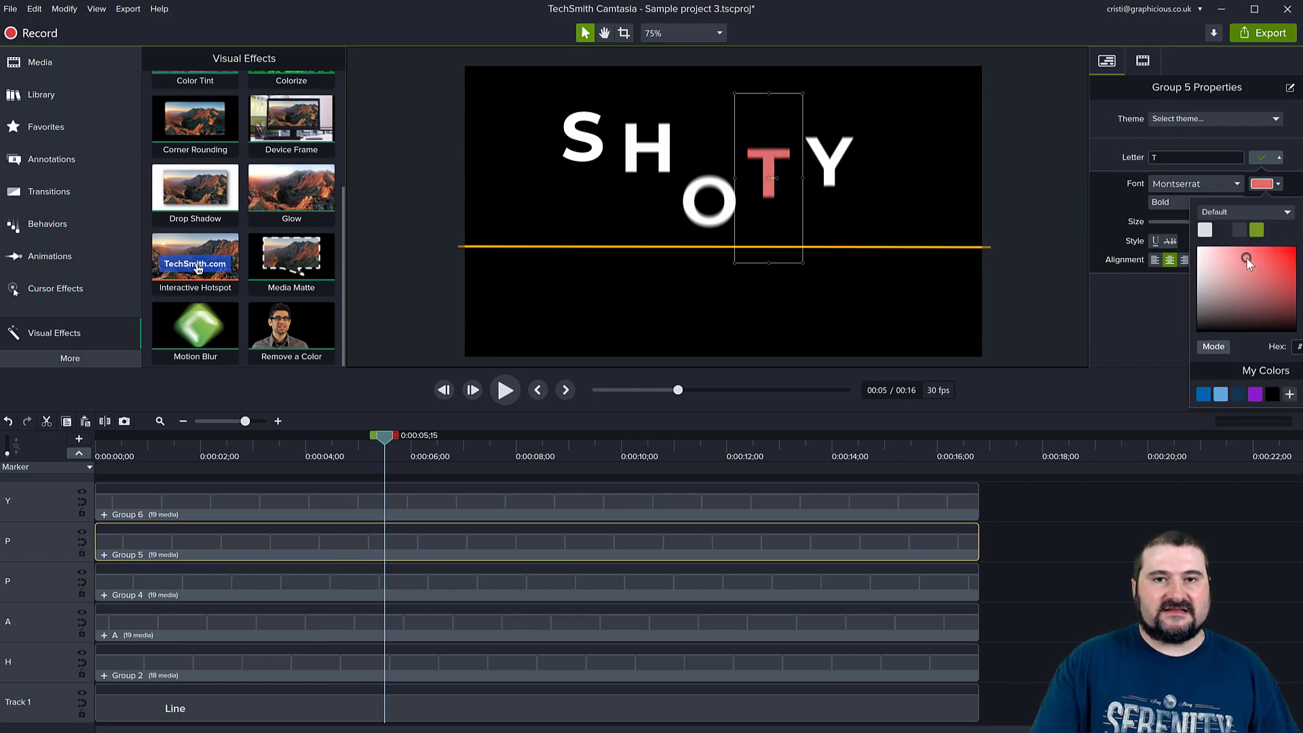
left_click(1142, 305)
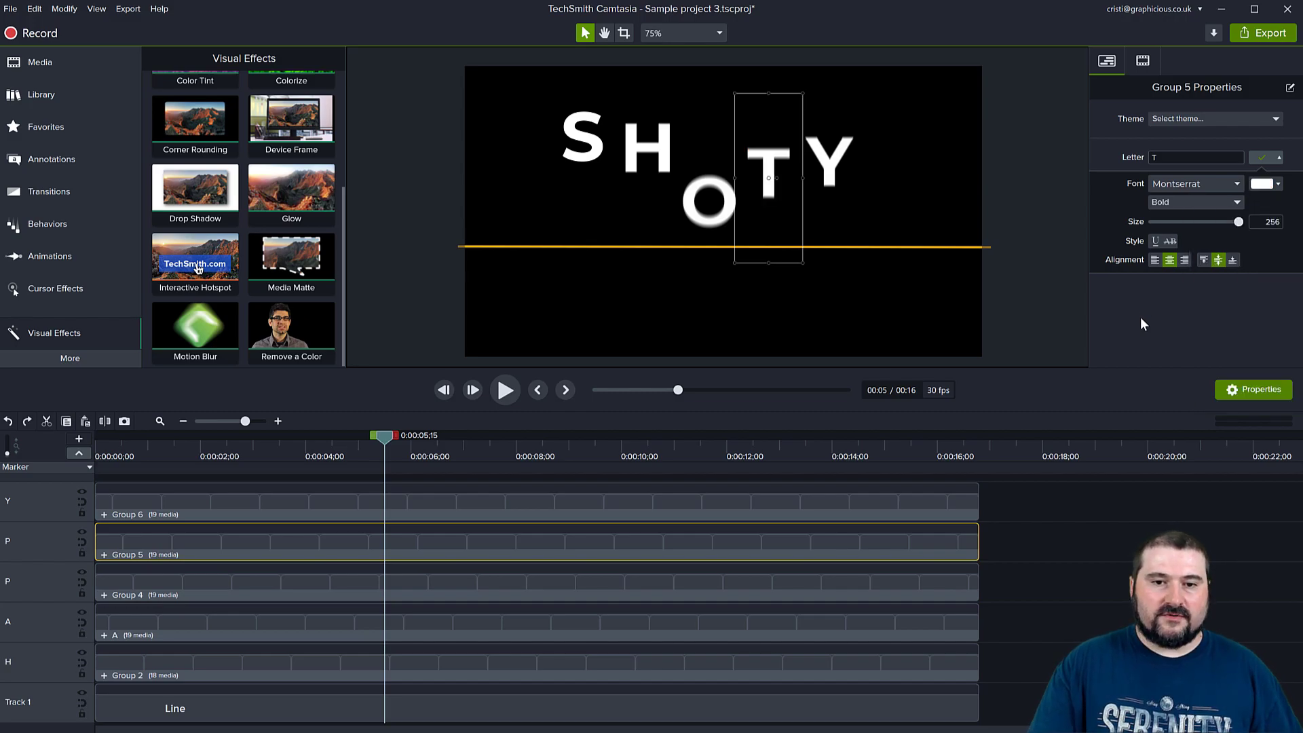
- Save the project and combine the five letter groups on tracks H, A, P, P and Y into one group
left_click(1059, 320)
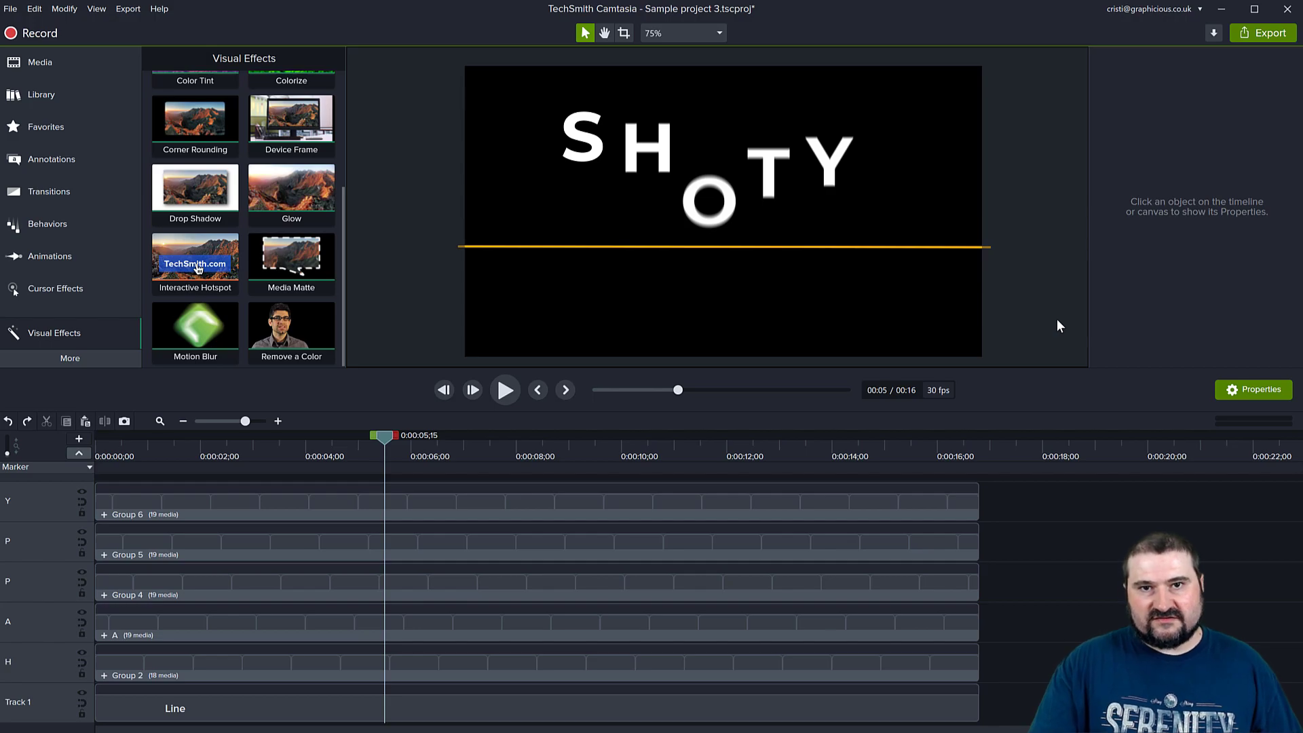
key("ctrl+s")
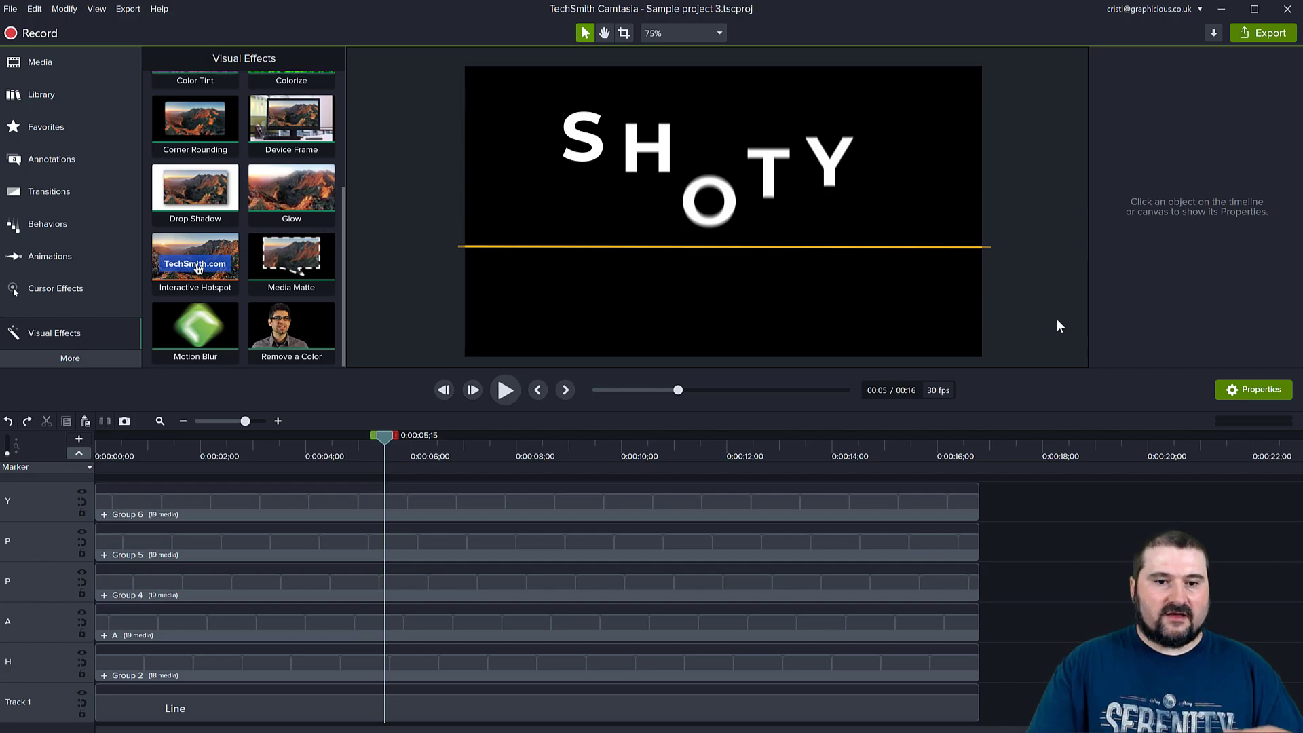
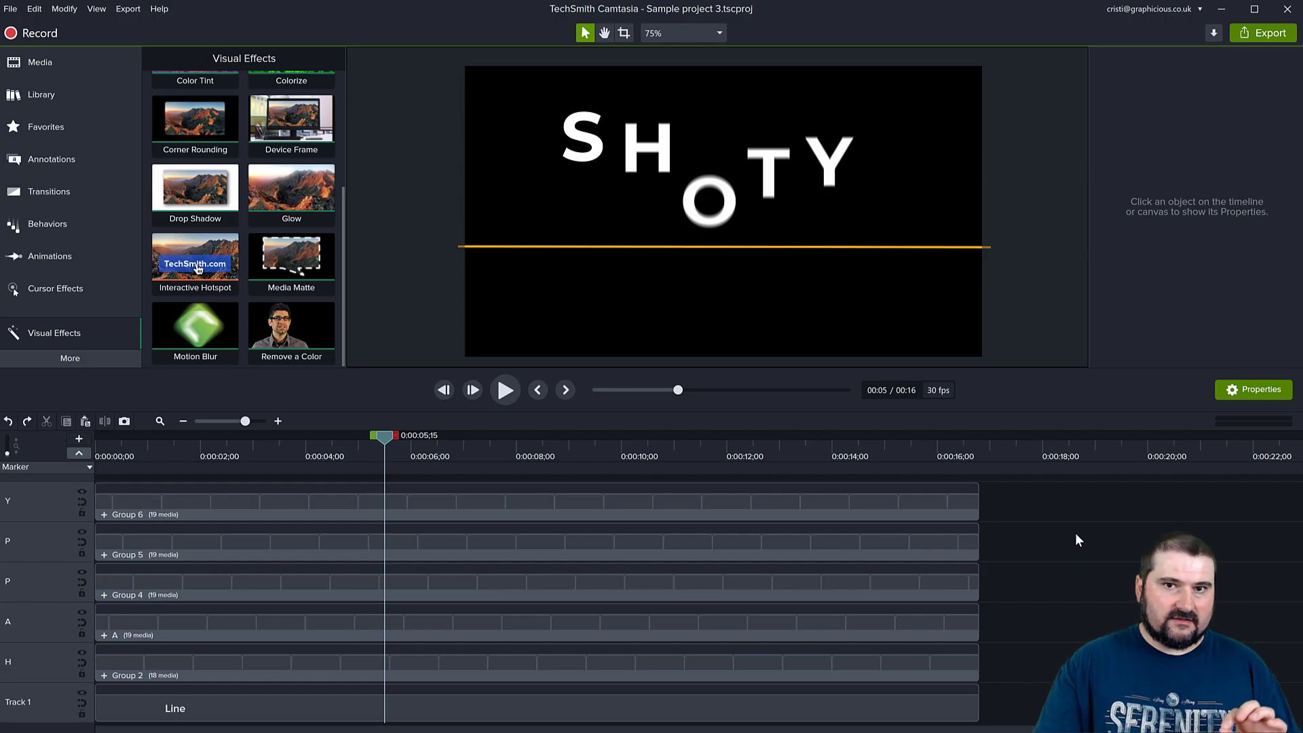
left_click_drag(1099, 499, 694, 666)
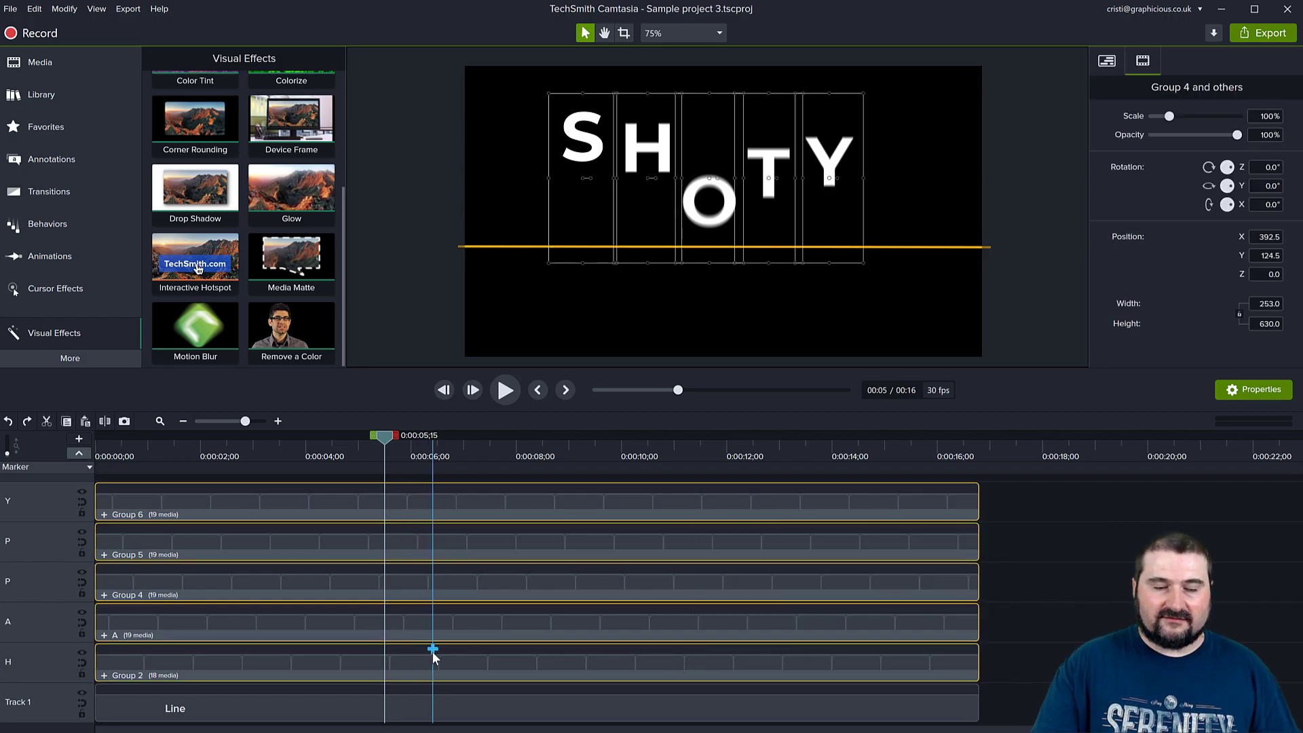
key("ctrl+g")
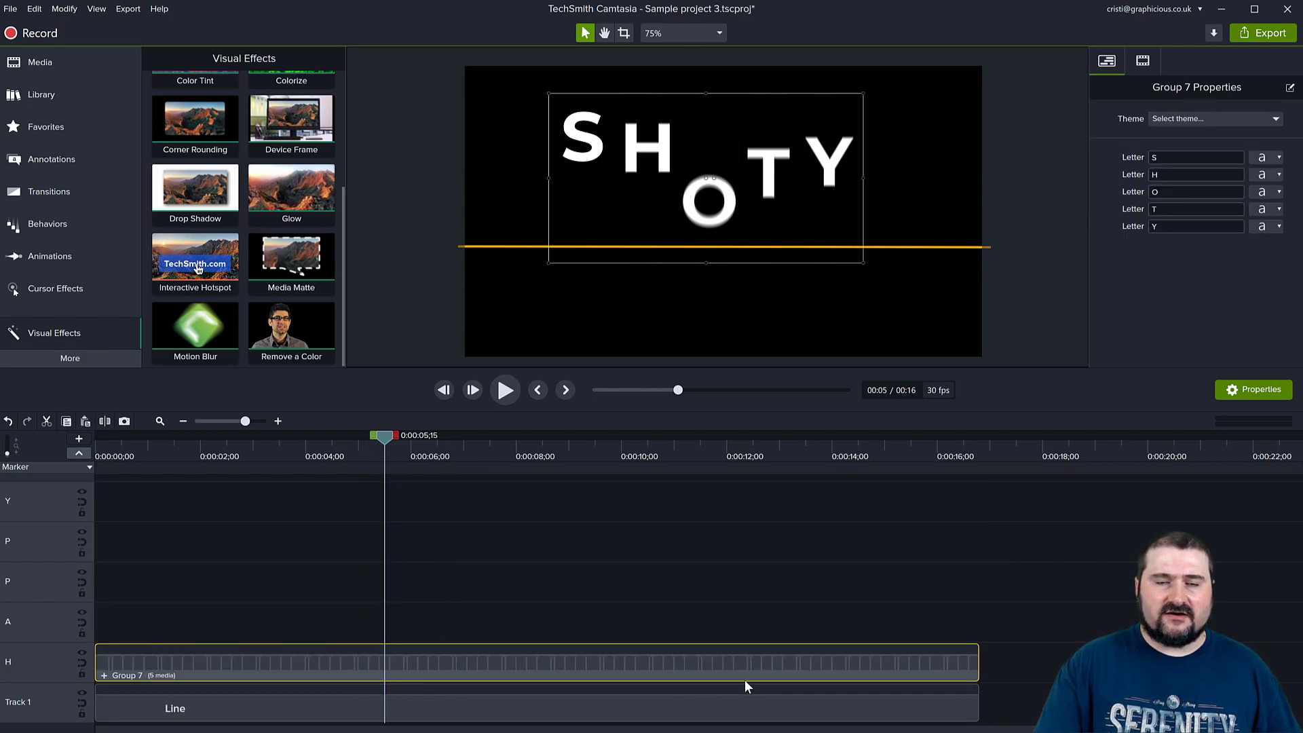
- Rename the combined letter group as Jumping letters
right_click(121, 678)
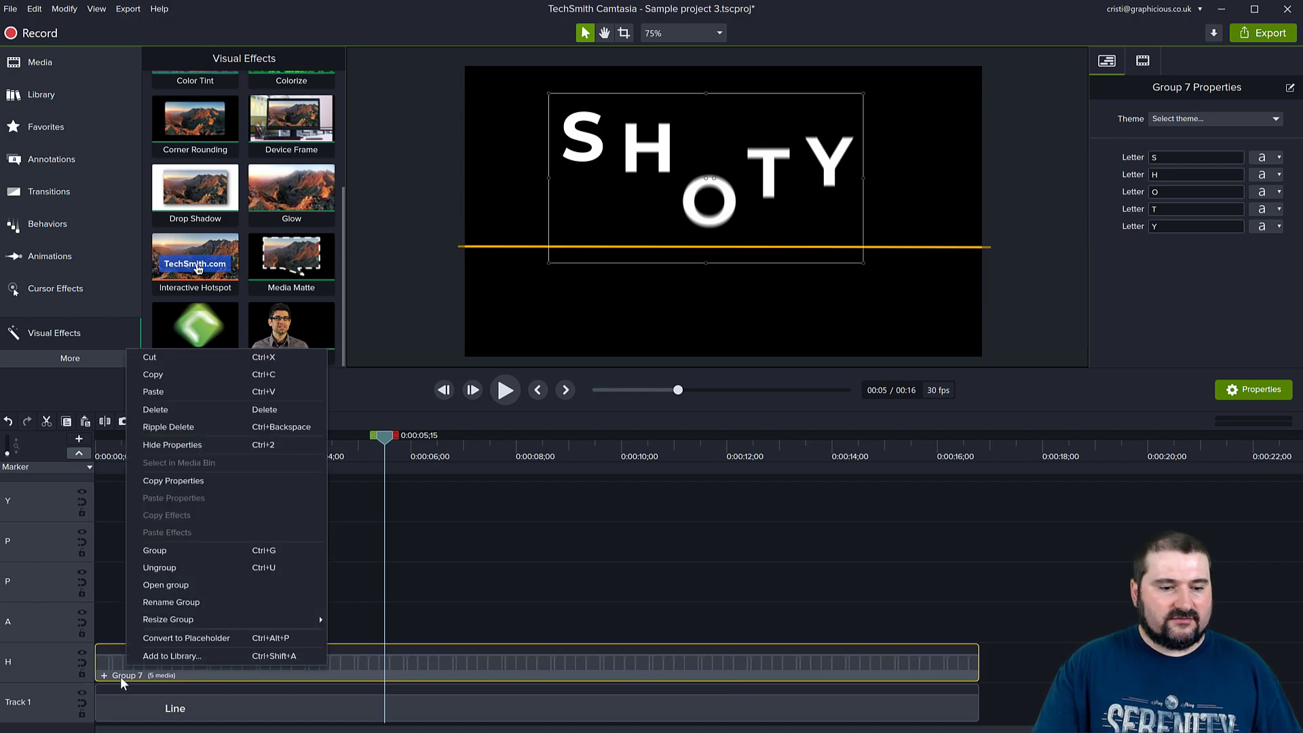
left_click(163, 603)
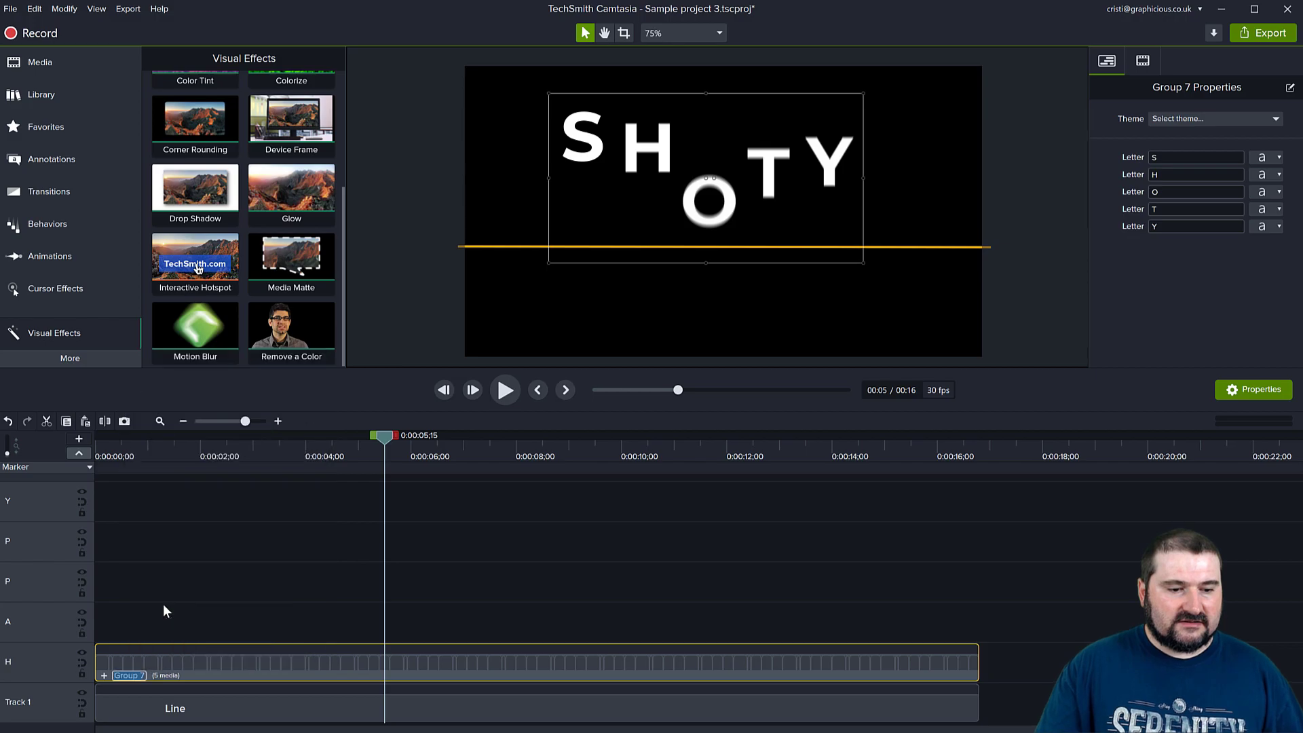
type("J")
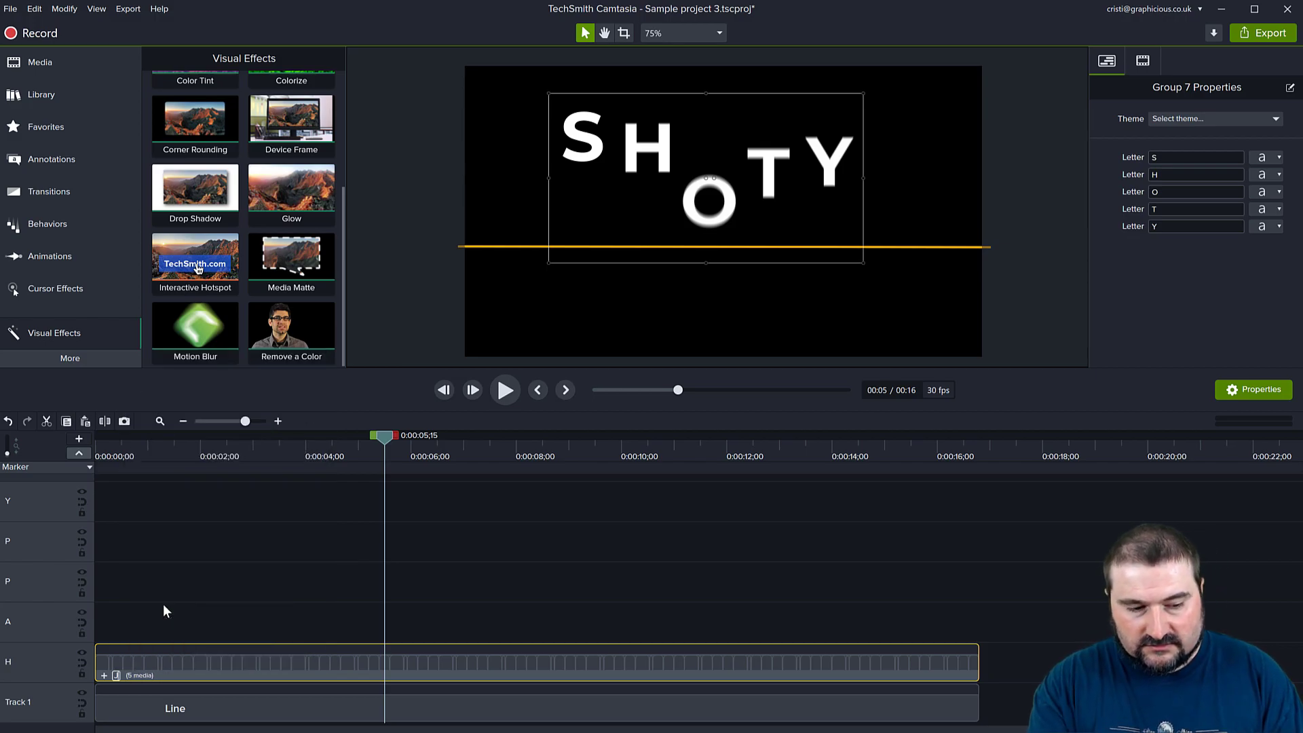
type("umping ")
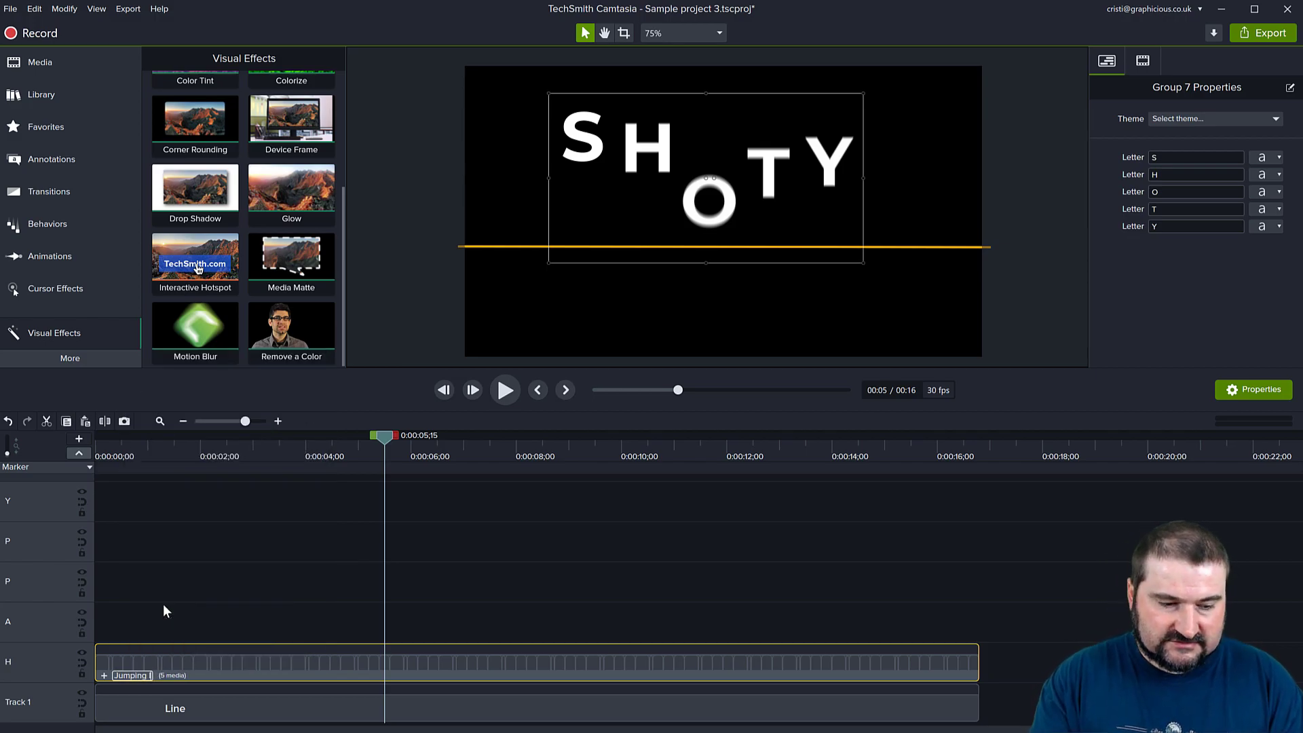
type("letters")
key("Return")
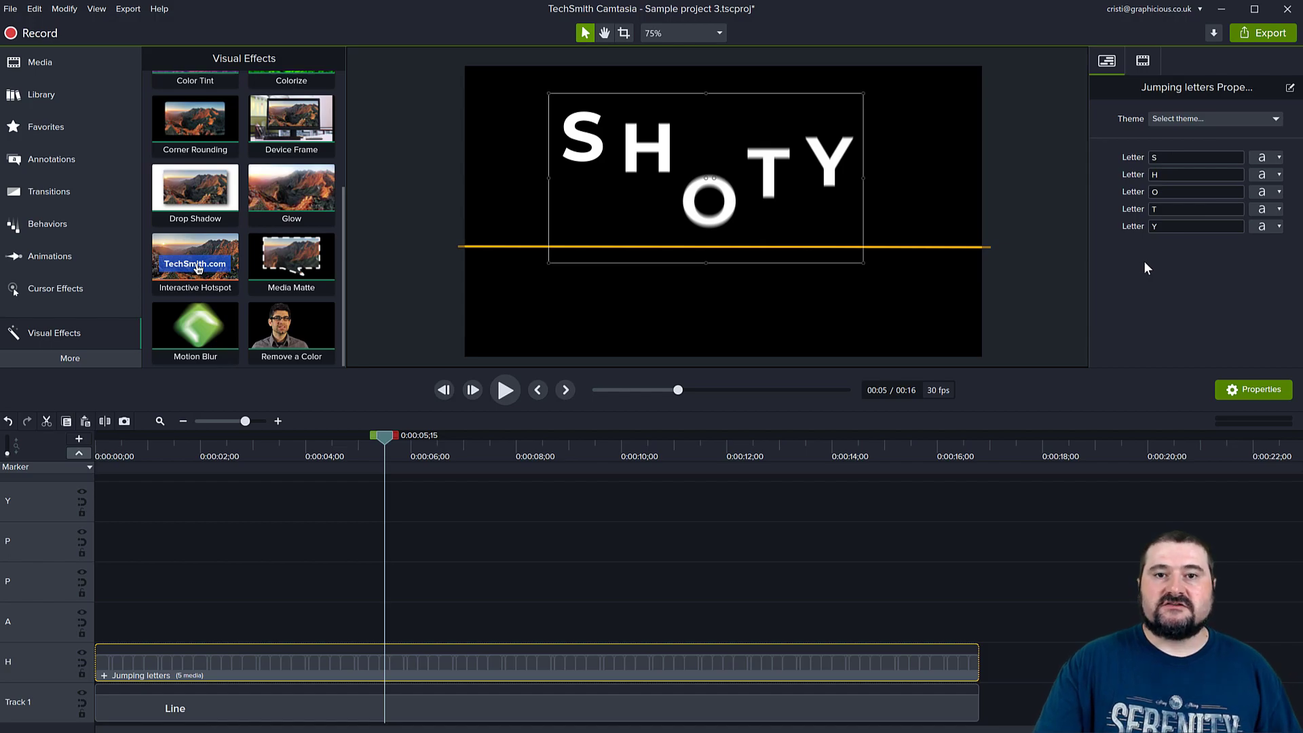
- Set the Jumping letters group's Letter properties to spell H, A, P, P, Y and play the animation to about 9 seconds
double_click(1191, 158)
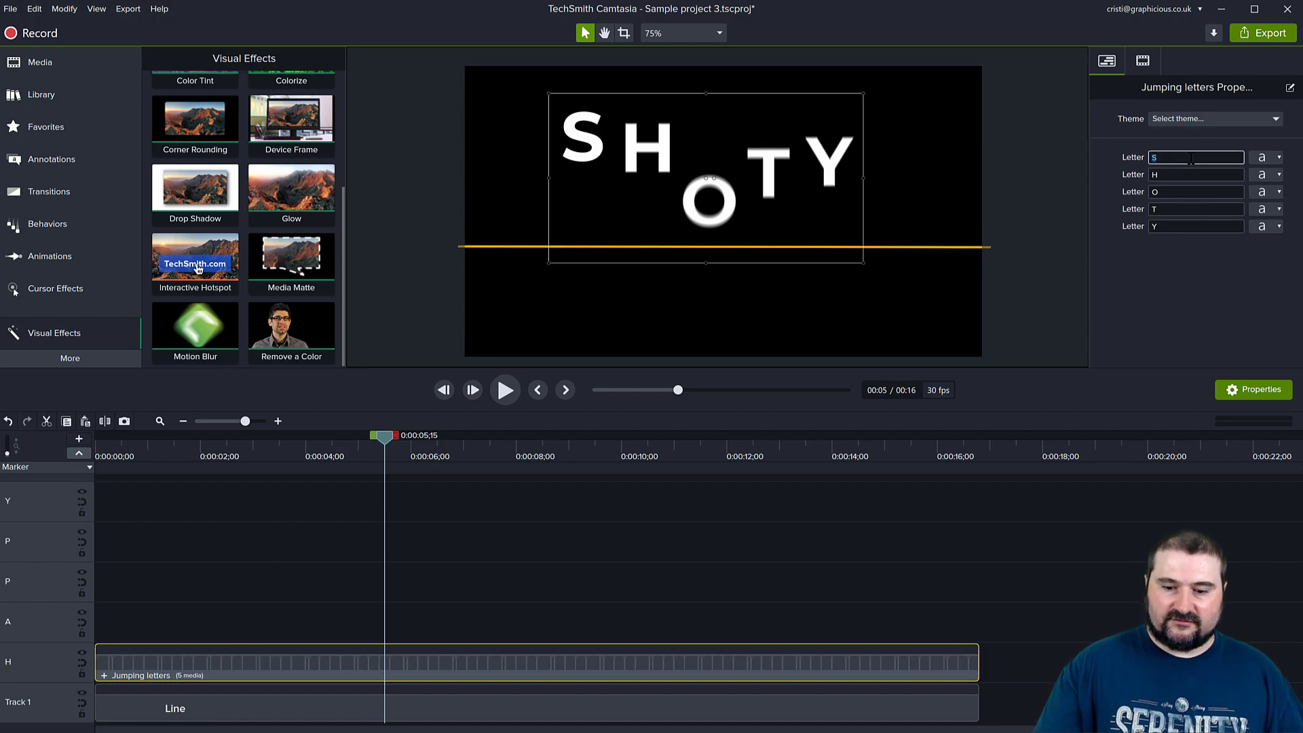
type("H")
key("Tab")
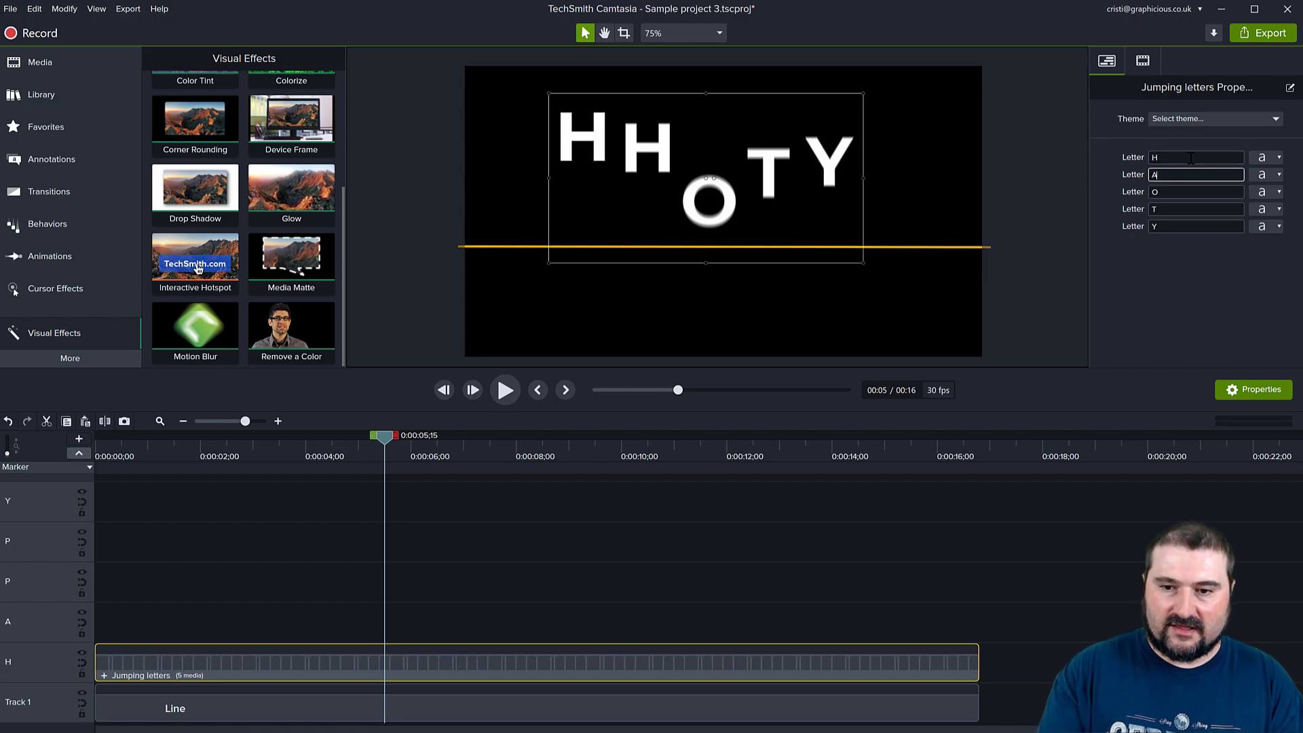
key("Tab")
type("P")
key("Tab")
type("P")
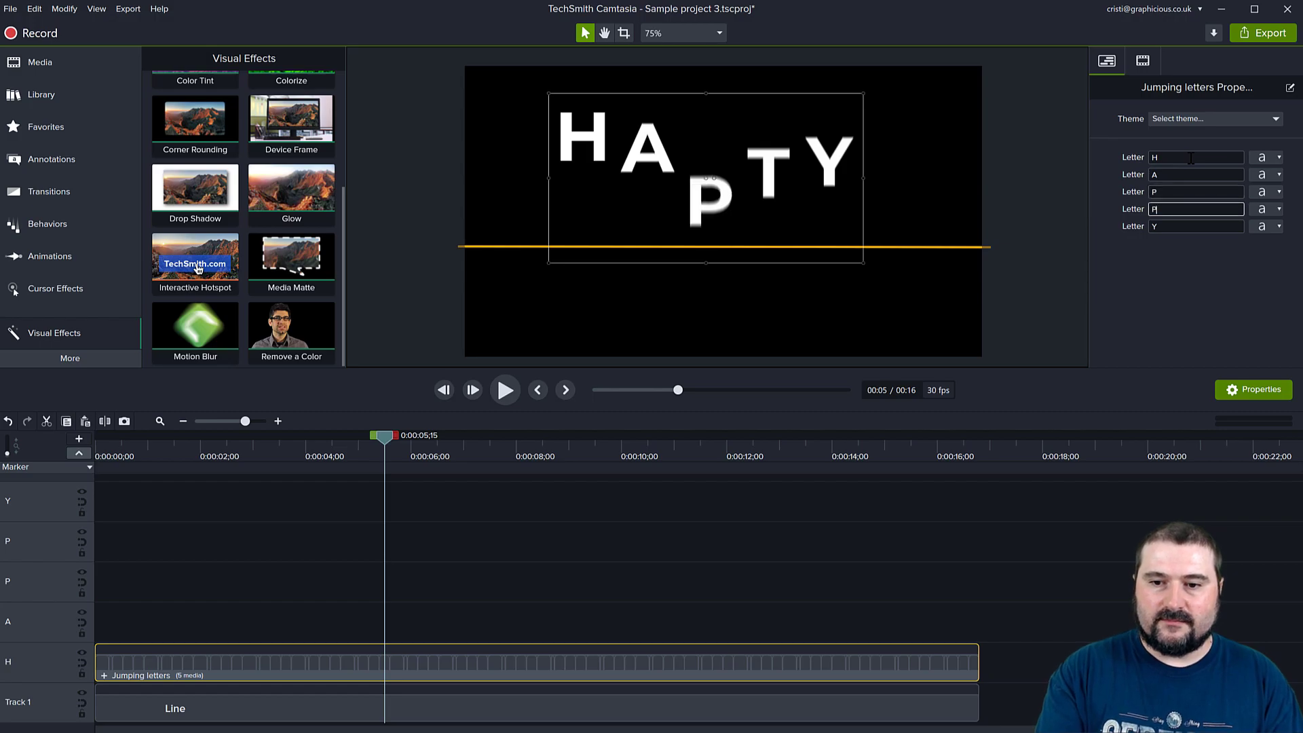
key("Tab")
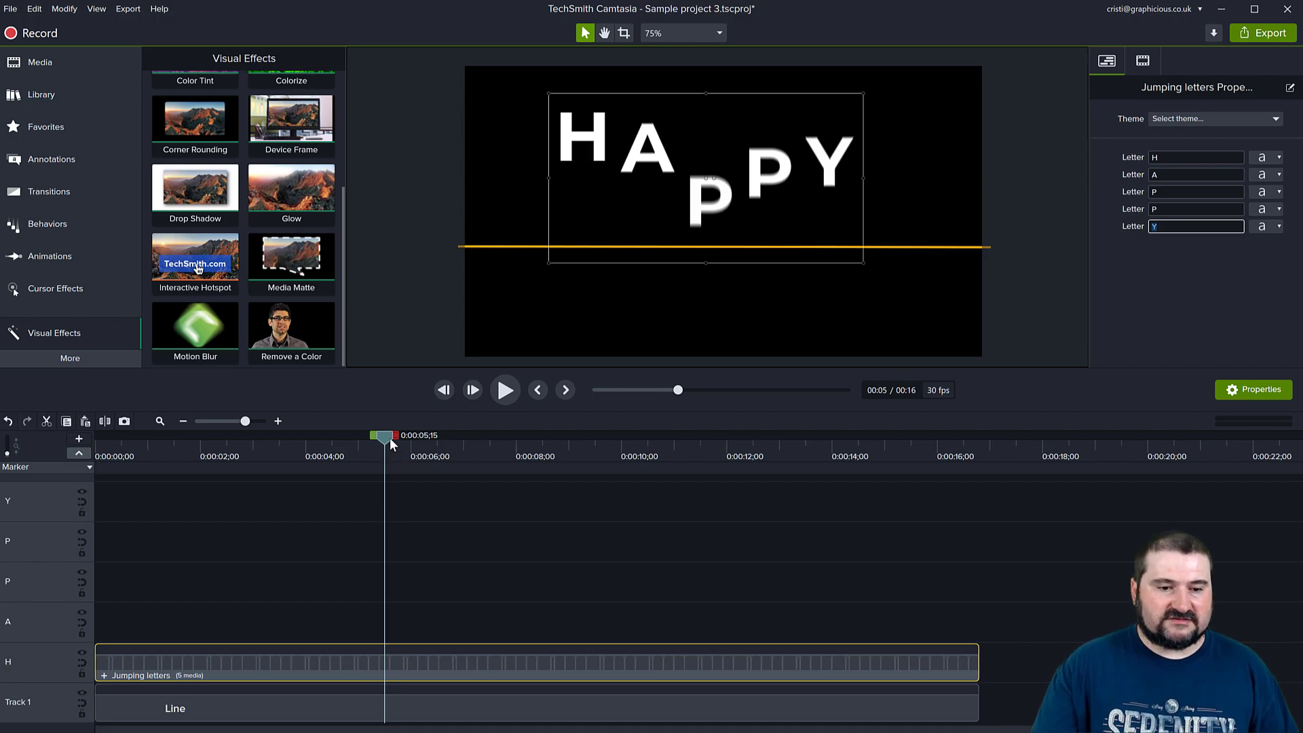
left_click(501, 397)
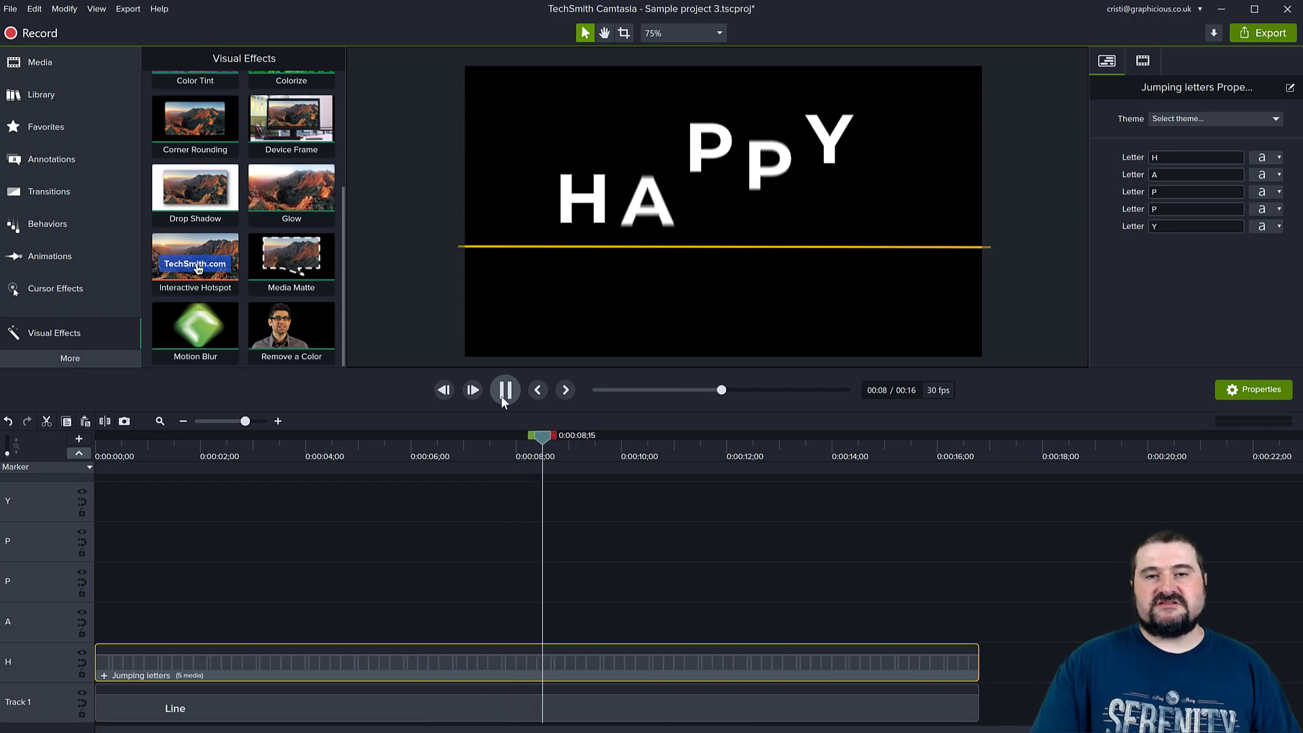
left_click(502, 394)
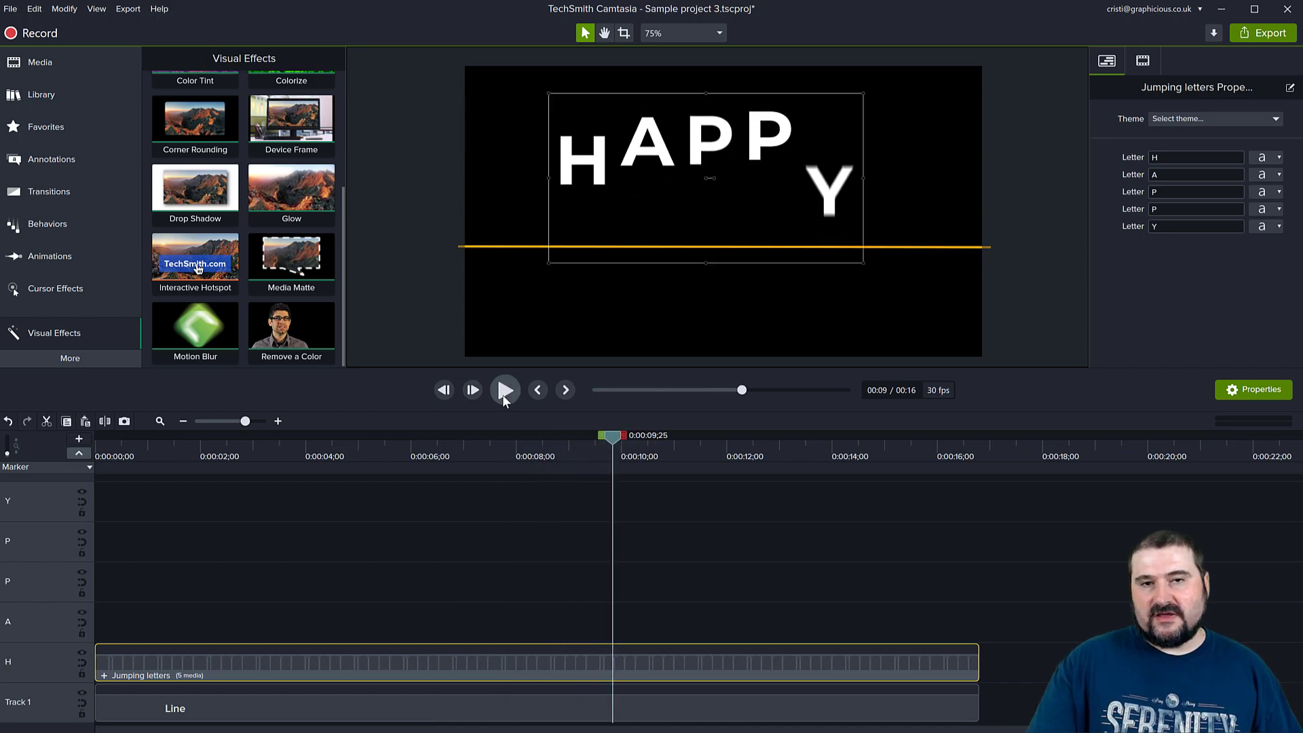
- Delete the orange line annotation, play the letter animation without it, and return the playhead to the start
left_click(497, 247)
left_click(497, 243)
left_click(496, 247)
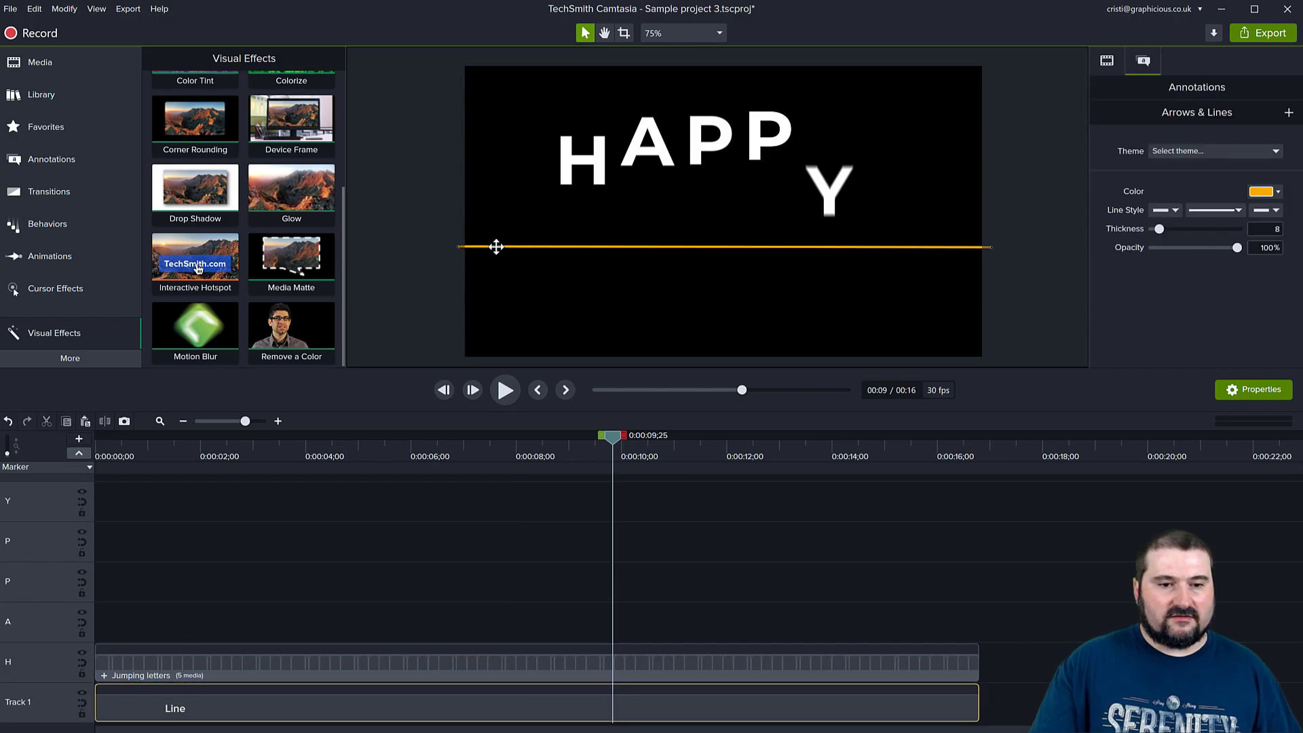
key("Delete")
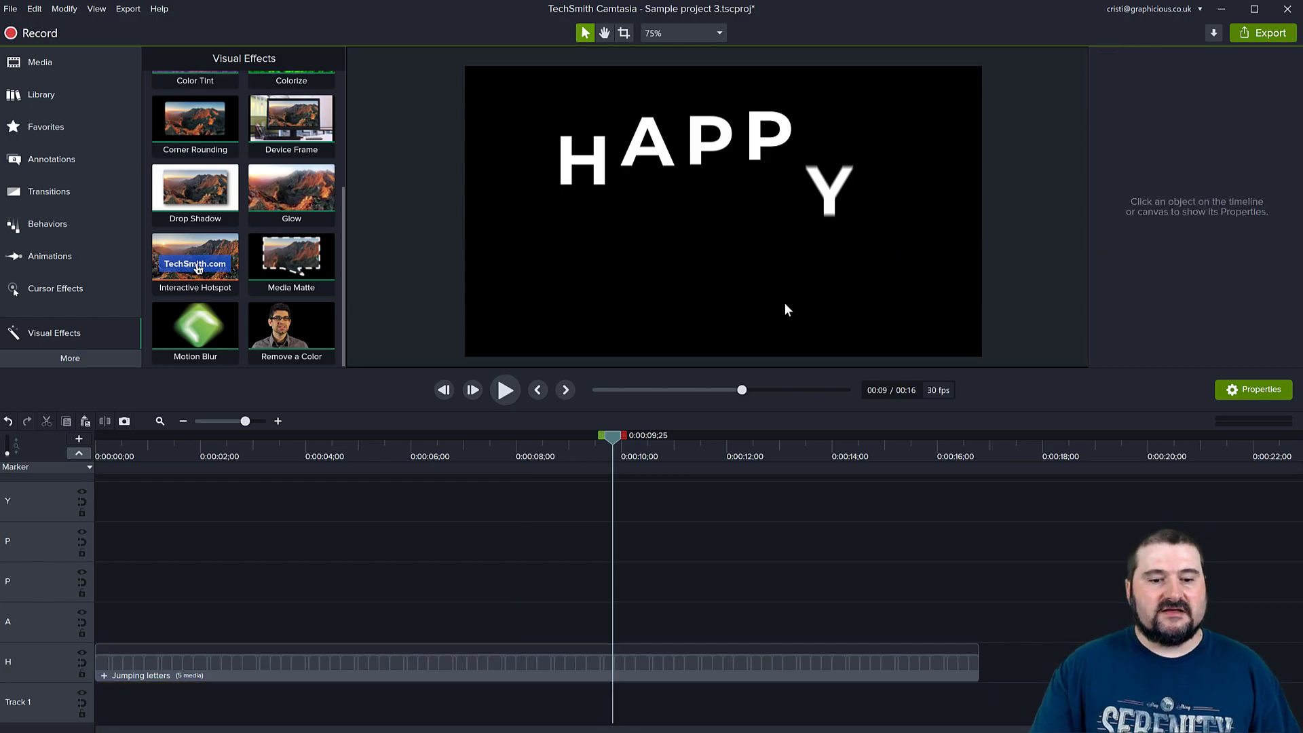
left_click(504, 389)
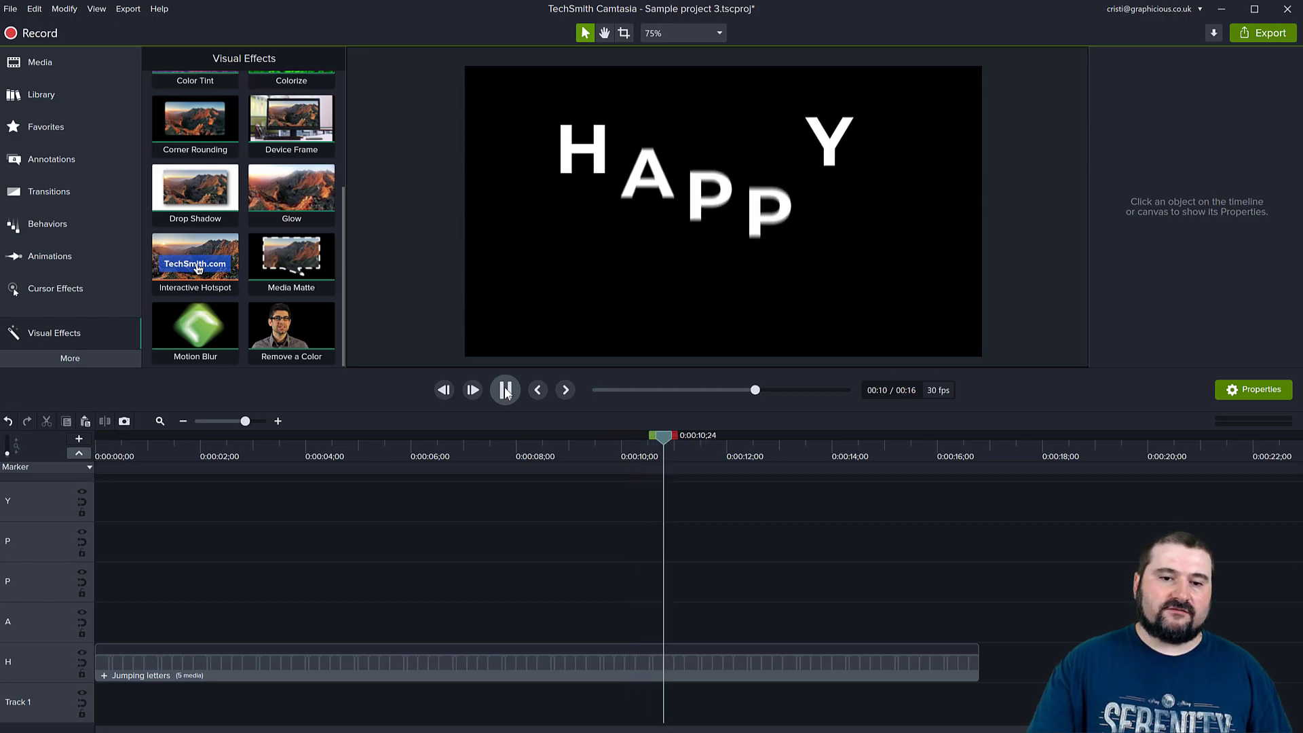
left_click(775, 437)
left_click_drag(775, 437, 80, 493)
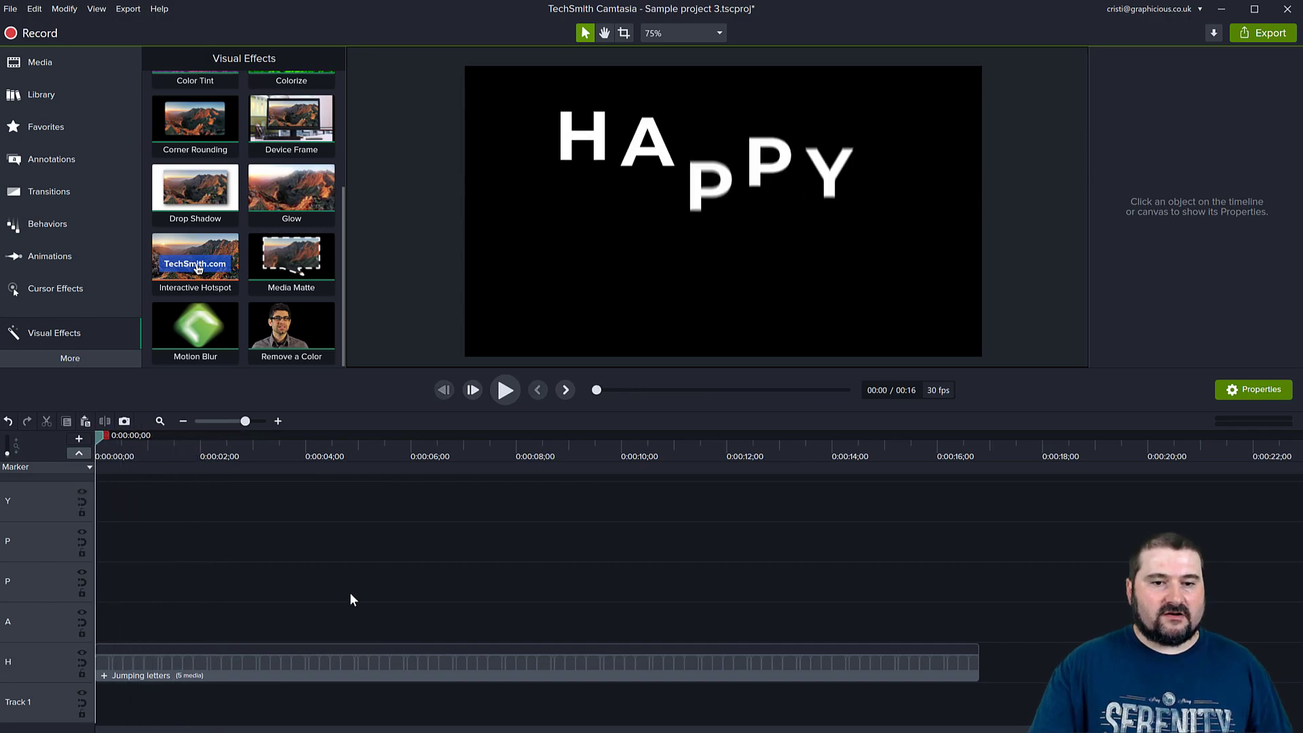
- Add the Jumping letters group to the Counters library under the name Jumping letters, using canvas size
left_click(391, 670)
right_click(394, 670)
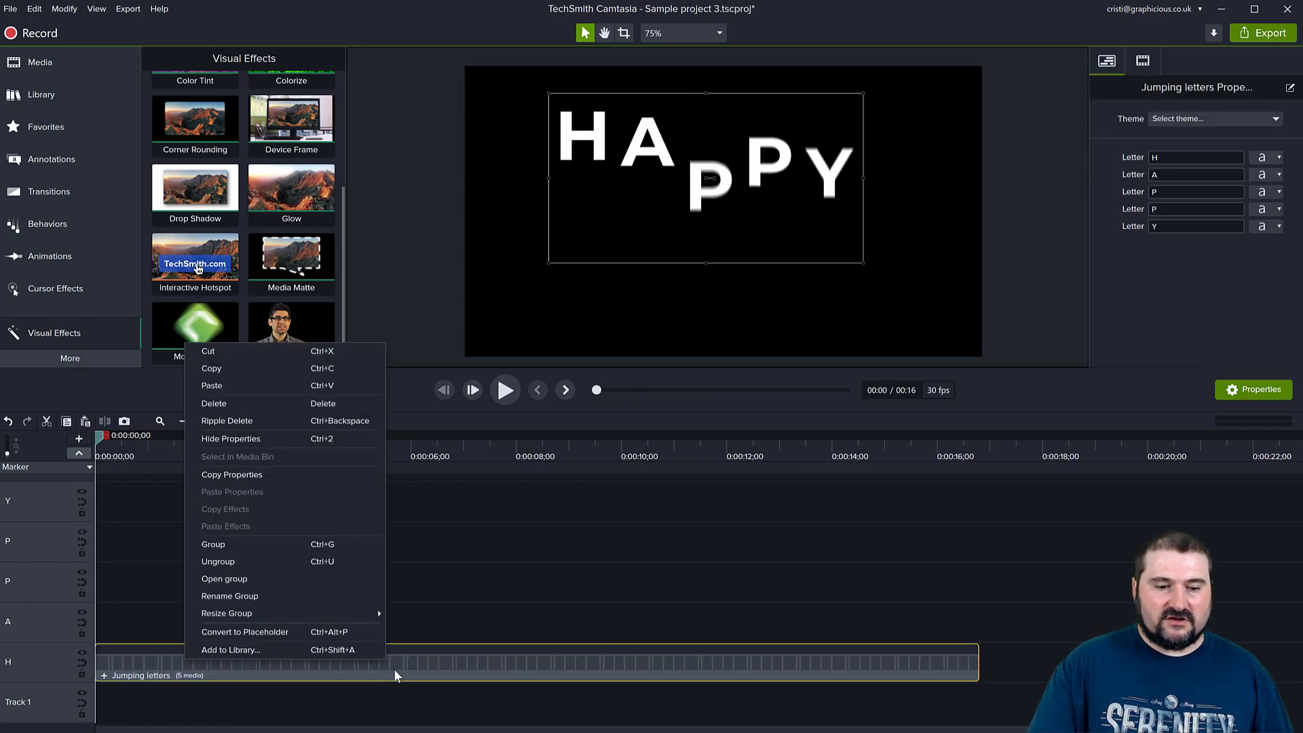
left_click(285, 654)
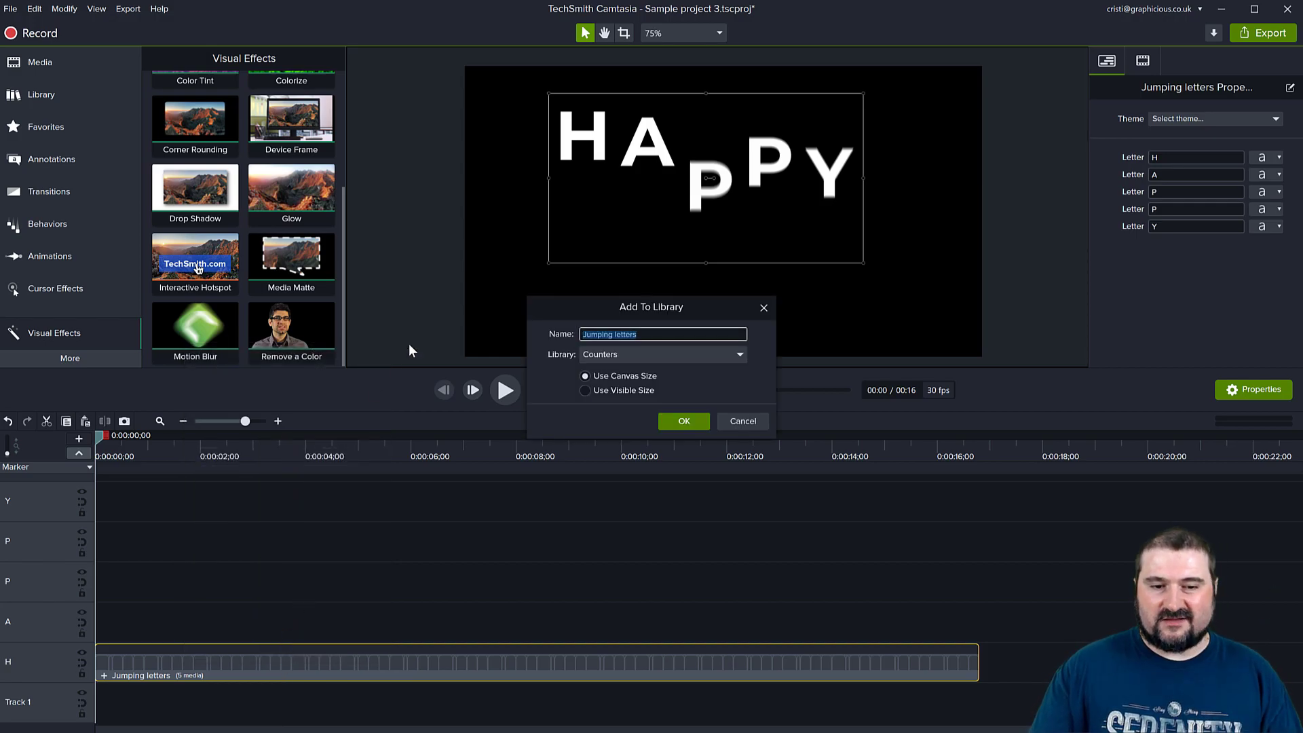
left_click(696, 423)
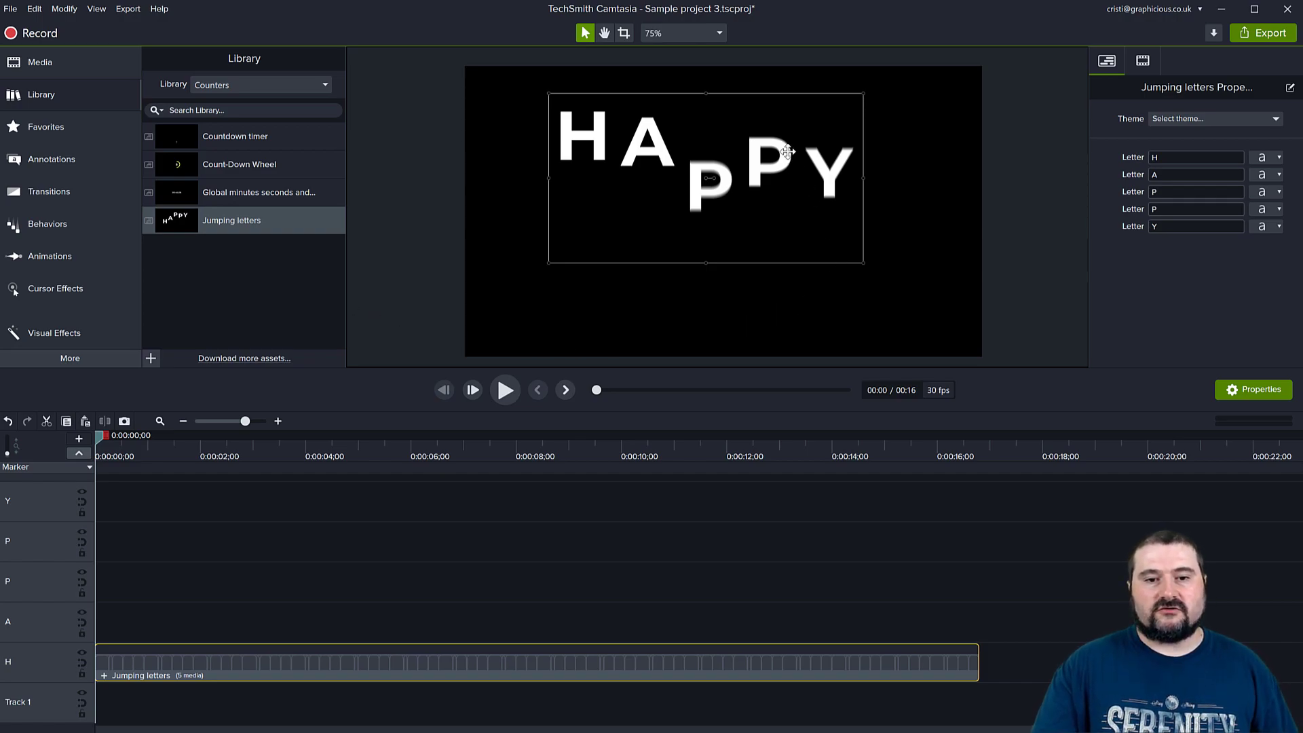
- Scale down the HAPPY letter group on the canvas and place it in the left half of the frame
left_click_drag(787, 152, 759, 161)
left_click_drag(835, 271, 699, 197)
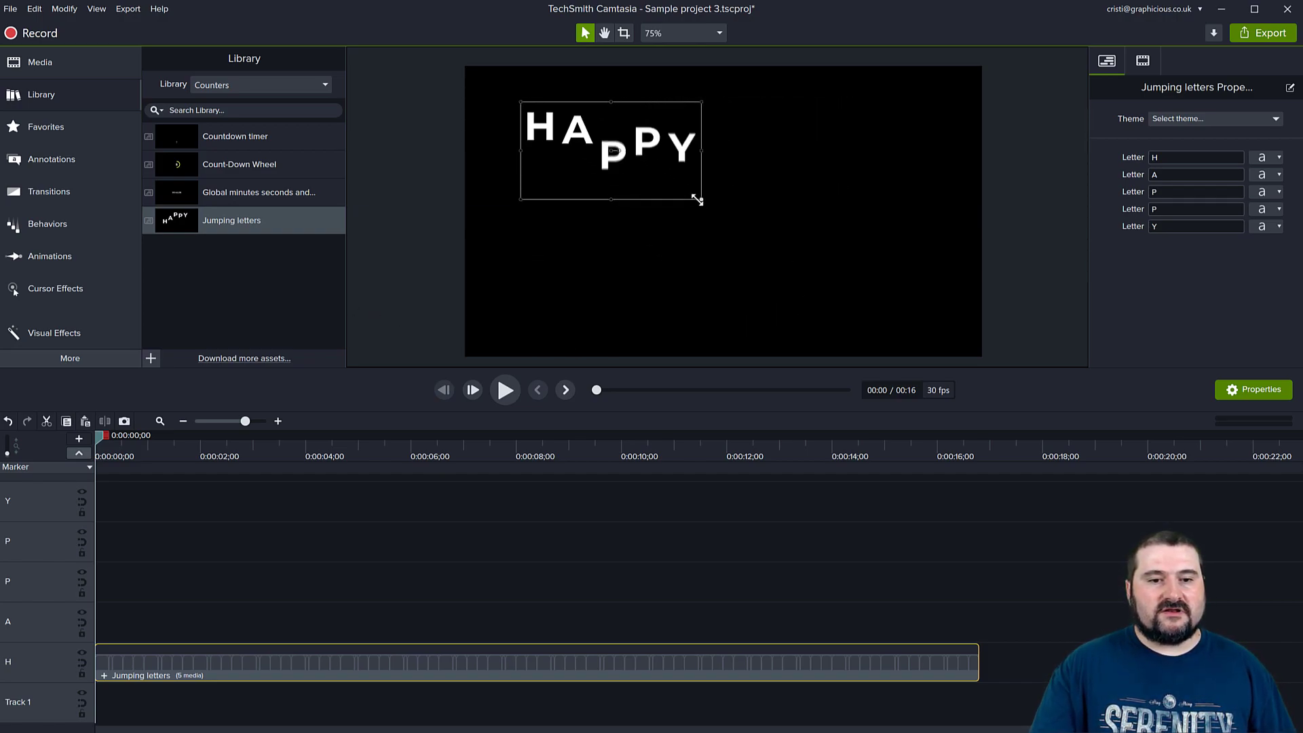
left_click_drag(646, 146, 628, 195)
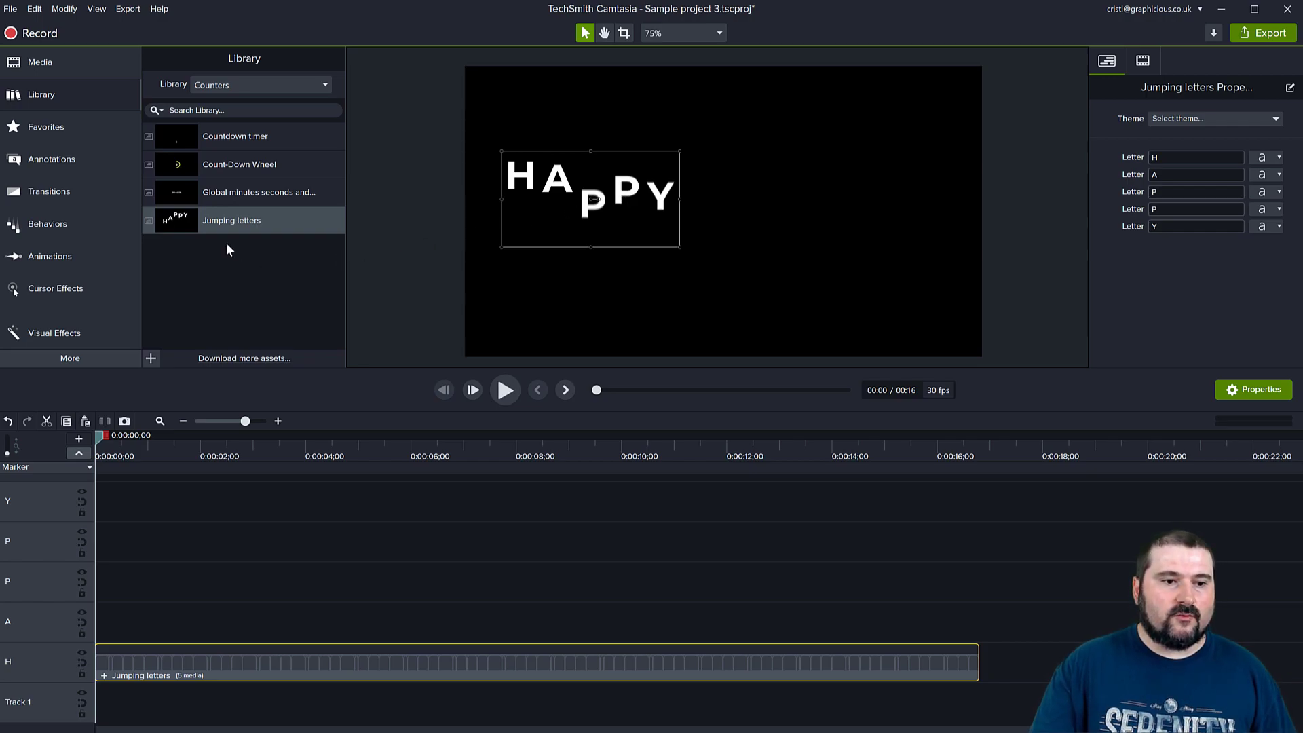
- Add a second Jumping letters asset from the library to track A, place it right of HAPPY, and set its letters to S, H, O, U, T
left_click_drag(187, 217, 179, 635)
left_click_drag(694, 141, 780, 183)
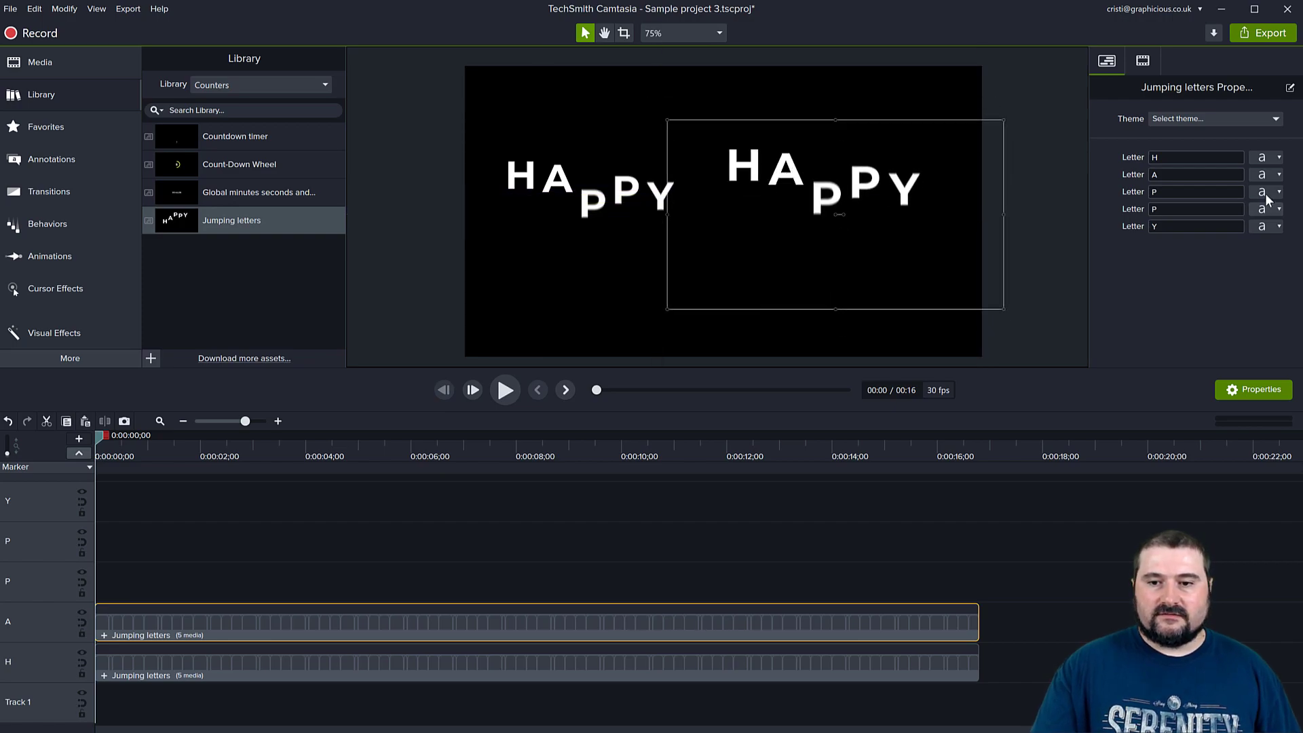
left_click(1197, 156)
type("S")
key("Tab")
type("H")
key("Tab")
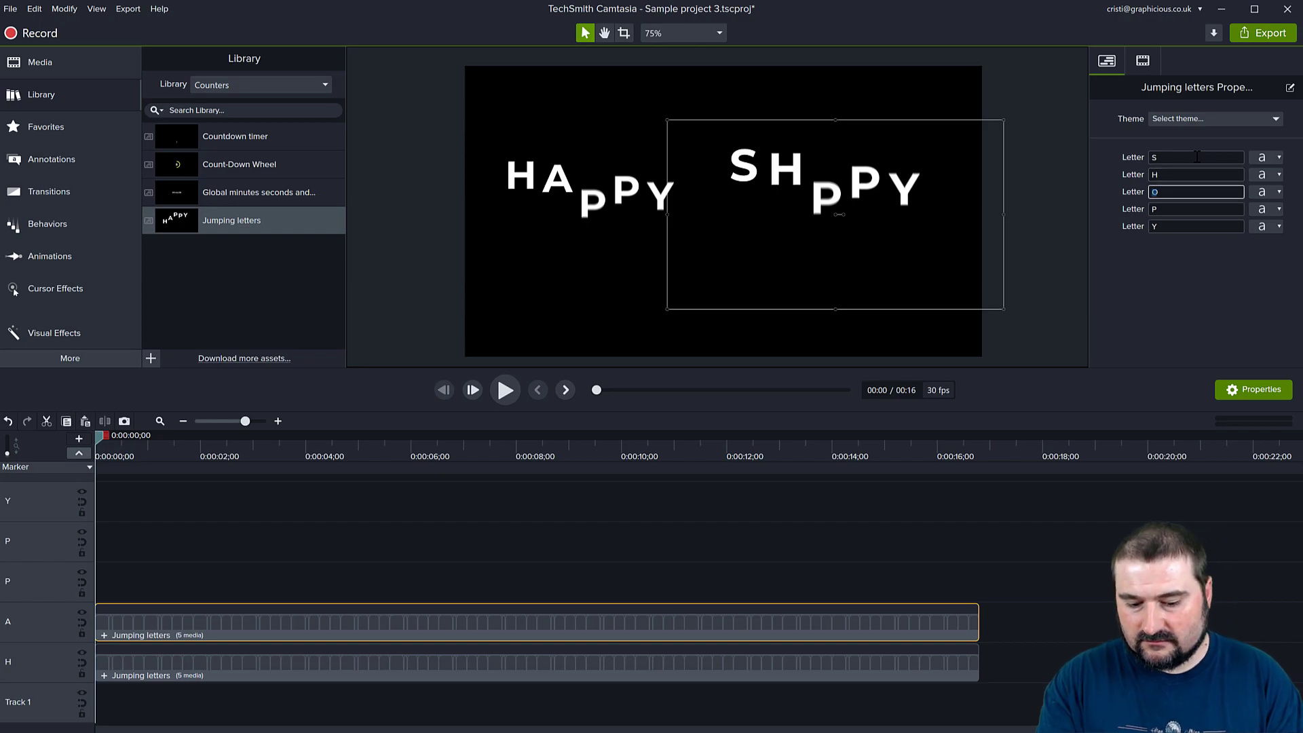
type("O")
key("Tab")
type("U")
key("Tab")
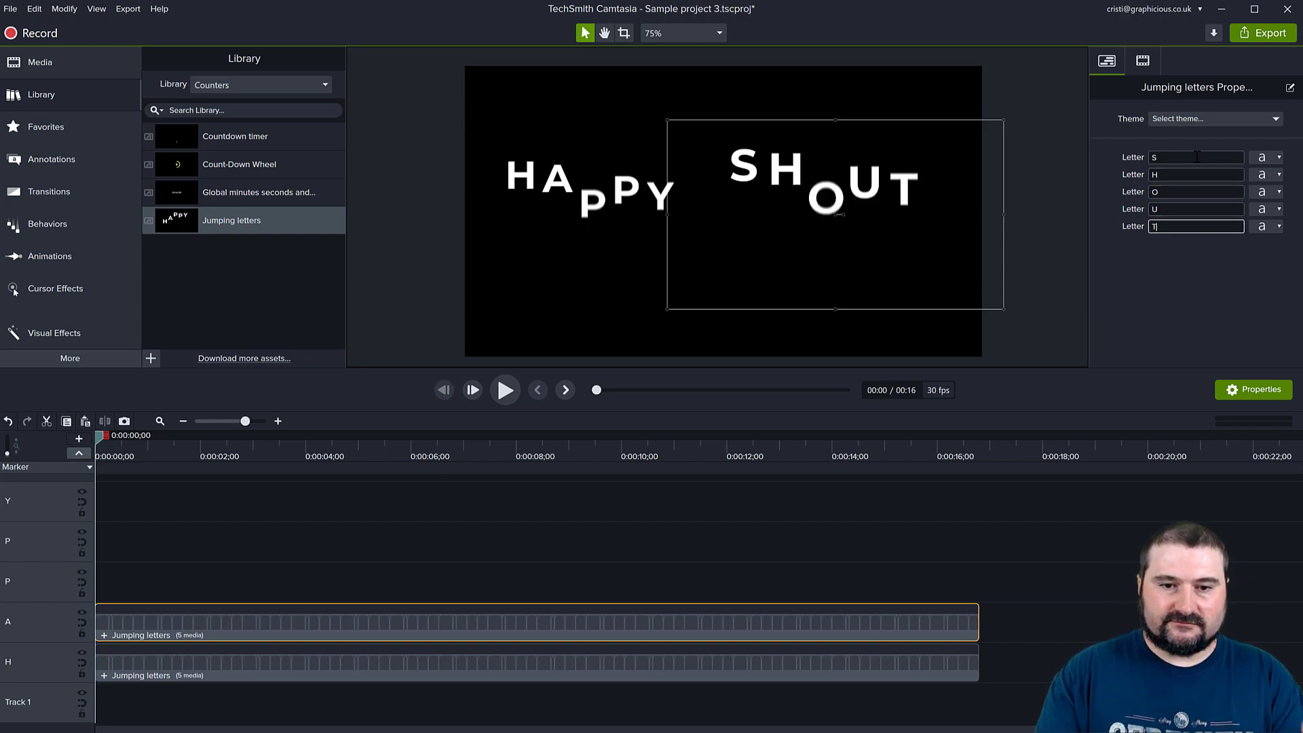
left_click(1198, 274)
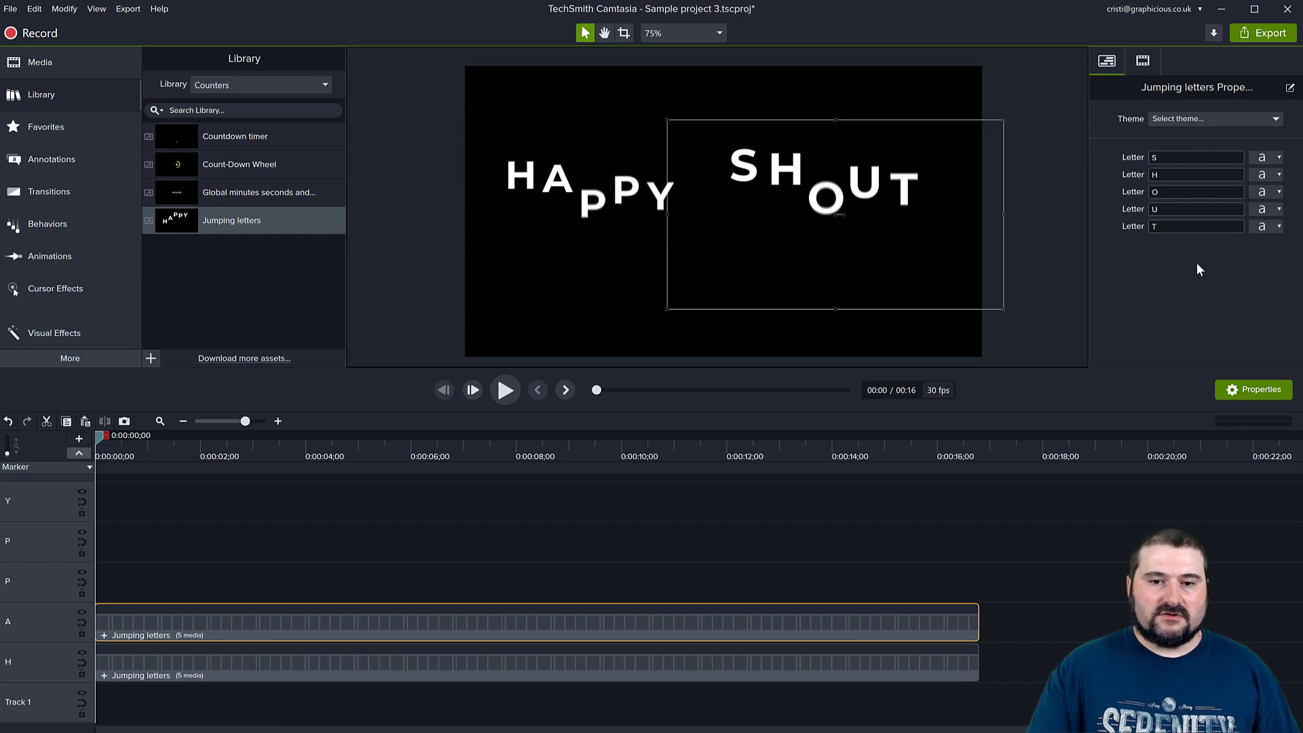
- Nudge the SHOUT group slightly on the canvas and play both words together to about 5 seconds
mouse_move(823, 201)
left_mouse_down()
mouse_move(794, 204)
mouse_move(822, 208)
left_mouse_up()
left_click(505, 391)
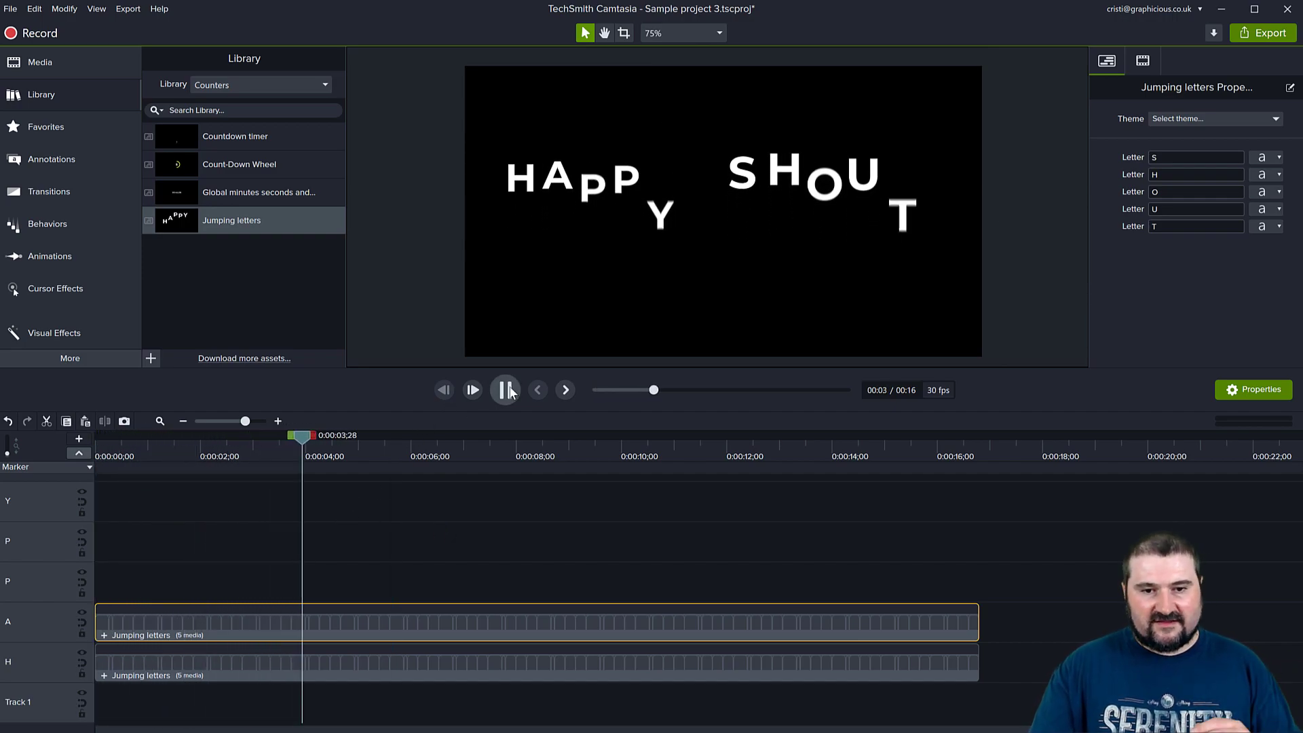
left_click(503, 392)
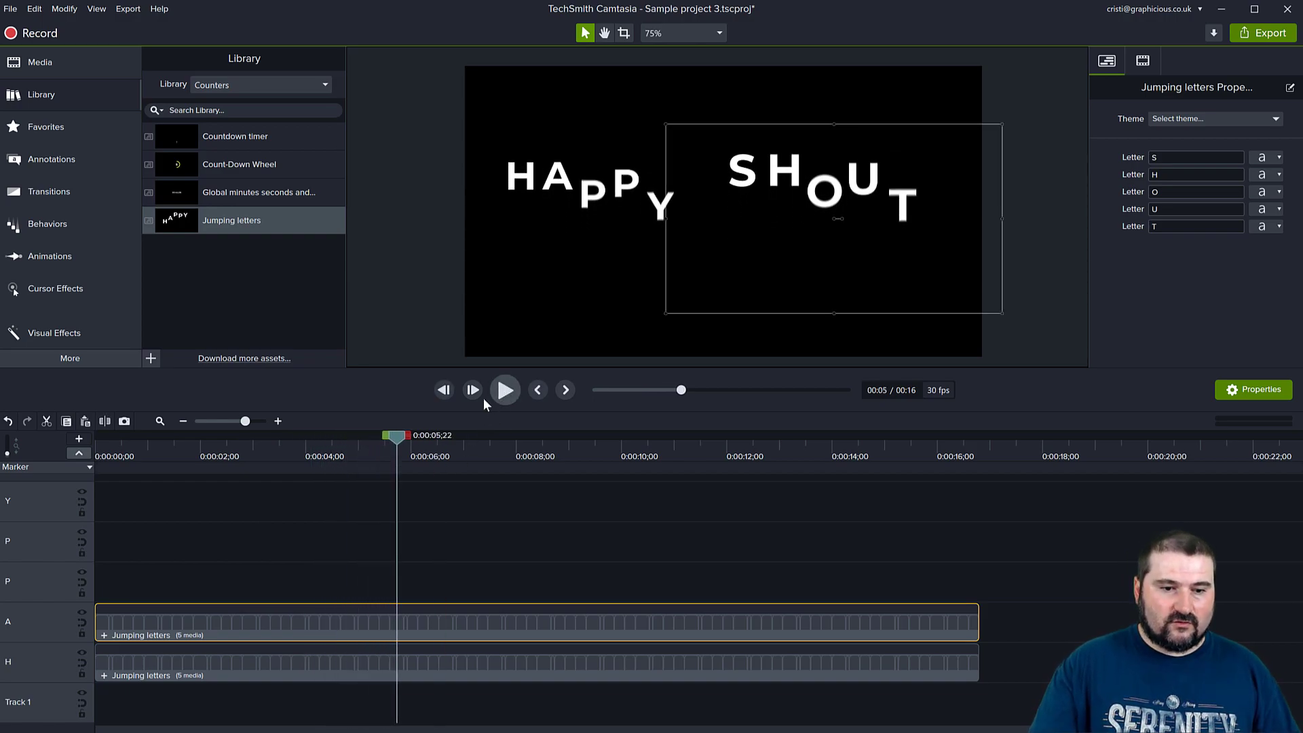
- Shift the SHOUT group on track A to start about 1 second in and preview the offset between both words
left_click_drag(286, 616, 338, 627)
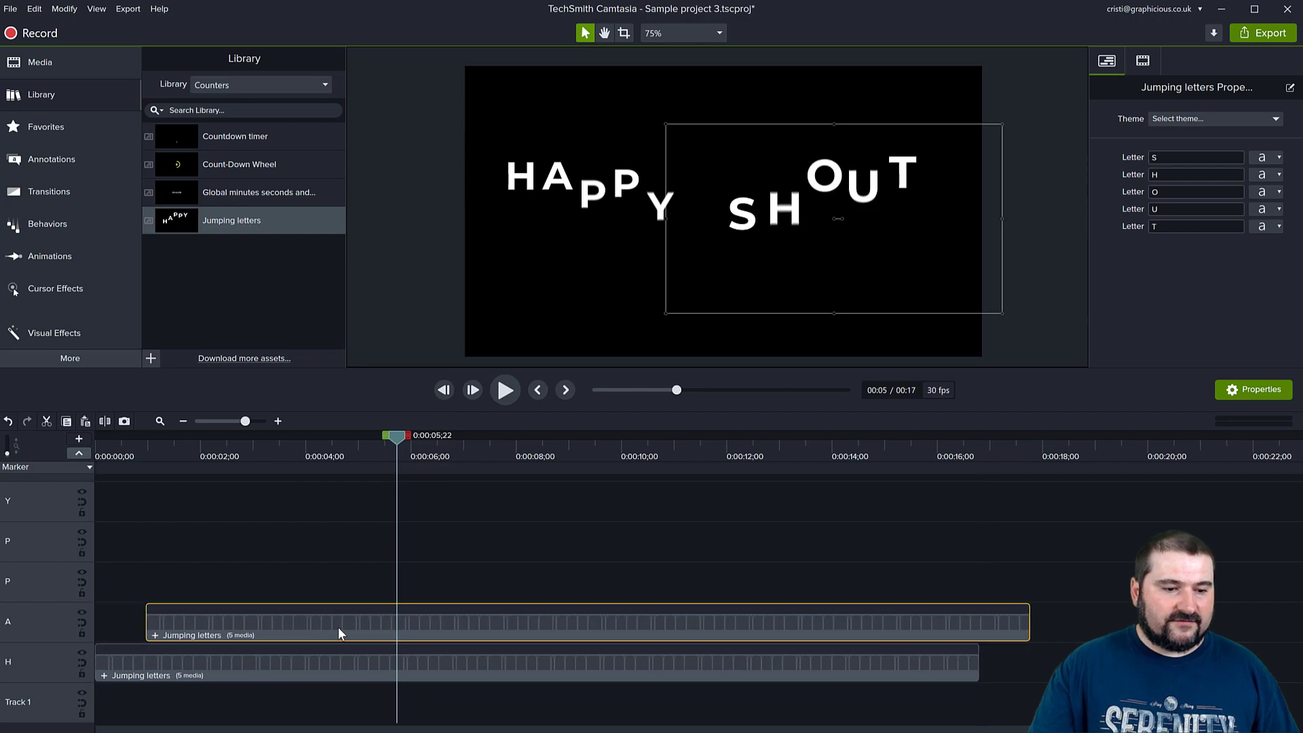
left_click_drag(398, 438, 40, 454)
key("space")
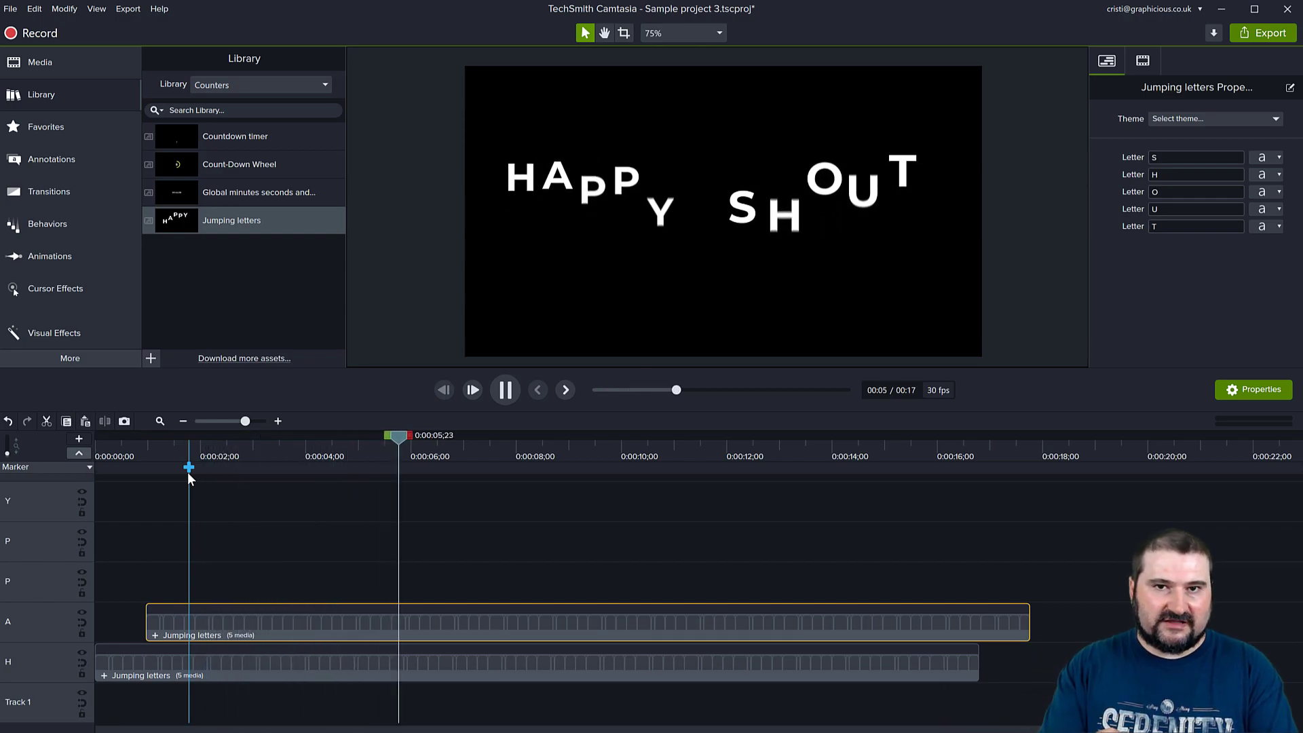
key("space")
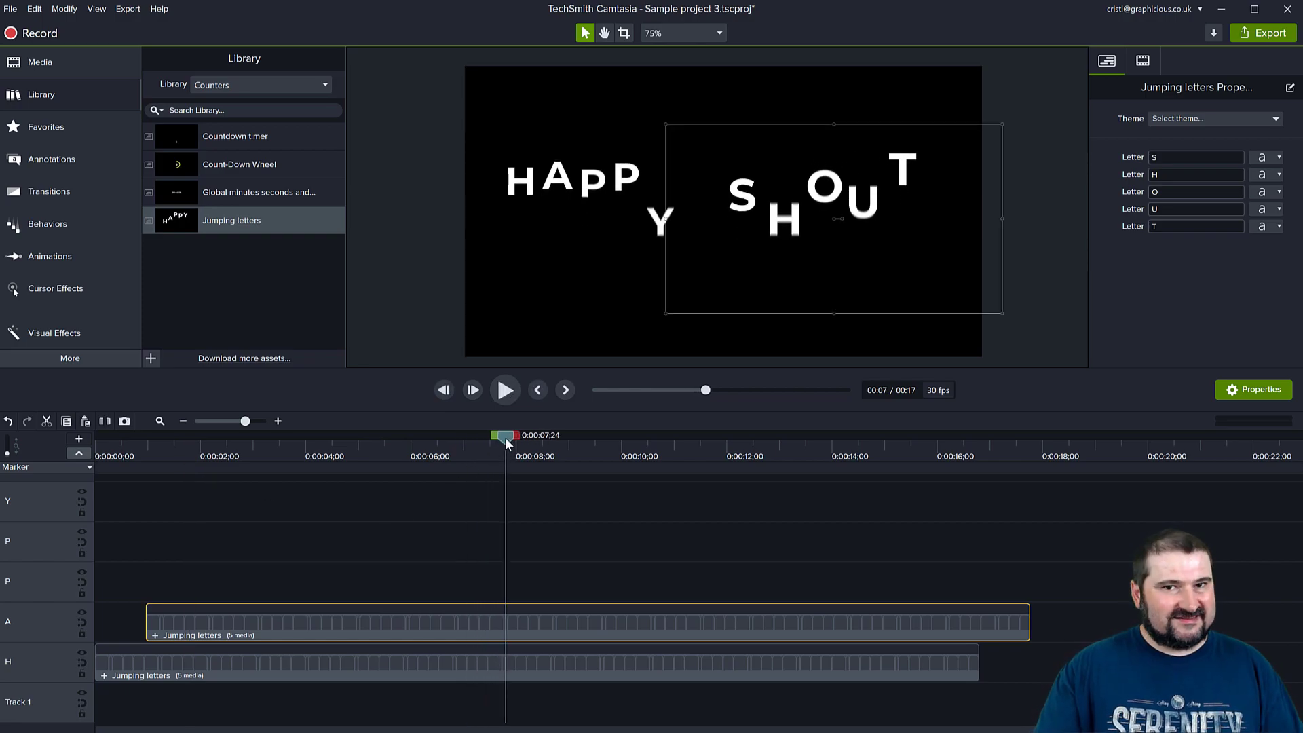
- Split the SHOUT group at 0:00:16;24, where the HAPPY group ends, and move the cut-off piece to the start of track A
left_click_drag(505, 437, 973, 460)
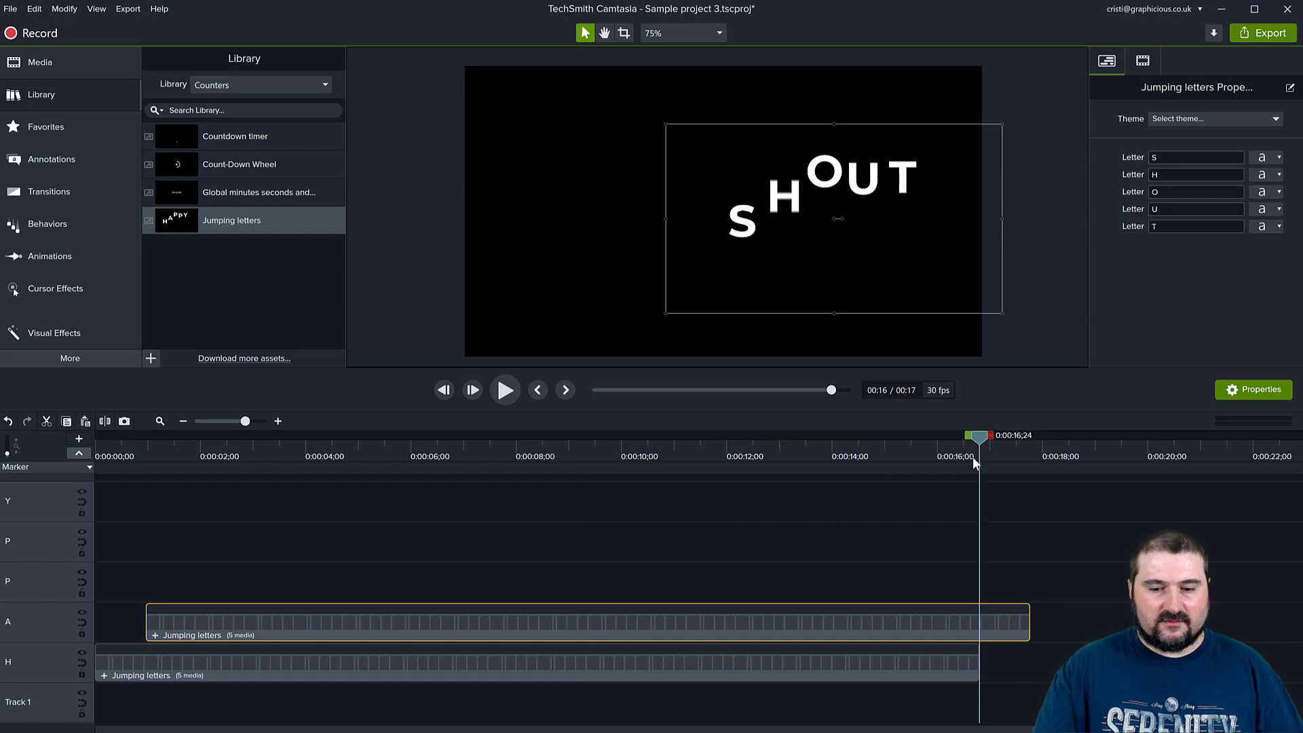
key("s")
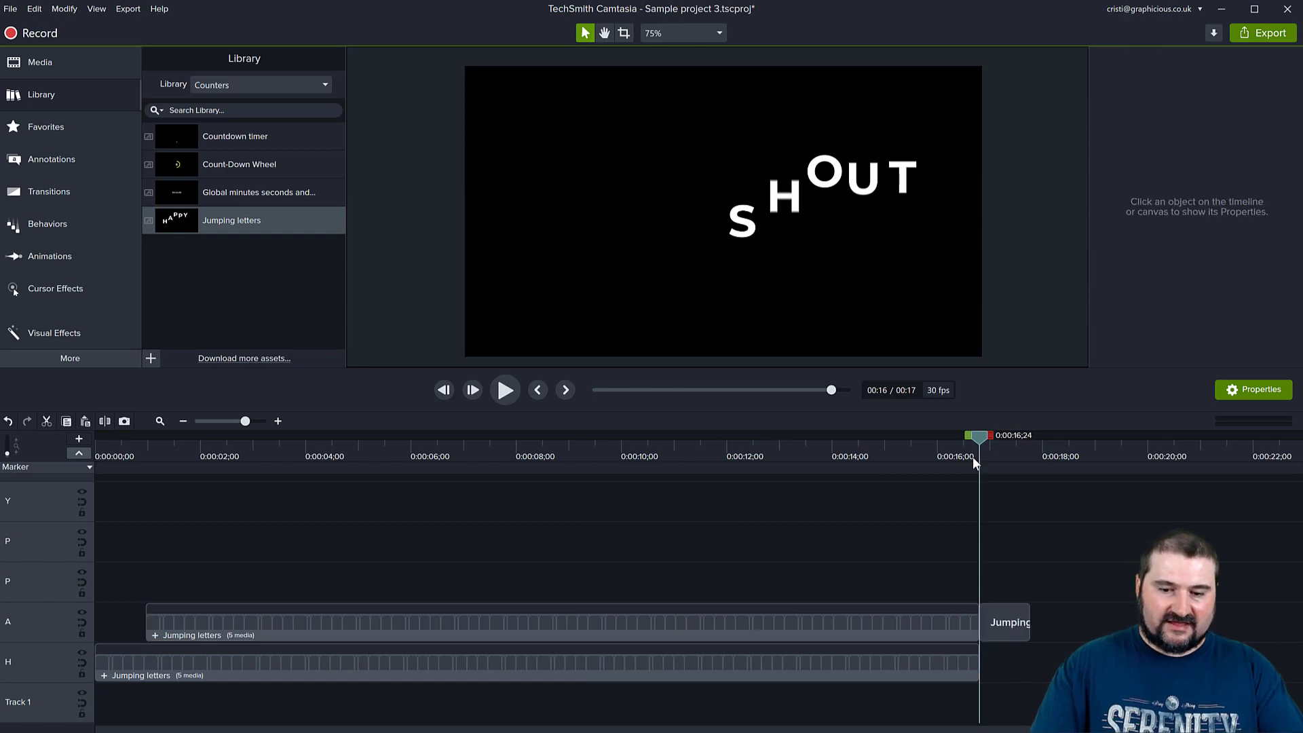
left_click_drag(1003, 624, 88, 626)
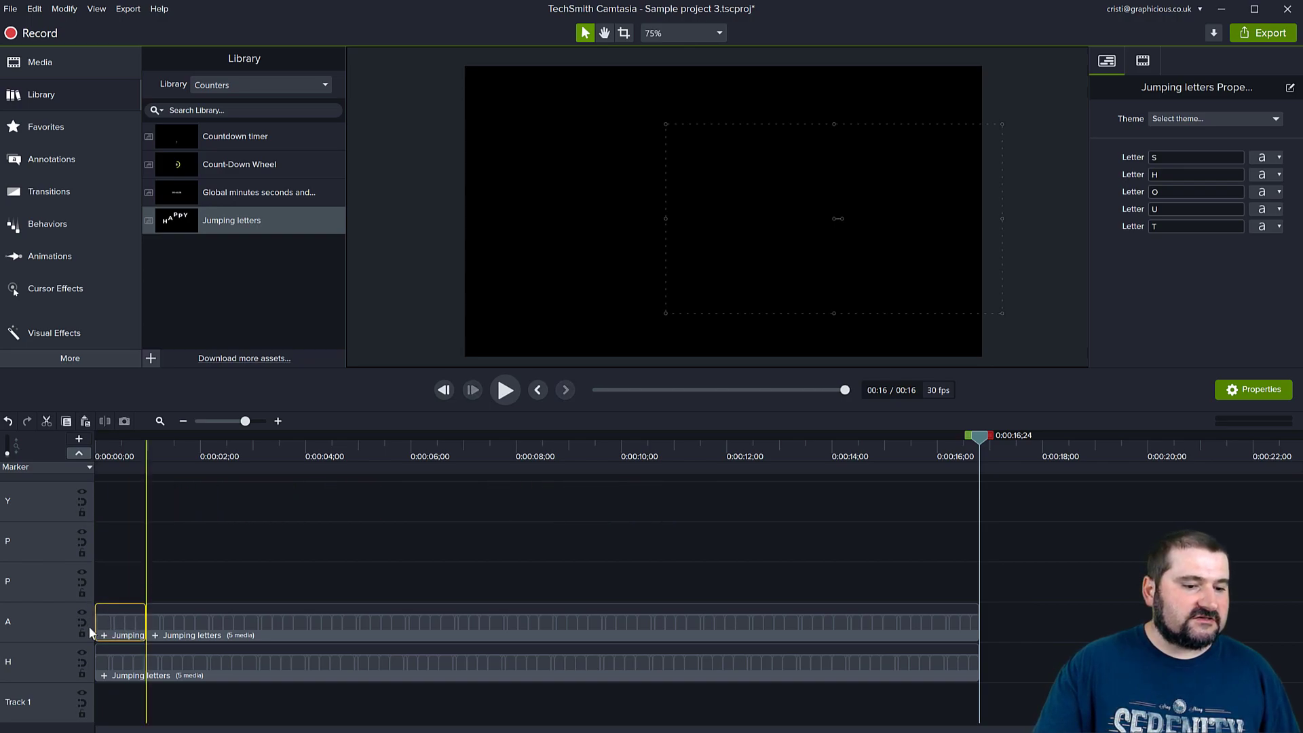
- Play both words from the start to about 4 seconds to check the rearranged SHOUT timing
left_click_drag(134, 448, 94, 448)
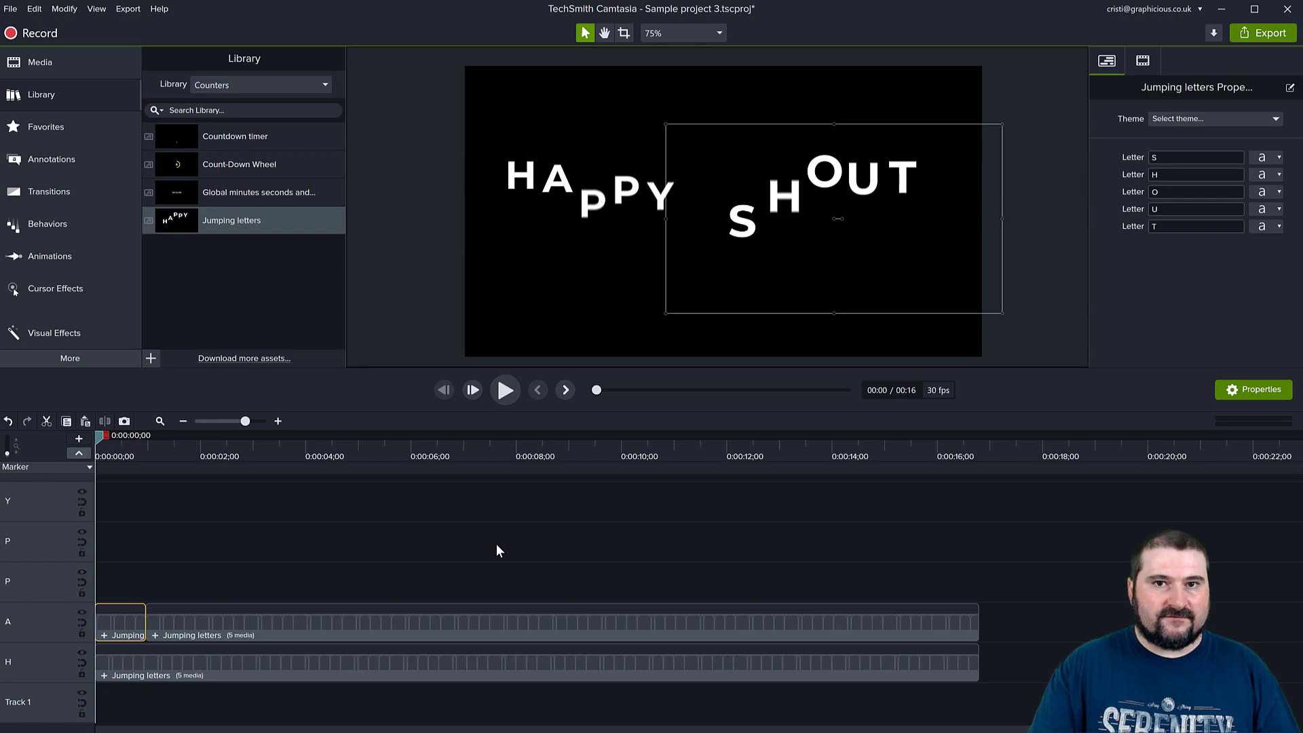
left_click(506, 391)
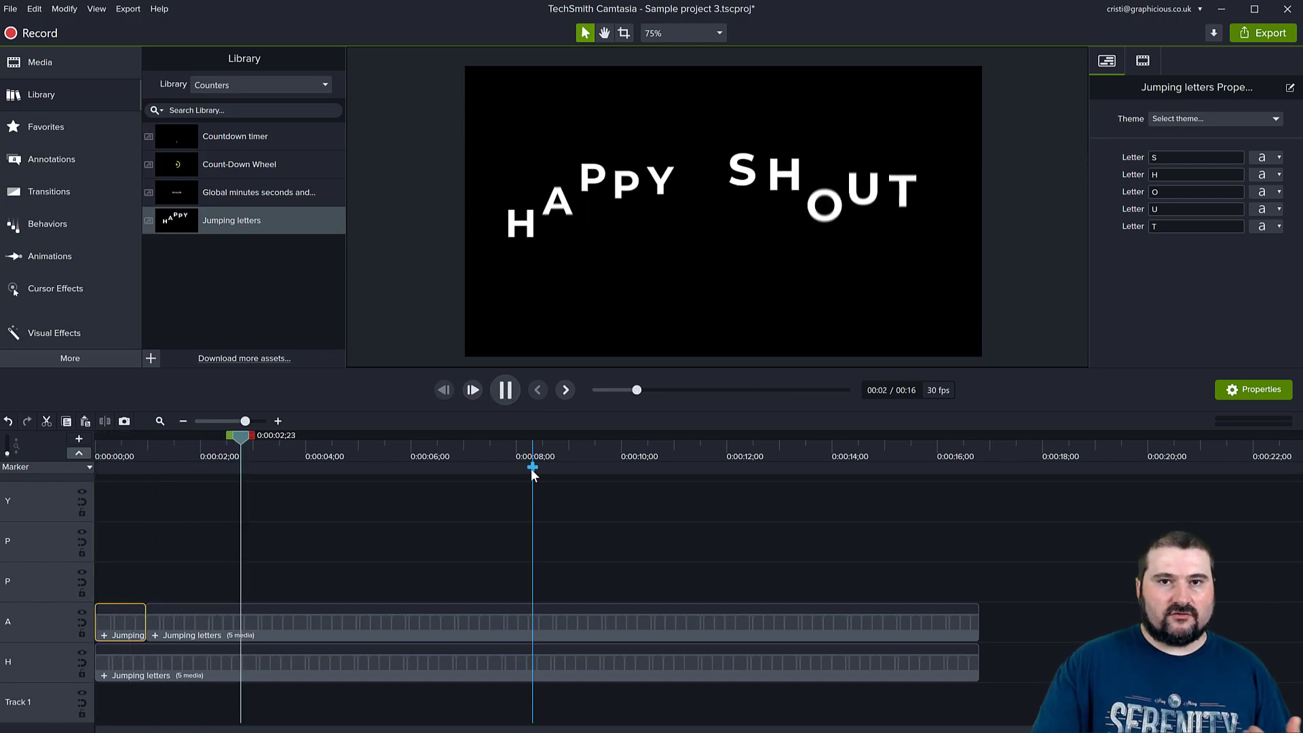
left_click(505, 391)
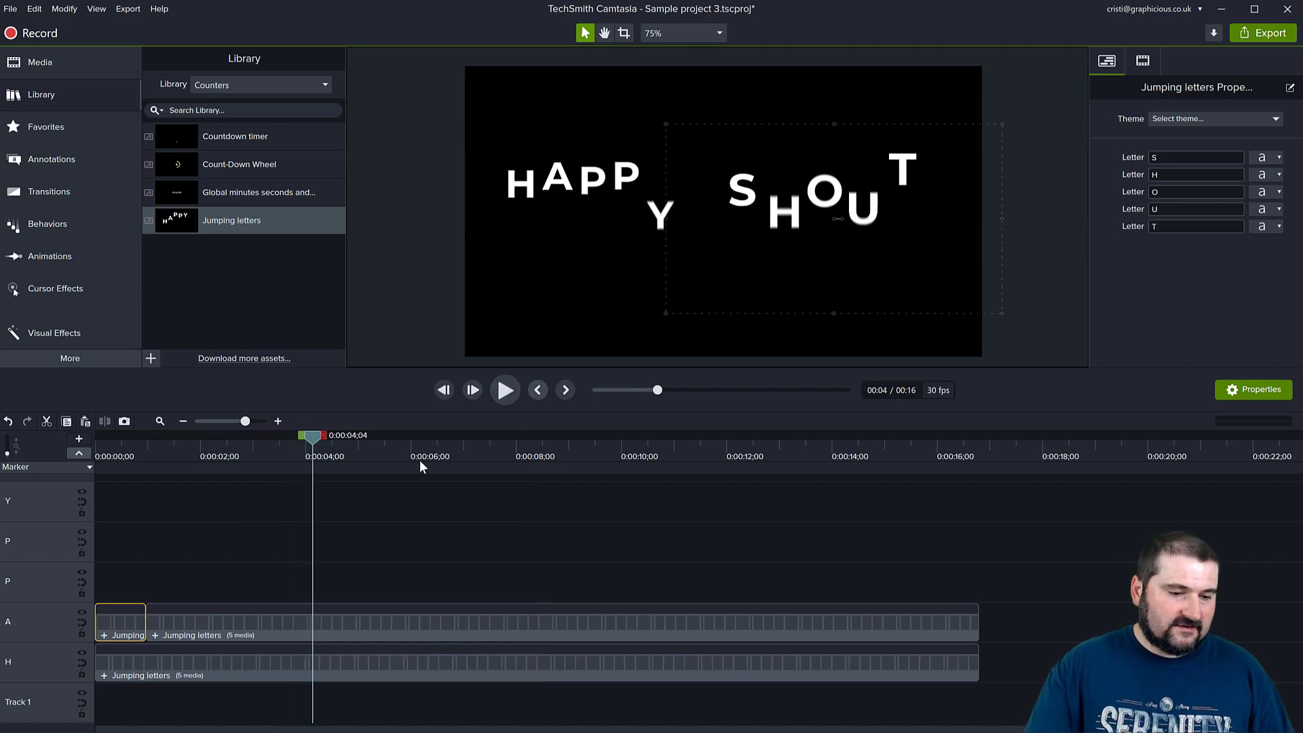
- Ungroup both SHOUT pieces on track A and combine all their letter groups into a single group
left_click_drag(107, 576, 201, 625)
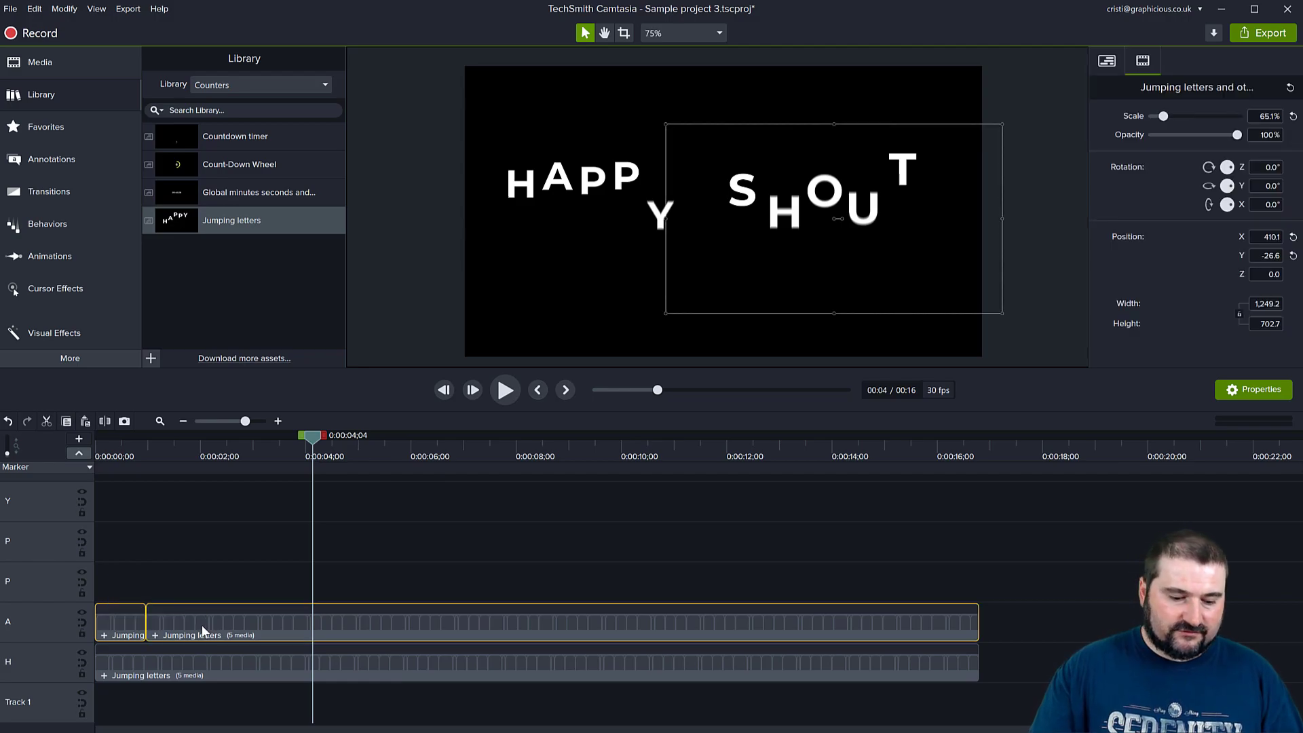
key("ctrl+u")
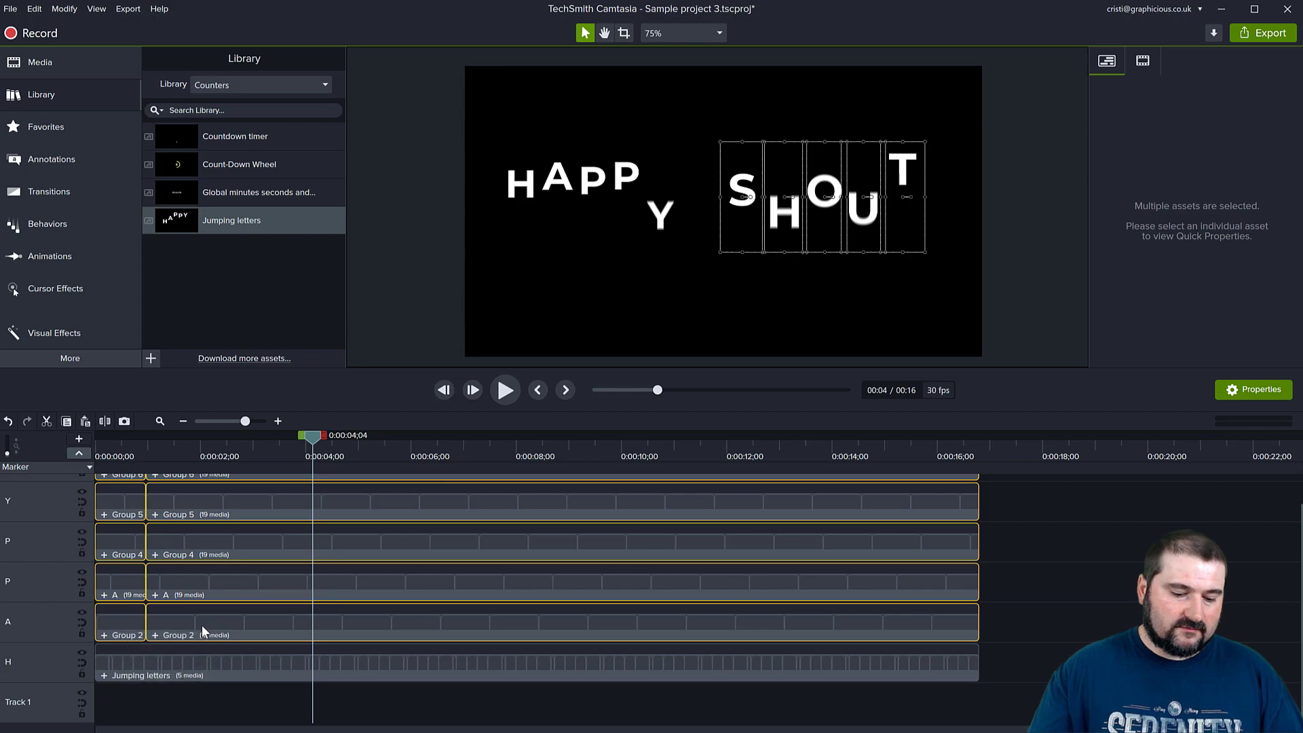
key("ctrl+g")
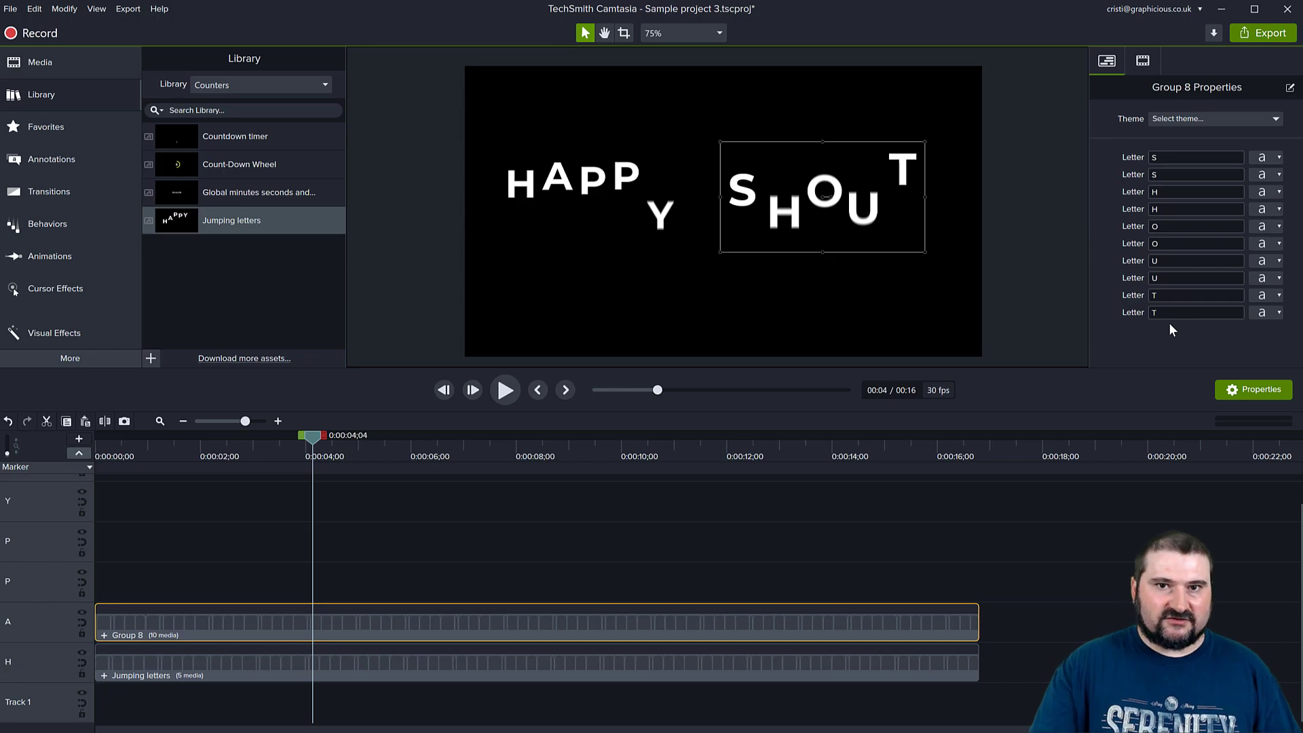
- Link the duplicate S, H, O, U and T Letter properties of the new SHOUT group pair by pair and save the property setup
left_click(1289, 89)
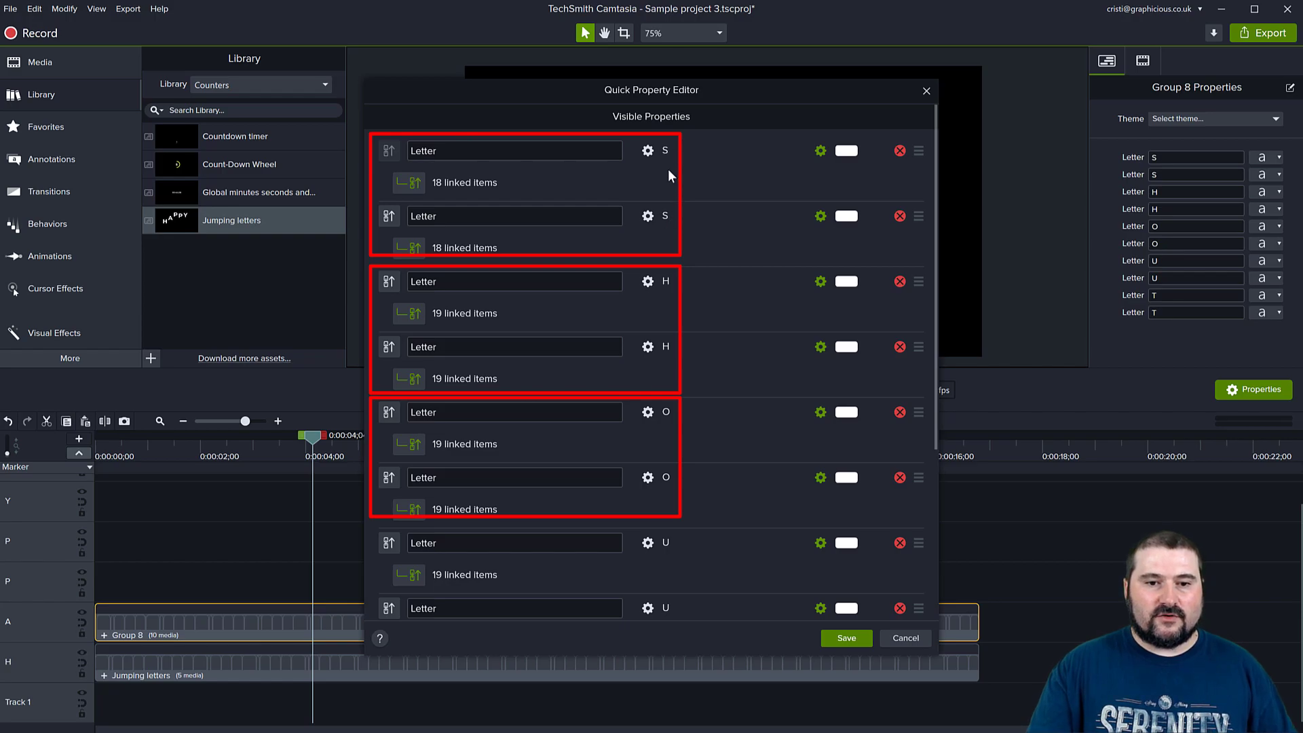
left_click(389, 216)
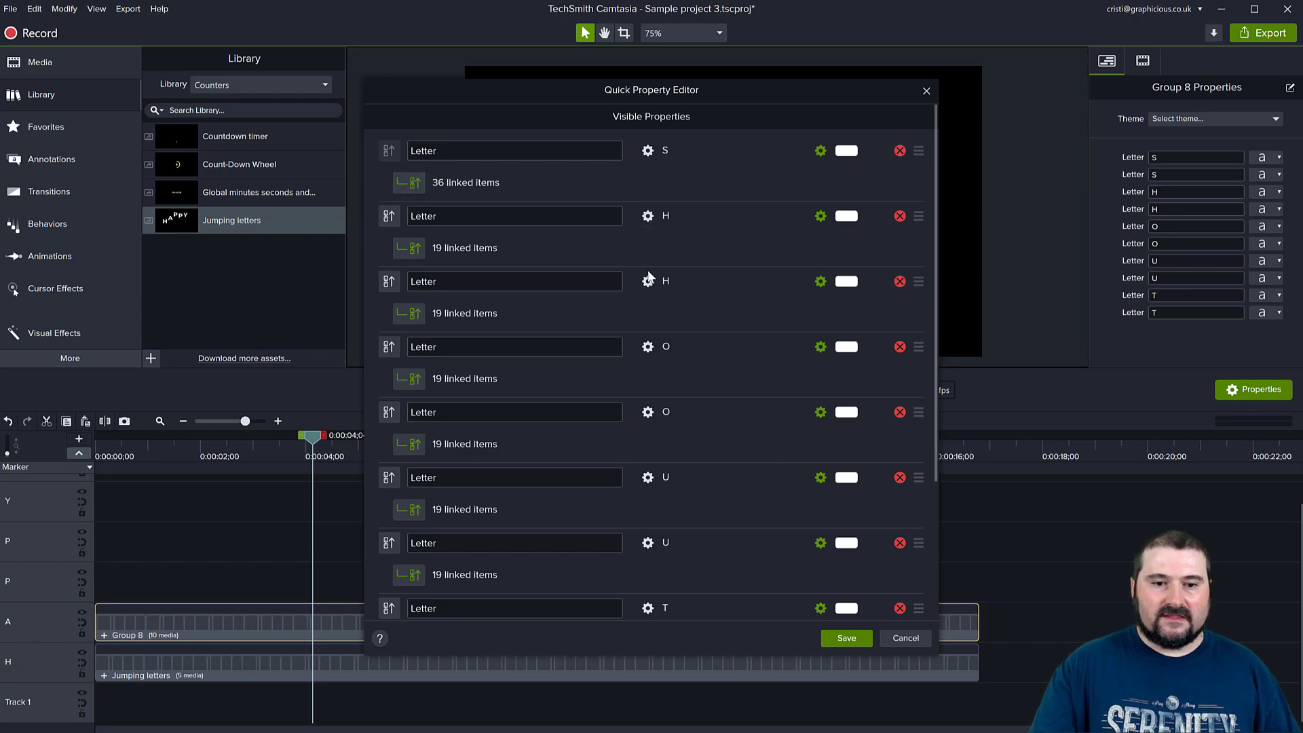
left_click(388, 281)
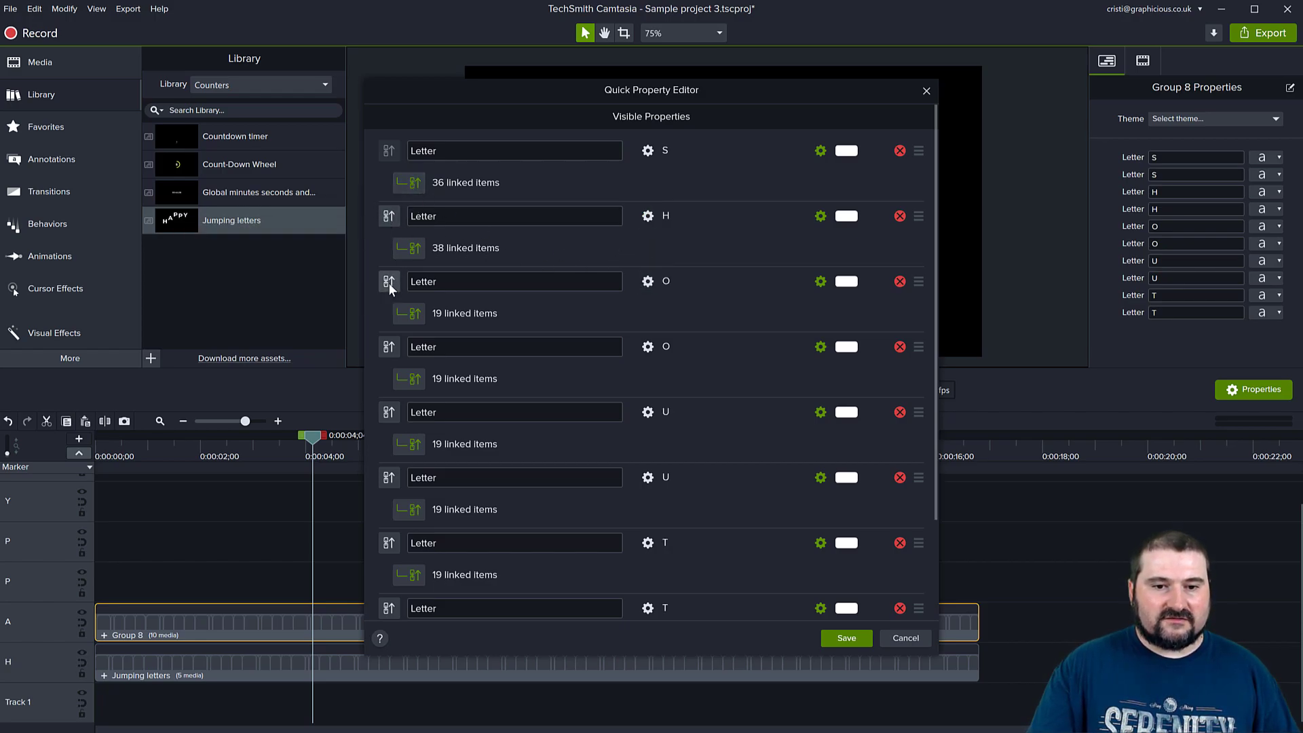
left_click(396, 352)
left_click(387, 413)
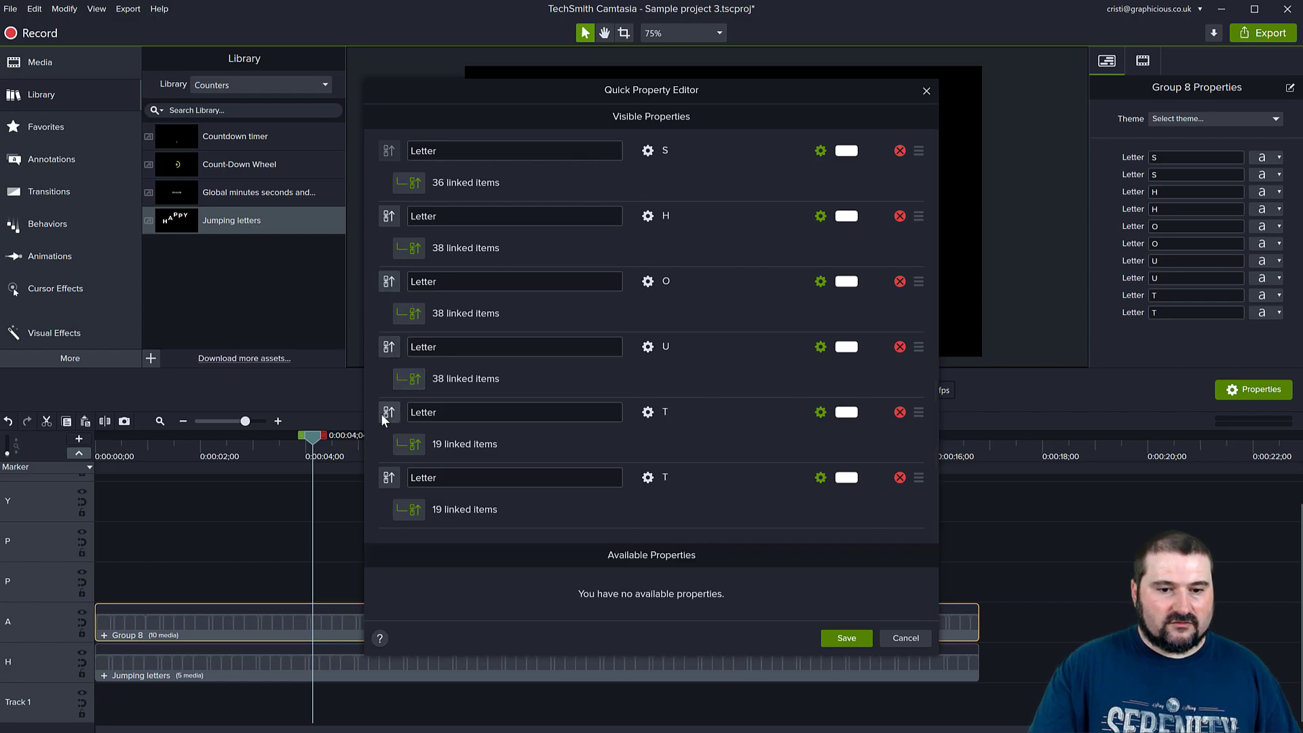
left_click(392, 476)
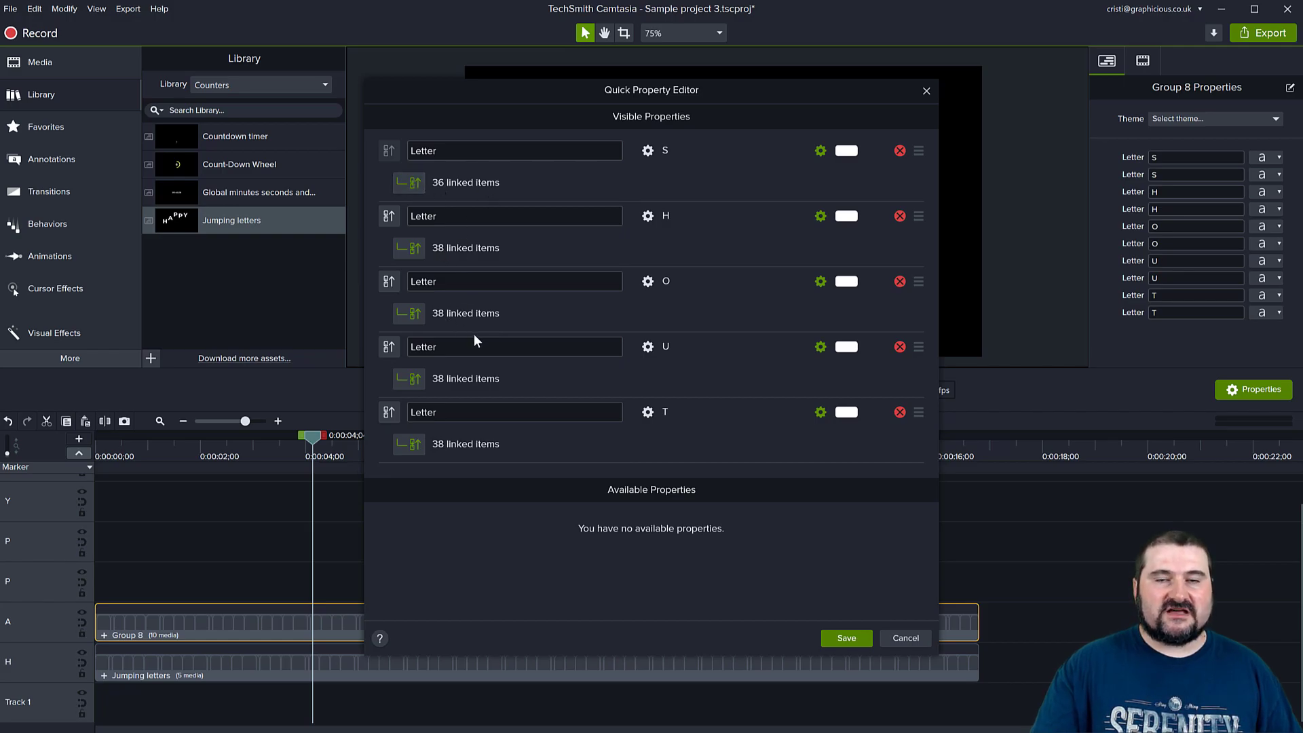
left_click(856, 640)
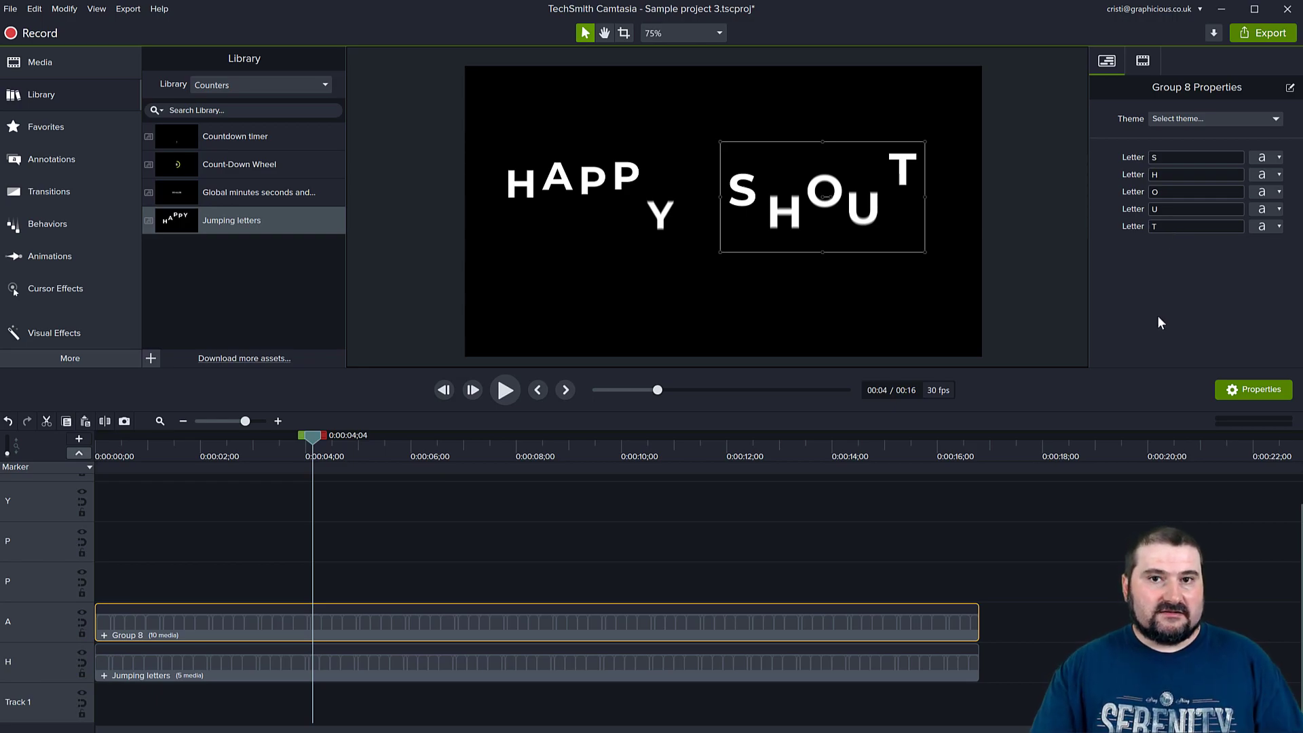
- Set the font color of the SHOUT group's S to red and its H to green
left_click(1264, 156)
left_click(1264, 184)
left_click(1265, 260)
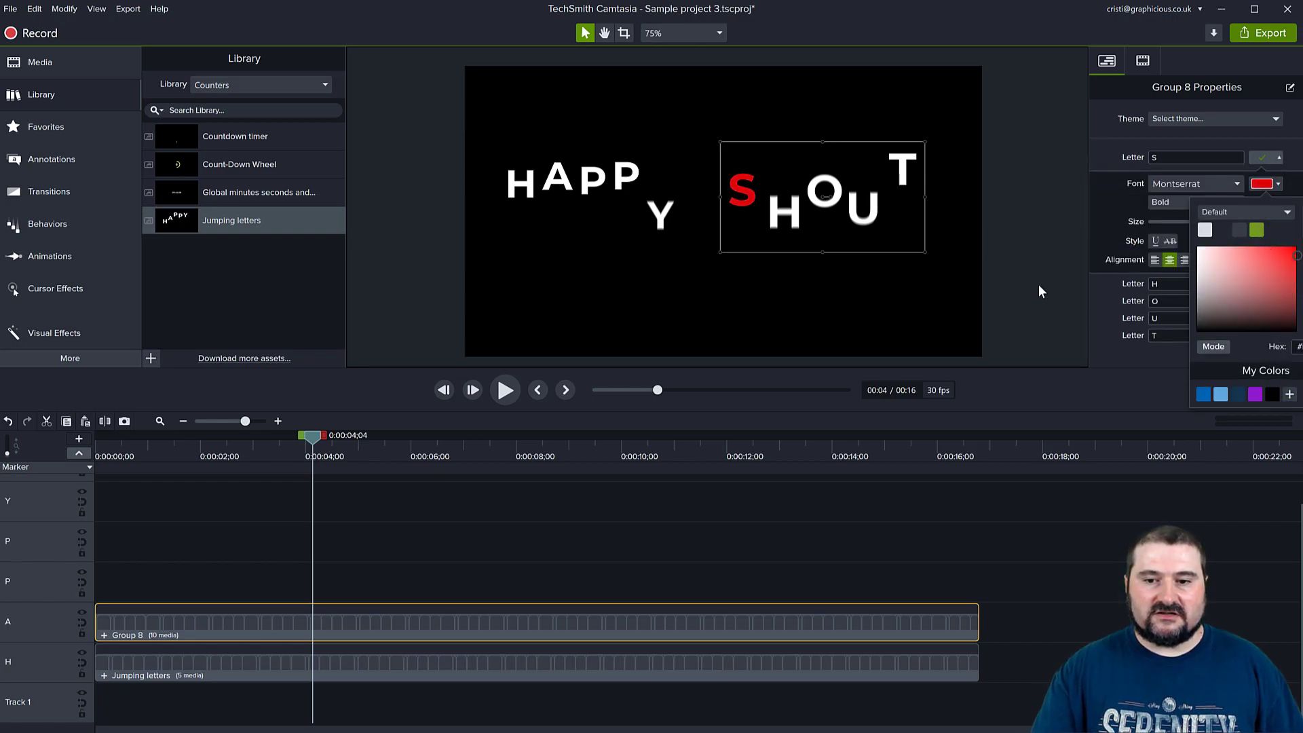
left_click(1149, 284)
left_click(1269, 283)
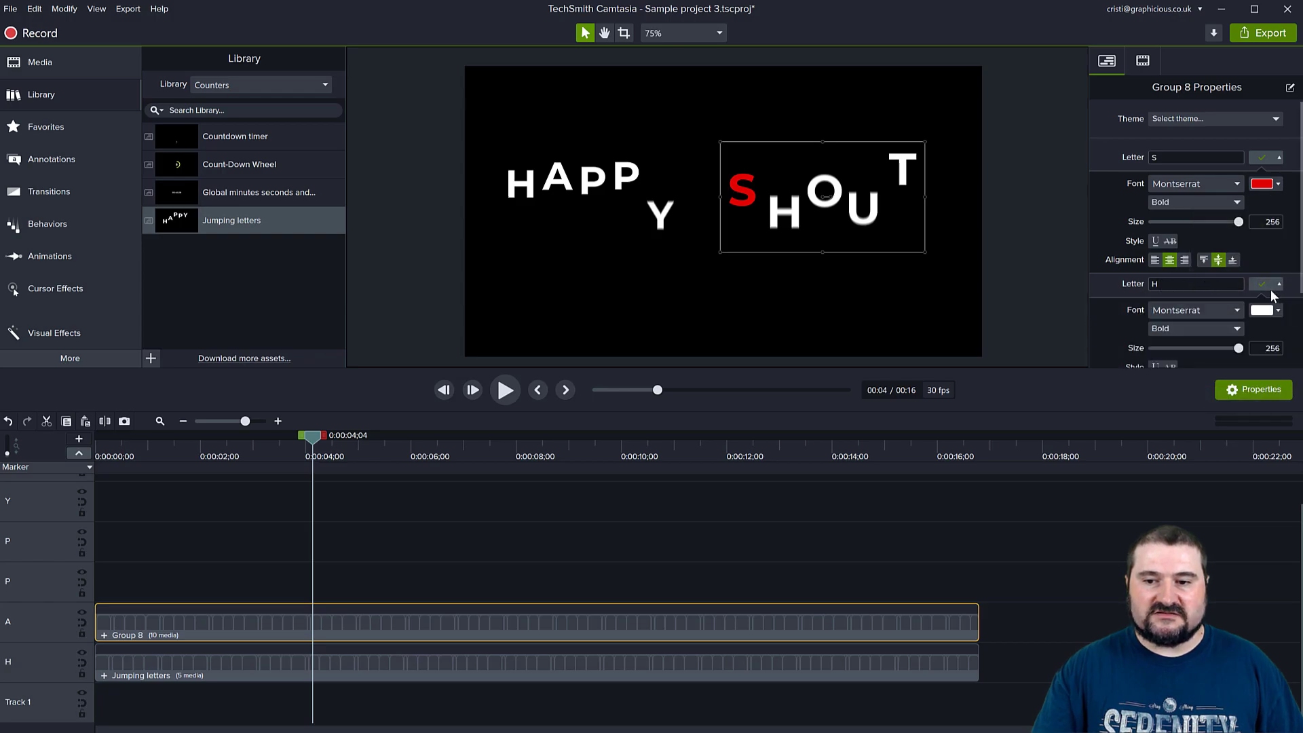
left_click(1264, 311)
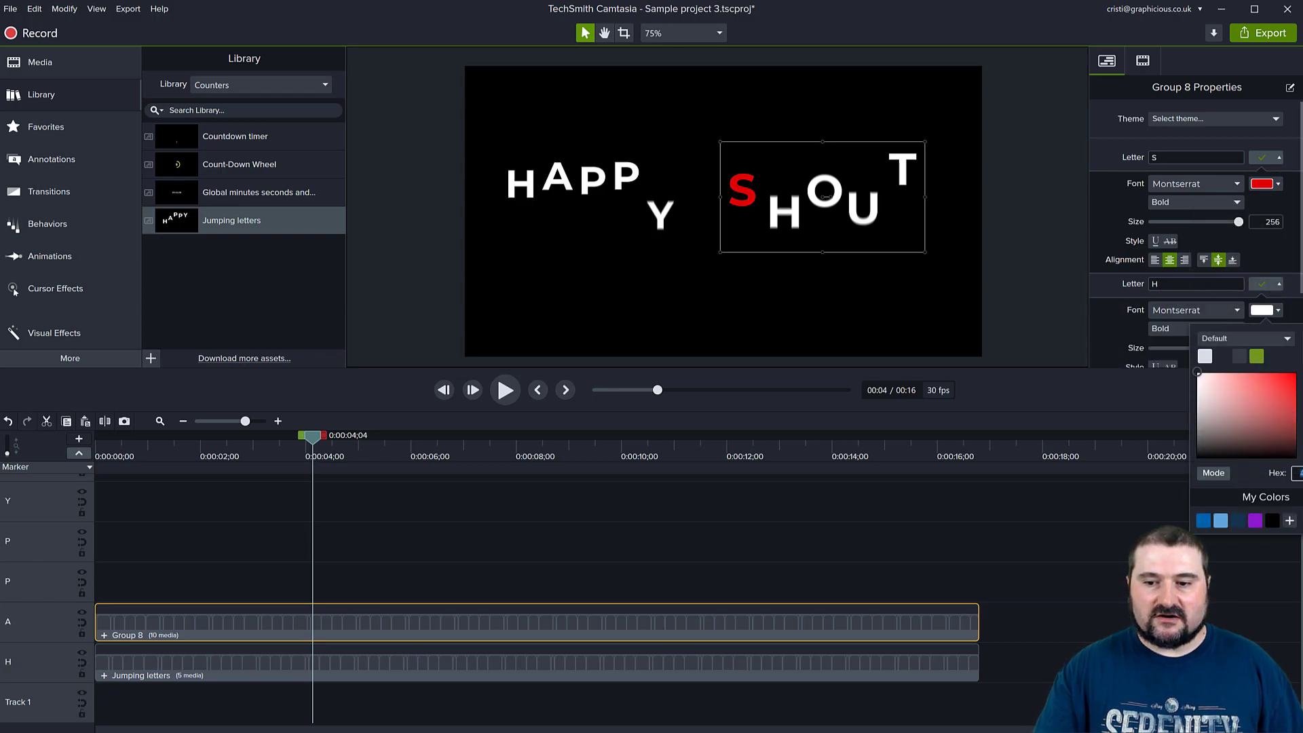
left_click(1273, 392)
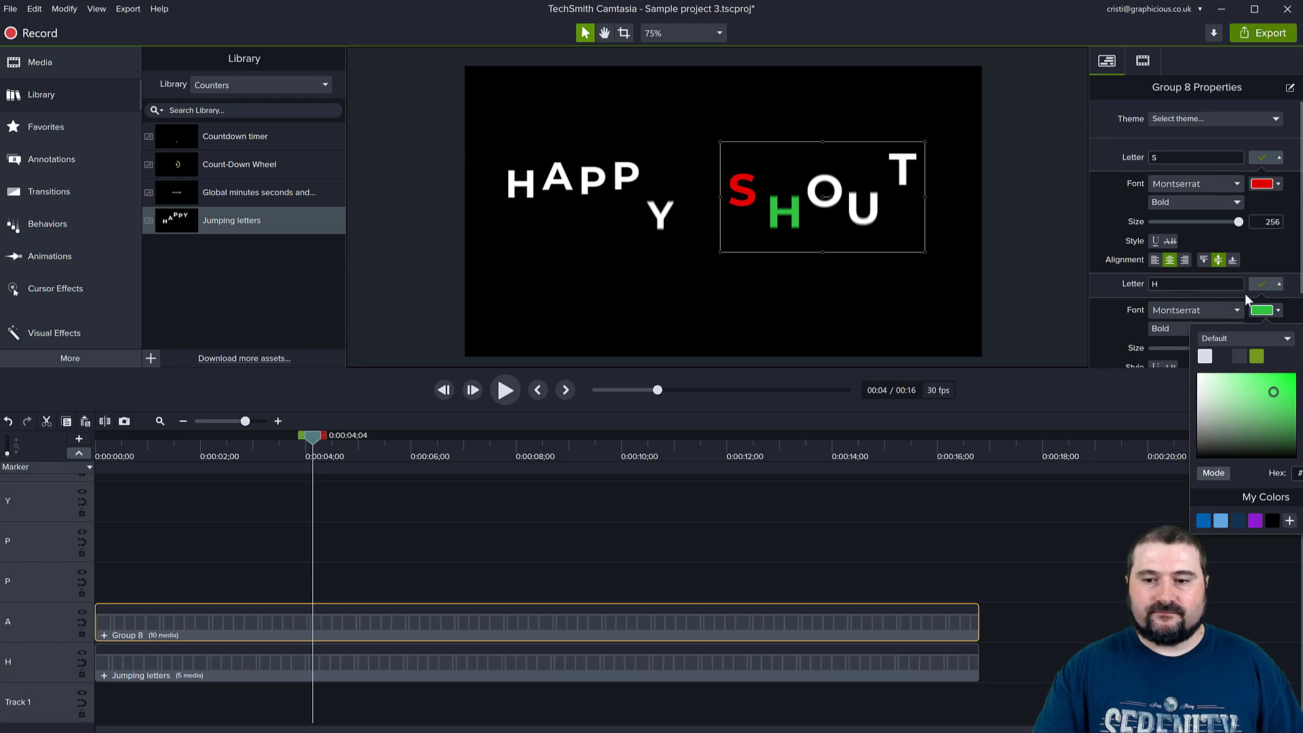
left_click(1277, 285)
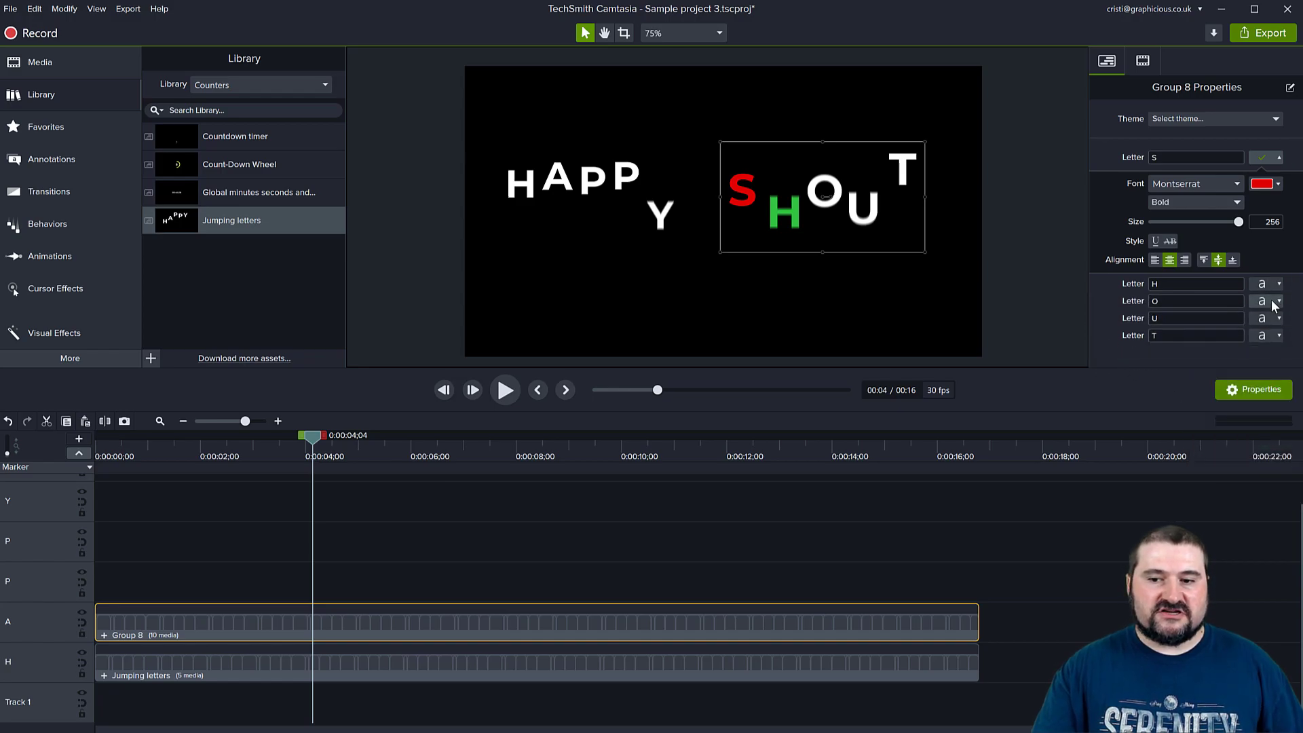
- Reduce the font size of the SHOUT group's O to 205 and set its color to yellow
left_click(1275, 300)
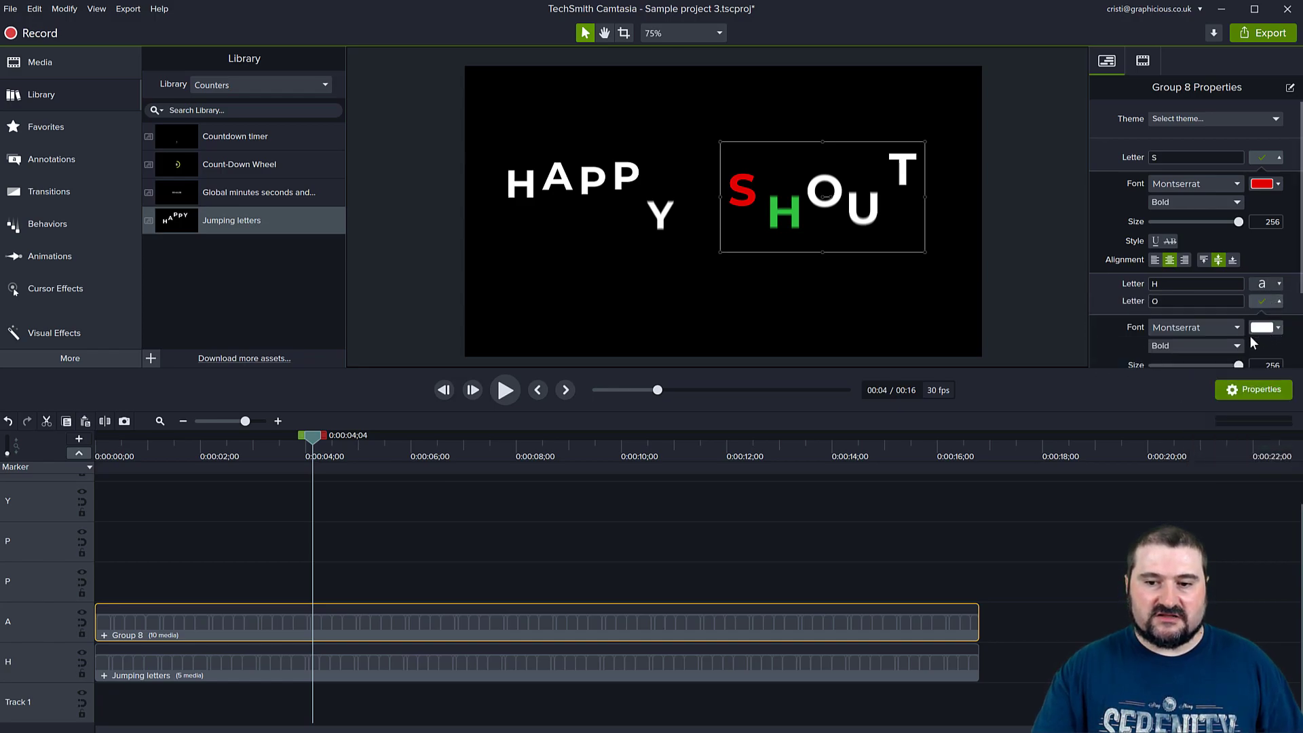
scroll(1289, 332, "down", 3)
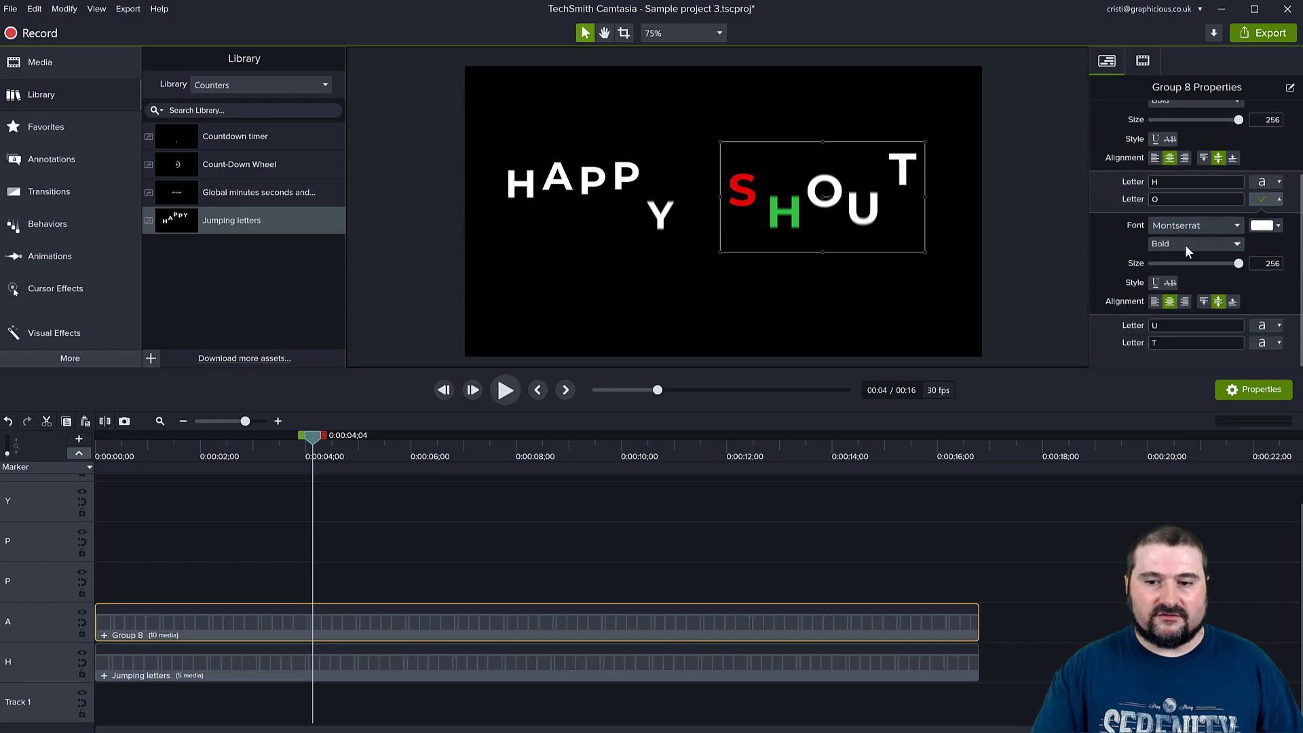
left_click_drag(1240, 266, 1220, 265)
left_click(1272, 230)
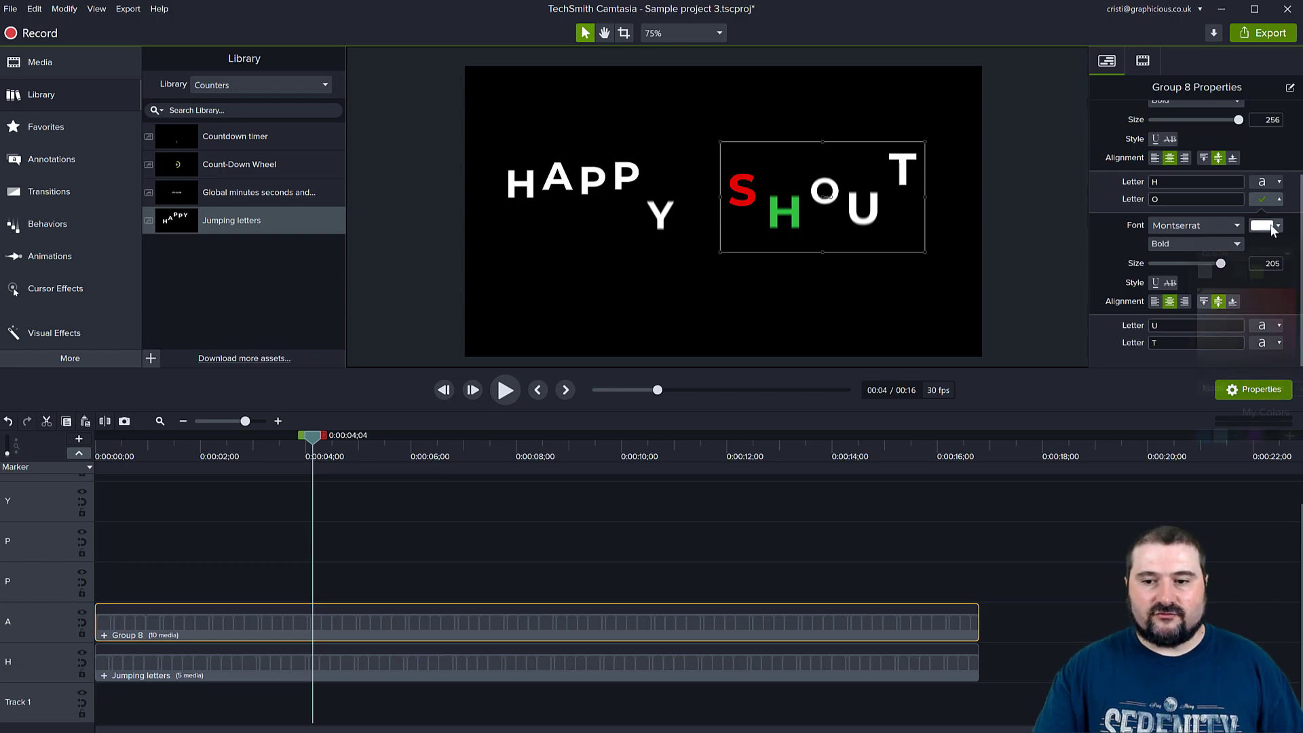
left_click(1302, 359)
left_click_drag(1287, 319, 1299, 295)
left_click(1113, 338)
- Set the font color of the SHOUT group's U to the default olive green swatch and its T to blue
left_click(1265, 324)
scroll(1267, 327, "down", 2)
left_click(1262, 243)
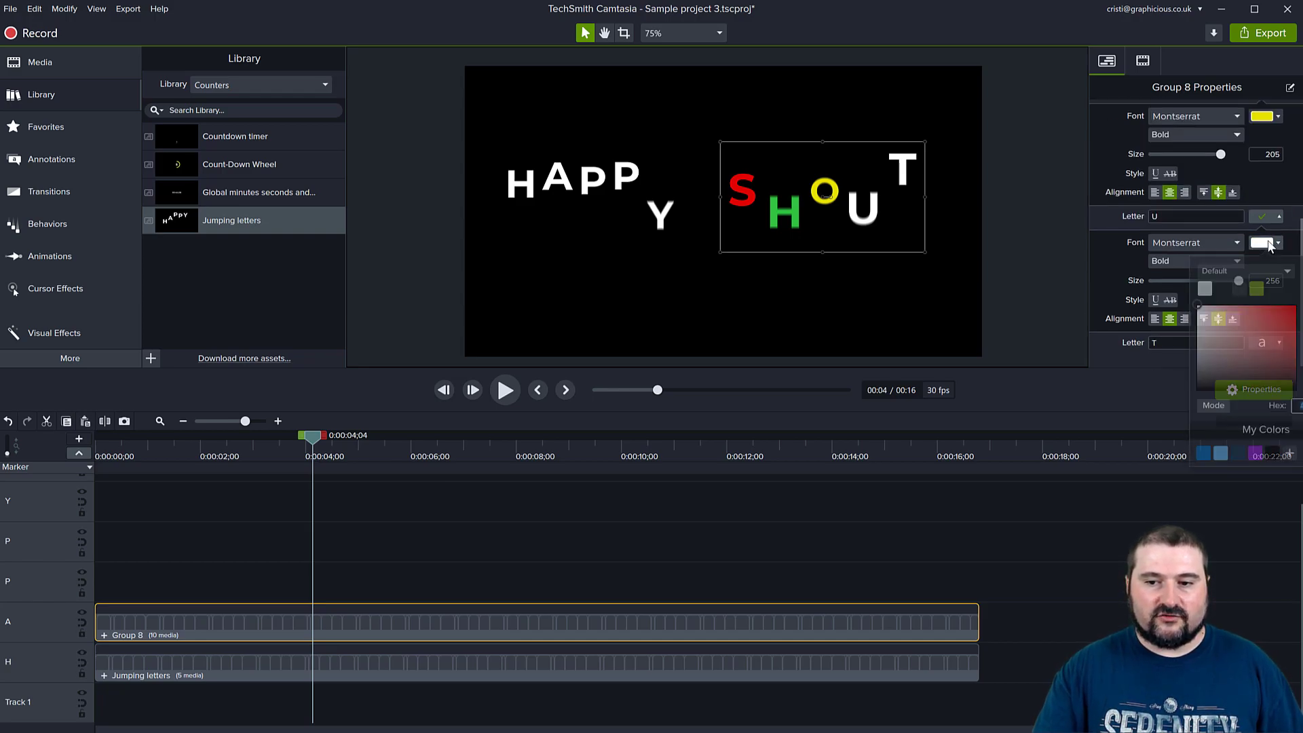
left_click(1254, 288)
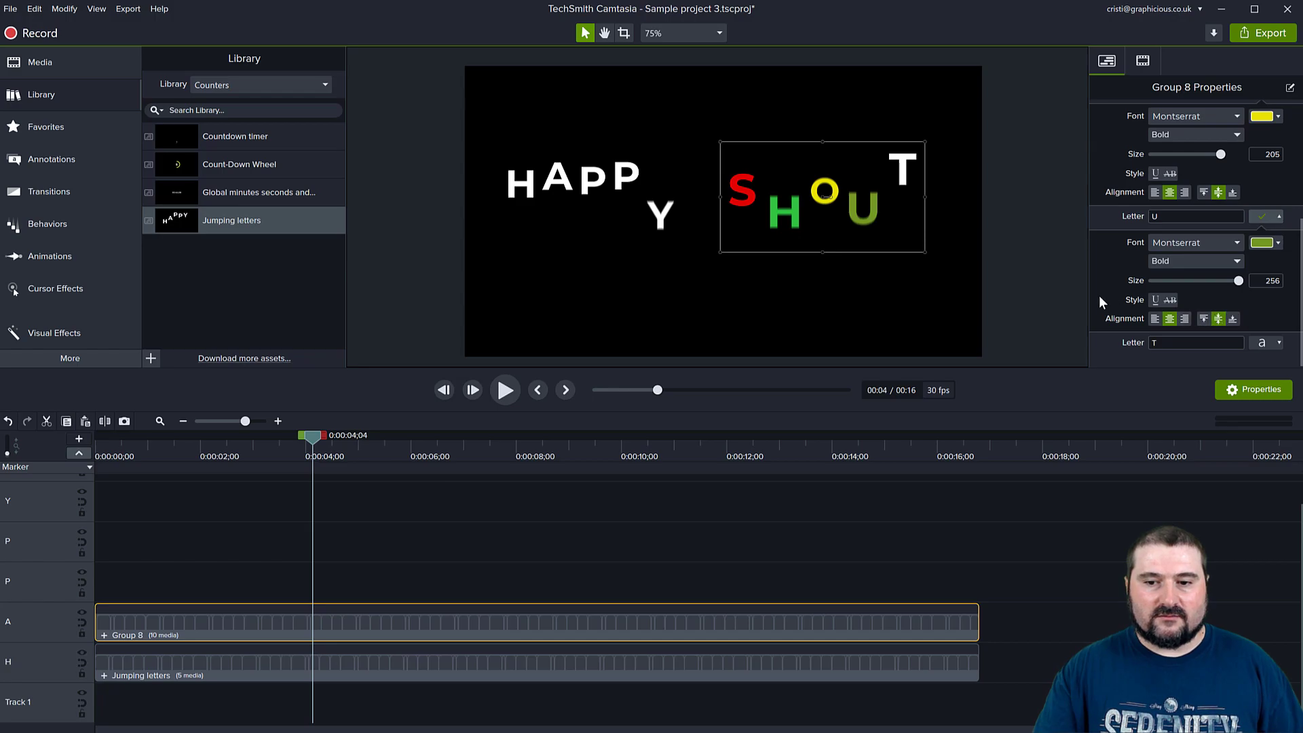
left_click(1266, 341)
scroll(1267, 344, "down", 2)
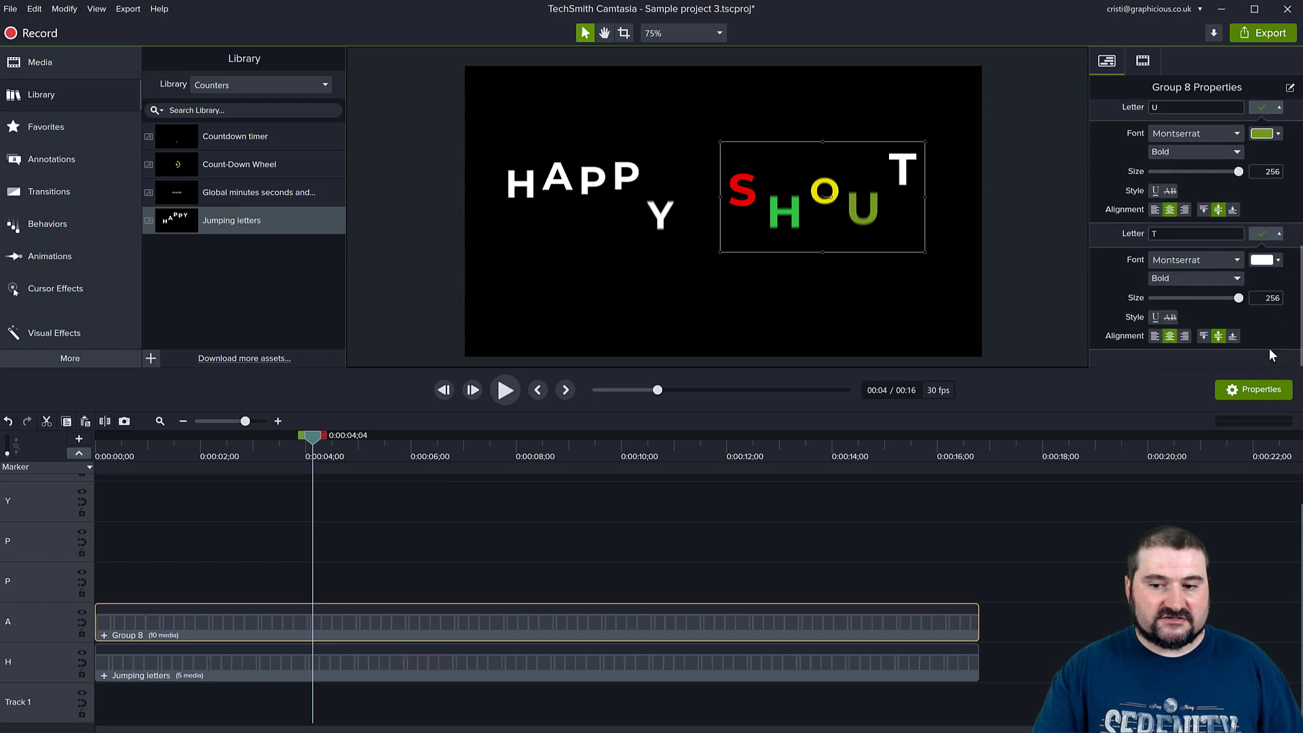
left_click(1264, 261)
left_click(1301, 353)
left_click_drag(1282, 345, 1297, 334)
left_click(1096, 280)
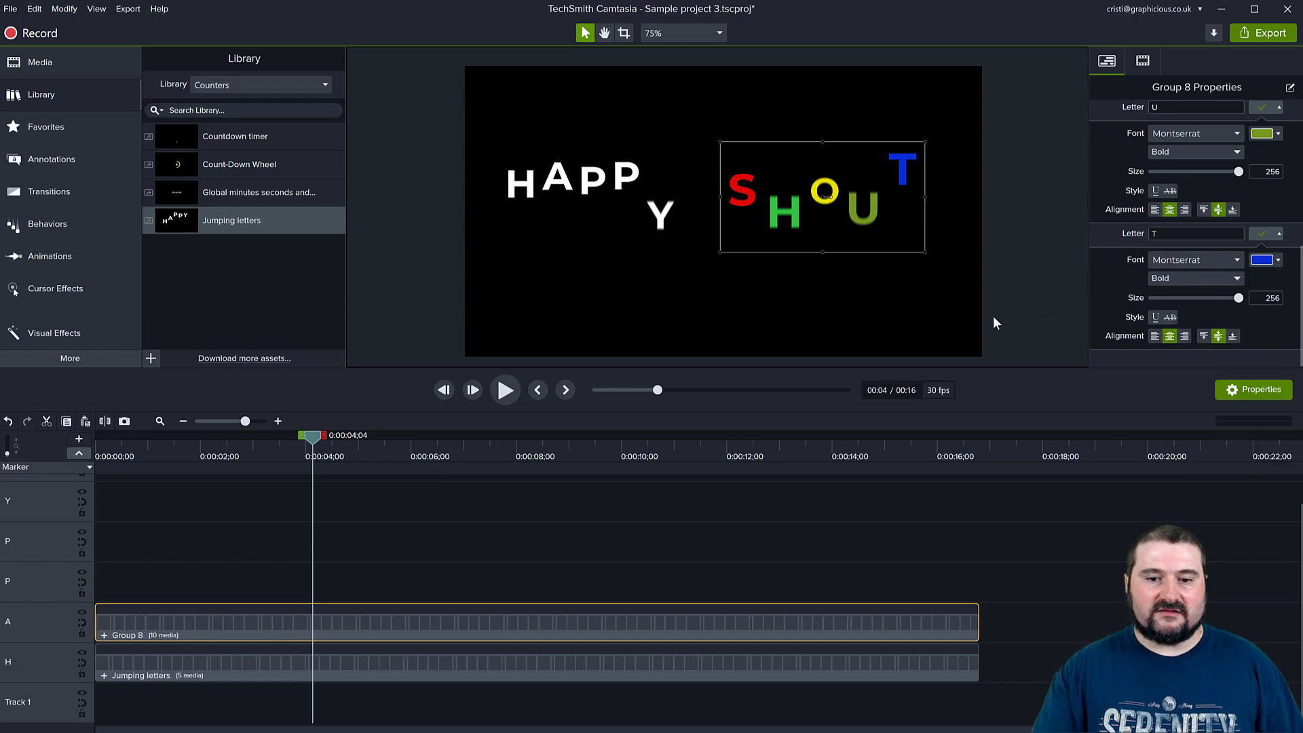
- Play both words from about 4 to 12 seconds to check the restyled SHOUT letters in motion
left_click(512, 391)
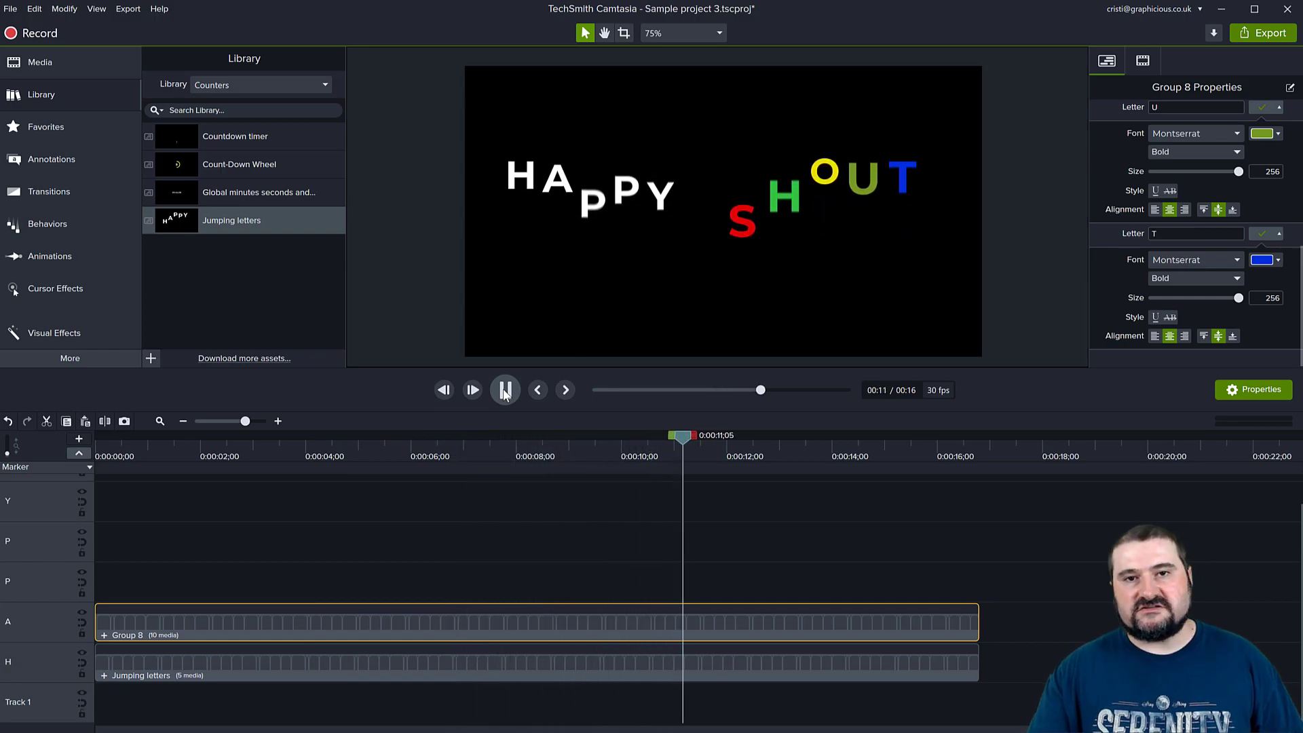
left_click(505, 391)
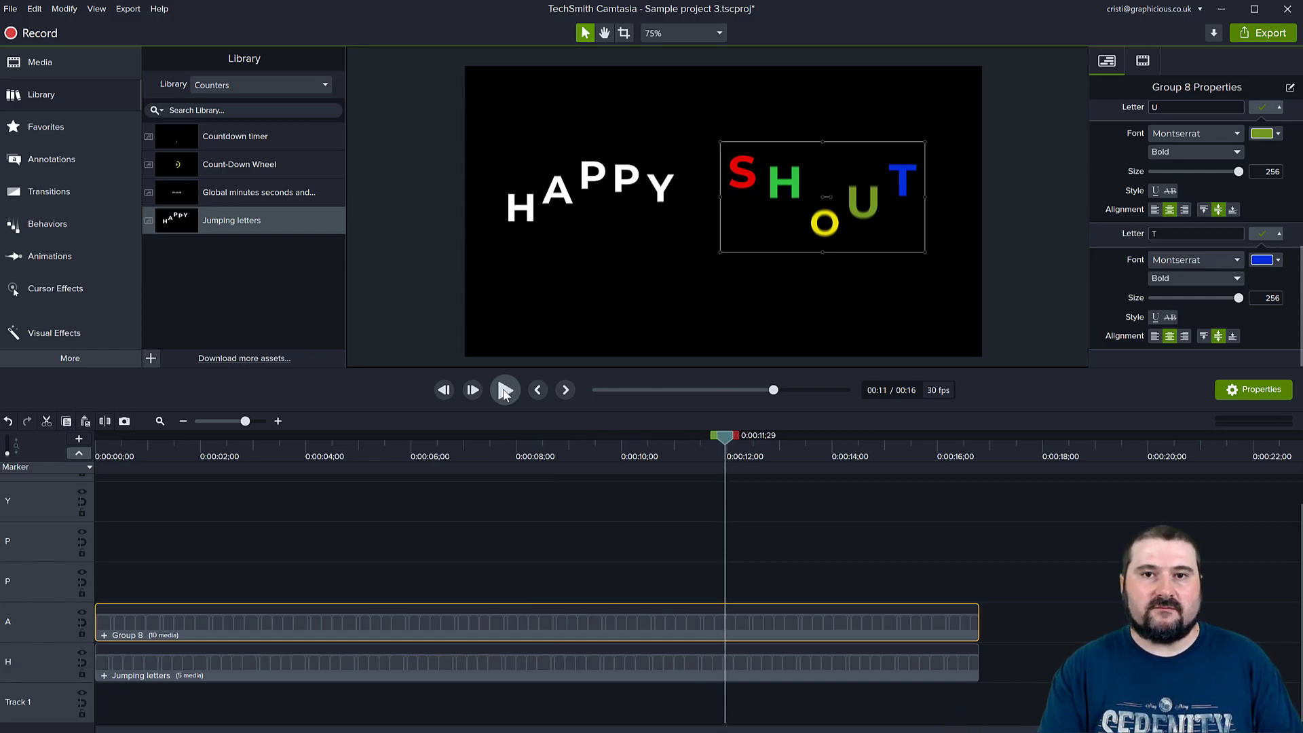